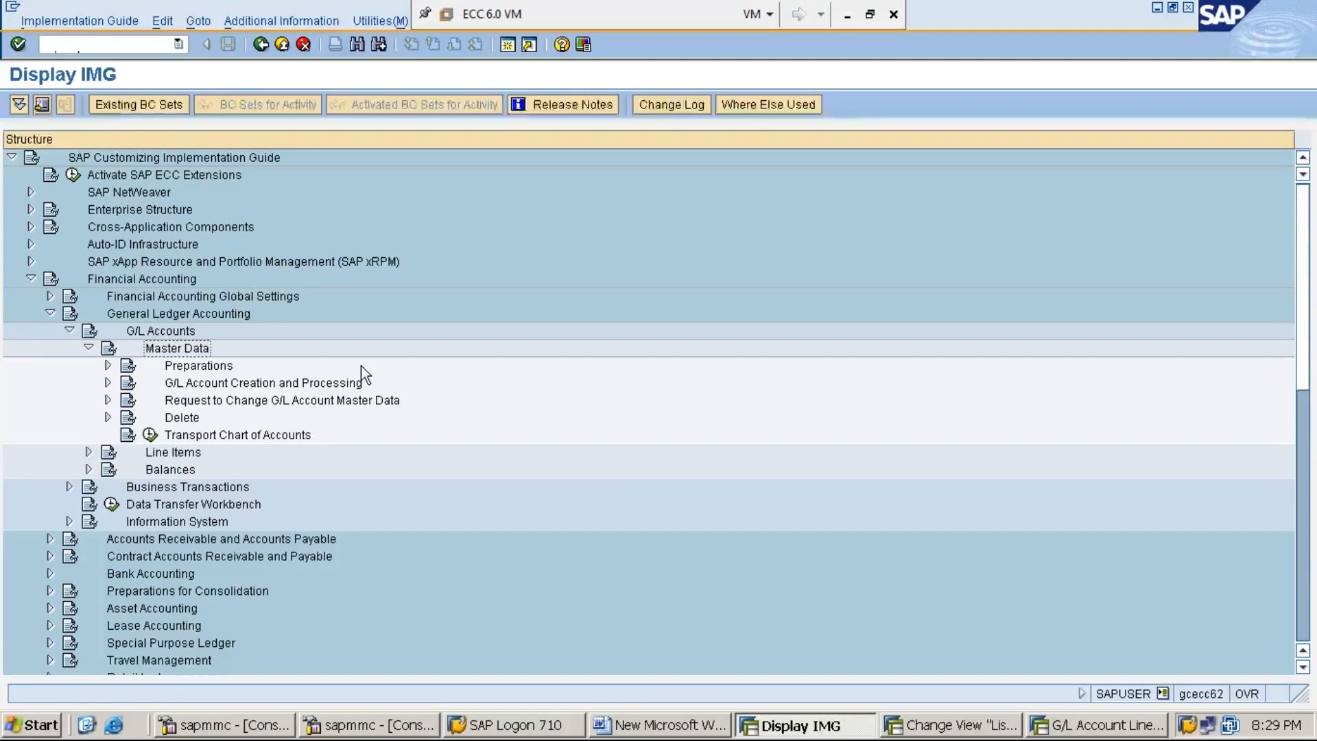
Step: Expand the Preparations node under G/L Accounts Master Data and display the IMG activity keys as additional information
double_click(361, 365)
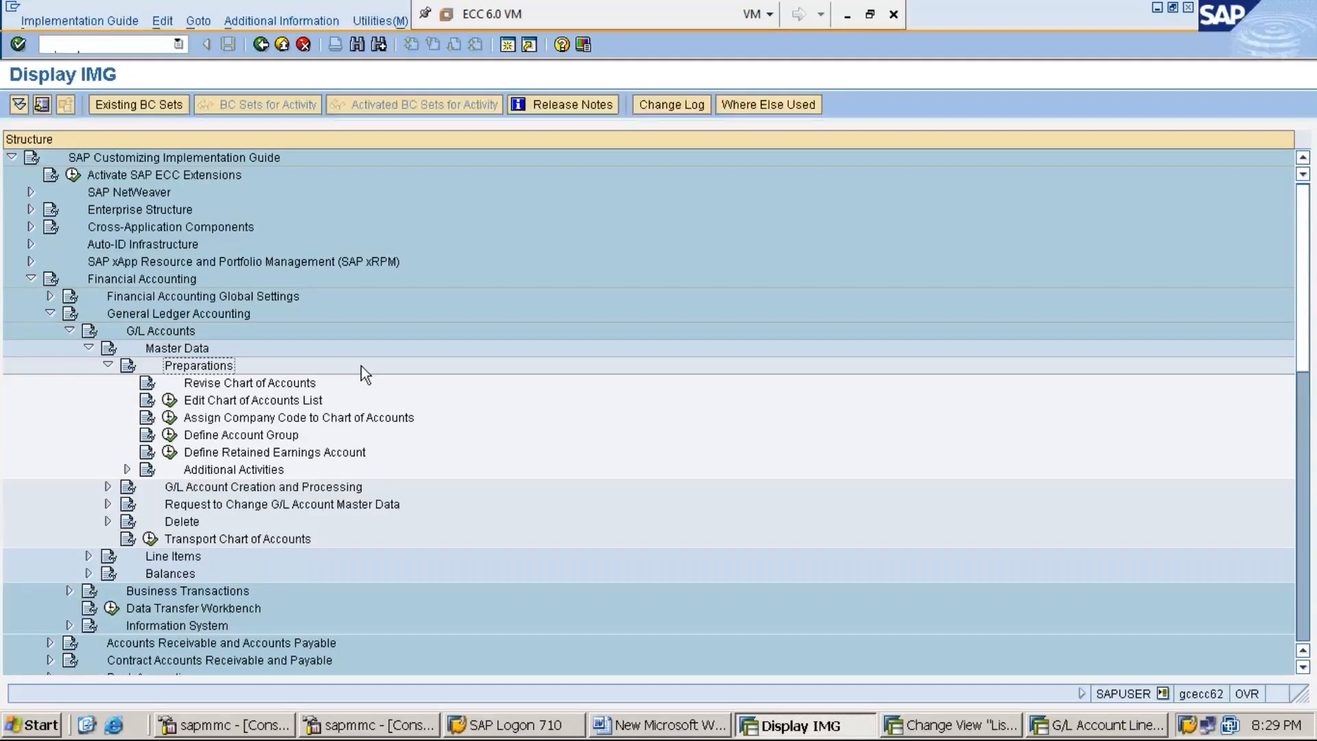
click(306, 22)
key(Right)
key(Down)
key(Right)
key(Down)
key(Return)
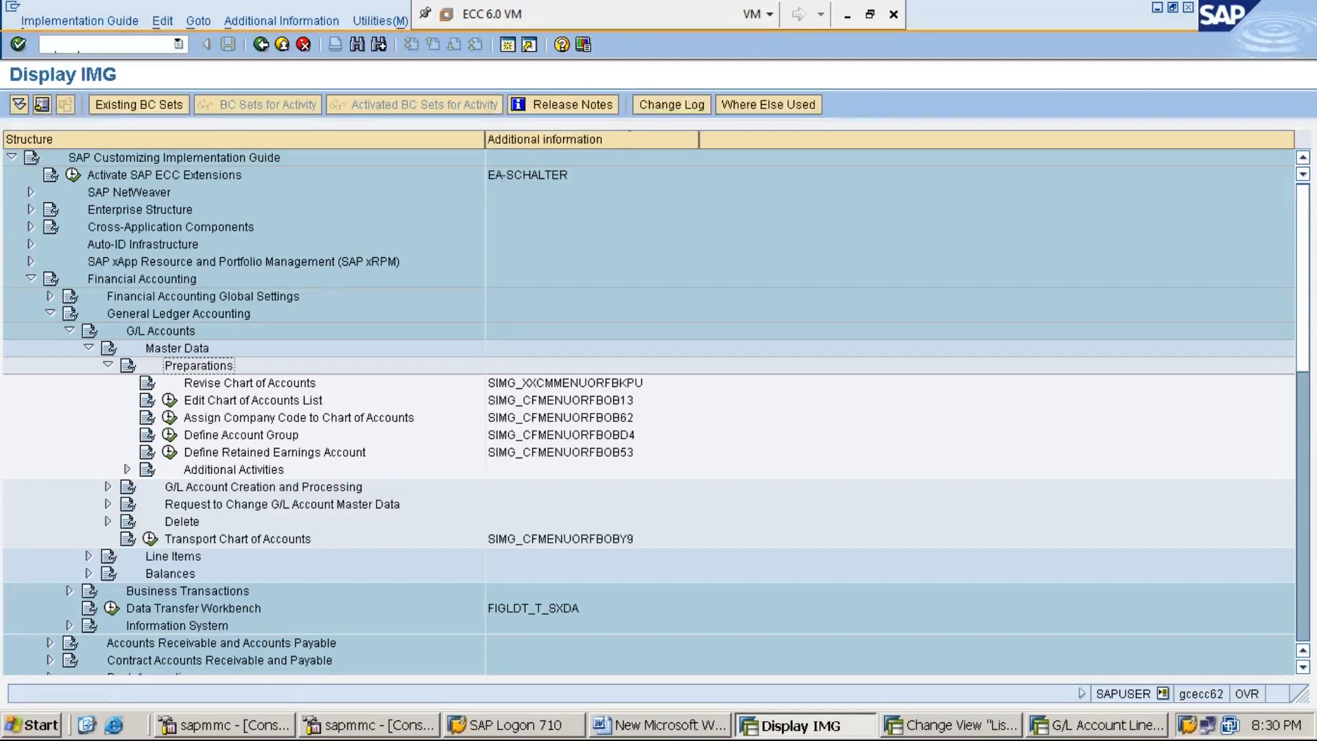
Step: Try to open Edit Chart of Accounts List, decline displaying locked data, and close the other two SAP sessions
click(168, 400)
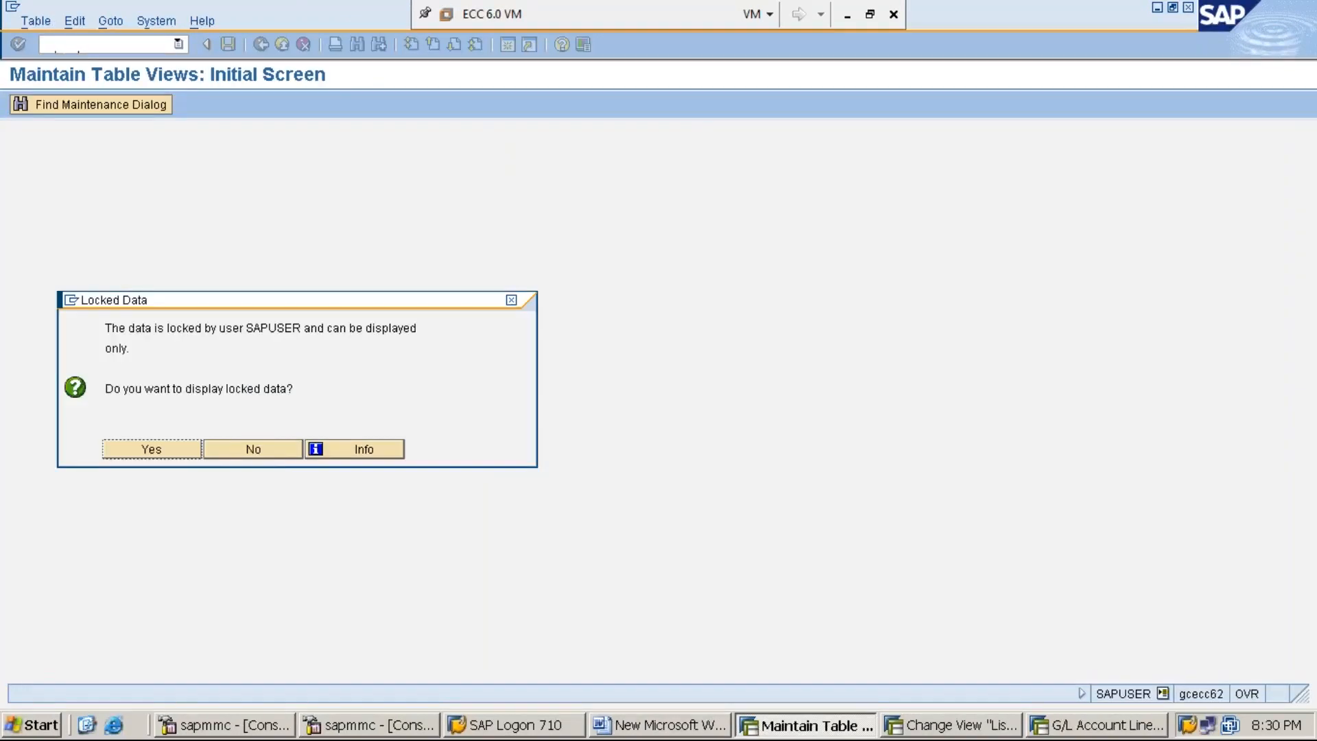
click(263, 450)
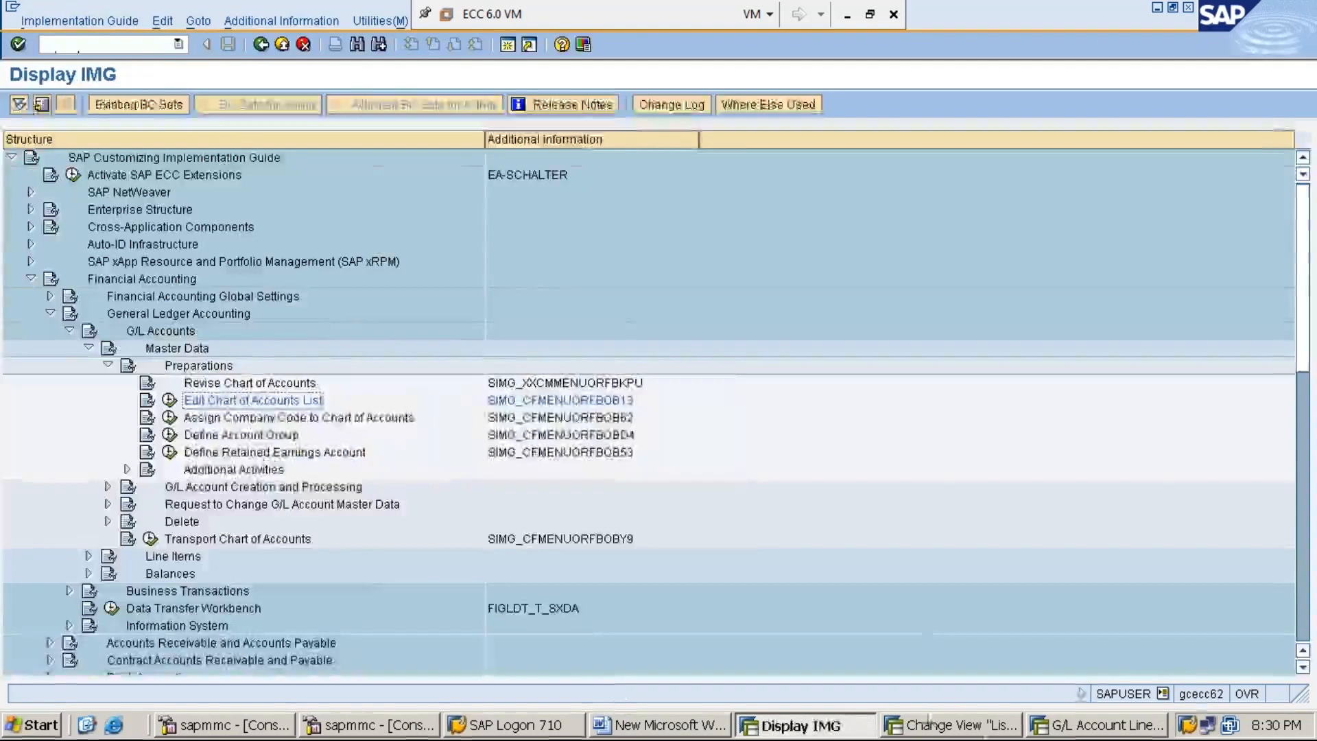
click(979, 731)
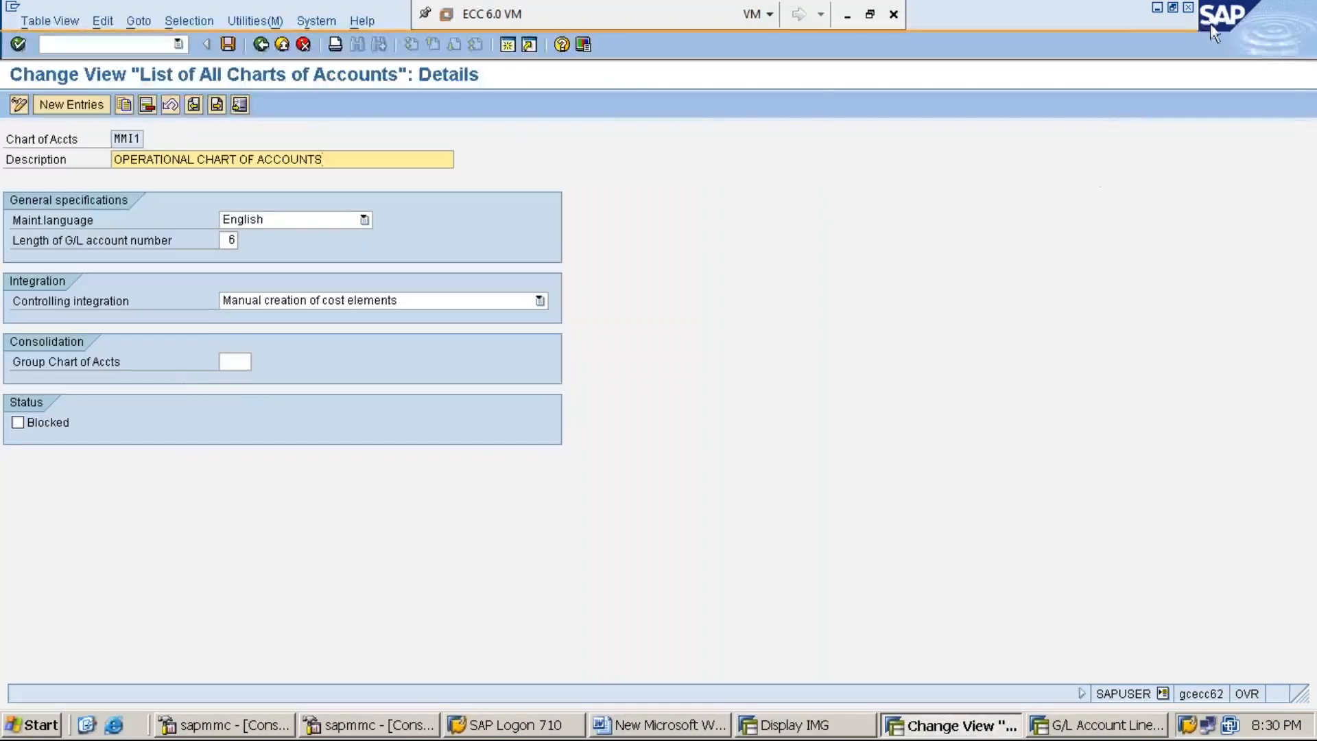
click(1187, 9)
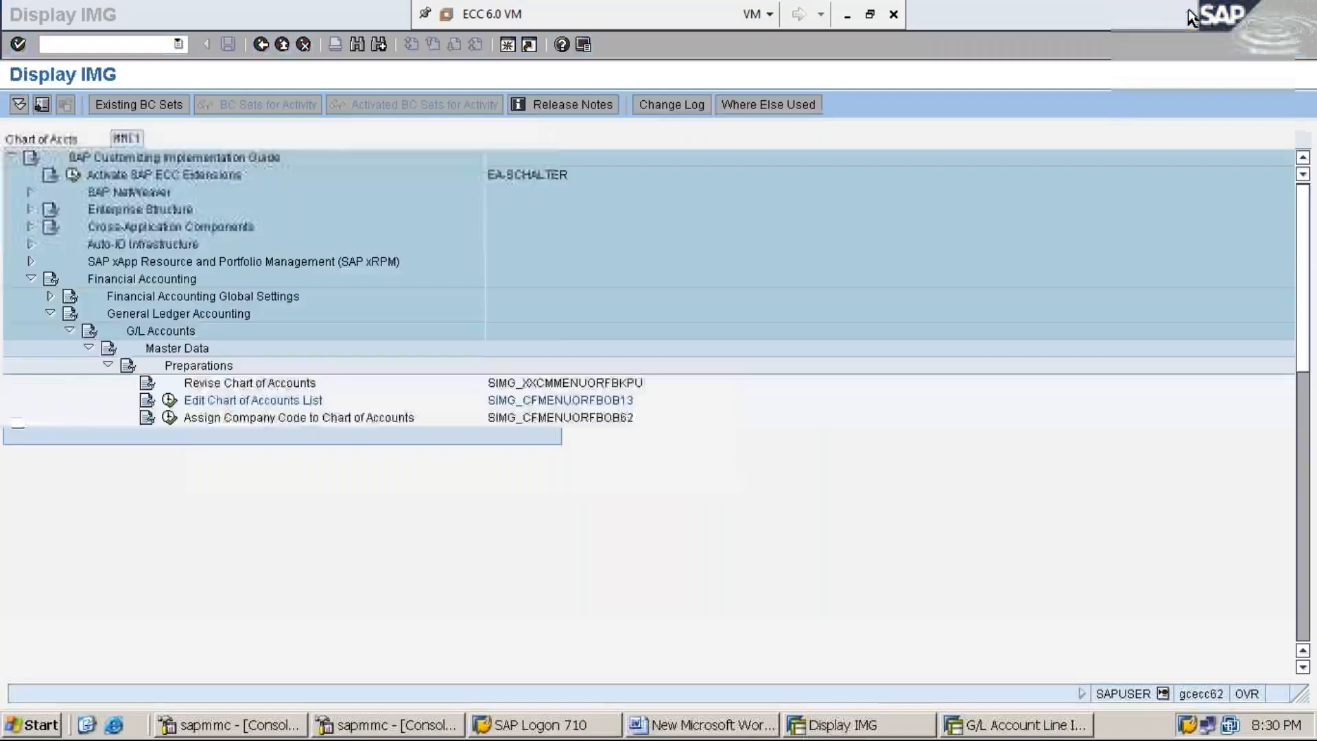
click(1016, 726)
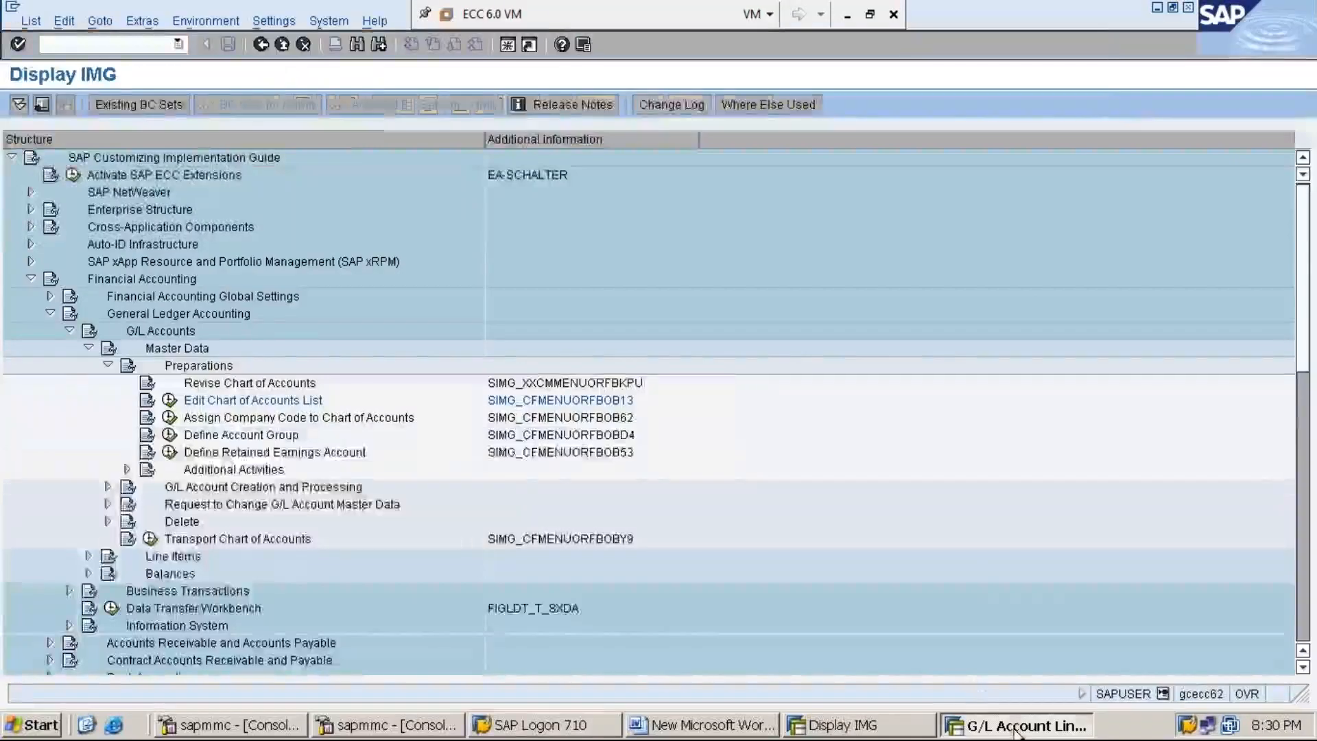
click(1187, 8)
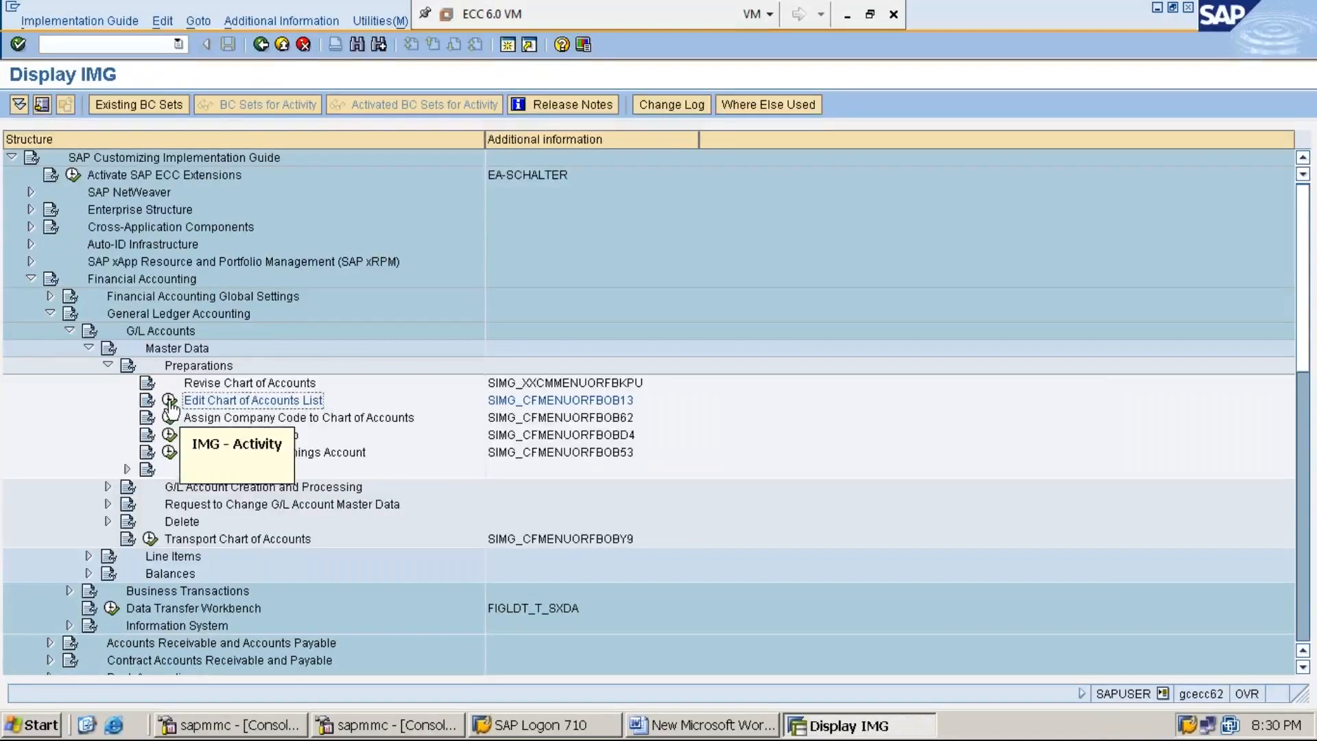
Step: Open the Edit Chart of Accounts List activity and position the list at entry MM
click(169, 402)
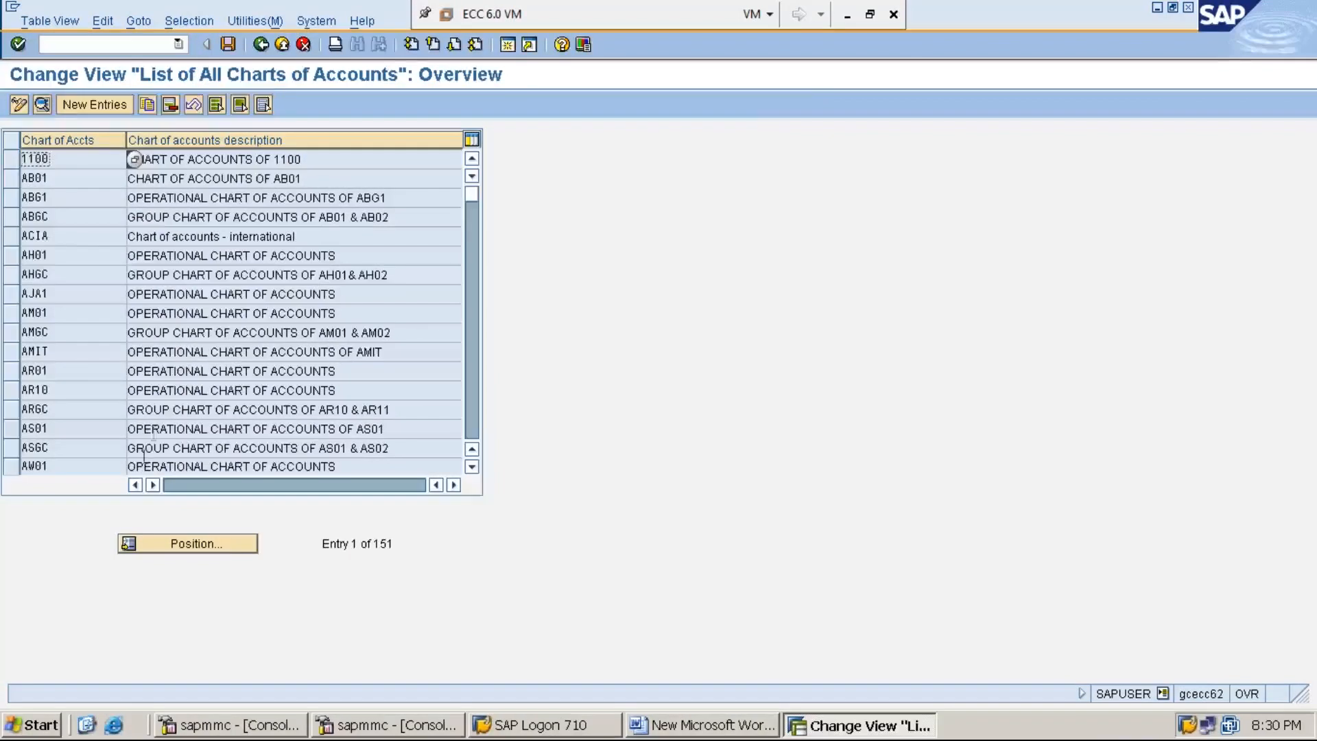
click(224, 544)
text(MM)
key(Return)
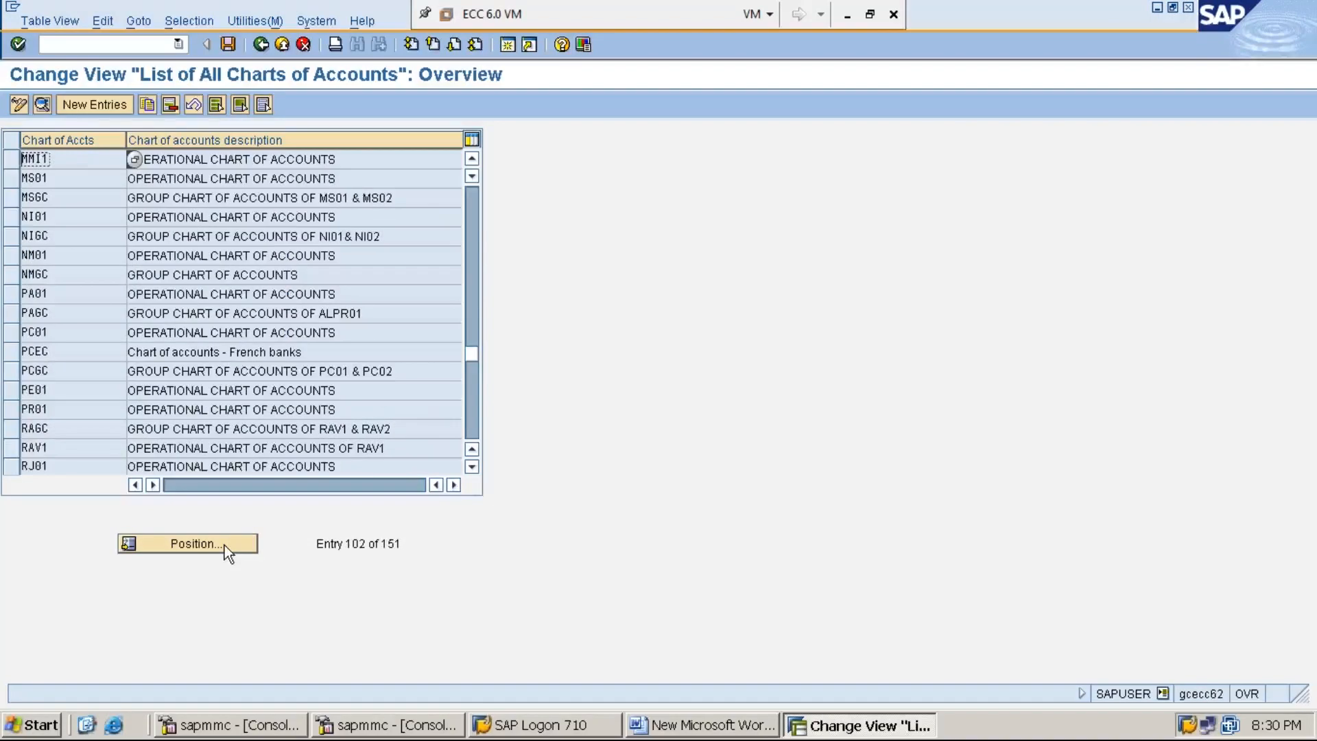
Step: Create a new chart of accounts entry MMGC with the description "GROUP CHART OF ACCOUNTS OF MM1234 LTD"
click(101, 110)
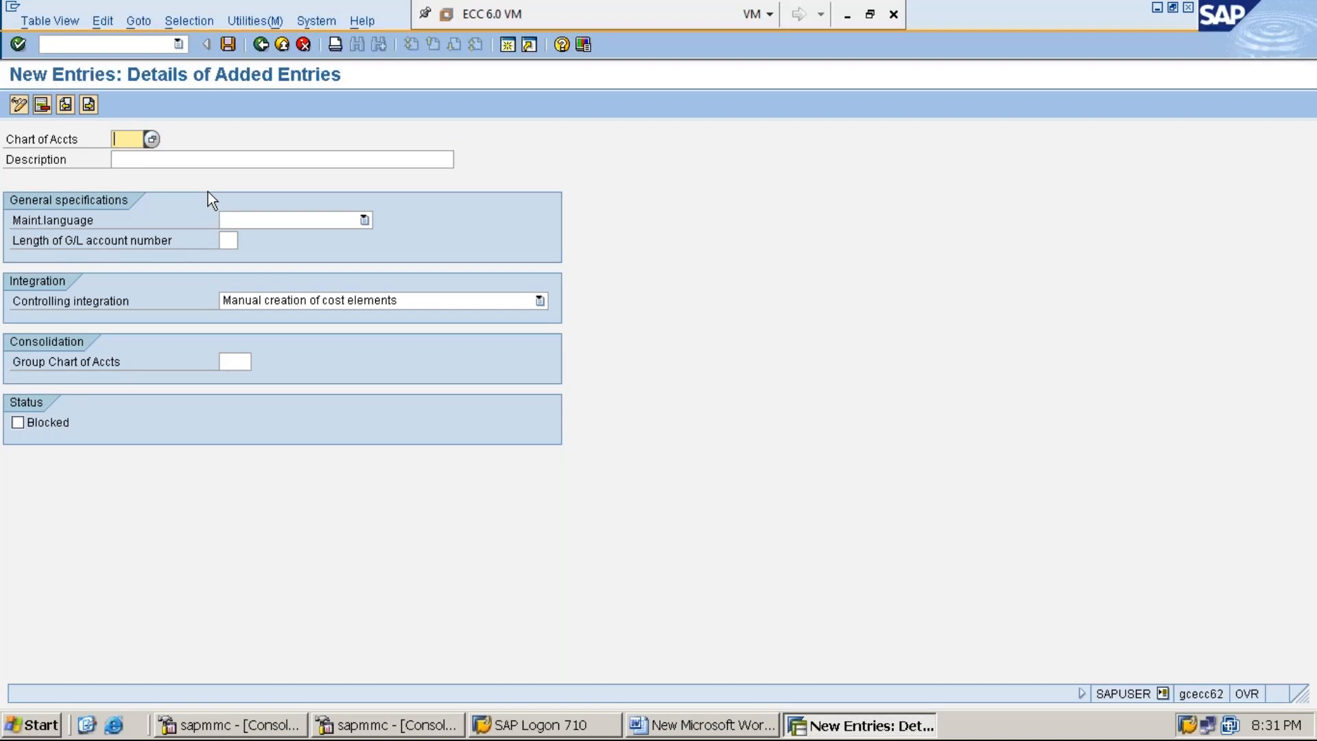
text(MMGC)
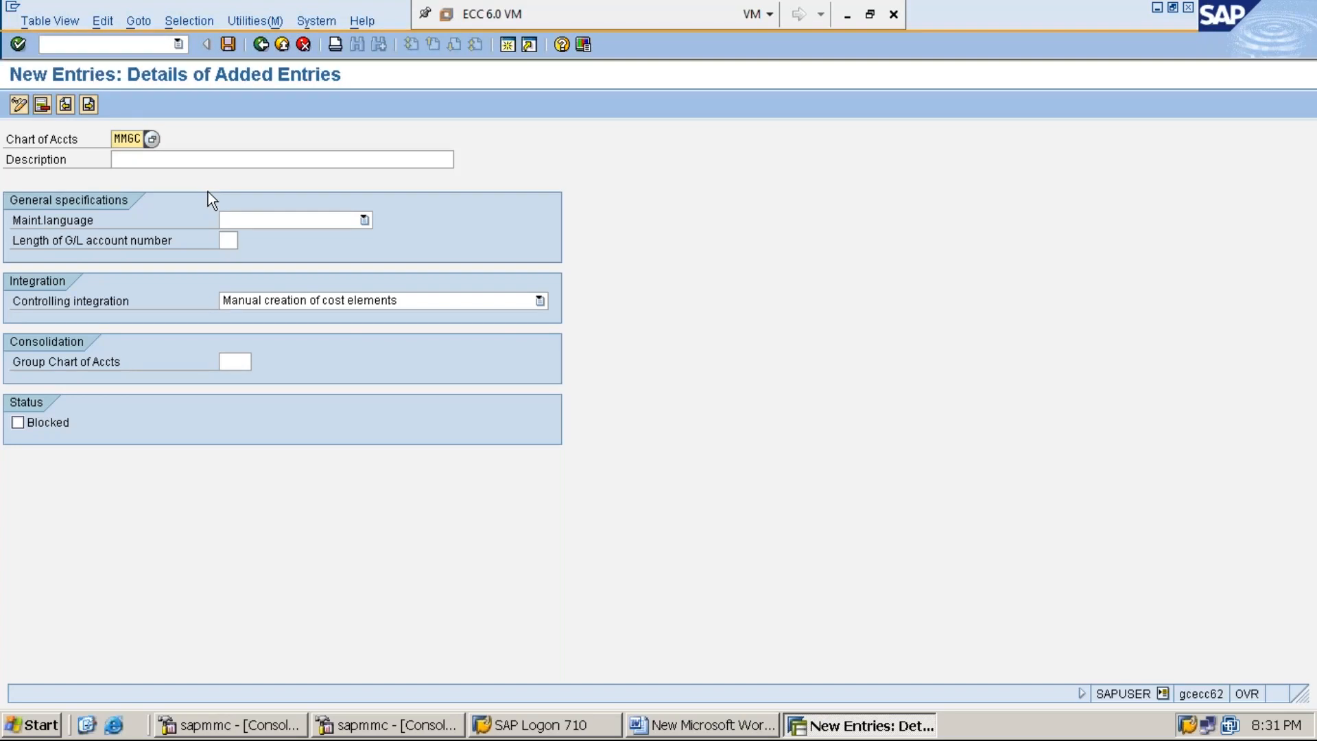
click(206, 160)
text(GROUP CHART OF ACCOUNTS OF MM1234)
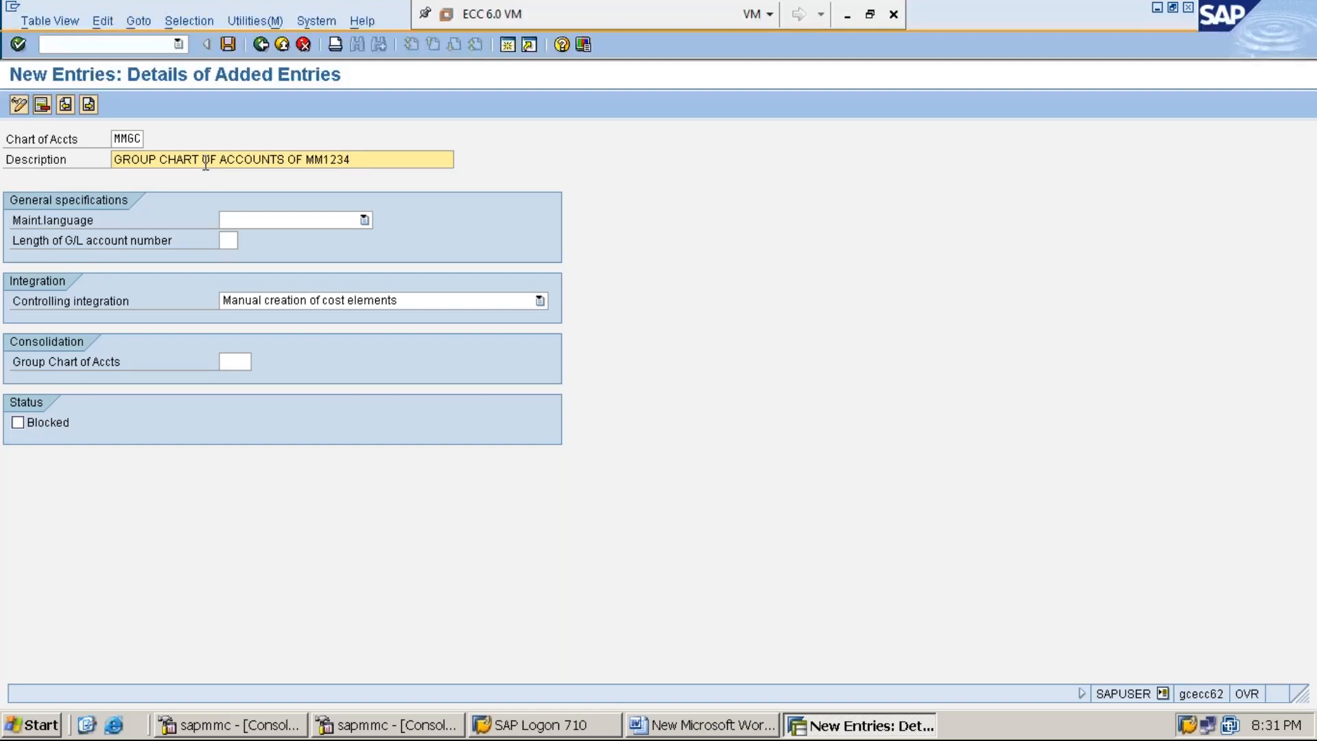
text( LTD)
Step: Set the maintenance language to English and the G/L account number length to 06, then save under customizing request ECCK900148
click(362, 221)
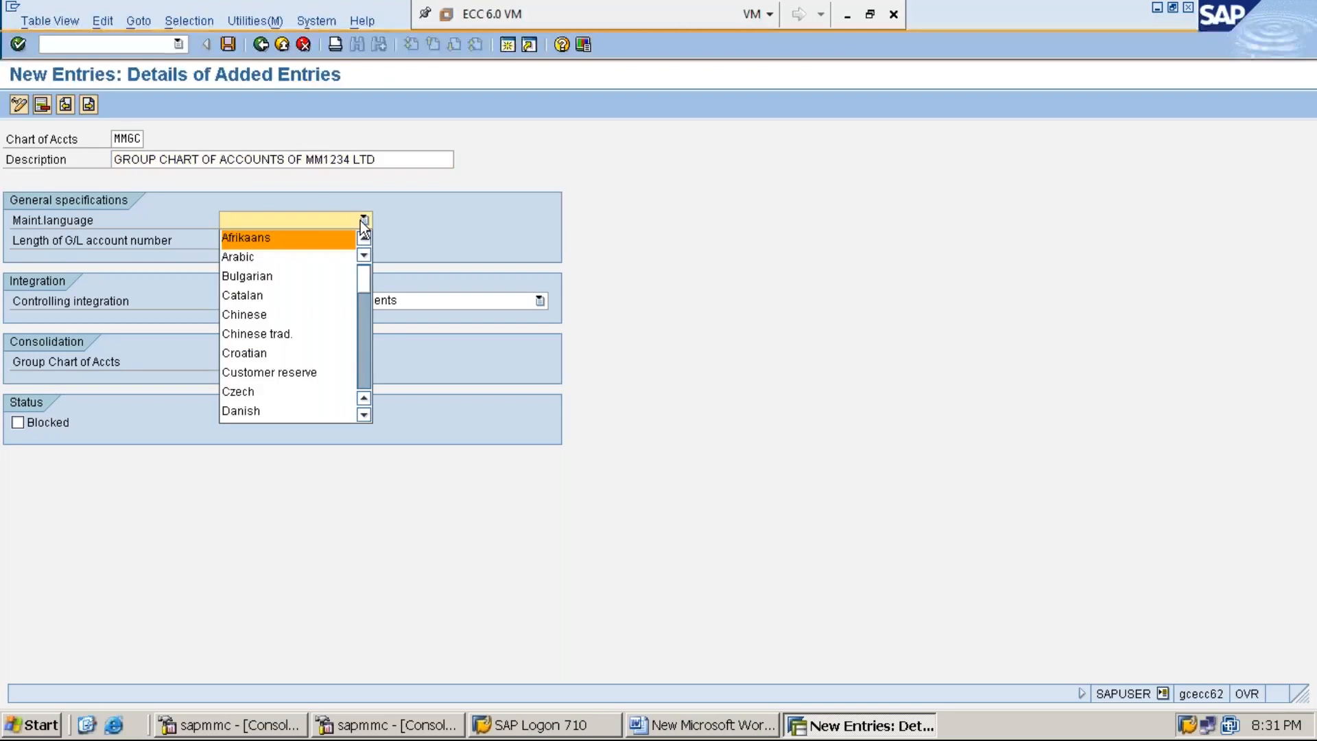
key(e)
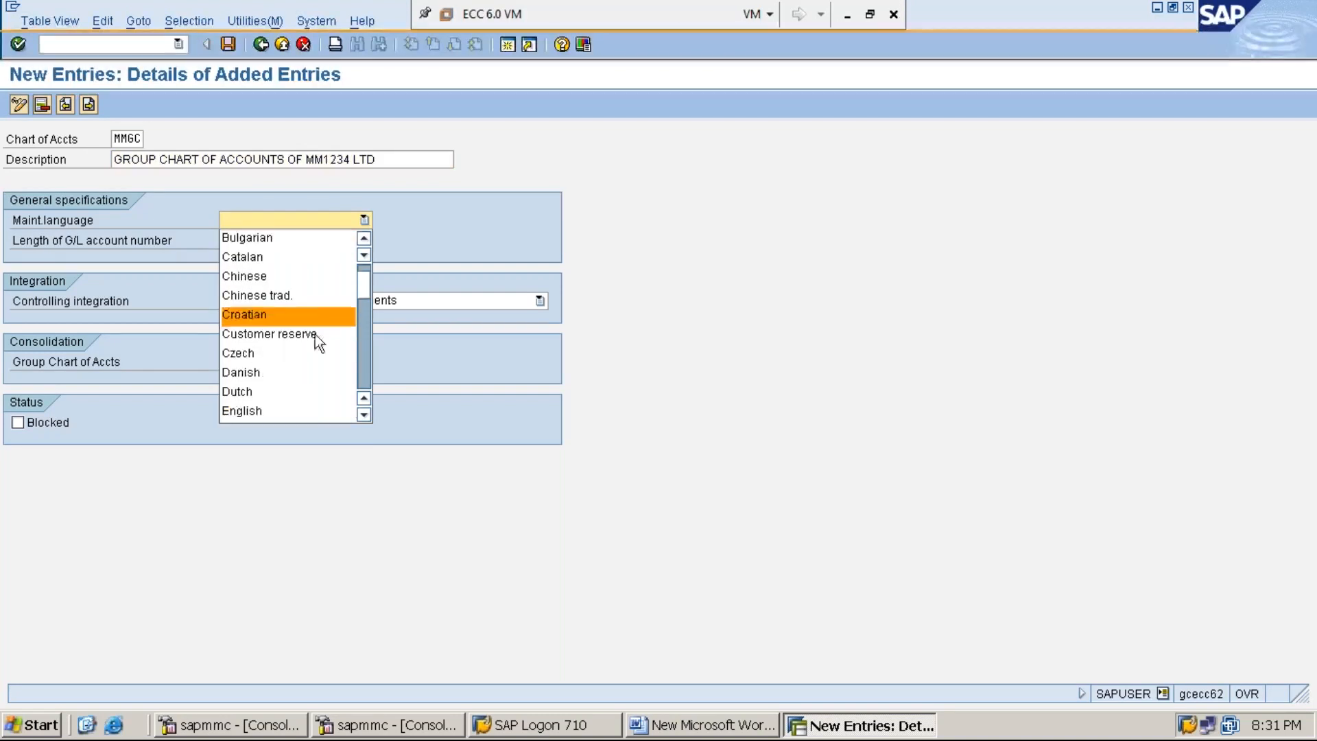
click(309, 411)
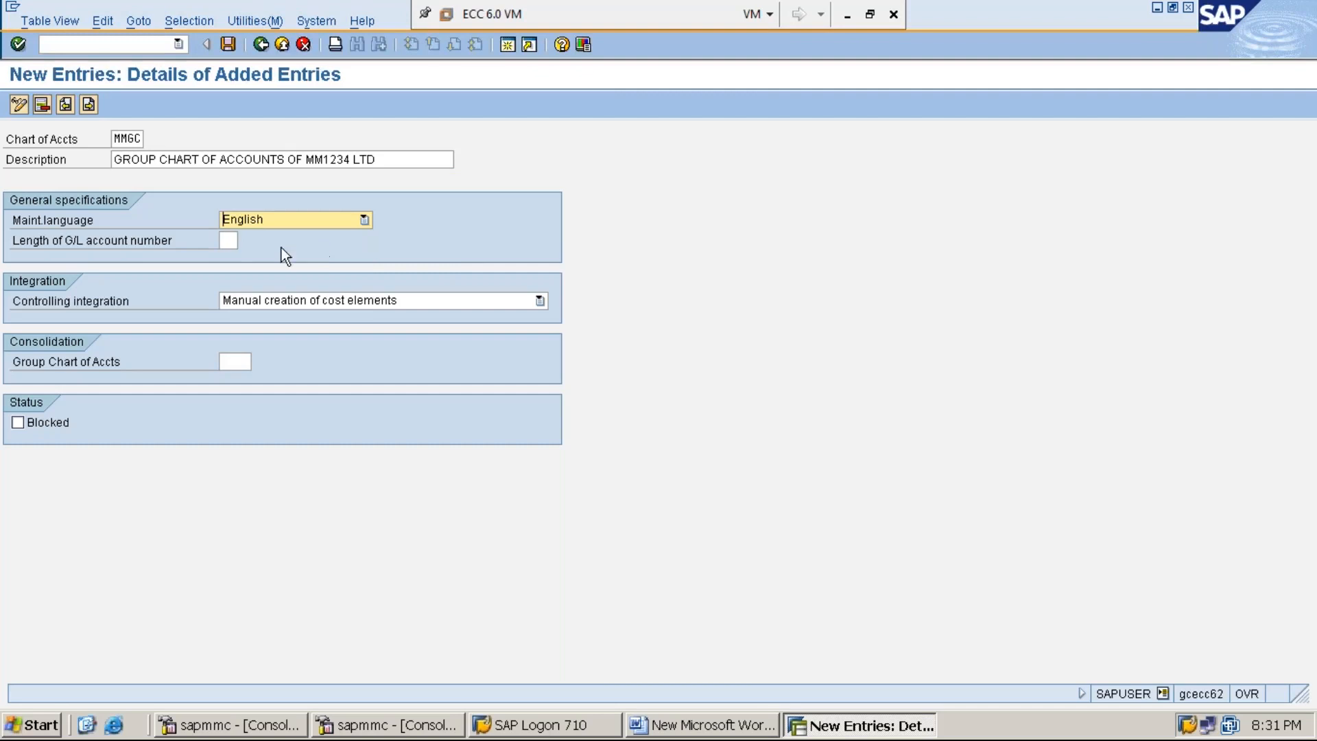
click(227, 240)
text(06)
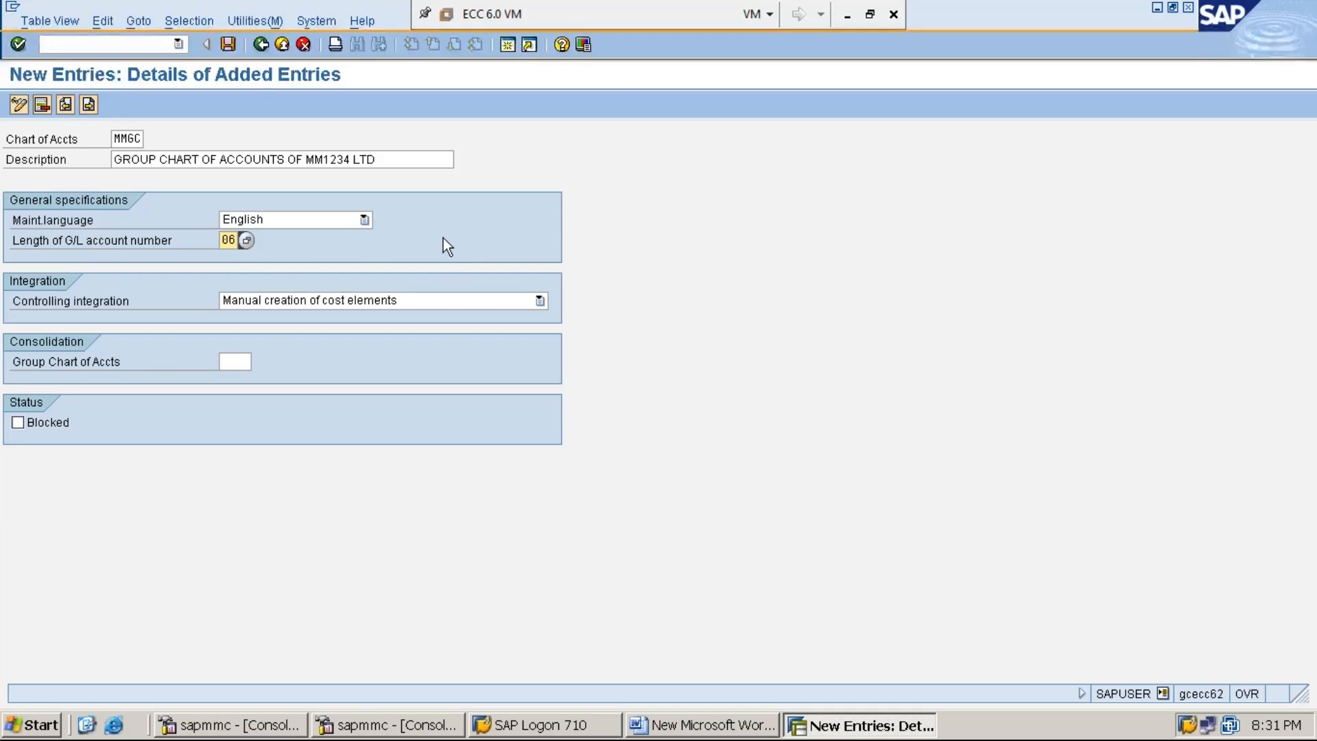
click(228, 45)
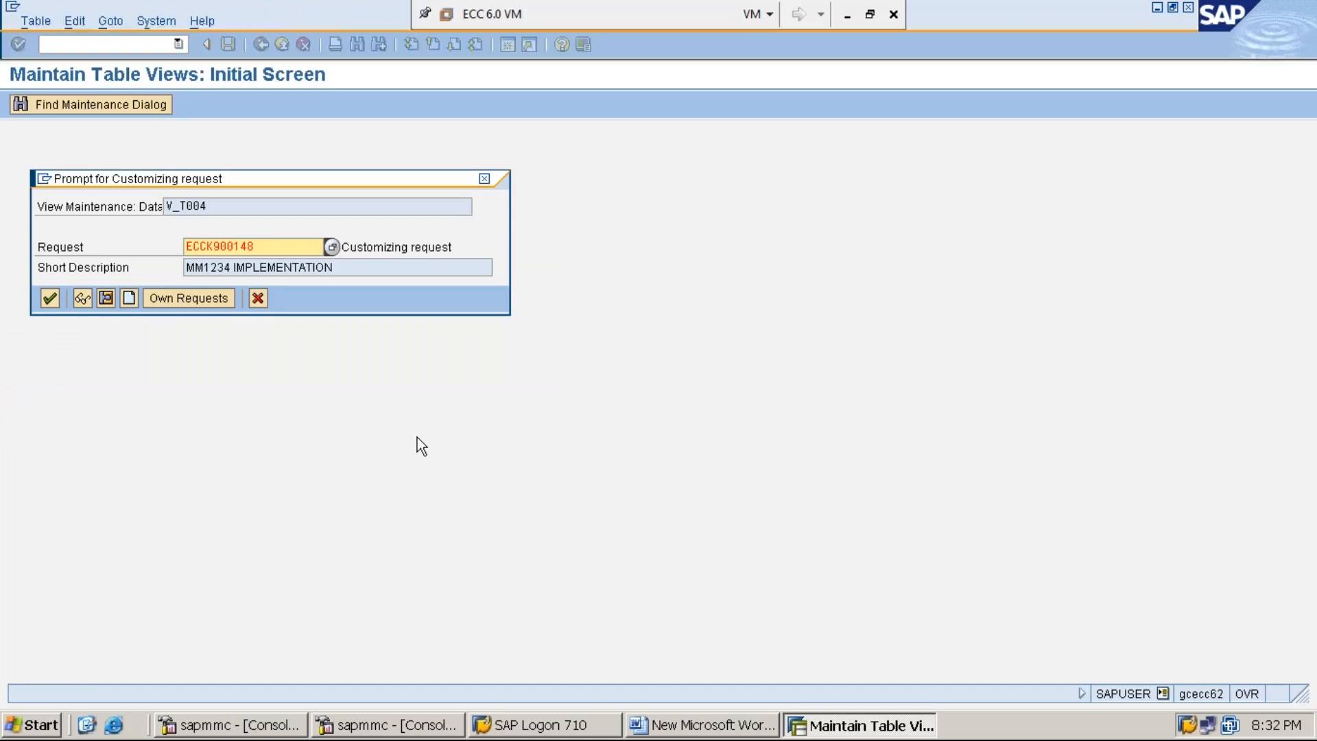
key(Return)
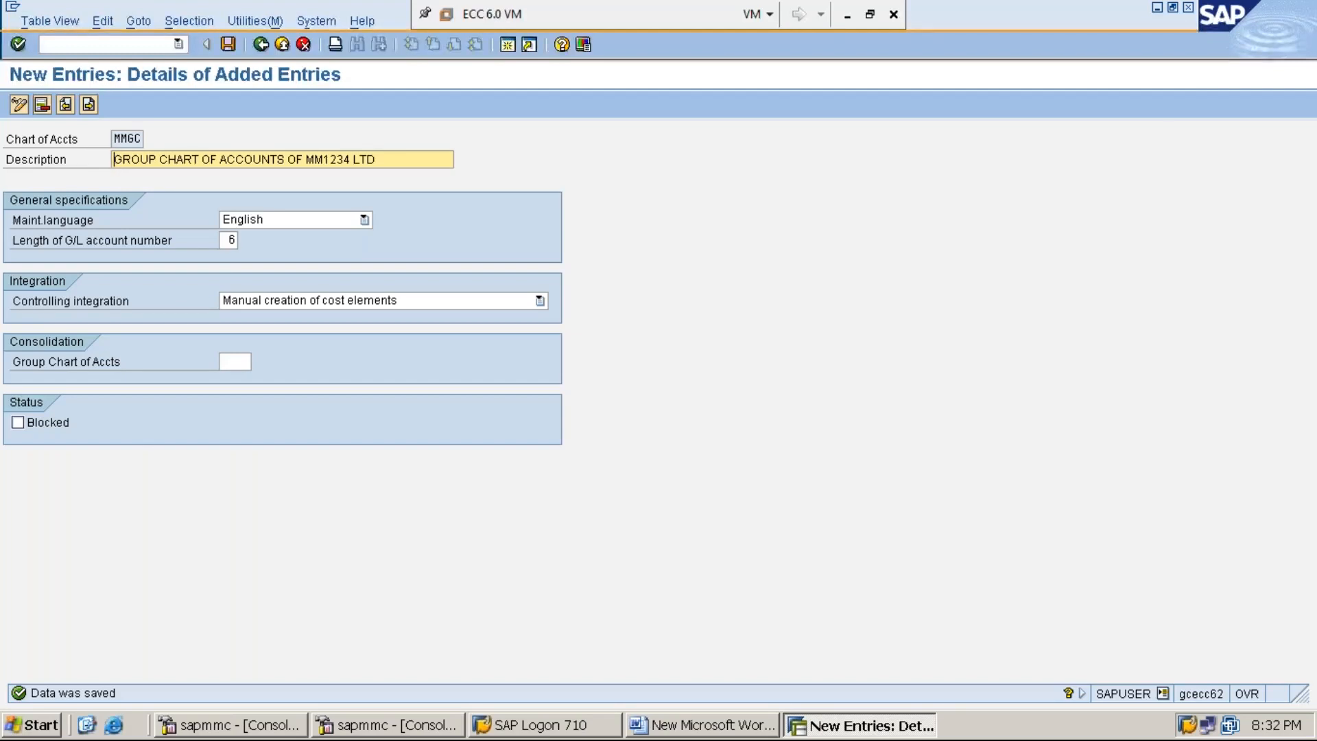
Step: Switch to the Word notes and add the line "*STEP:2: ASSIGN GROUP CHART OF ACCOUNTS-MMGC" below STEP:1
click(698, 725)
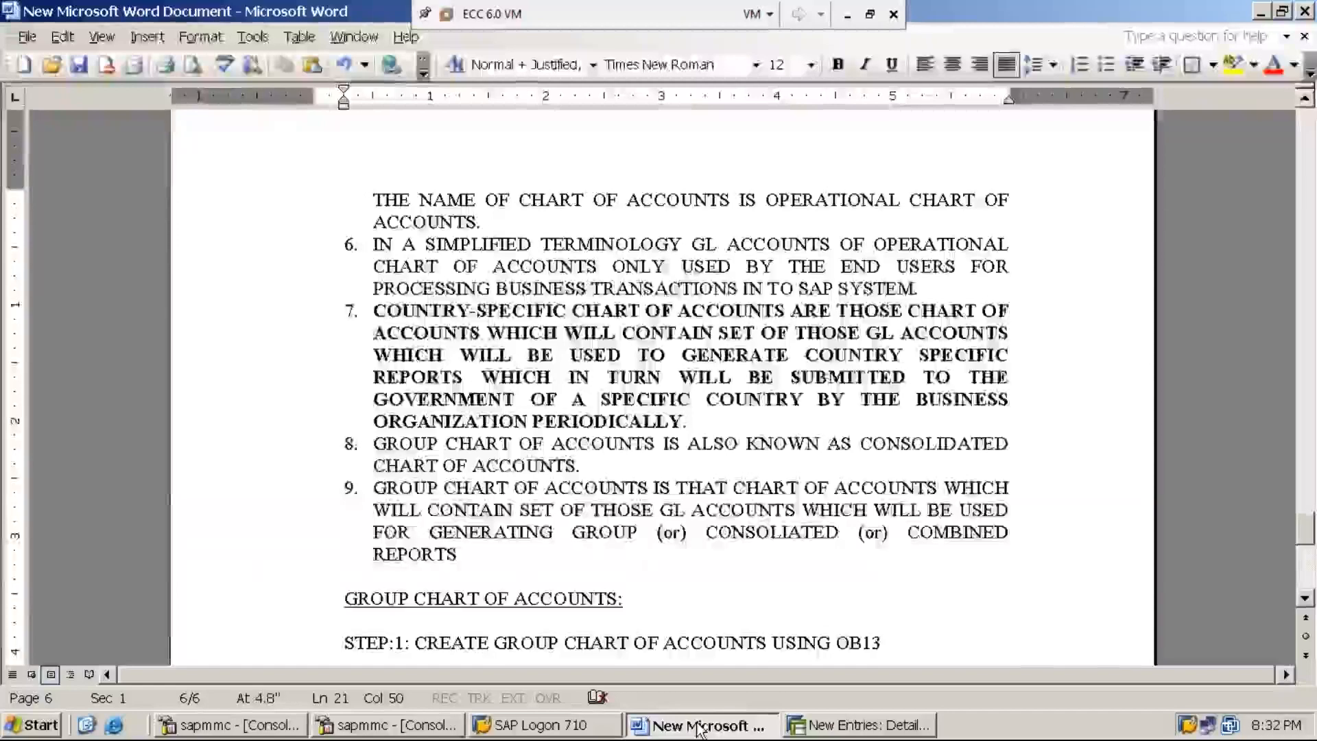
key(Return)
text(*)
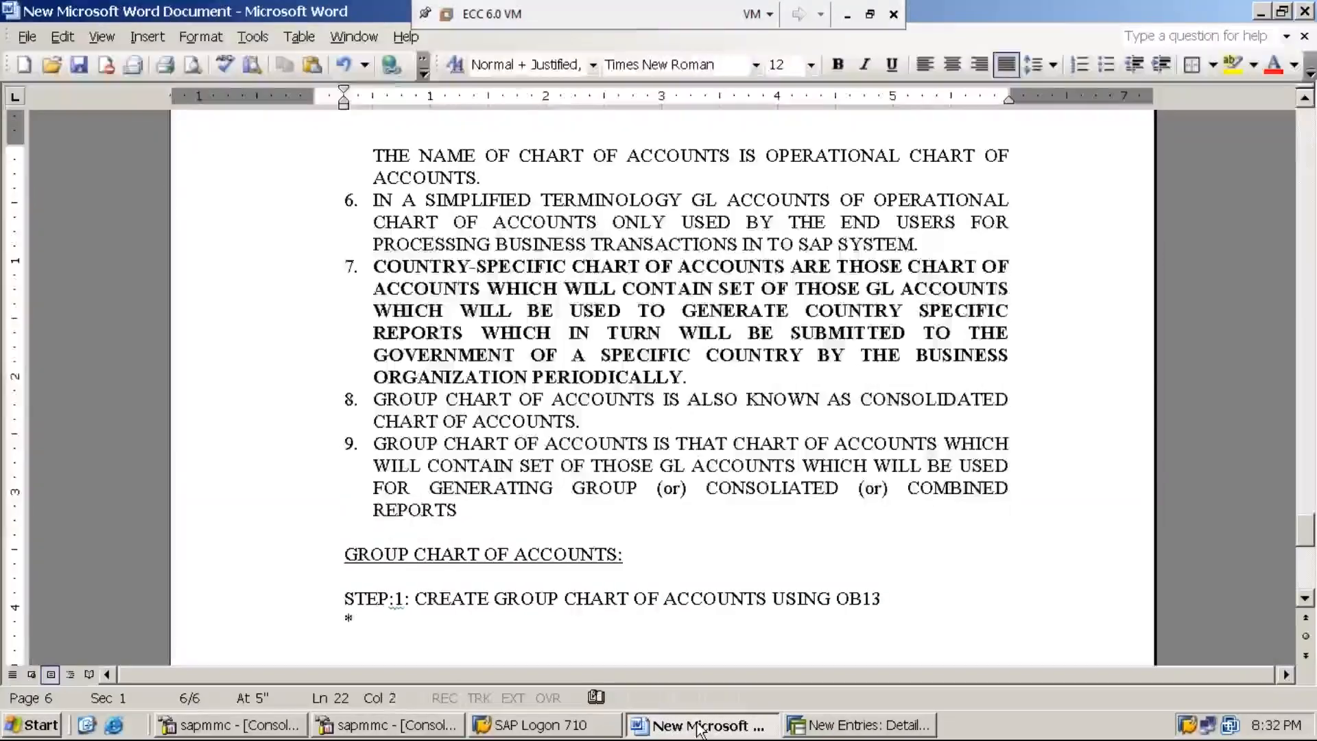
text(STEP:2)
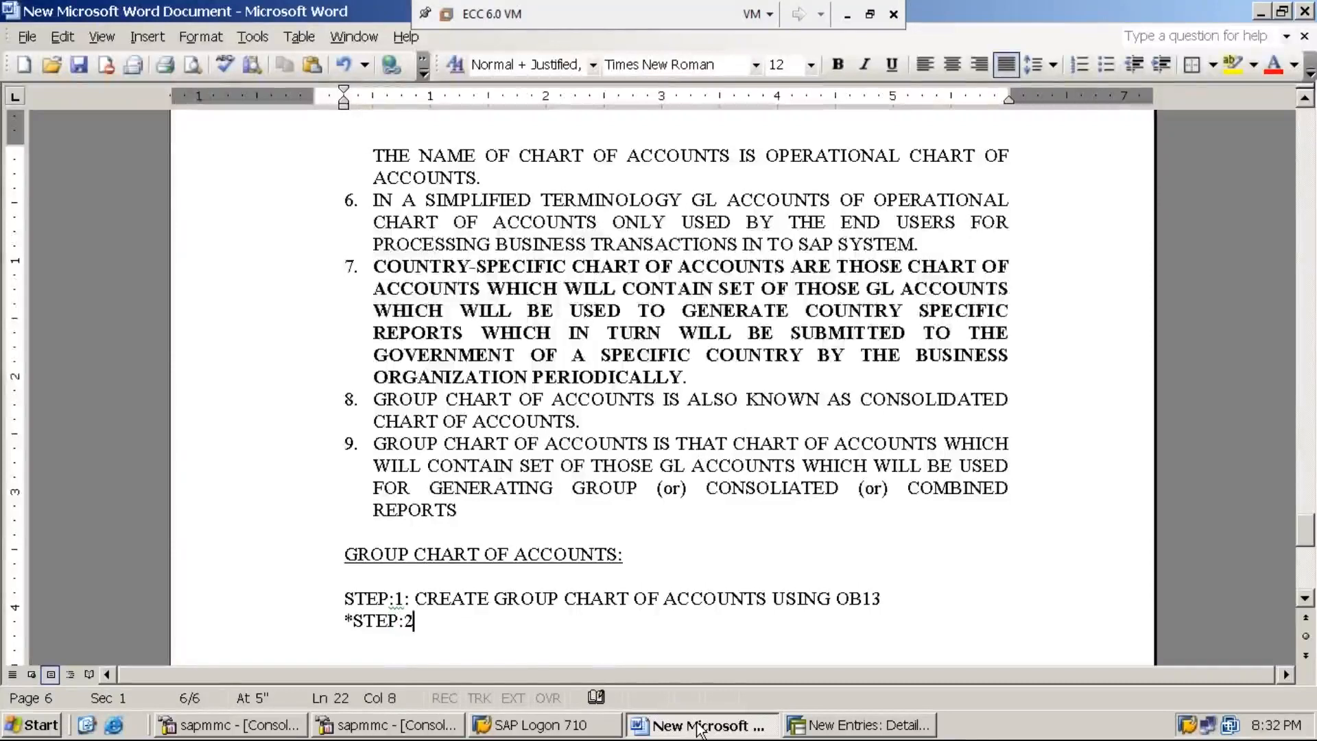
text(: ASSIGN )
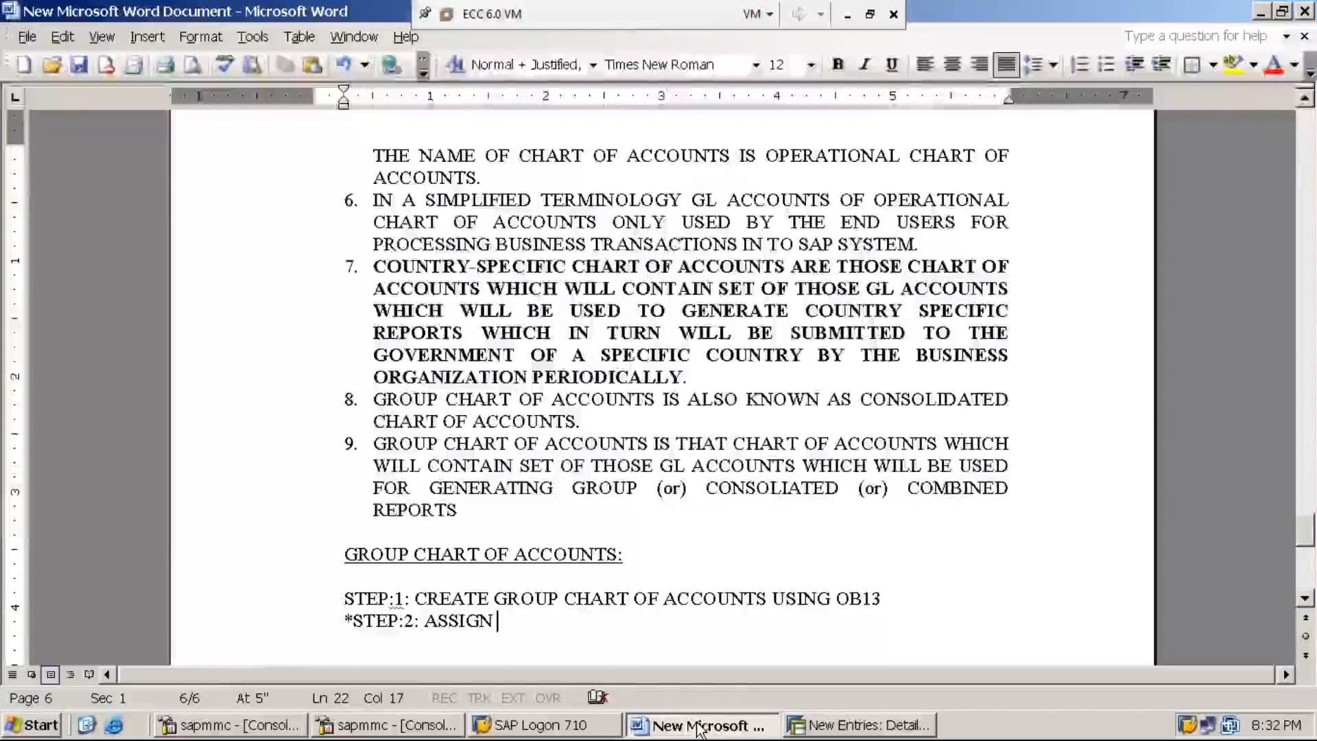
text(GRU)
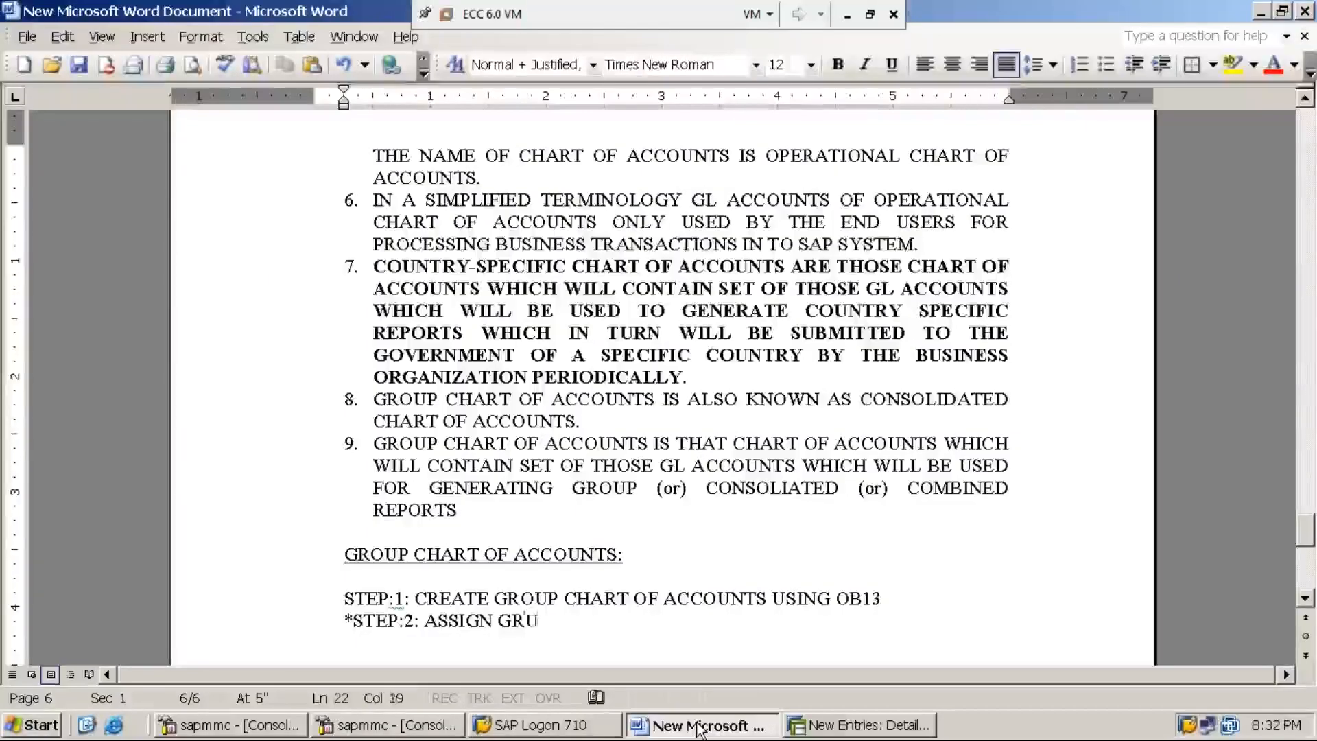
key(BackSpace)
text(OUP CHART)
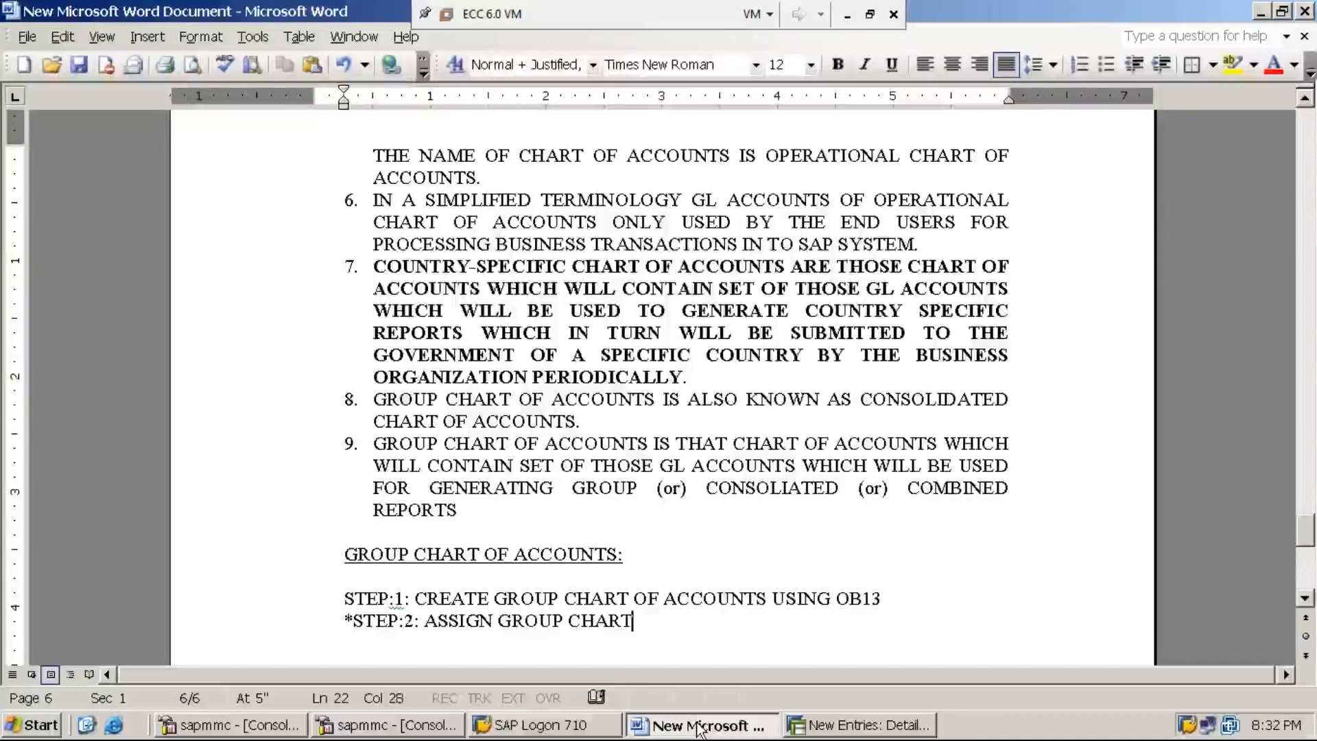
text( OF ACCOUNT)
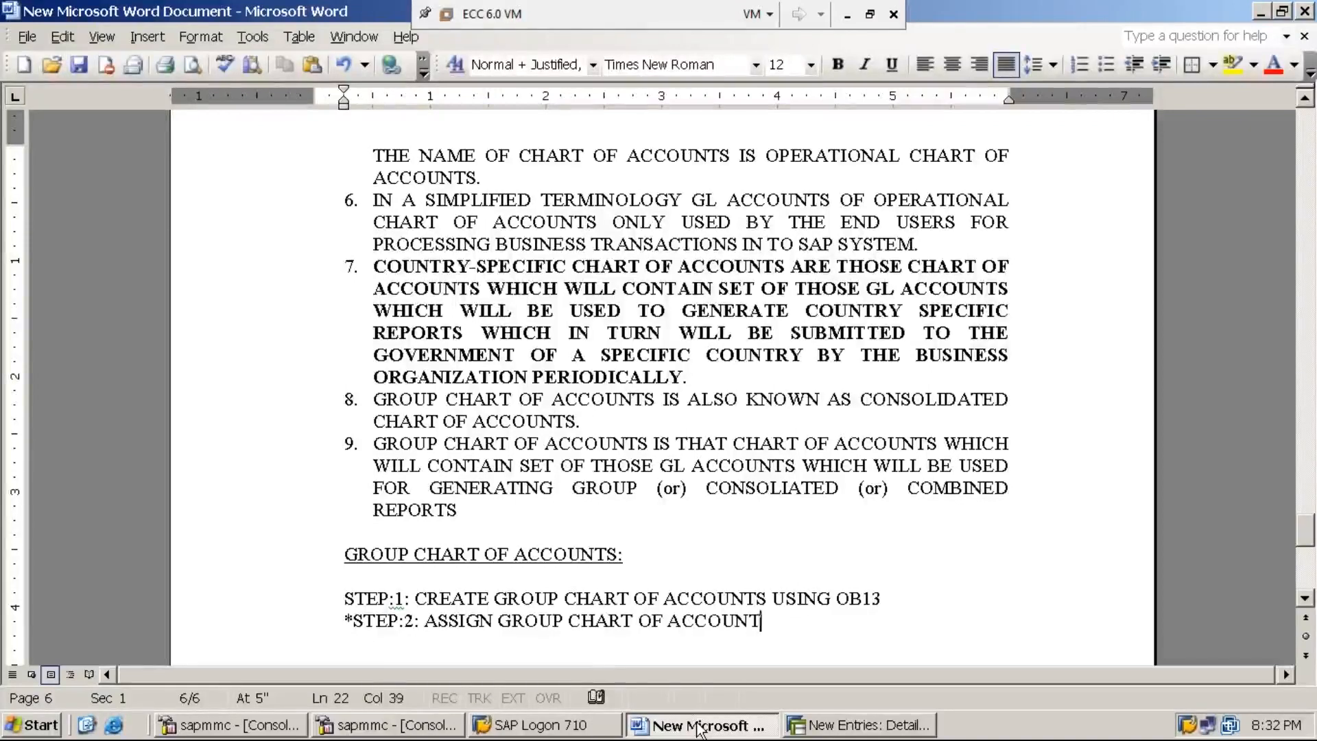
text(S-MMGC)
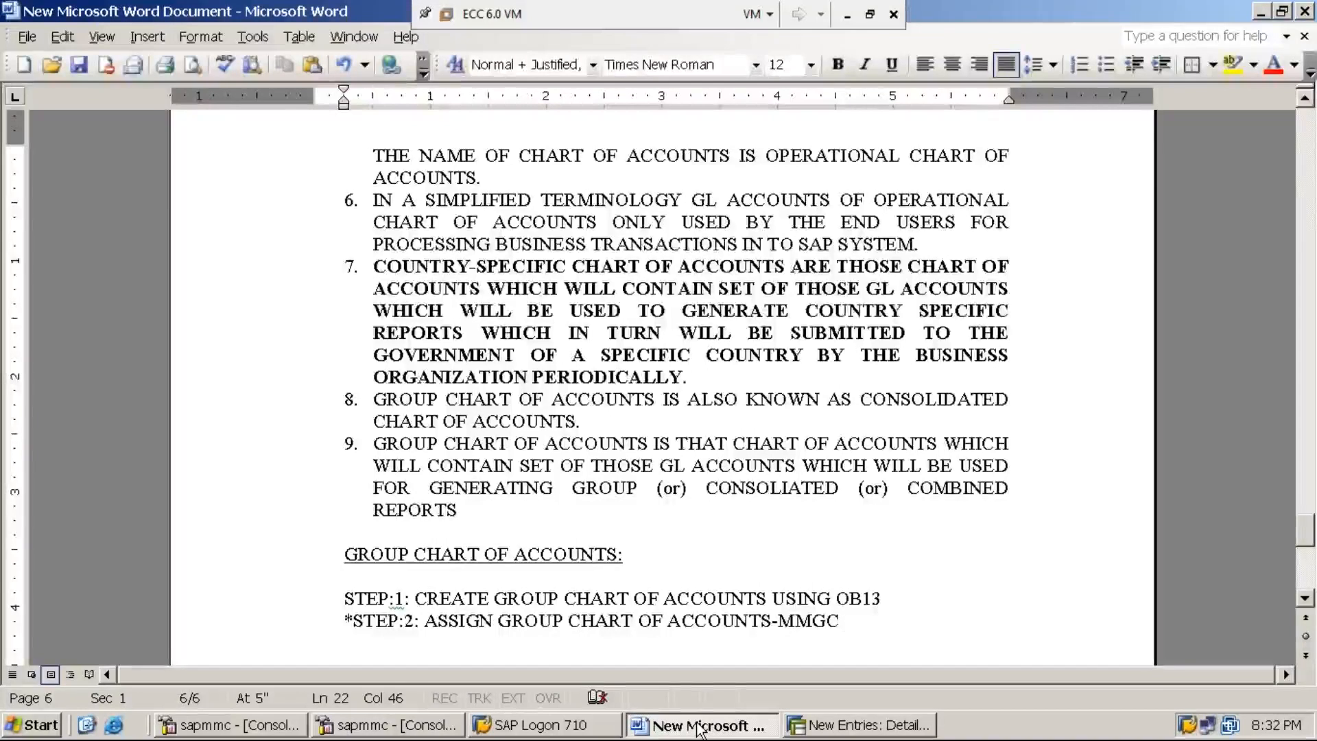
Step: Complete the STEP:2 note with "IN OPERATIONAL CHART OF ACCOUNTS-MMI1 USING OB13"
text(IN OPERATIONS)
key(BackSpace)
text(AL CHART OF ACO)
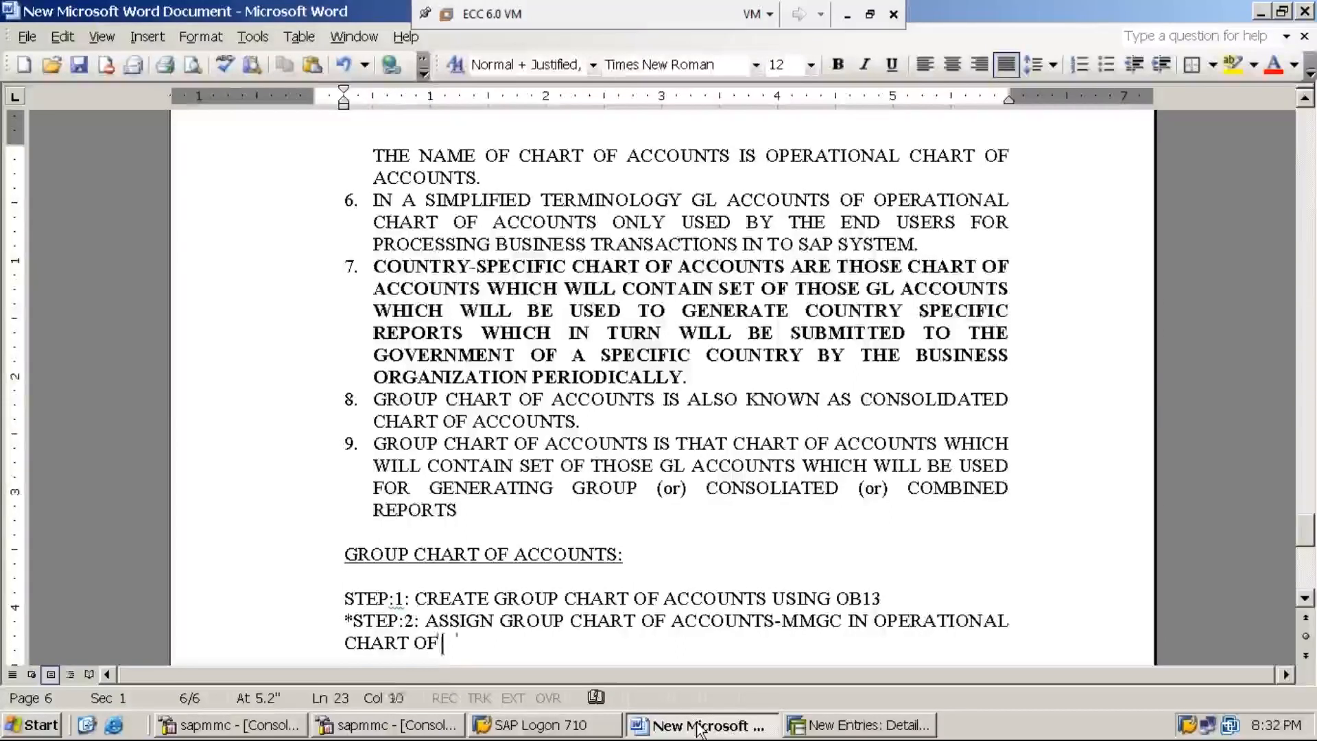
text(OUNT)
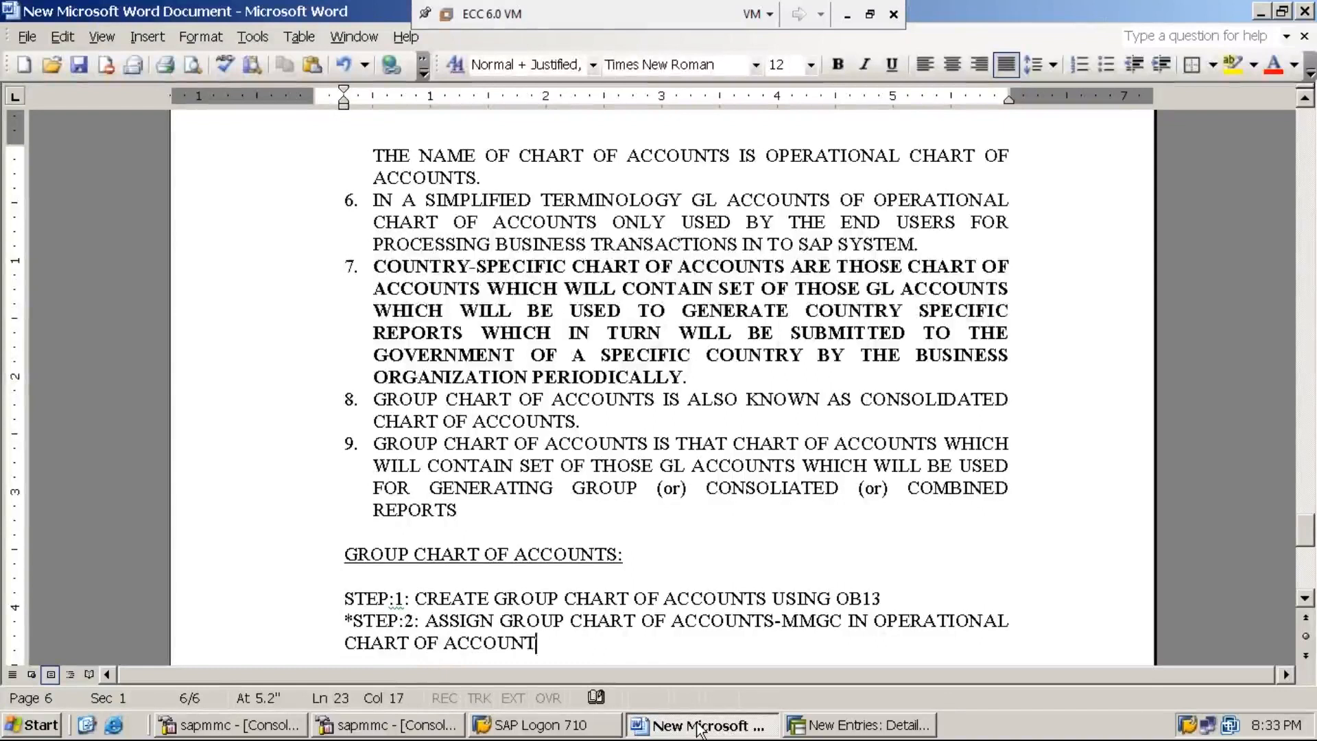
text(S-MMI1)
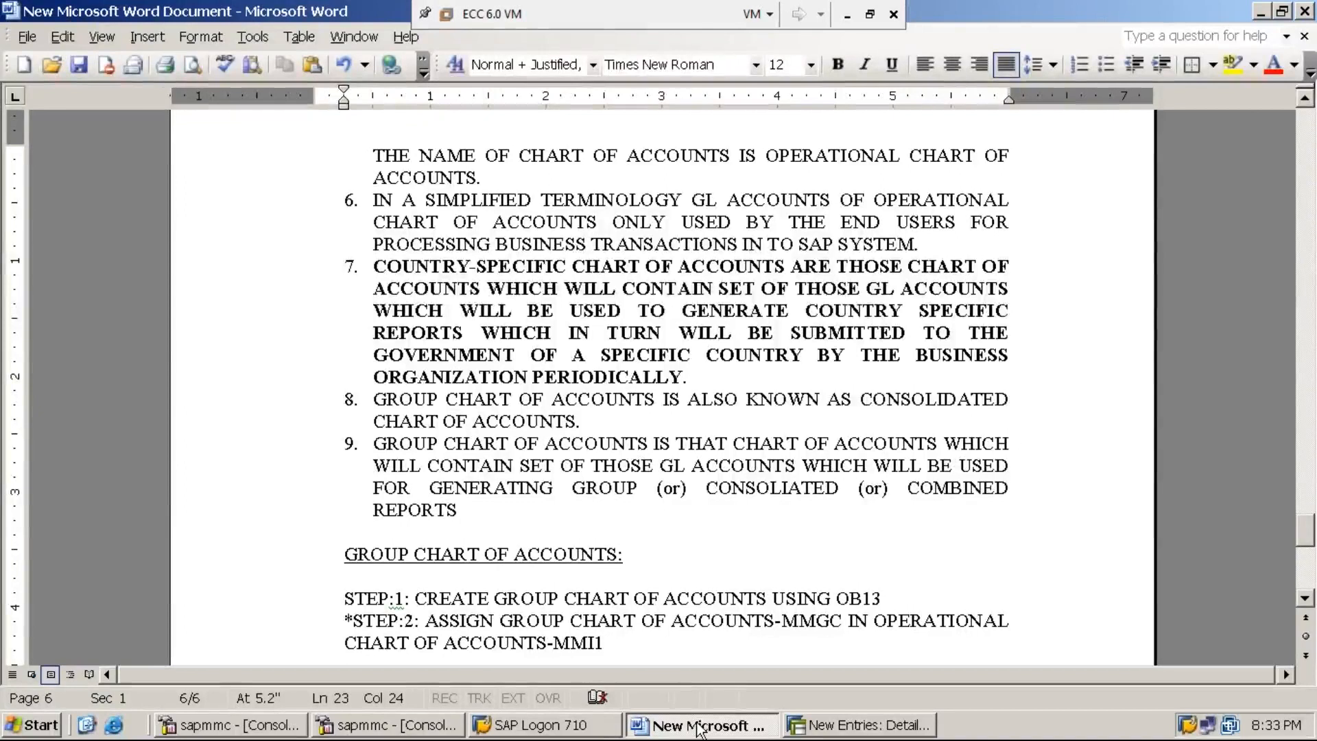
text(USING OB13)
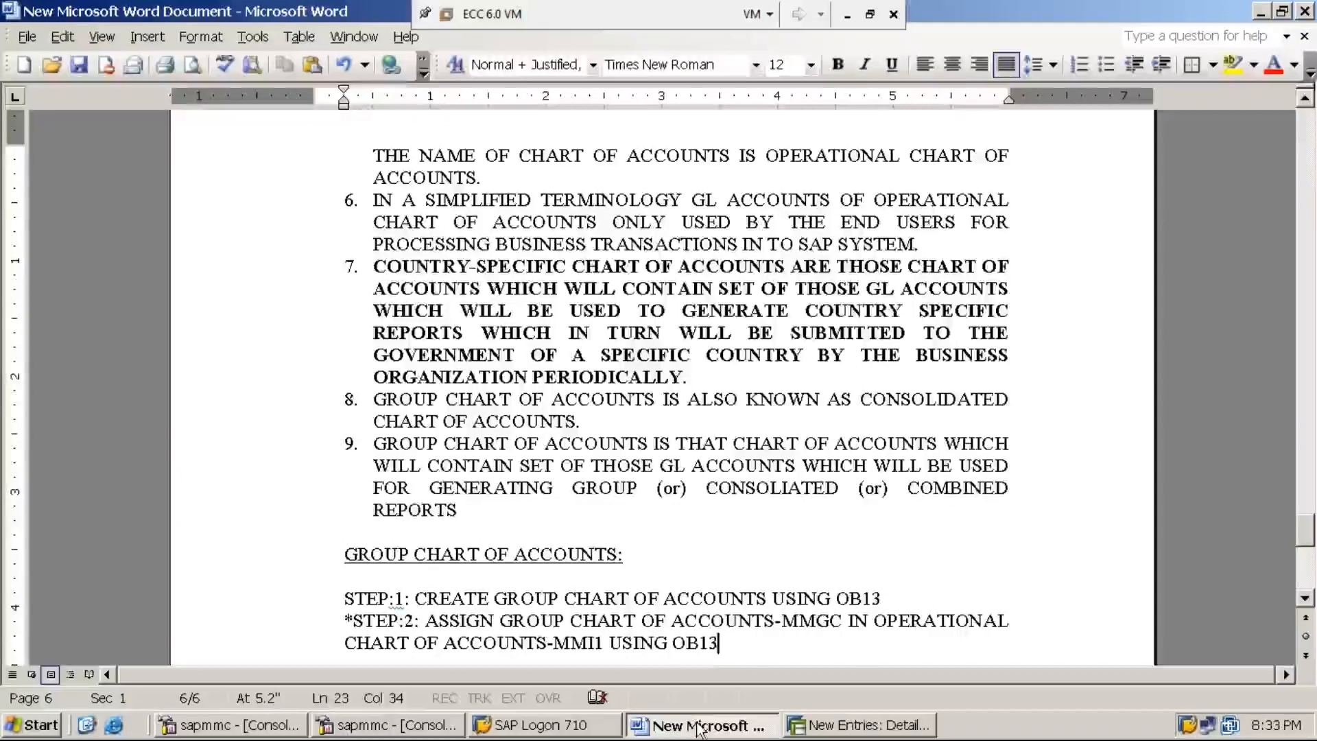
Step: Switch back to SAP, leave the new entry for the Easy Access screen, and run transaction OB13
click(881, 731)
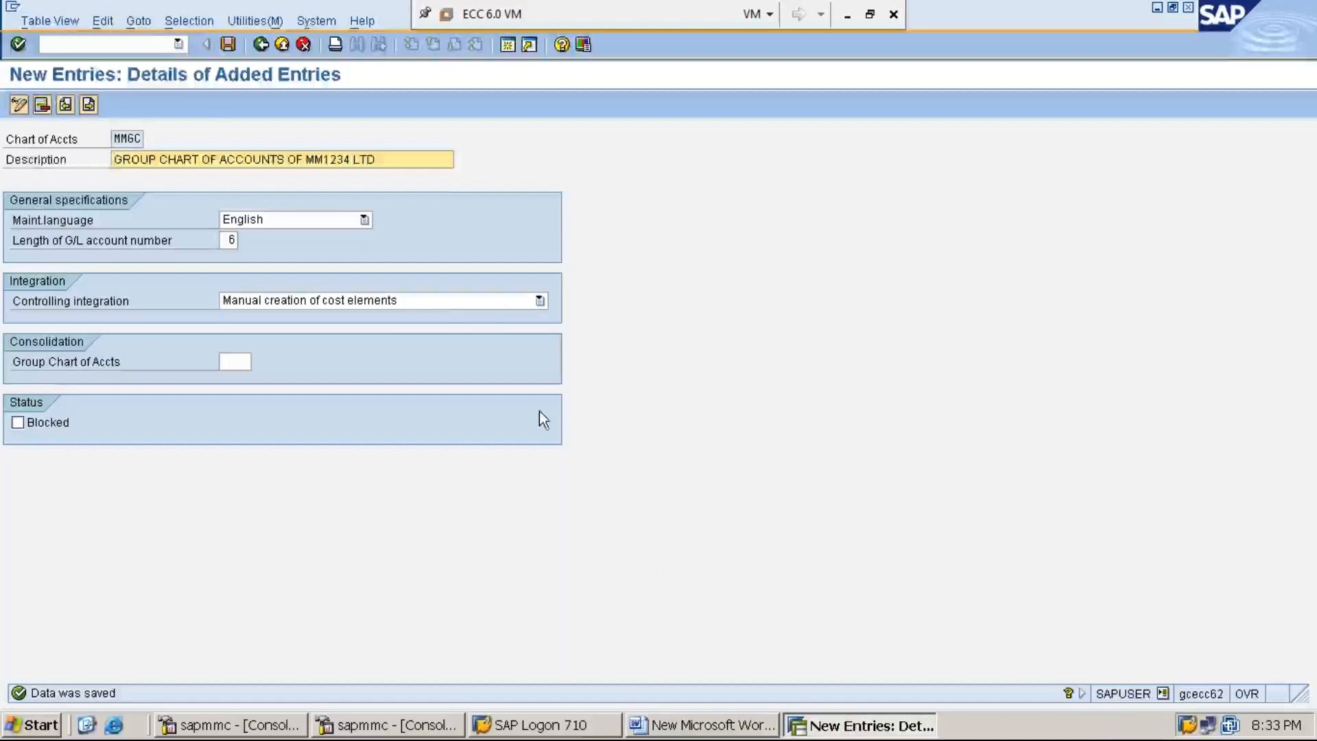
click(151, 44)
text(/n)
key(Return)
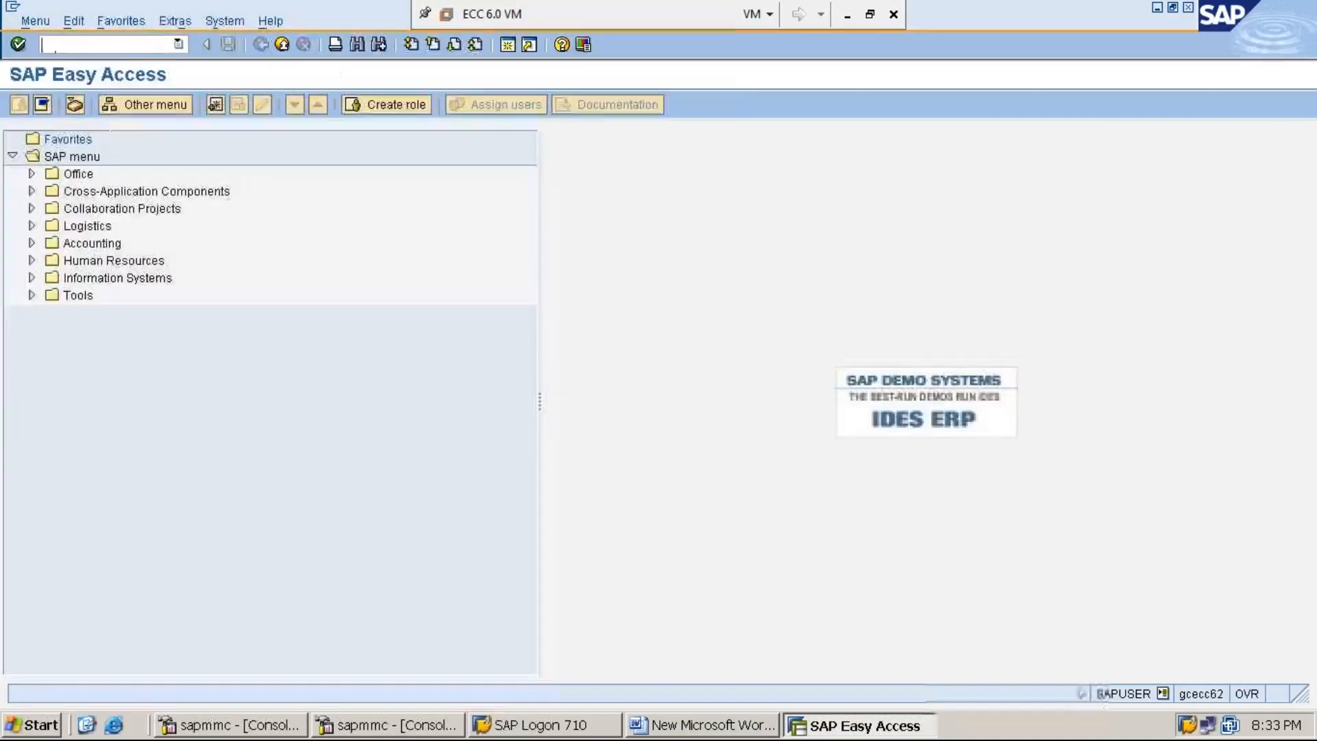
text(OB13)
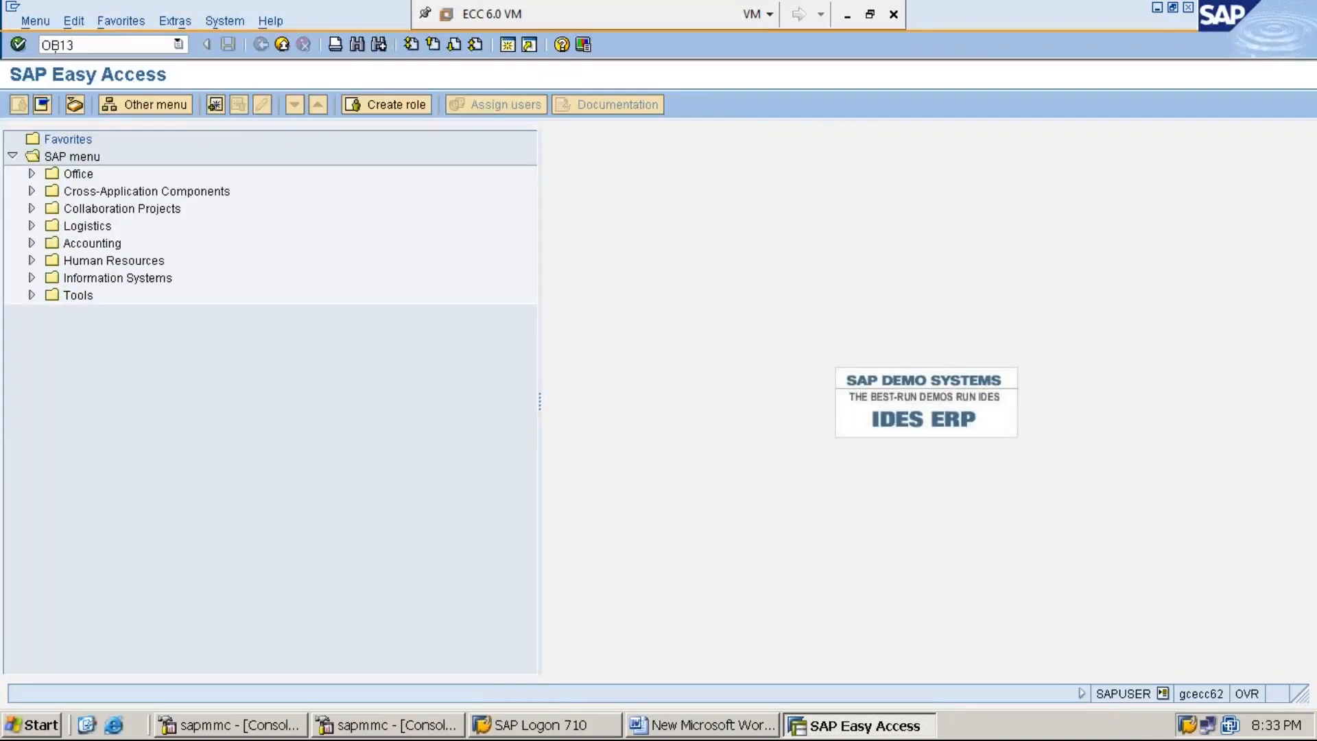
key(Return)
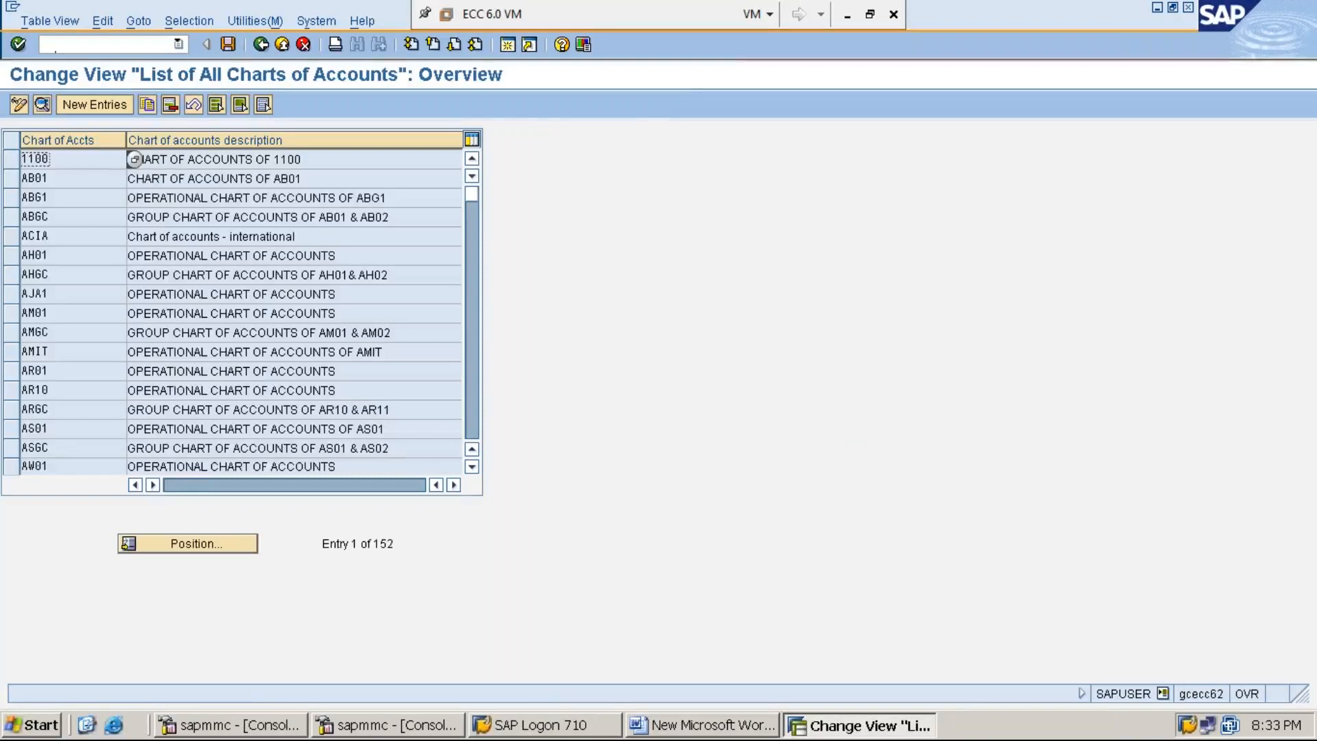
Step: Locate operational chart of accounts MMI1 in the list of all charts of accounts and open its details
click(224, 545)
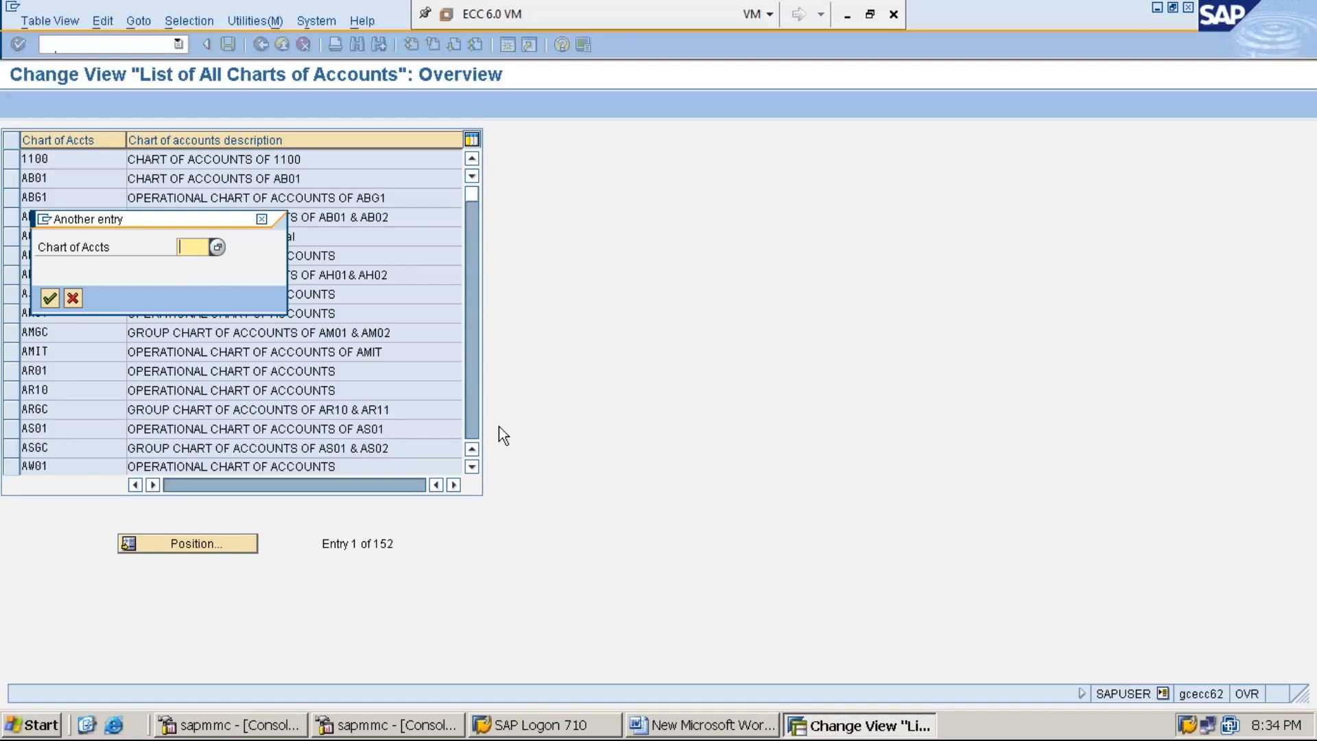
text(MMI1)
key(Return)
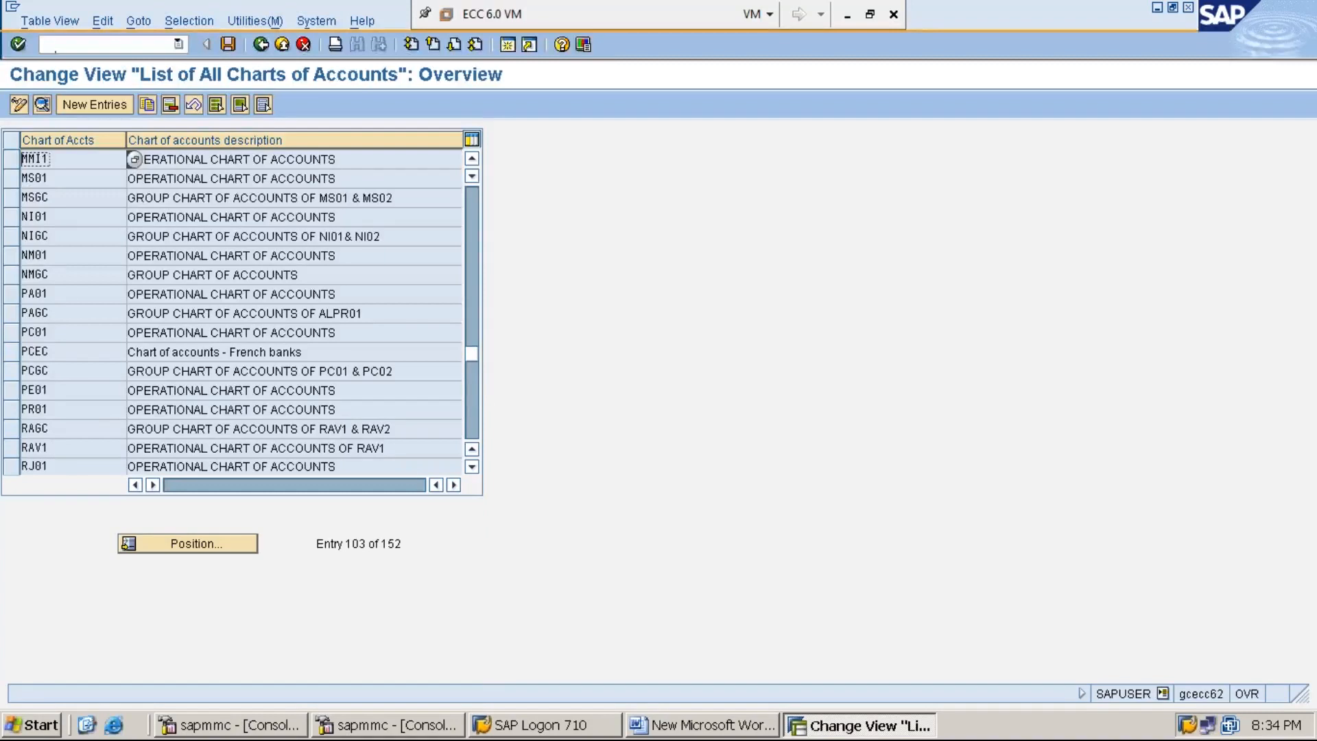
click(15, 158)
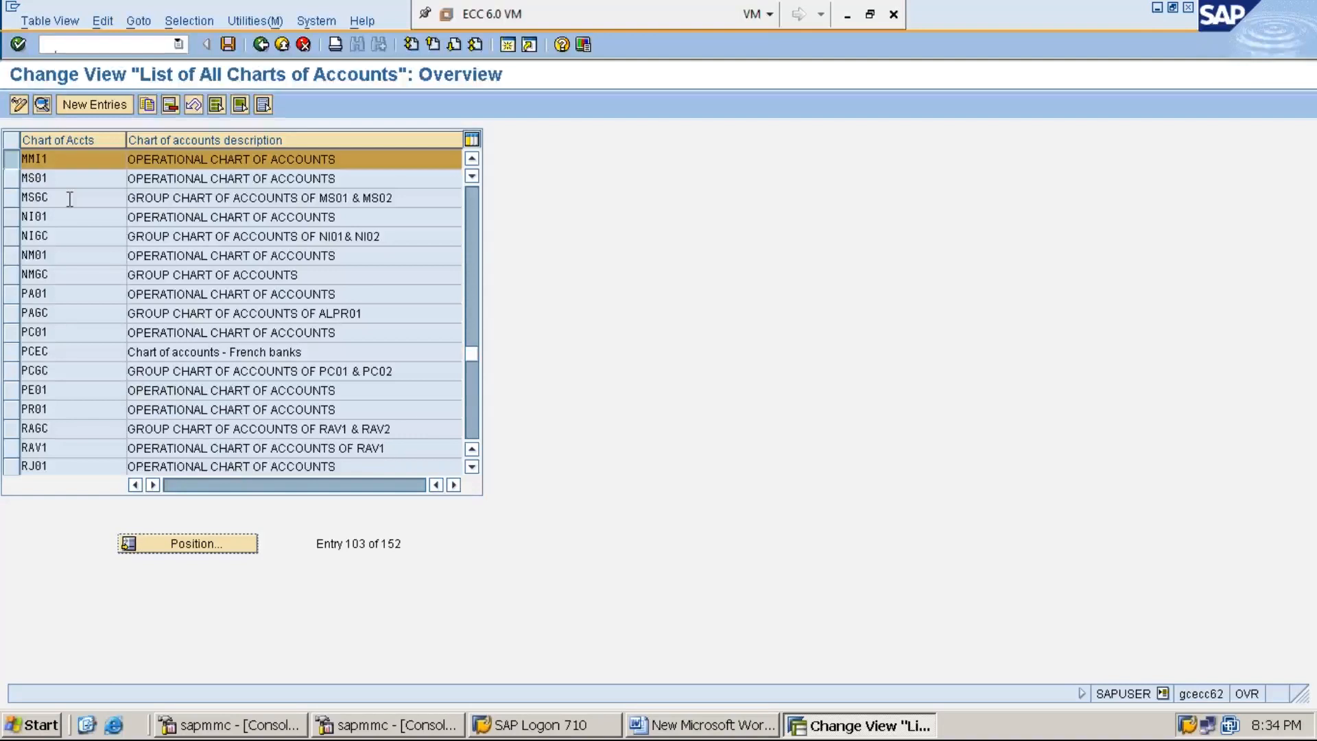
click(42, 105)
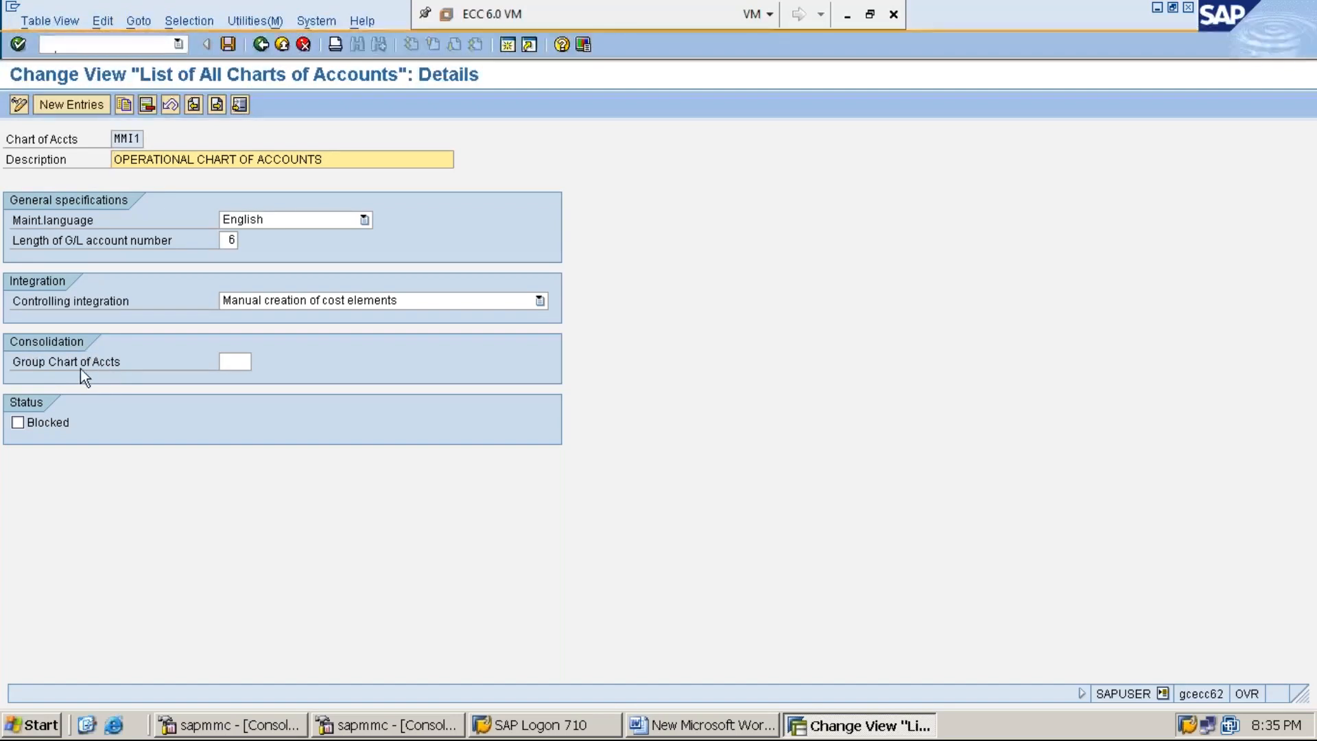
Step: Assign MMGC as the group chart of accounts of MMI1 and save under customizing request ECCK900148
click(237, 361)
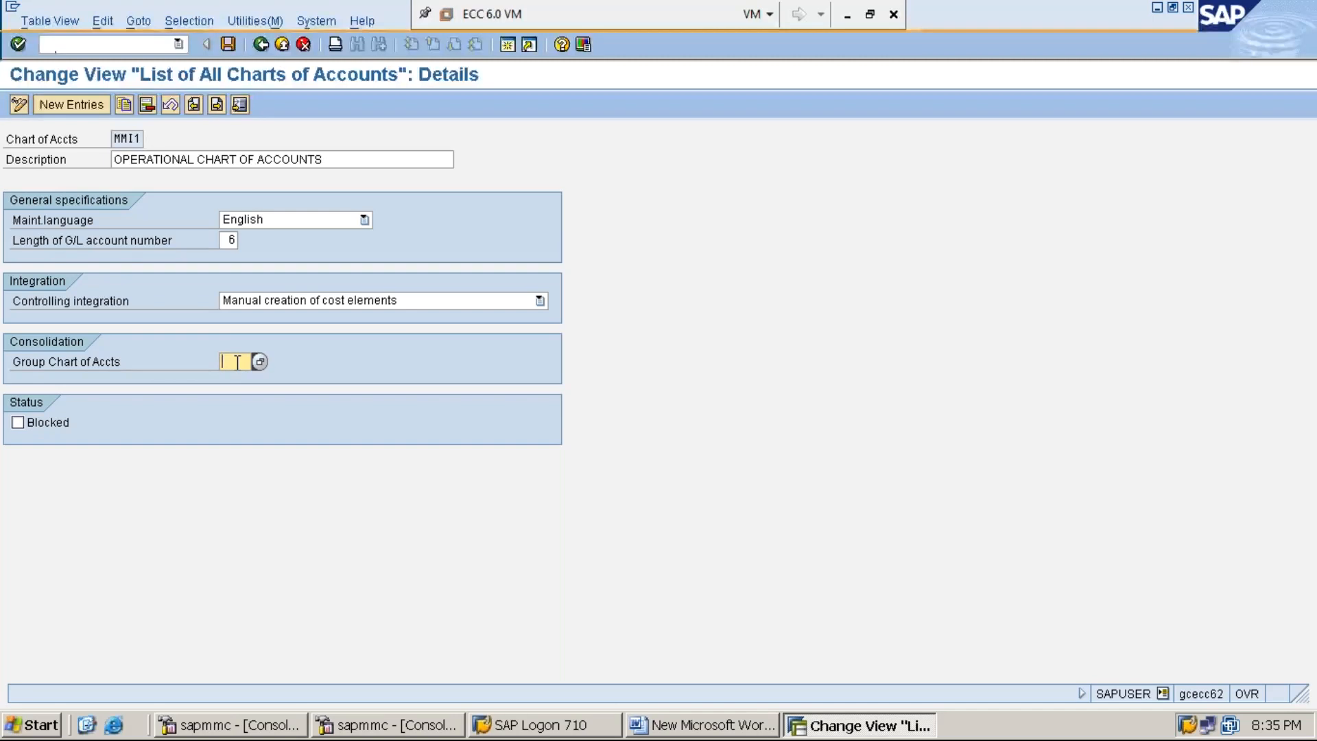
text(MMGC)
click(229, 45)
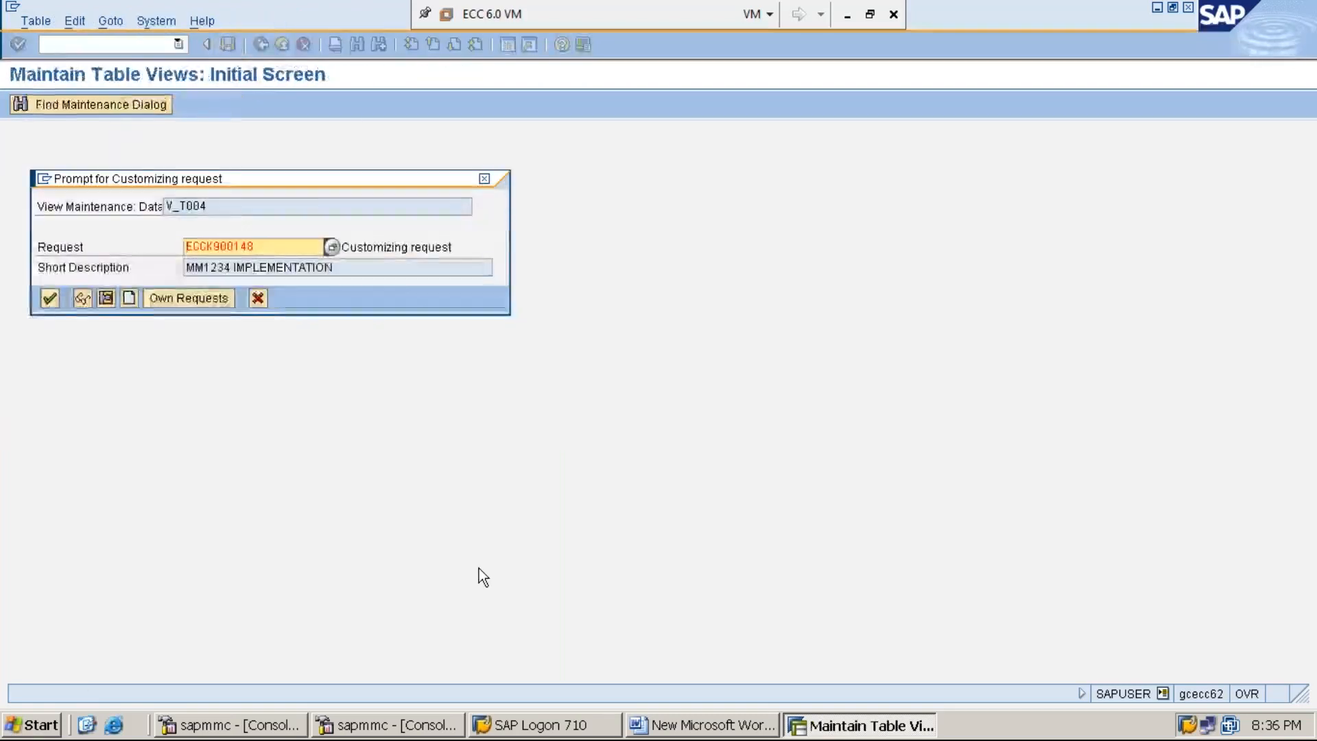
key(Return)
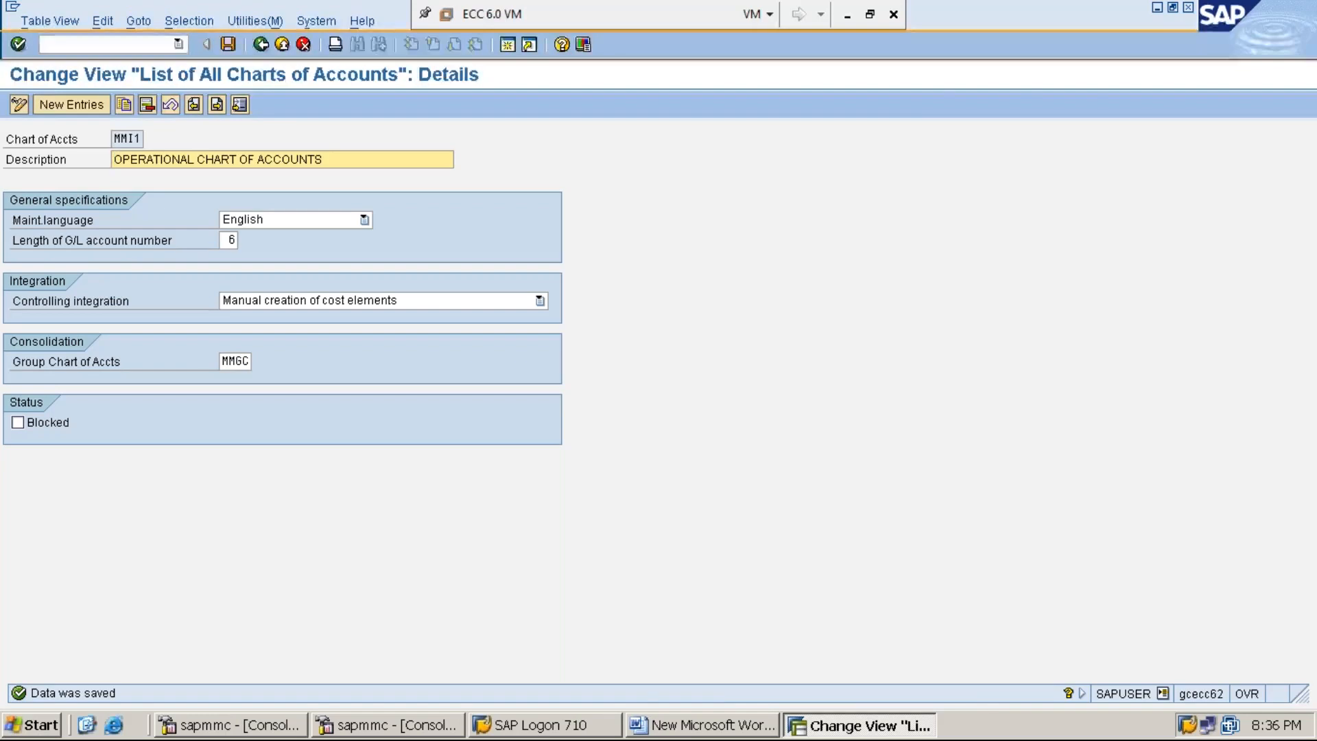
Step: Switch to the Word notes and add the line "STEP:3: CREATE ACCOUNT GROUPS UNDER GROUP CHART OF ACCOUNTS USING OBD4"
click(714, 725)
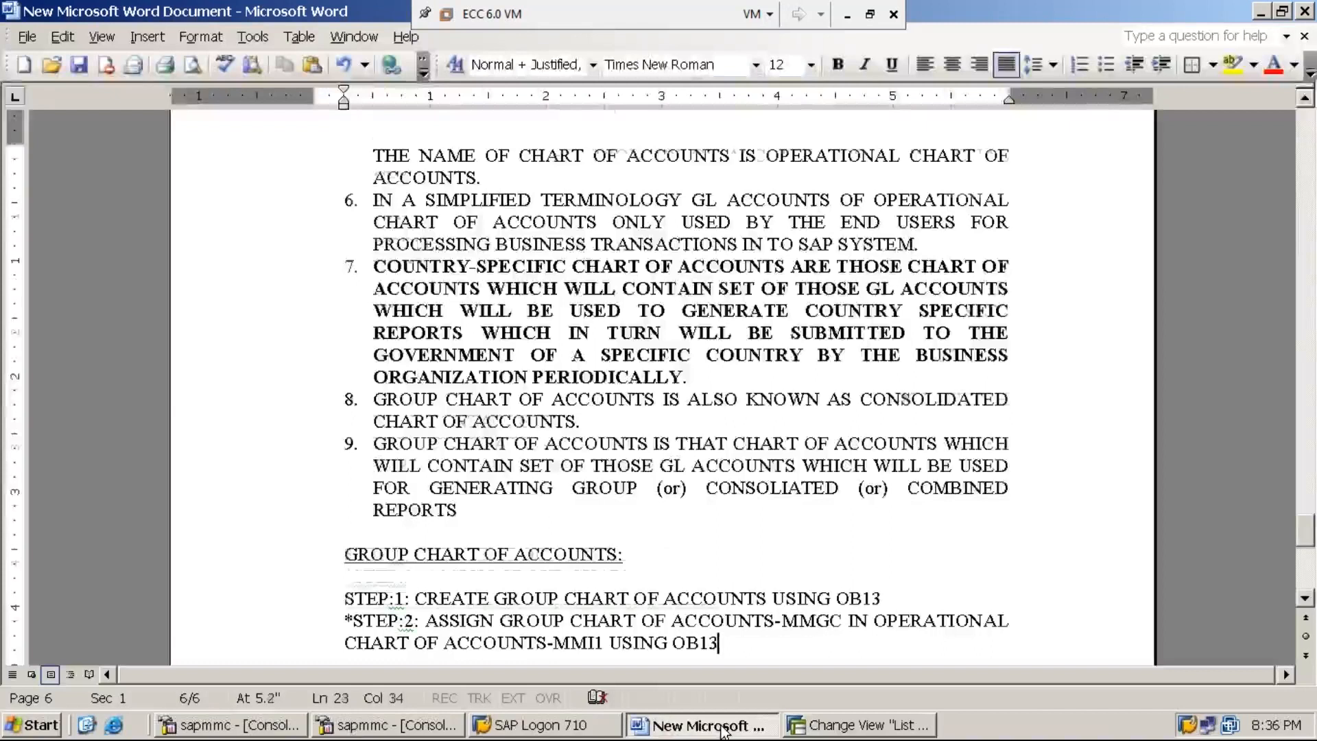
key(Return)
text(STEP:3: CREATE ACCOUNT GROUPS)
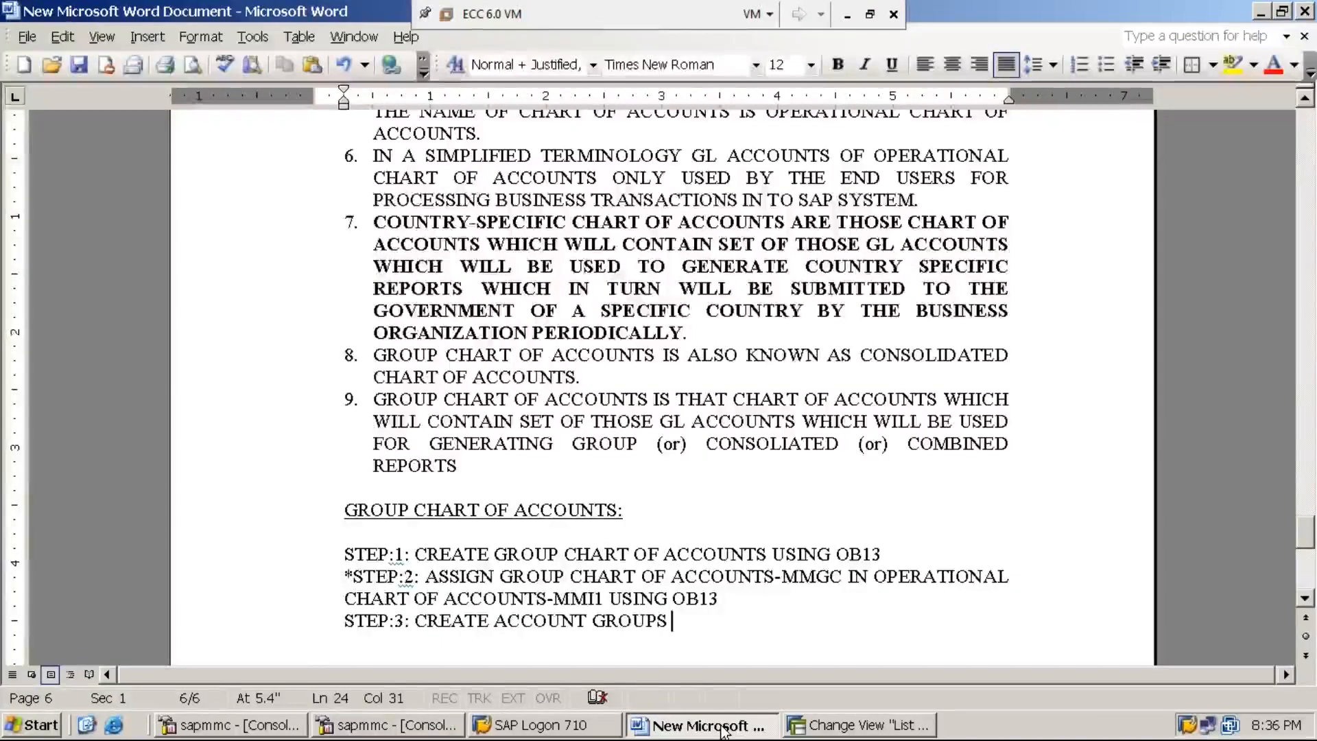
text(UNDER GROUP CHART OF ACCOUNTS)
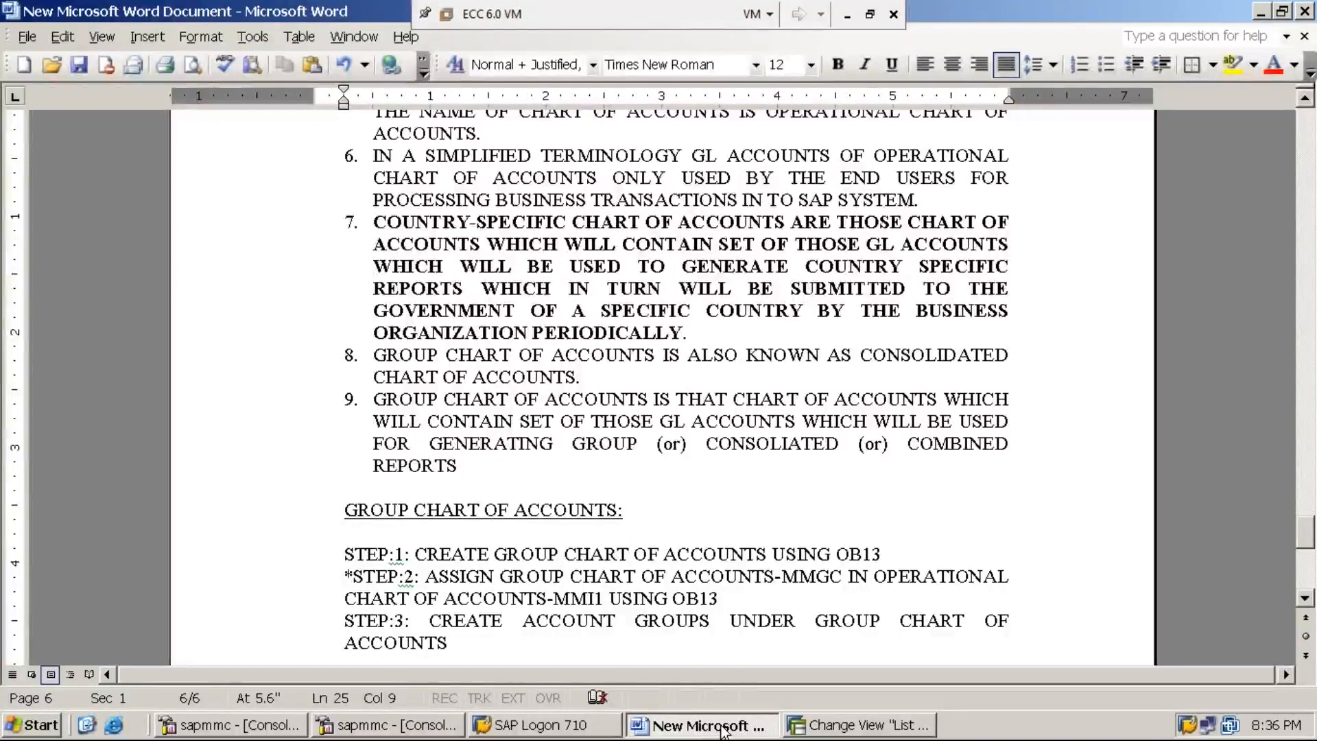
text(USIN)
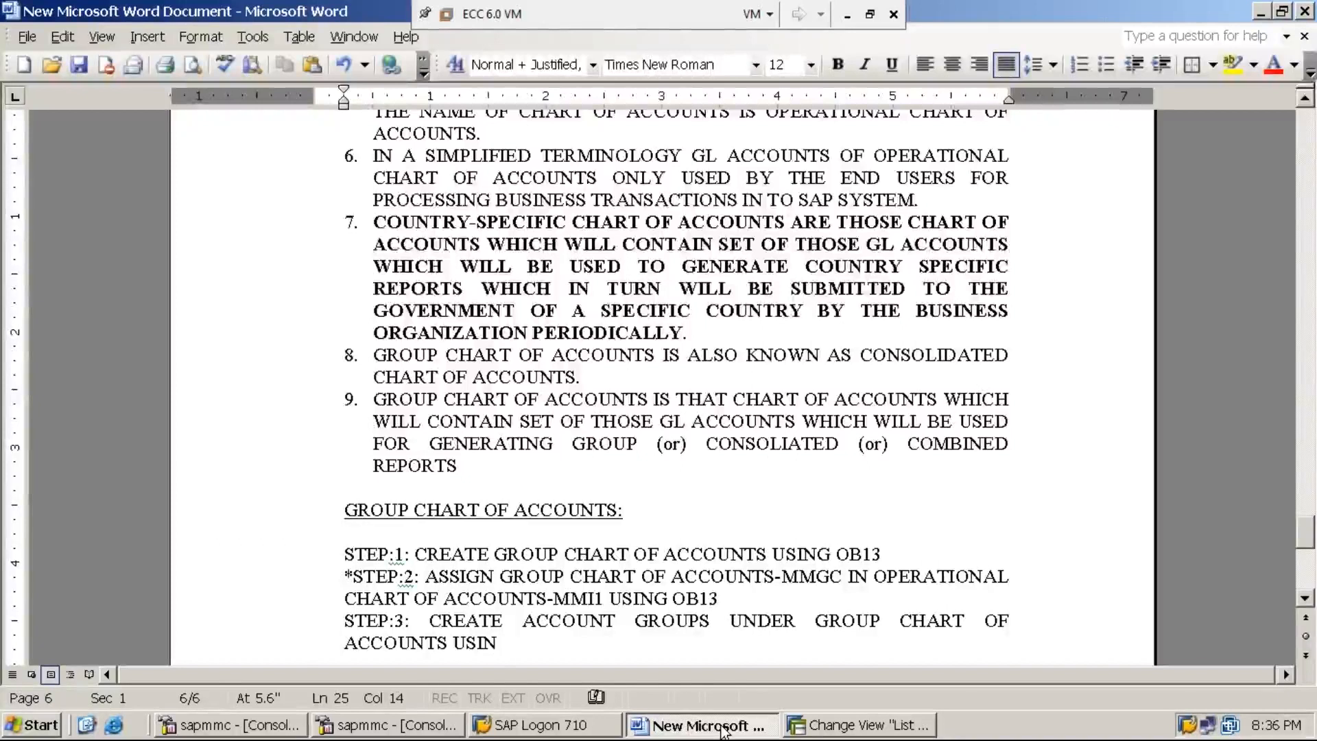
text(G )
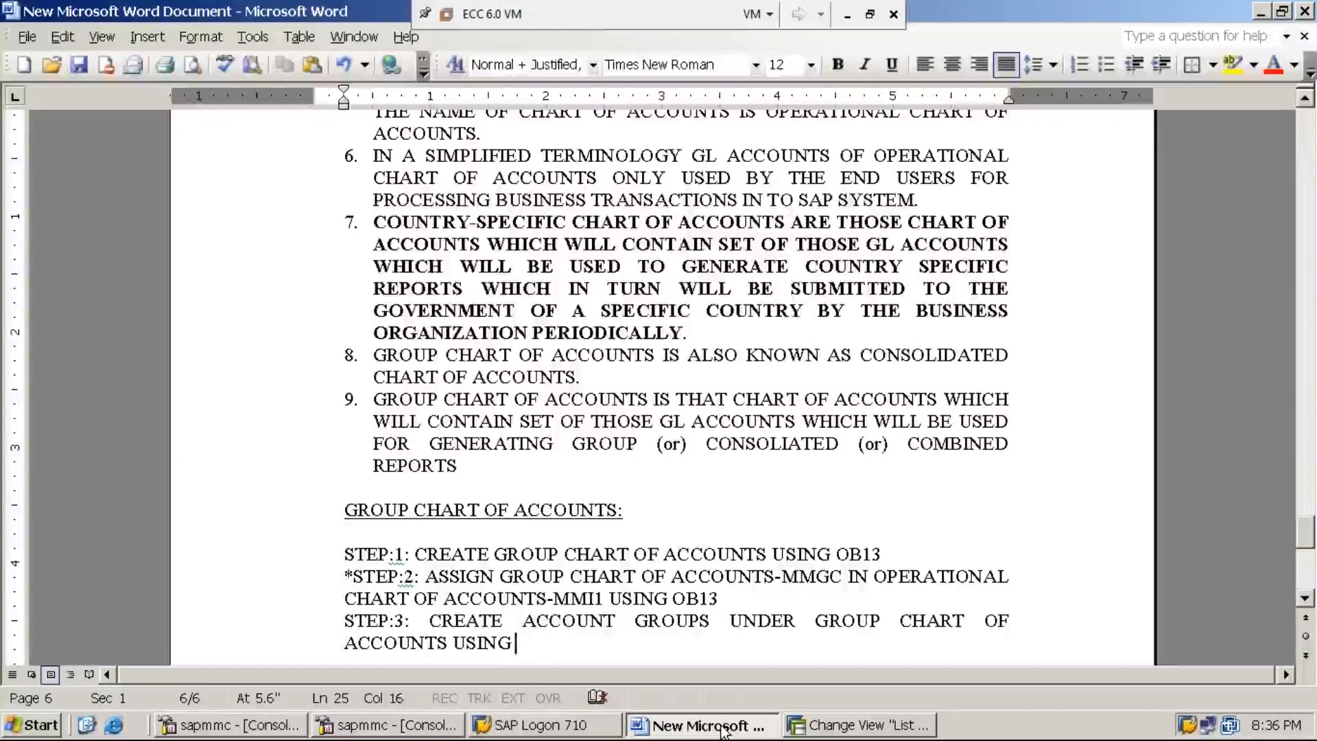
text(OBD4)
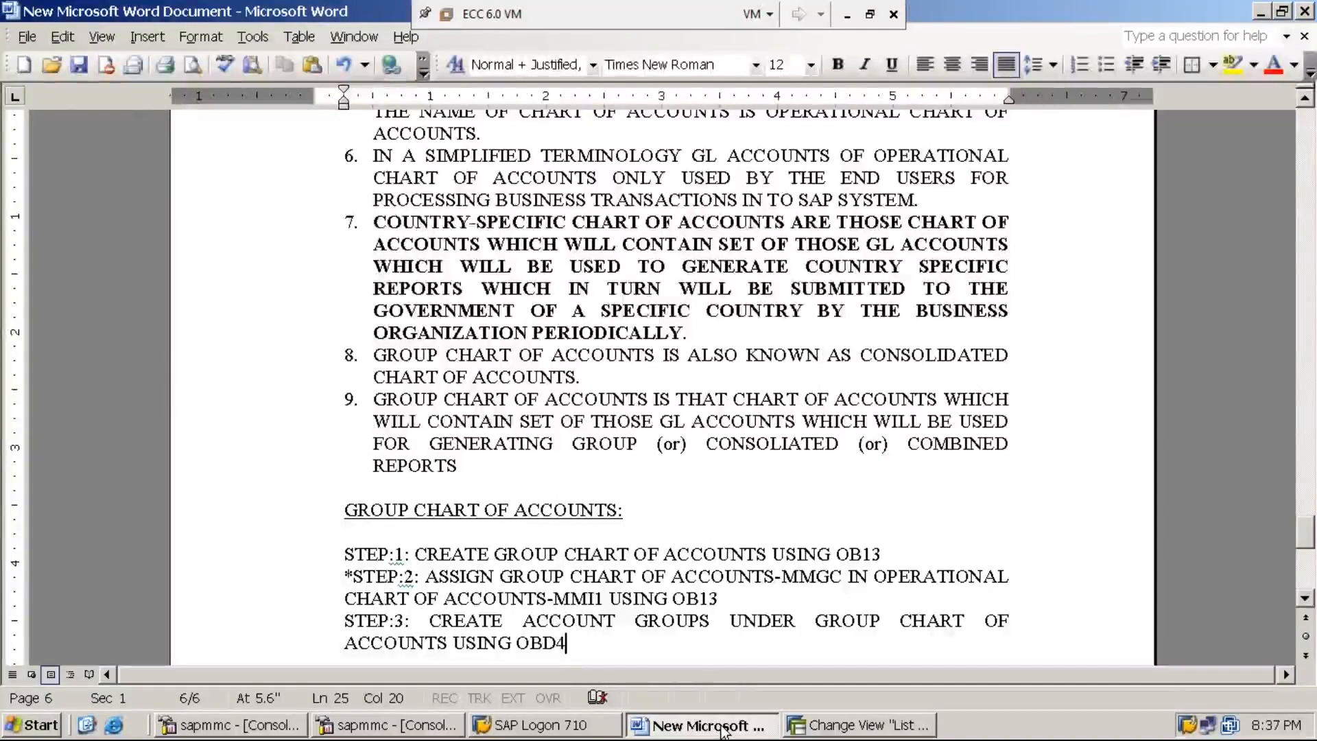
Step: Switch back to SAP, leave the MMI1 details for the Easy Access screen, and run transaction OBD4
click(722, 730)
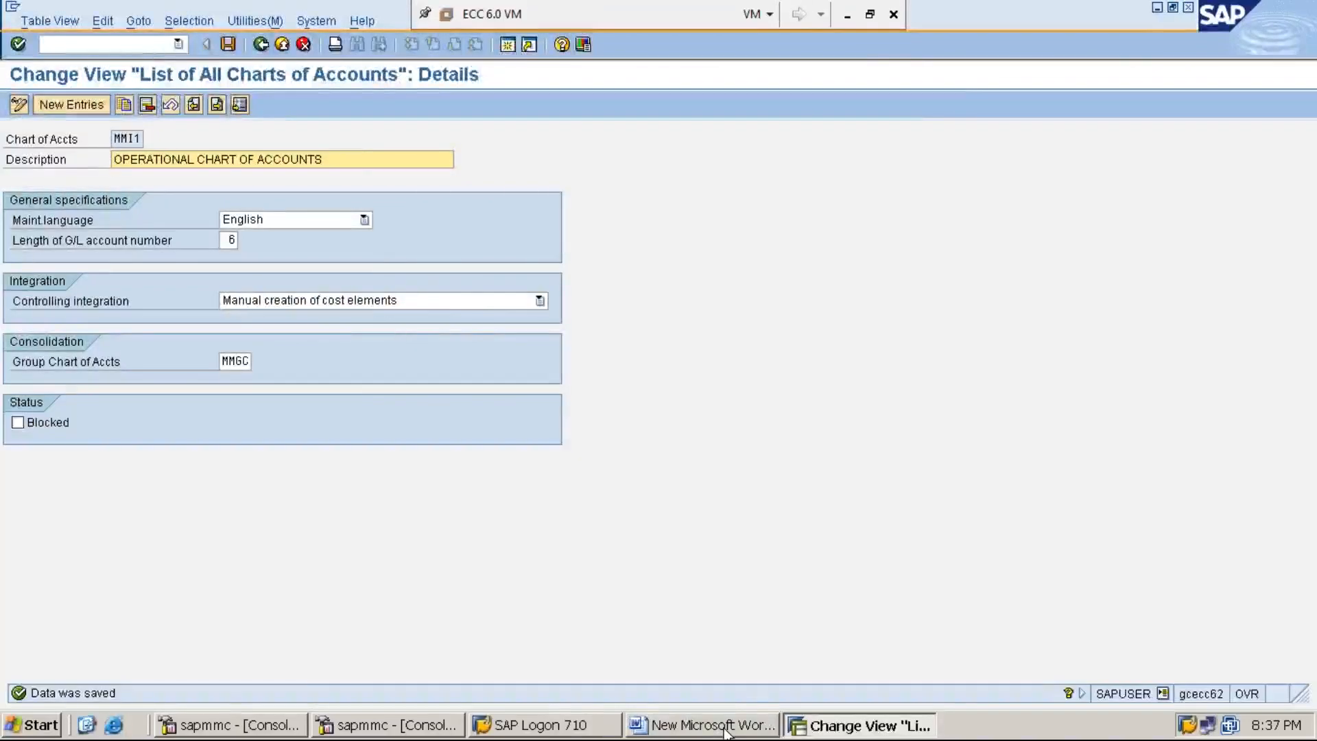
click(763, 720)
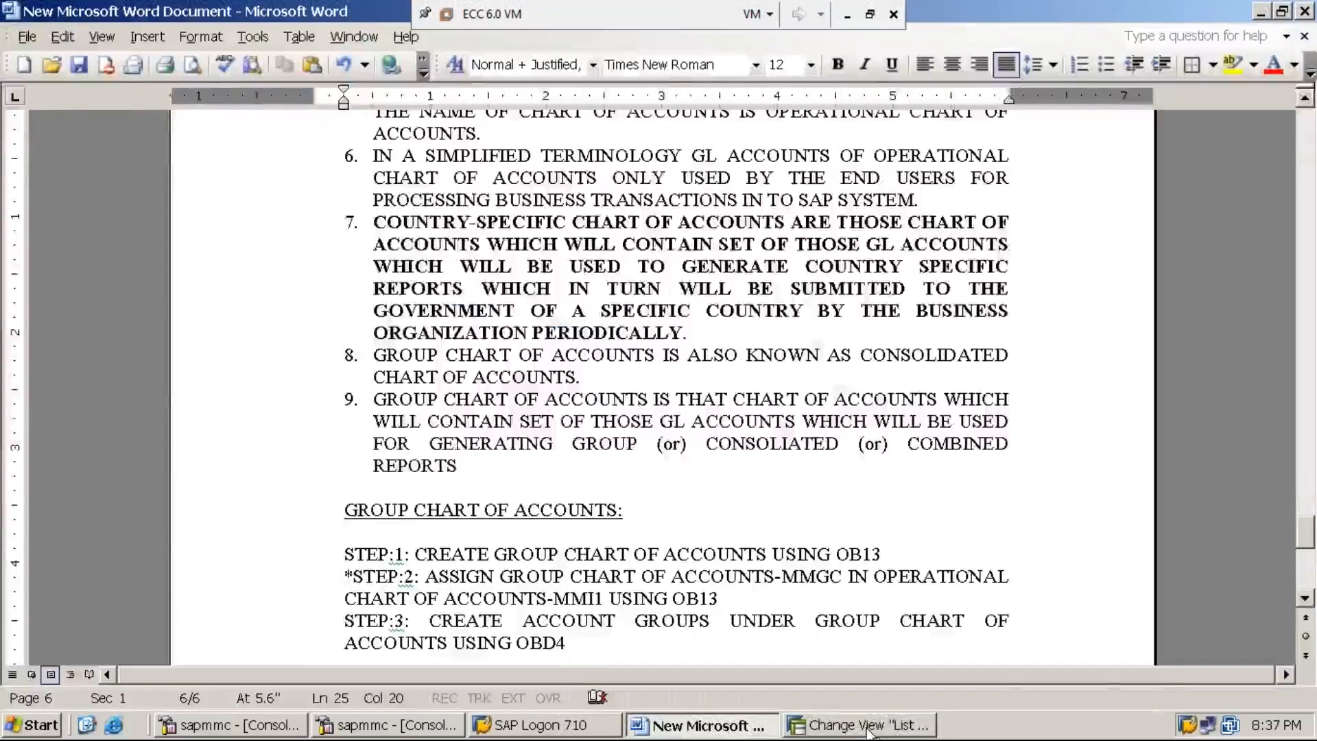
click(867, 727)
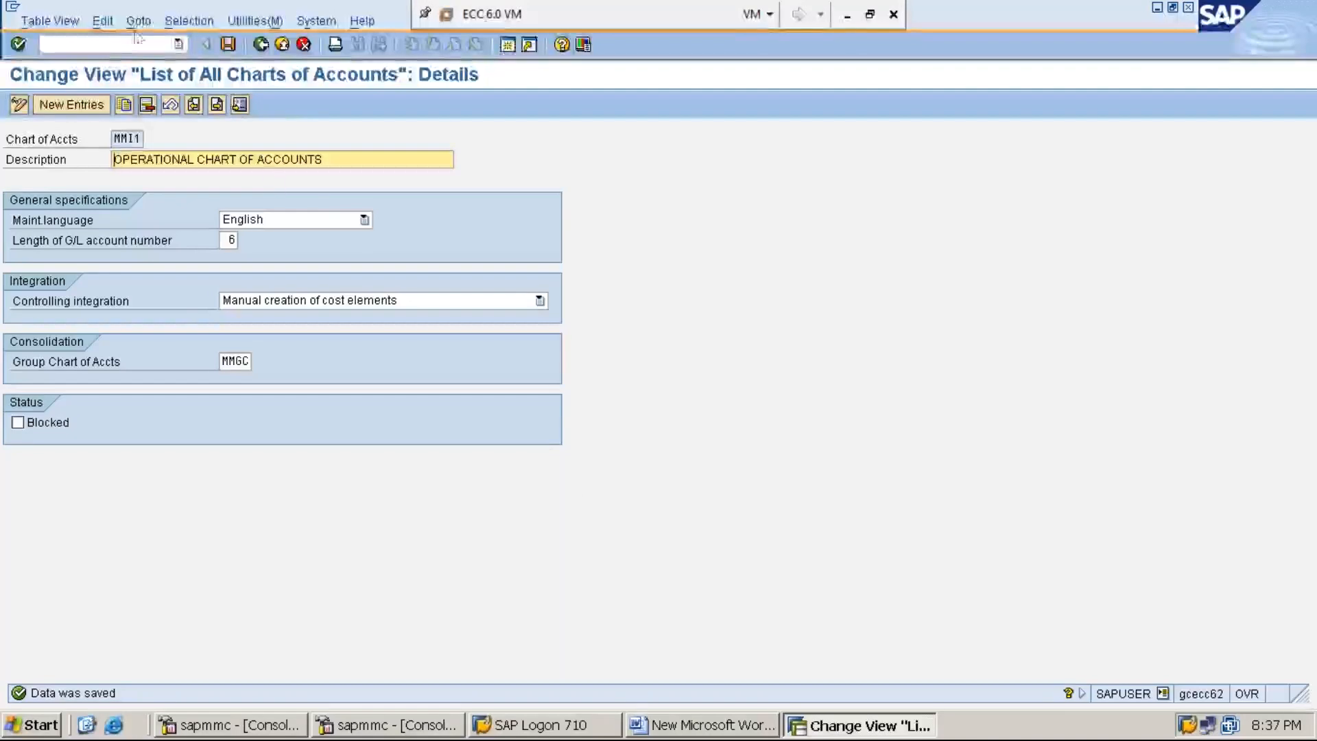
click(132, 45)
text(/n)
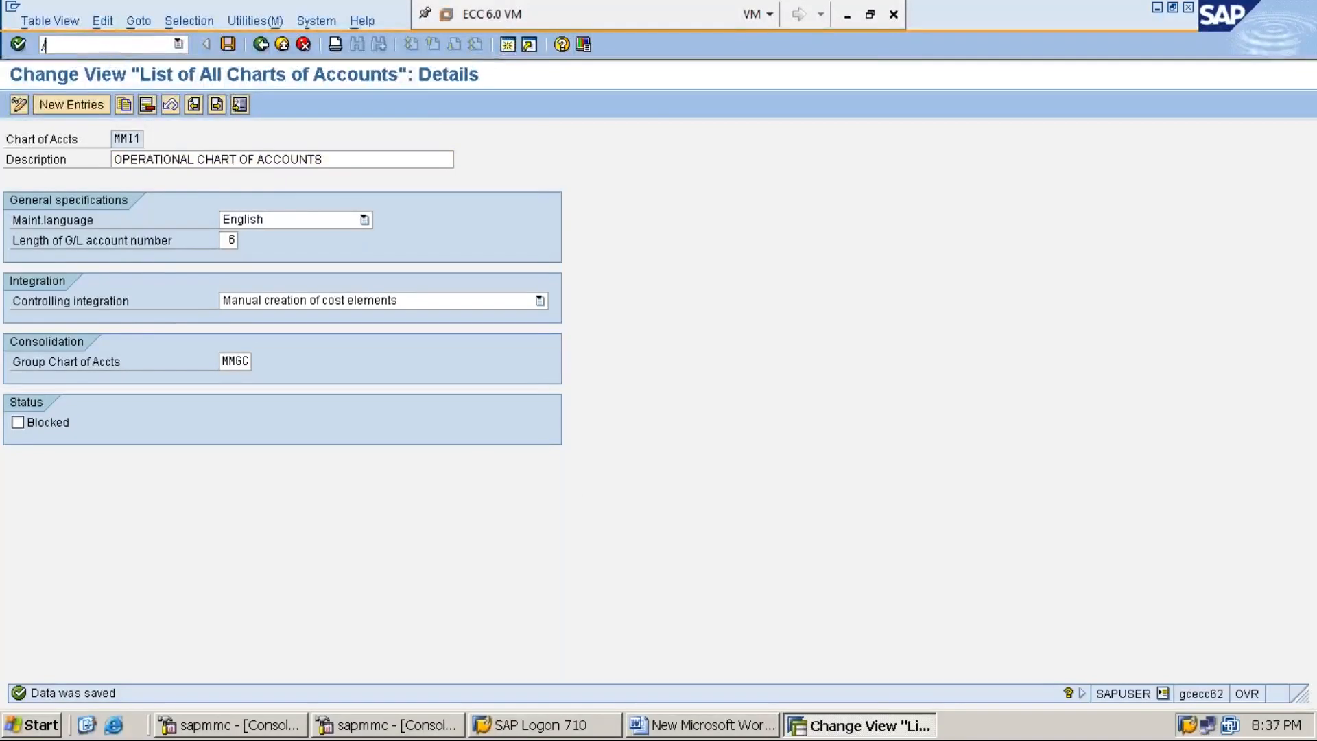
key(Return)
text(OBD4)
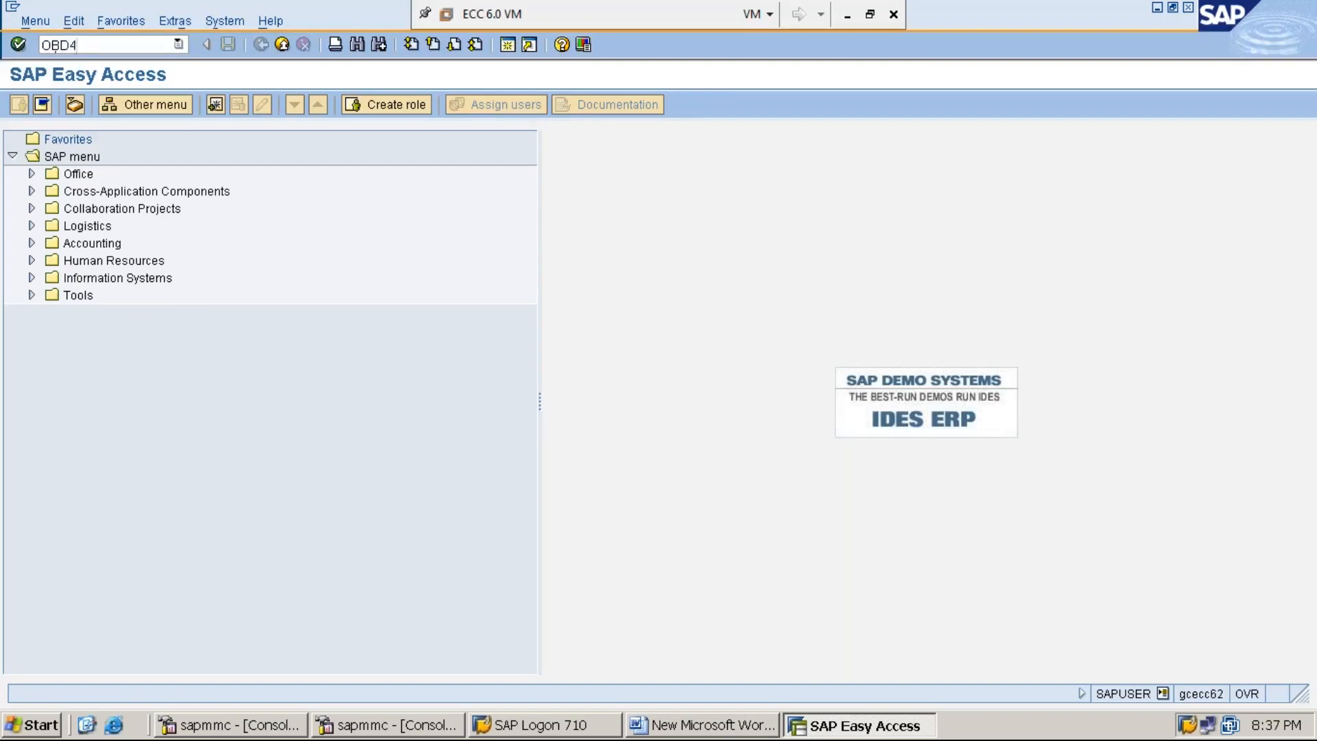
key(Return)
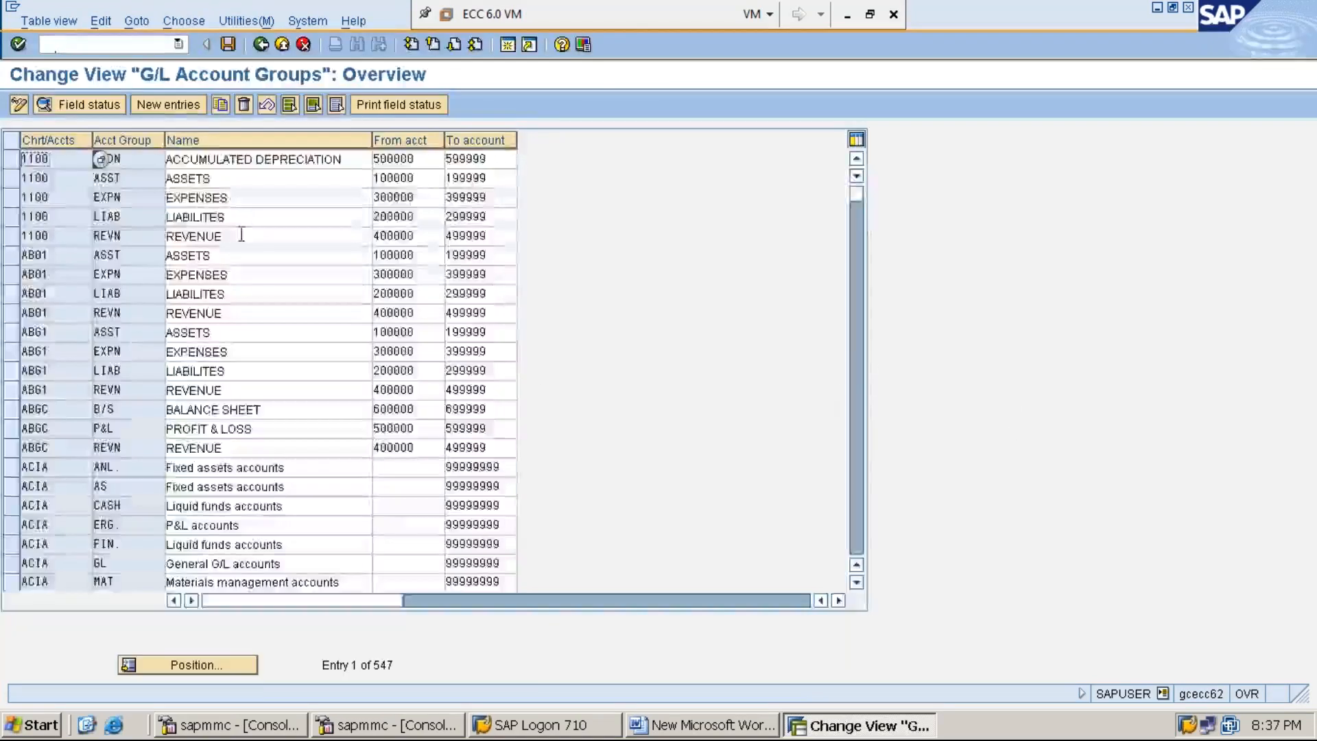
Step: Create a new account group entry for chart MMGC: group BS, name BALANCE SHEET, accounts MM1000 to MM1999
click(172, 104)
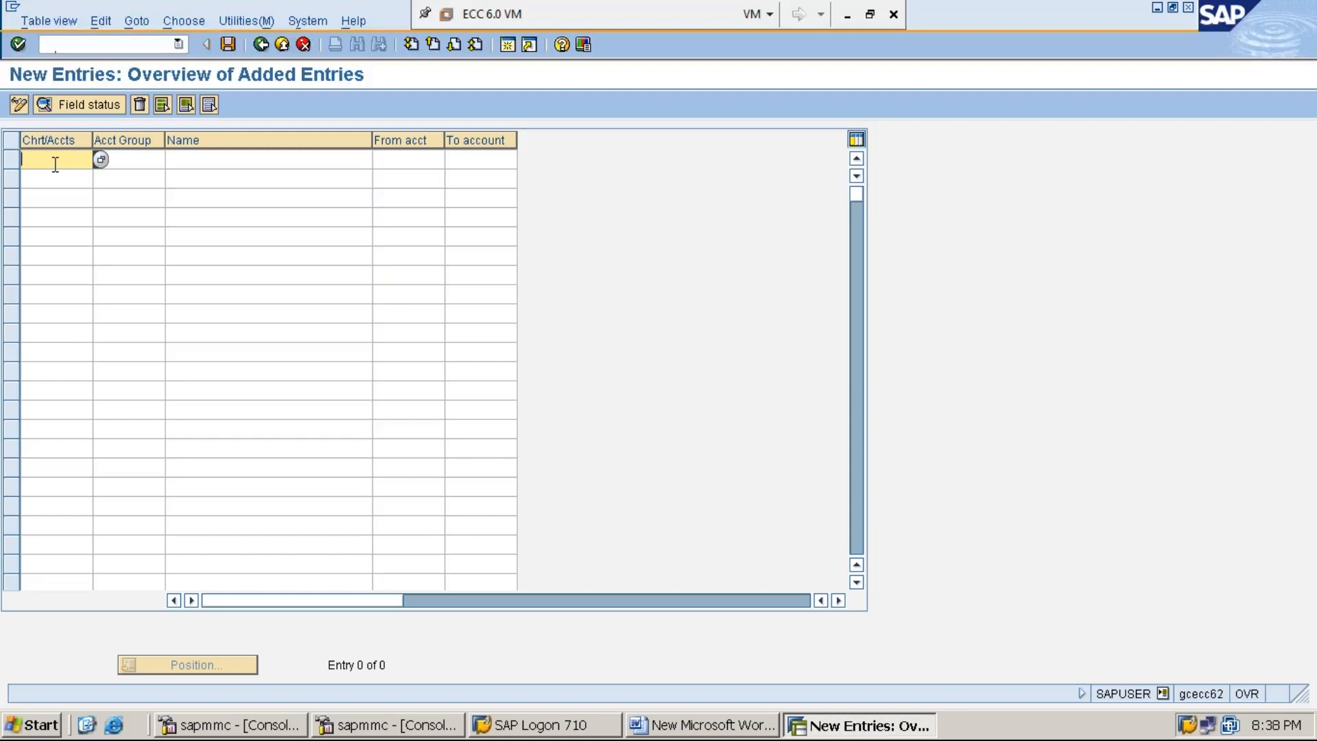
text(MMGC)
click(144, 158)
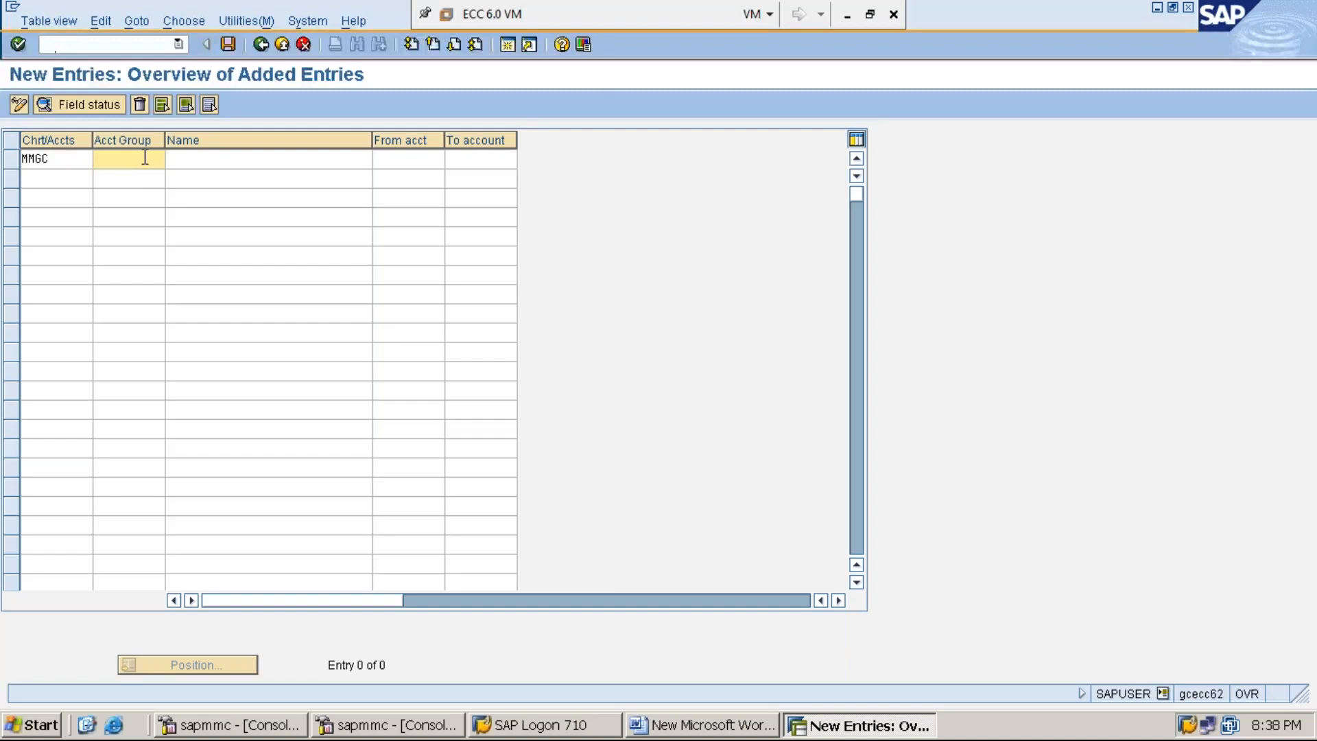
text(BS)
key(Tab)
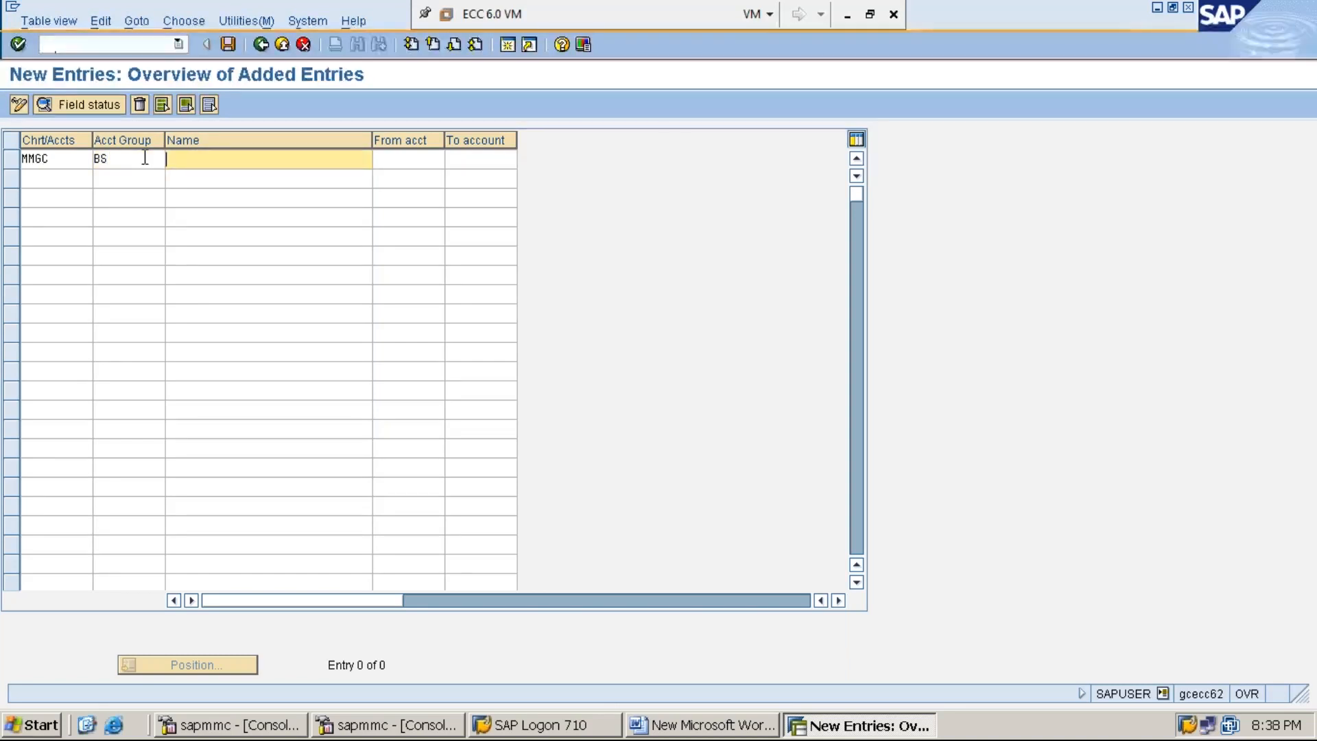
text(BALANCE SHEET)
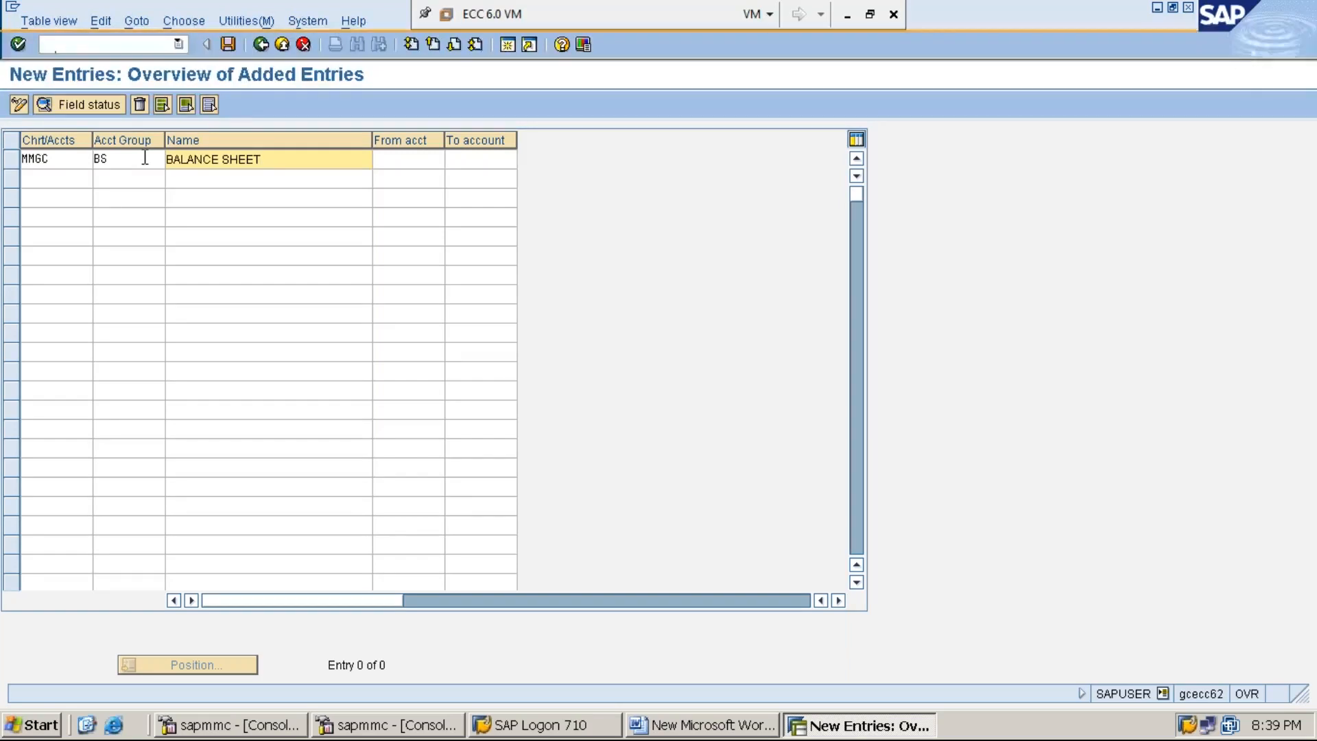
key(Tab)
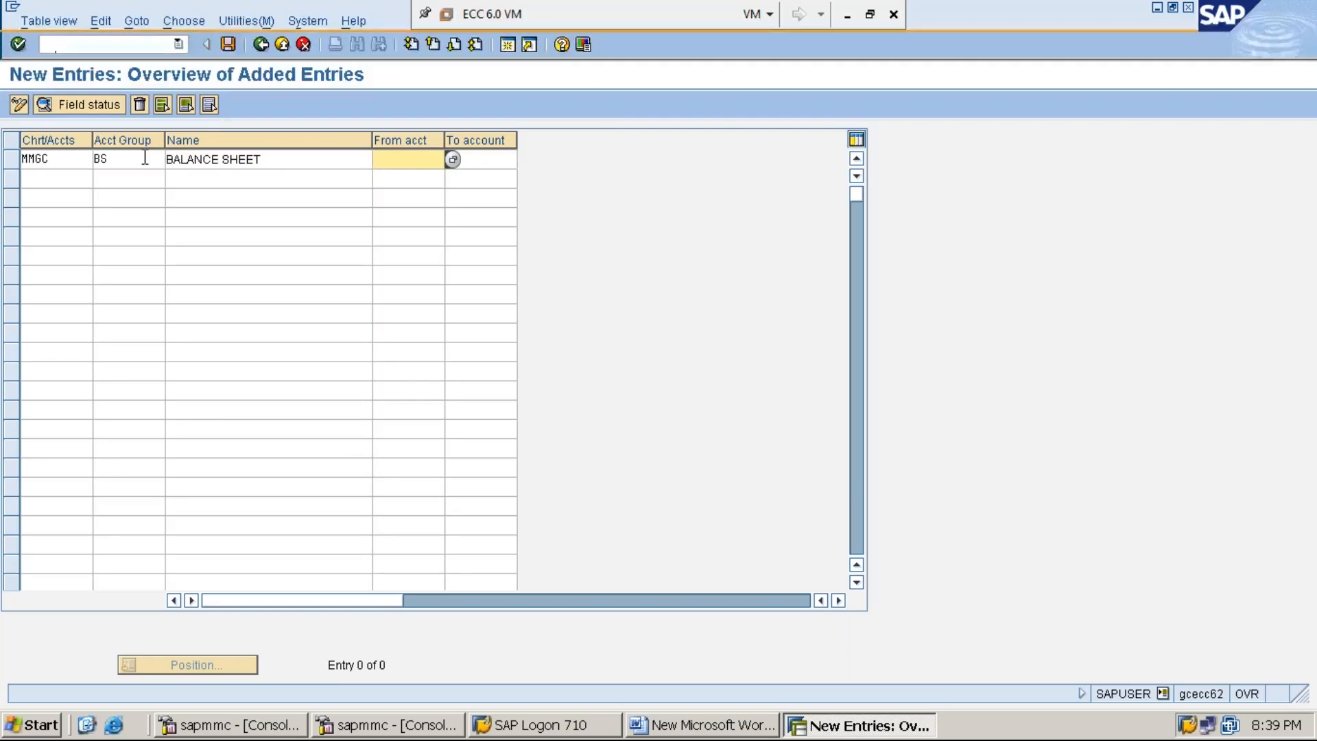
text(B)
key(BackSpace)
text(MM1000)
key(Tab)
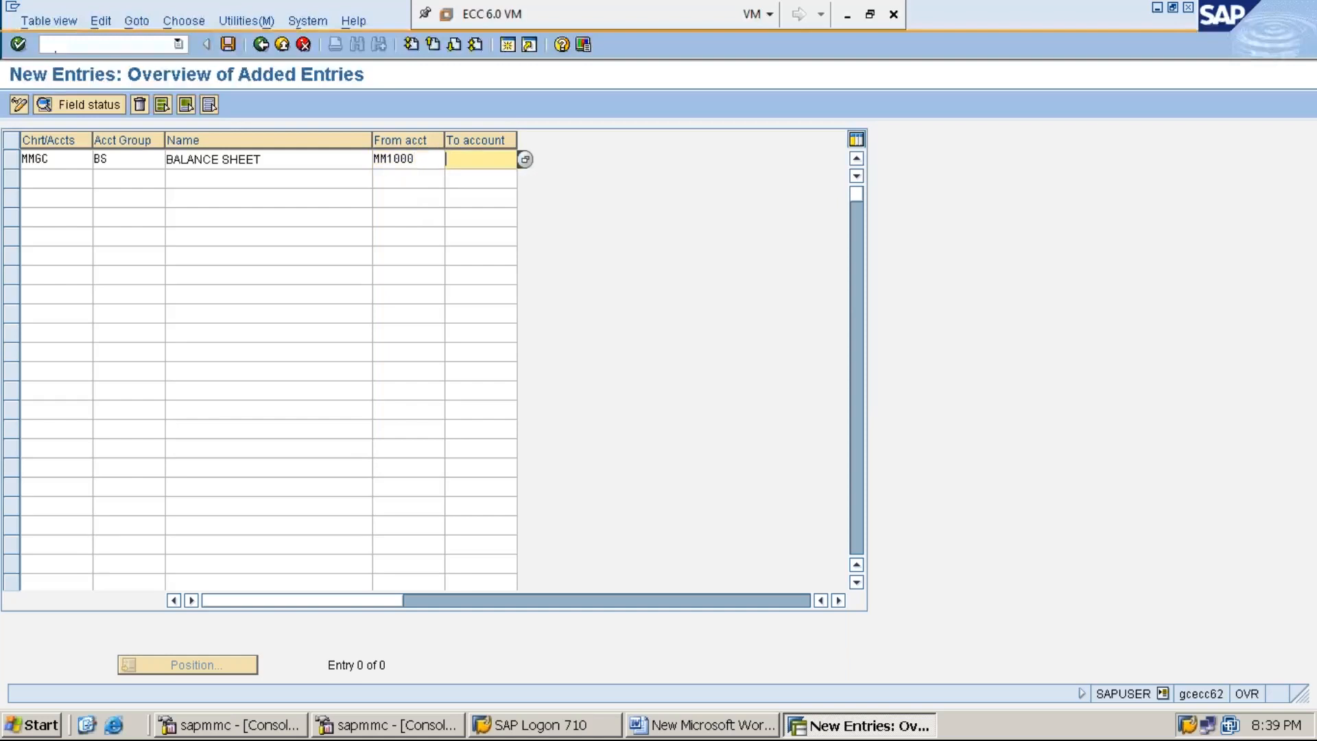
text(MM1999)
Step: Add a second MMGC account group PL named PROFIT & LOSS with accounts MM2000 to MM2999, and save both under the proposed customizing request
click(64, 176)
text(MMGC)
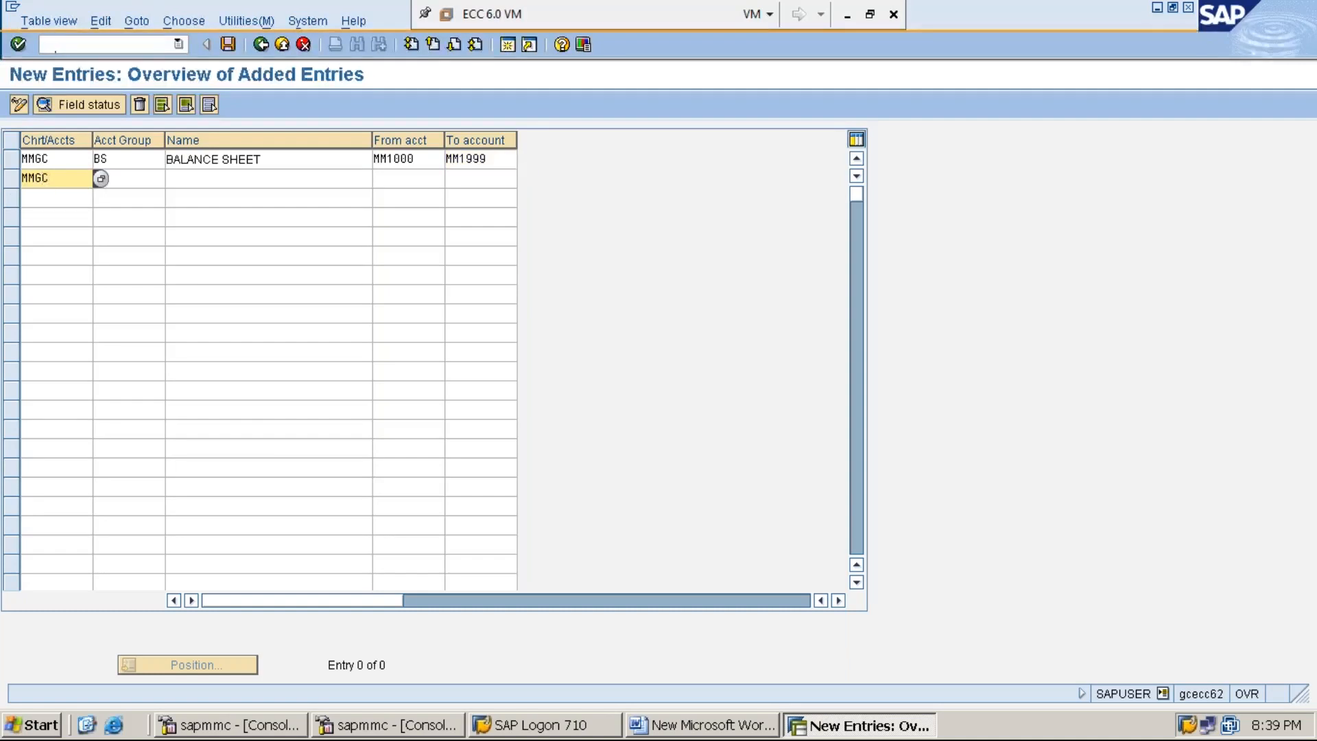
key(Tab)
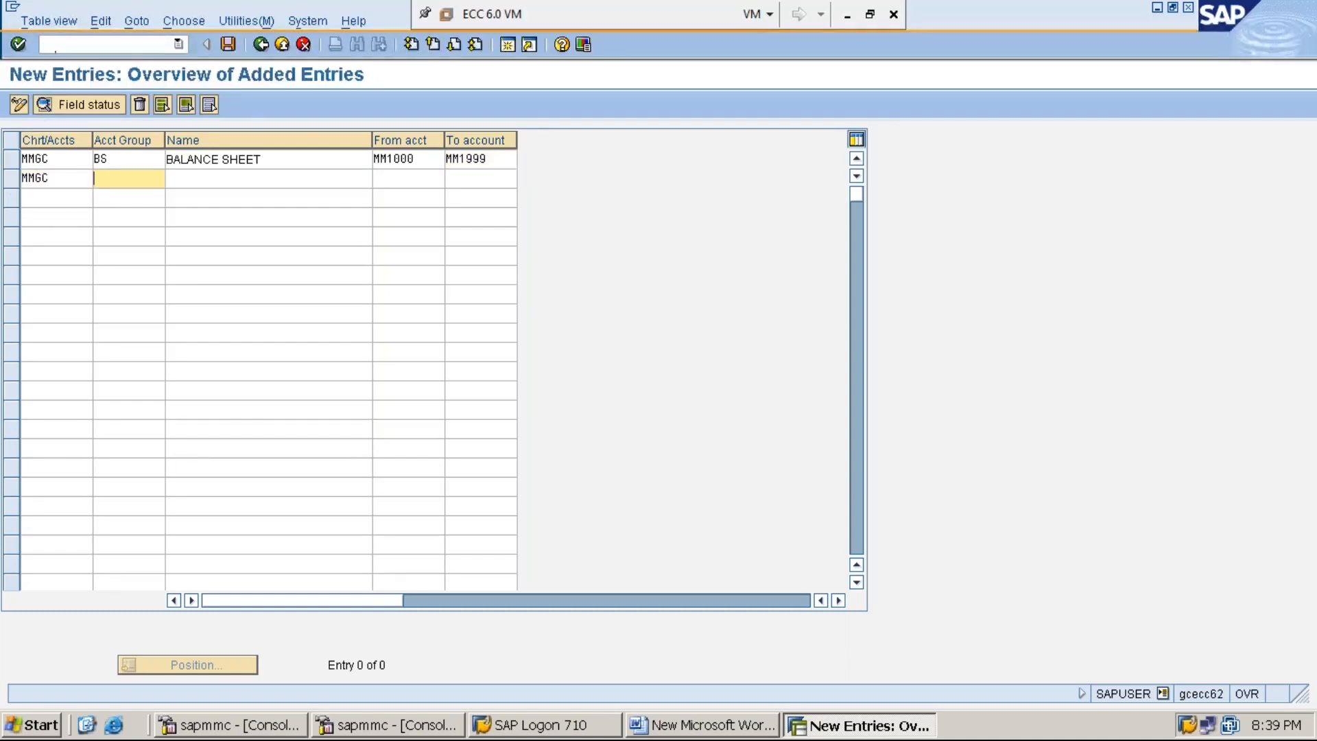
text(PL)
key(Tab)
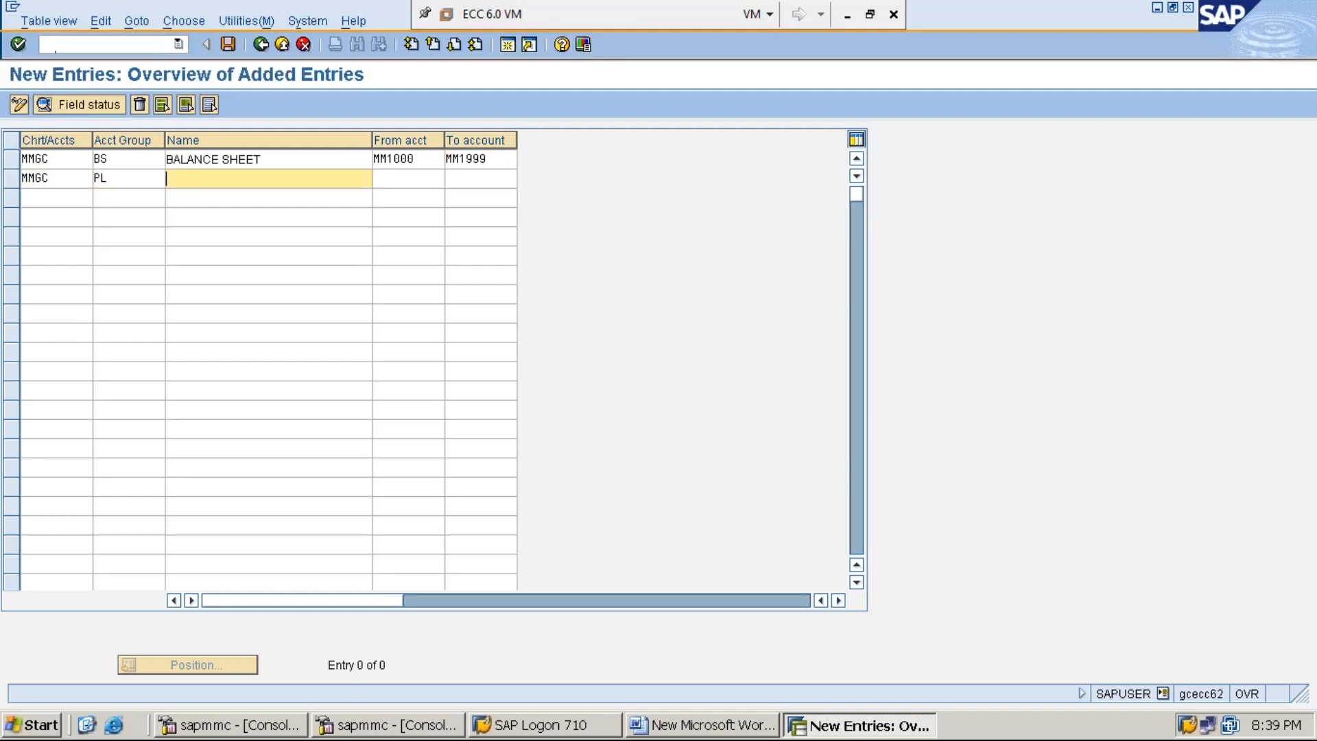
text(PROFIT)
text(& LOSS)
key(Tab)
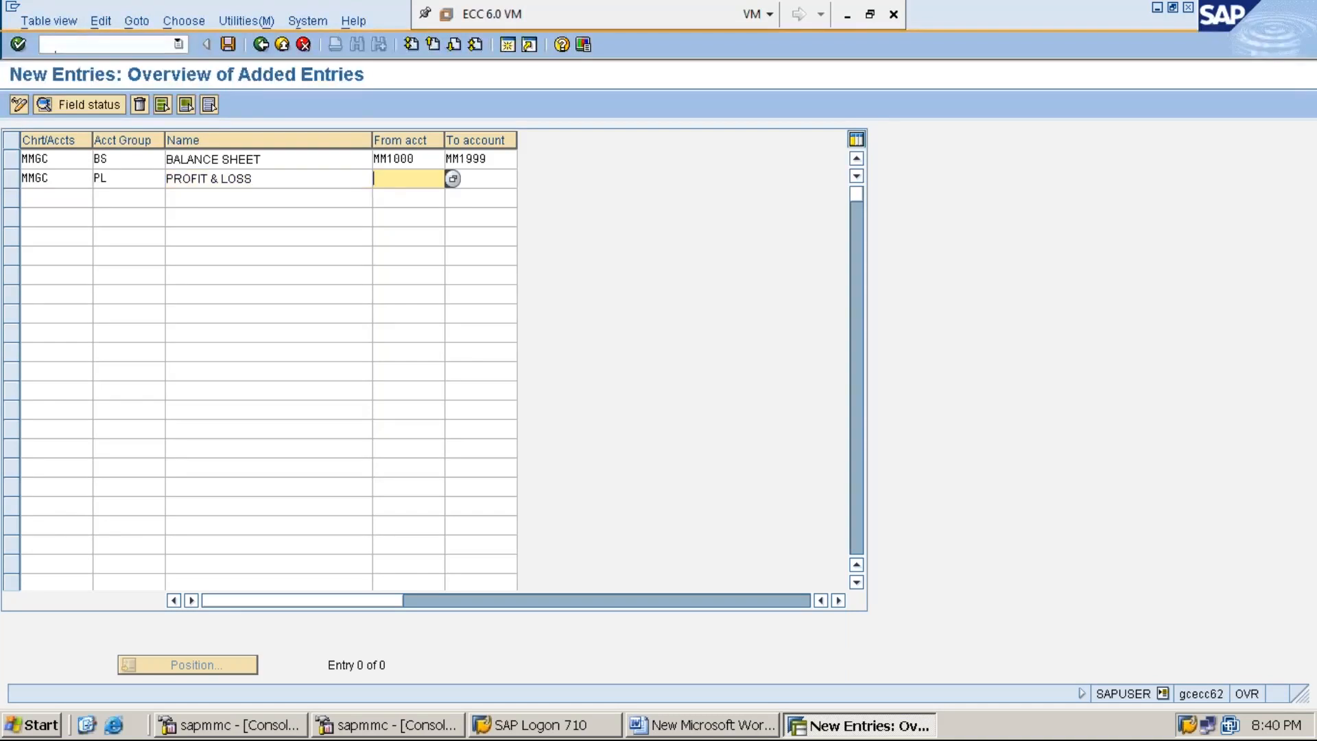
text(MM2000)
key(Tab)
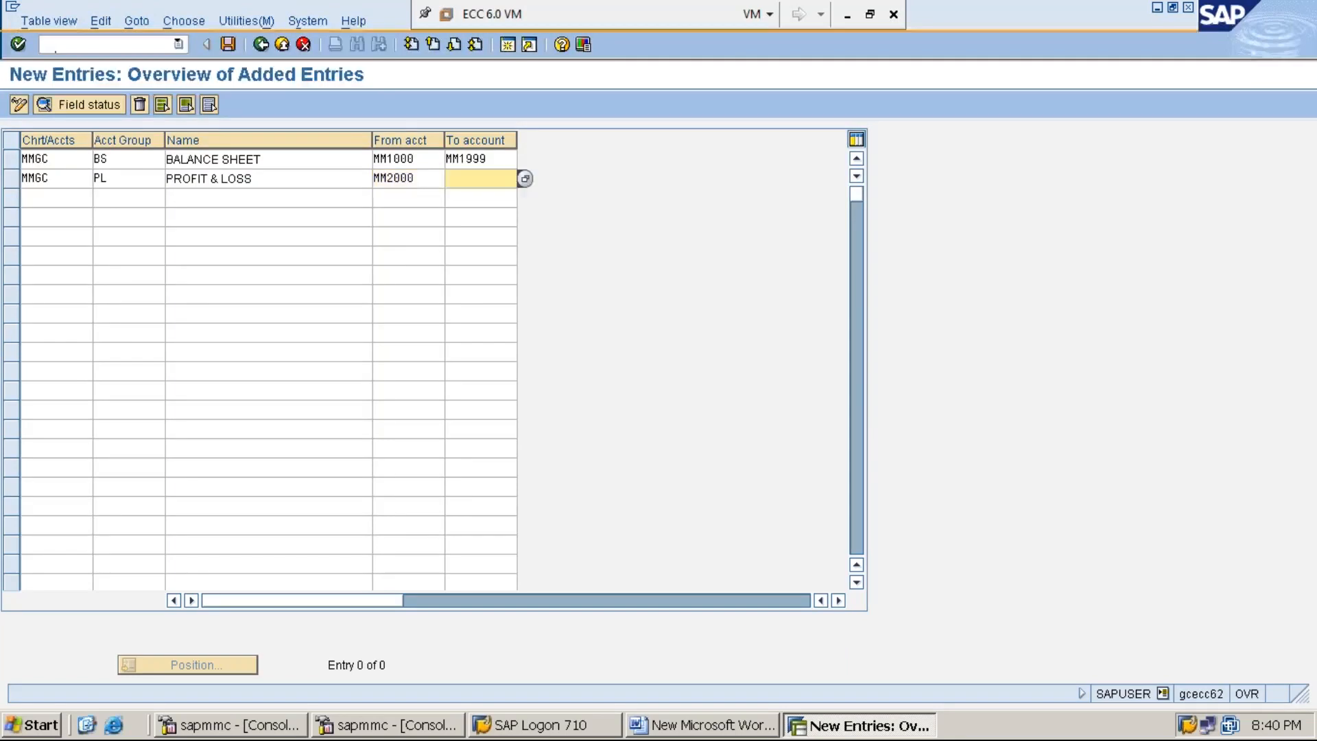
text(MM2999)
click(228, 45)
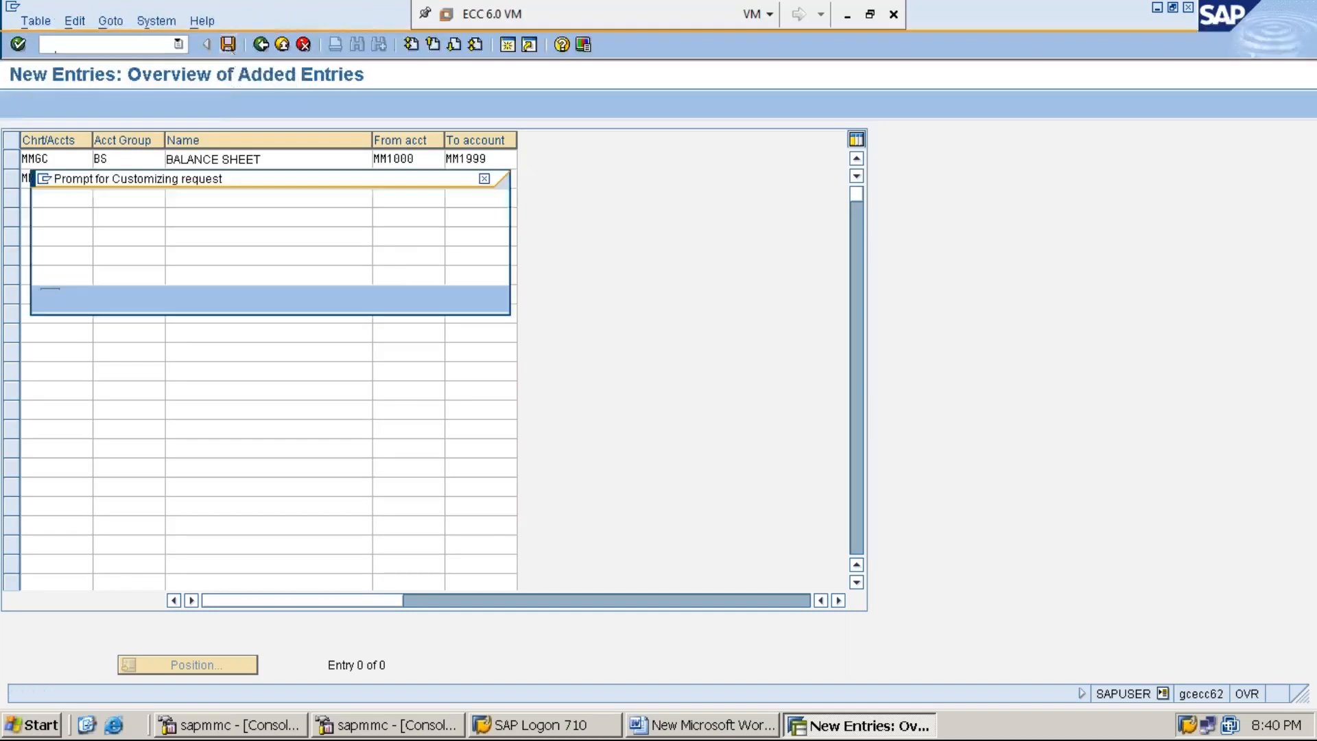
key(Return)
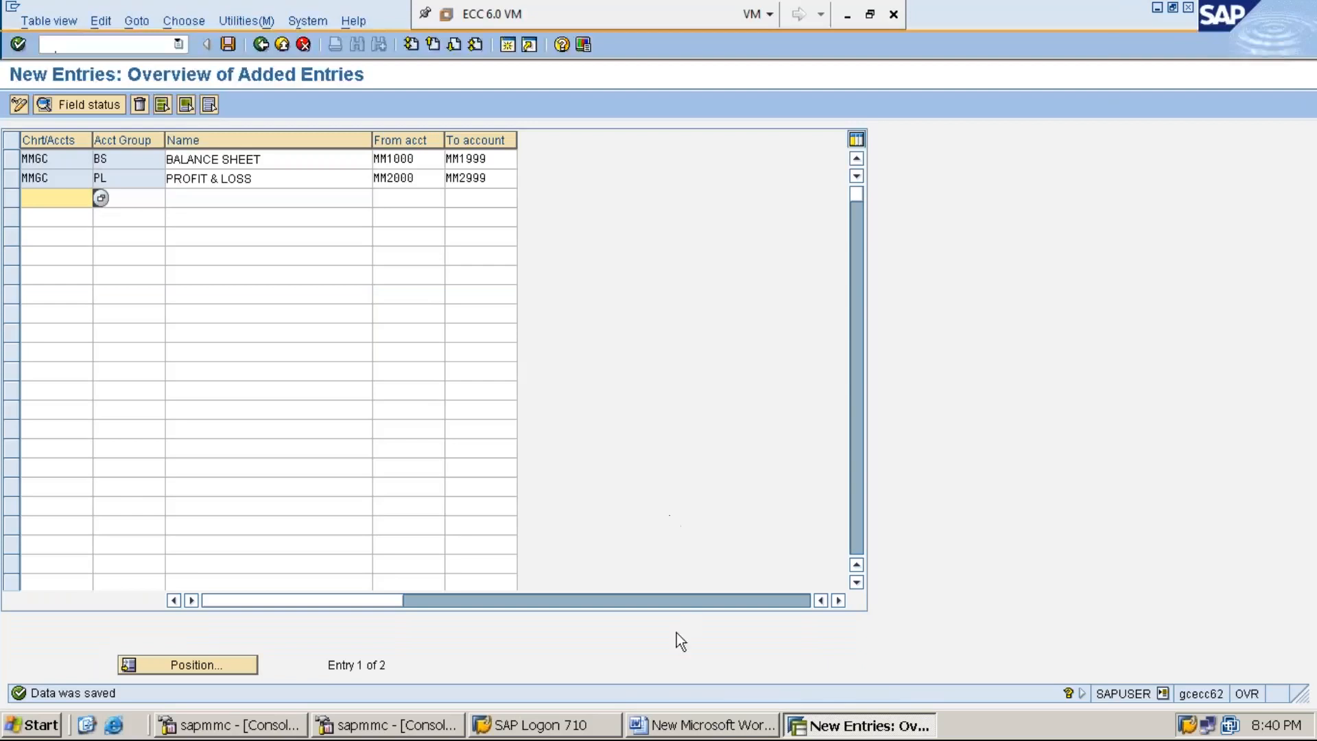
Step: Switch to the Word notes and add the line "STEP:4: DEFINE RETAINED EARNINGS UNDER GROUP CHART OF ACCOUNTS USING OB53"
click(703, 725)
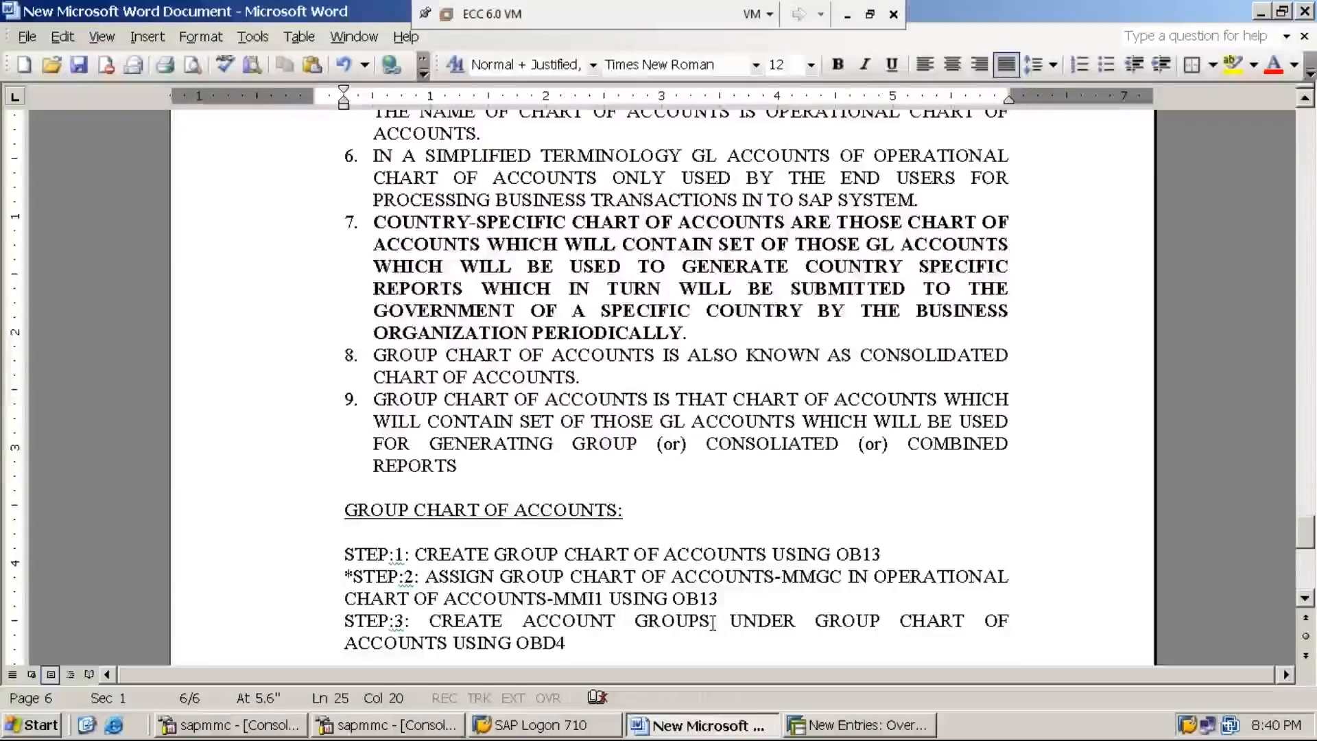
key(Return)
text(STEP:4: DEFINE RE)
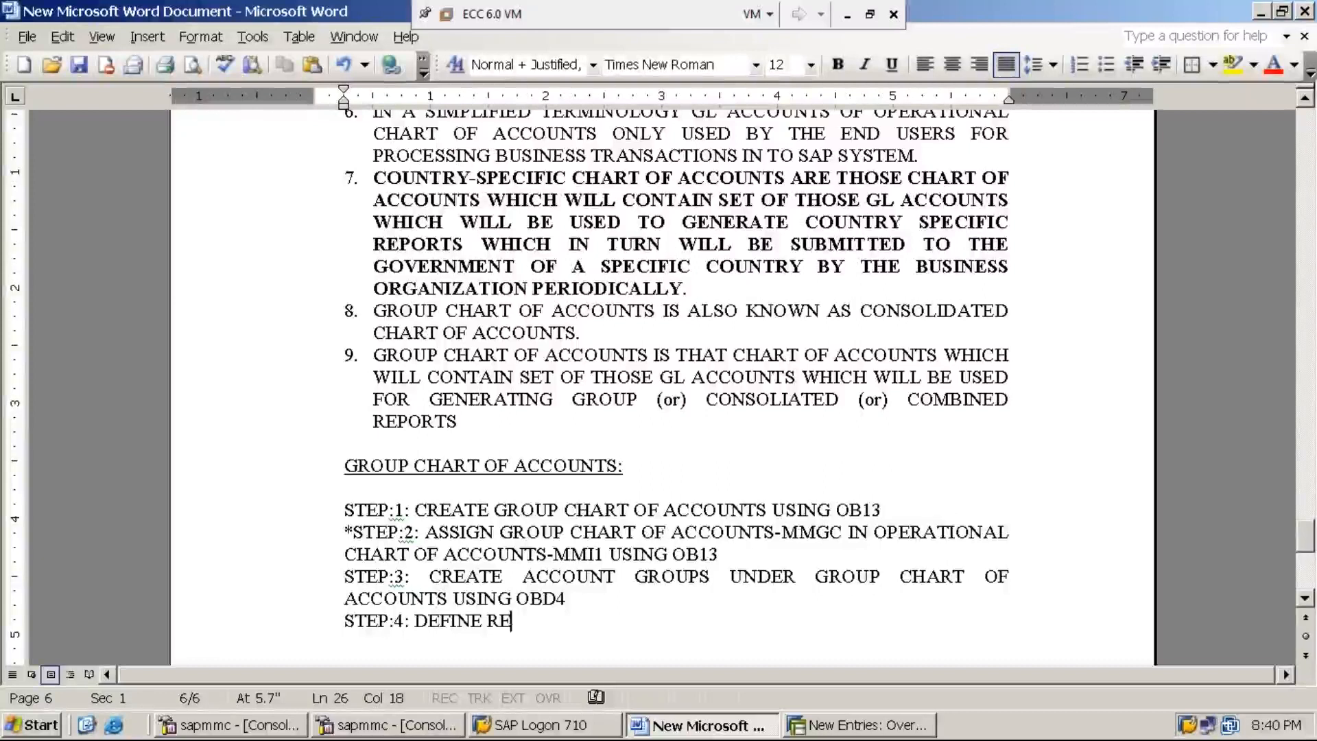
text(TAINED EARNINGS)
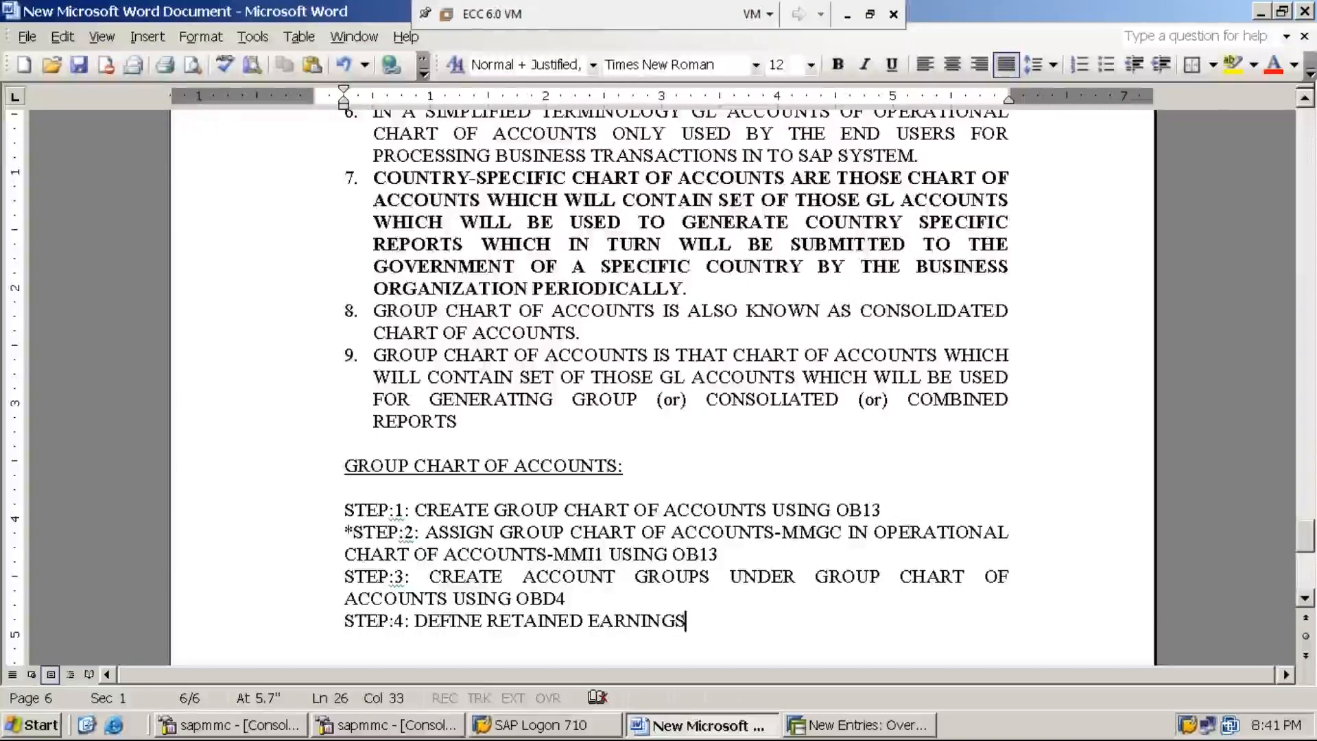
text( UNDER GROUP CHART OF ACCOUNTS )
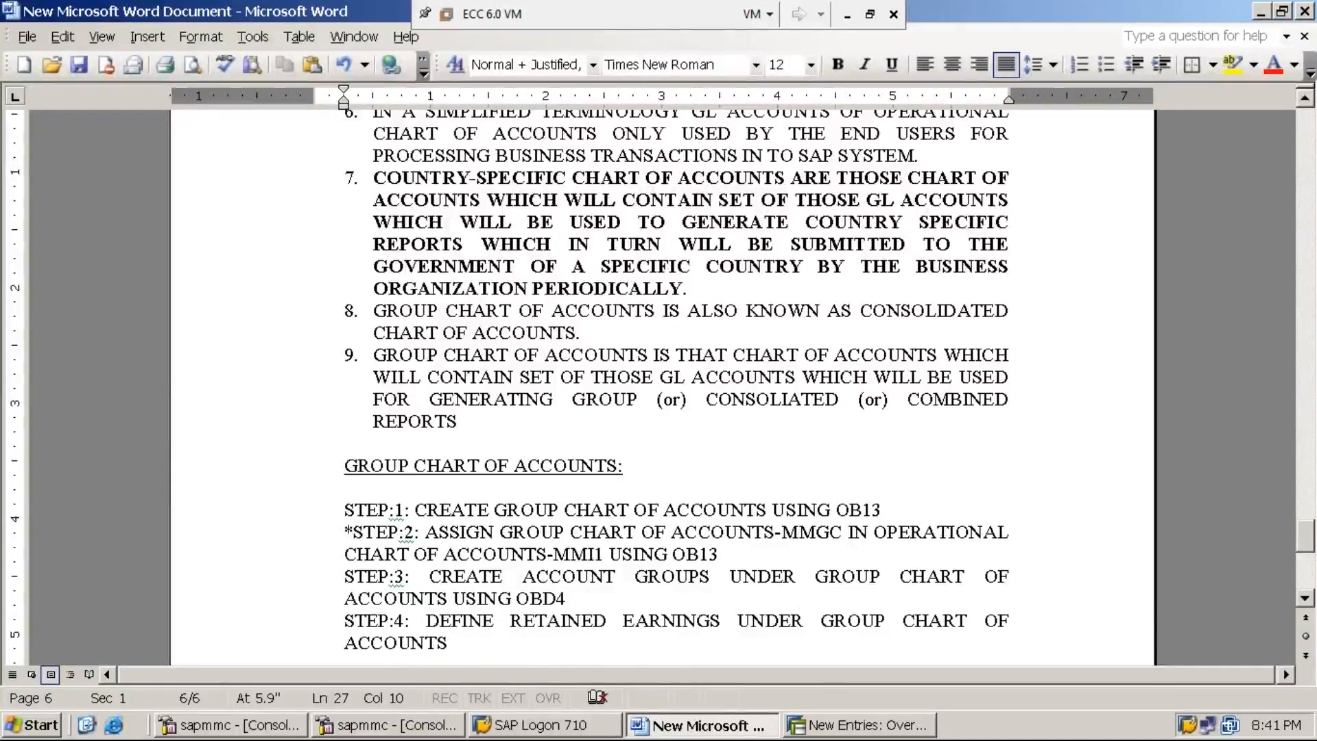
text(USING OB53)
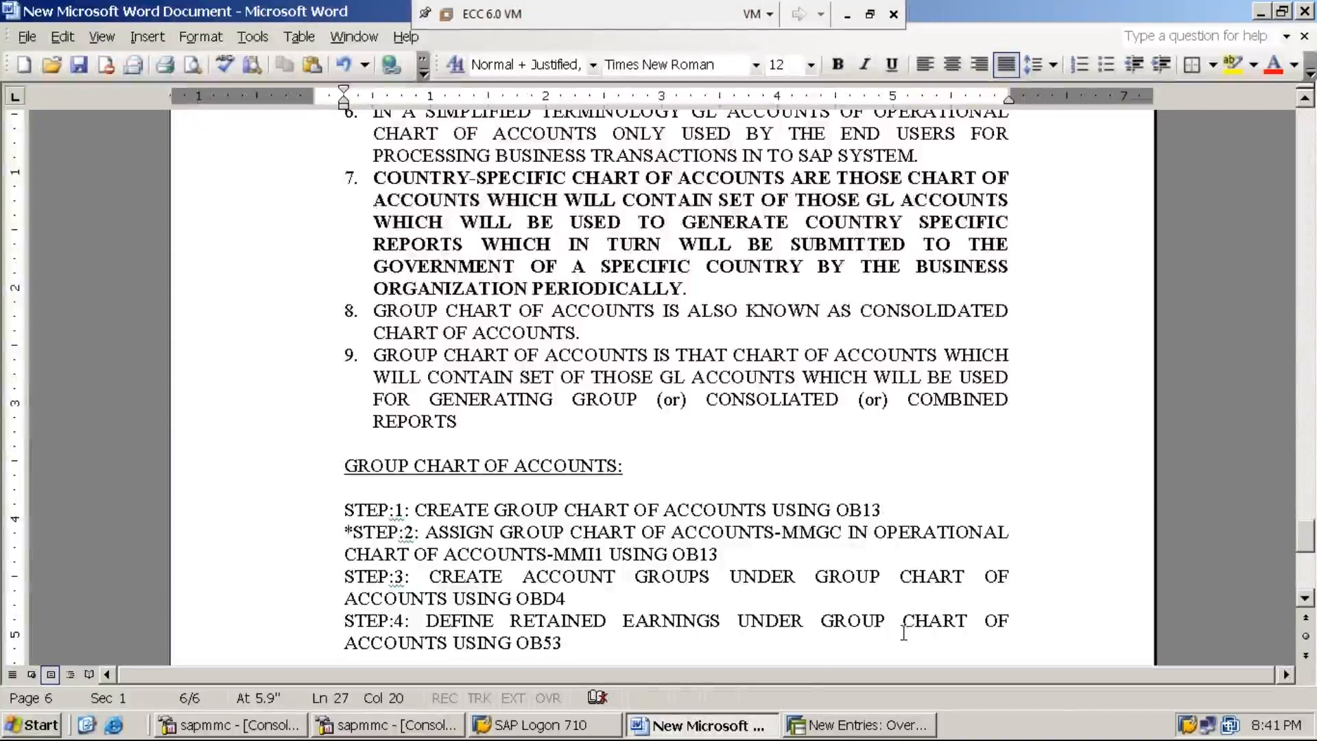
Step: Switch back to SAP, open a new session, and run transaction OB53 for chart of accounts MMGC
click(853, 728)
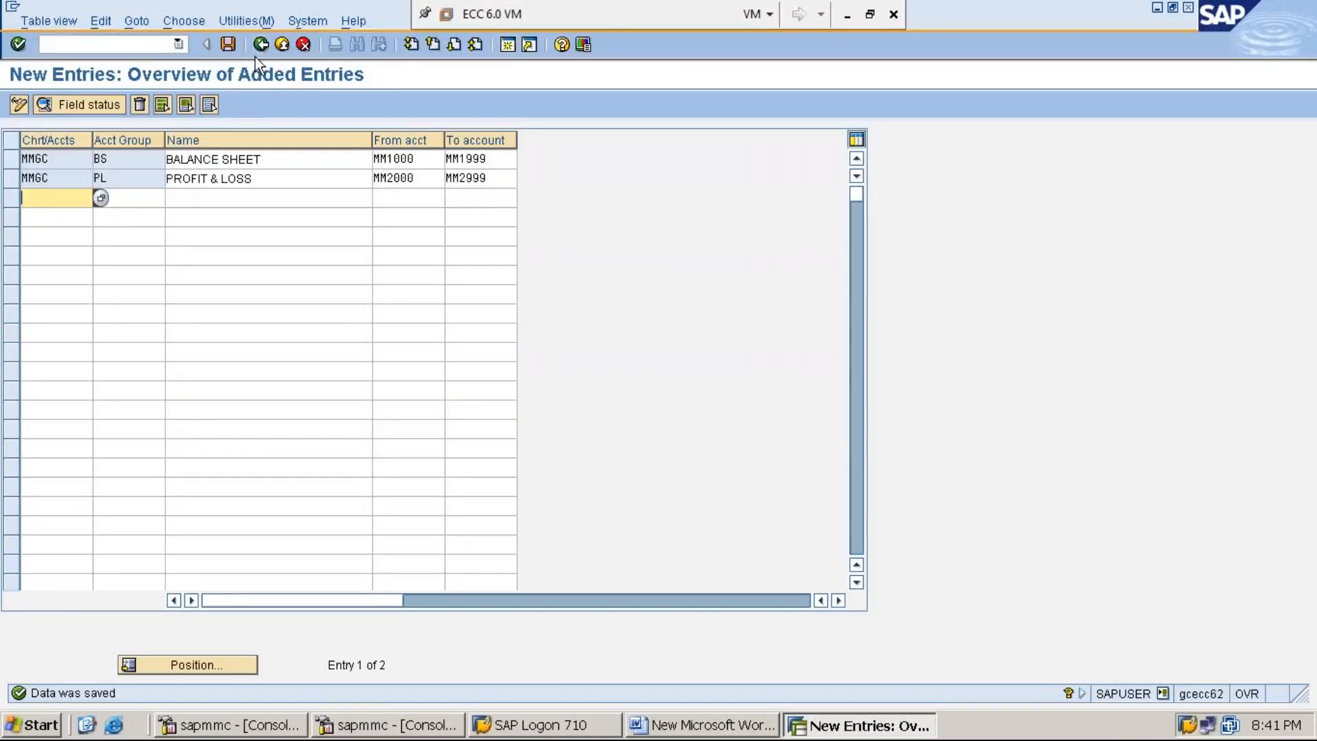
click(508, 44)
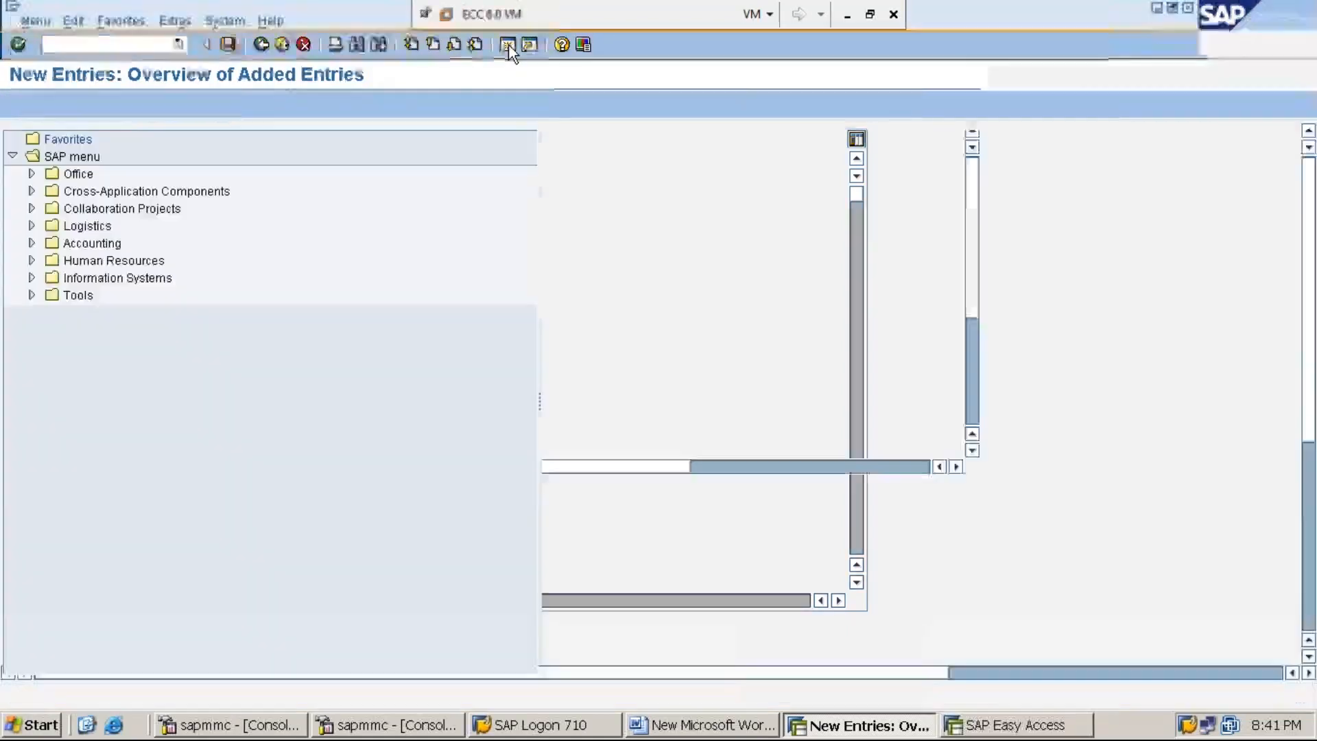
text(OB53)
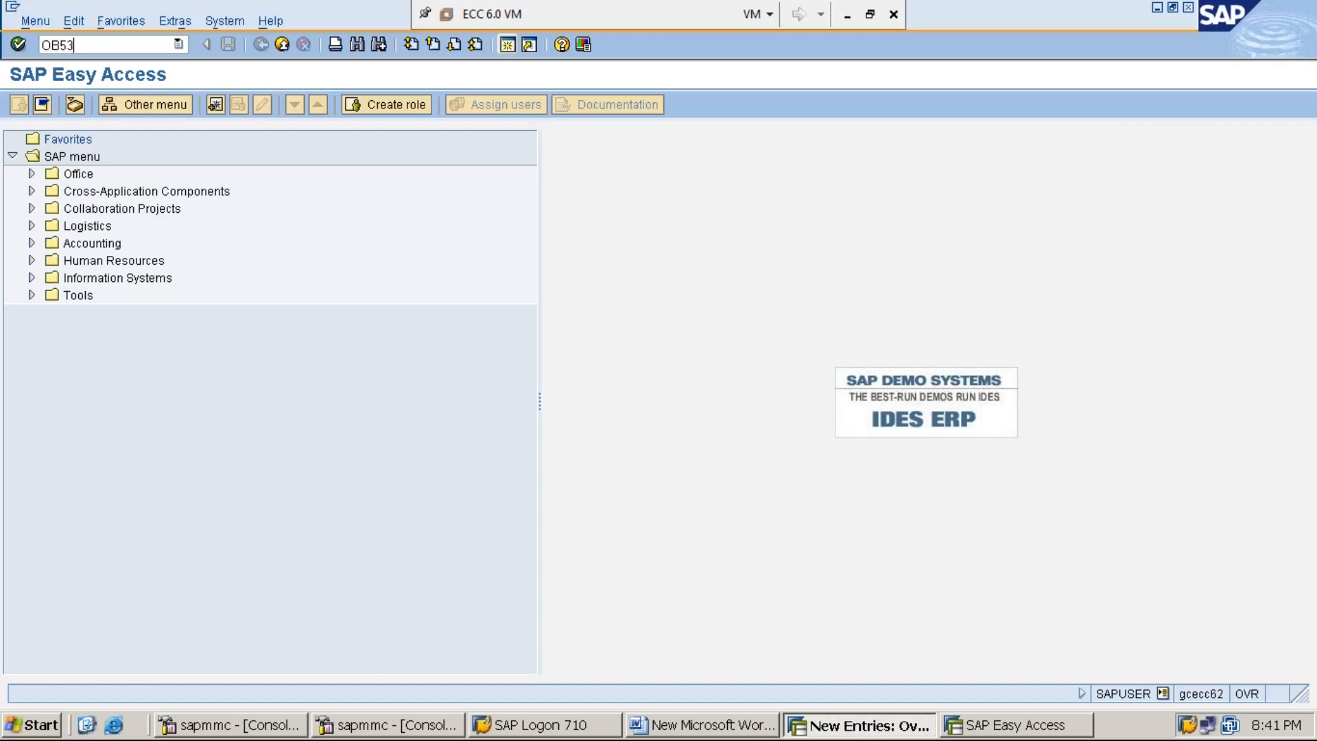
key(Return)
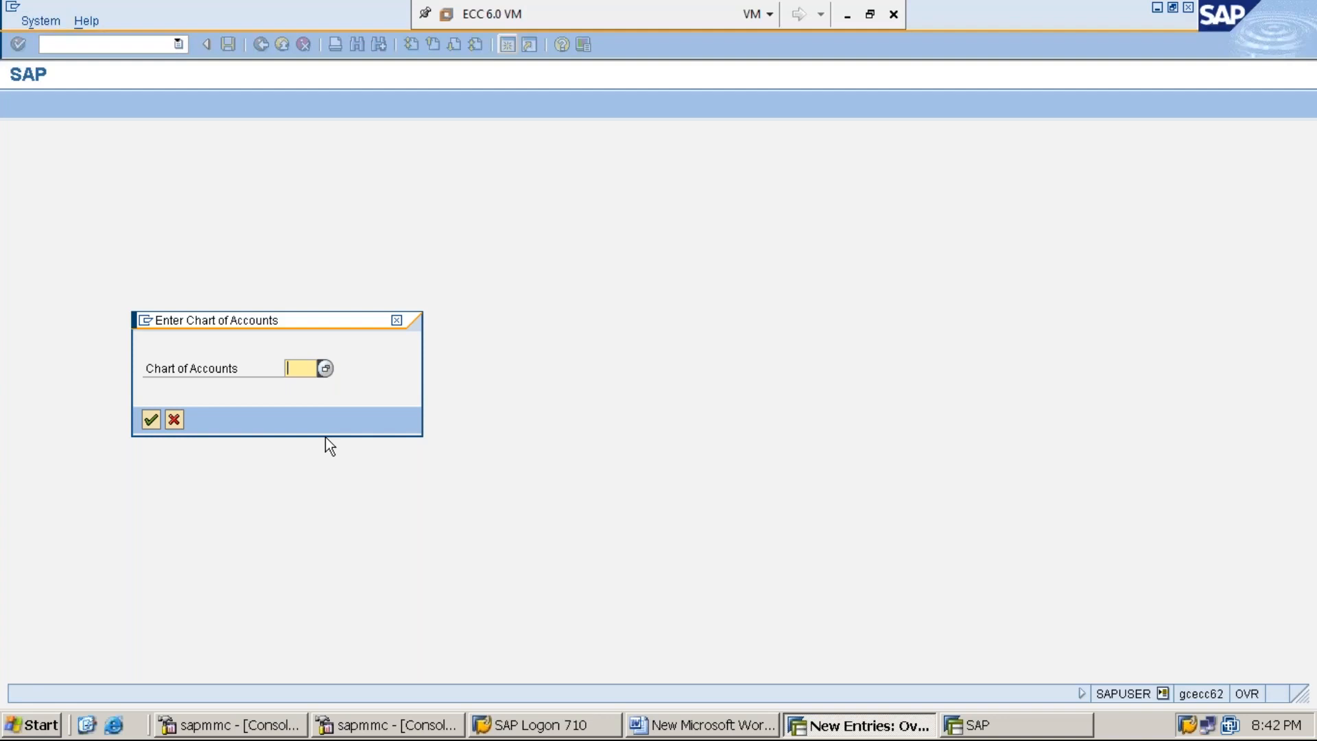
text(MM)
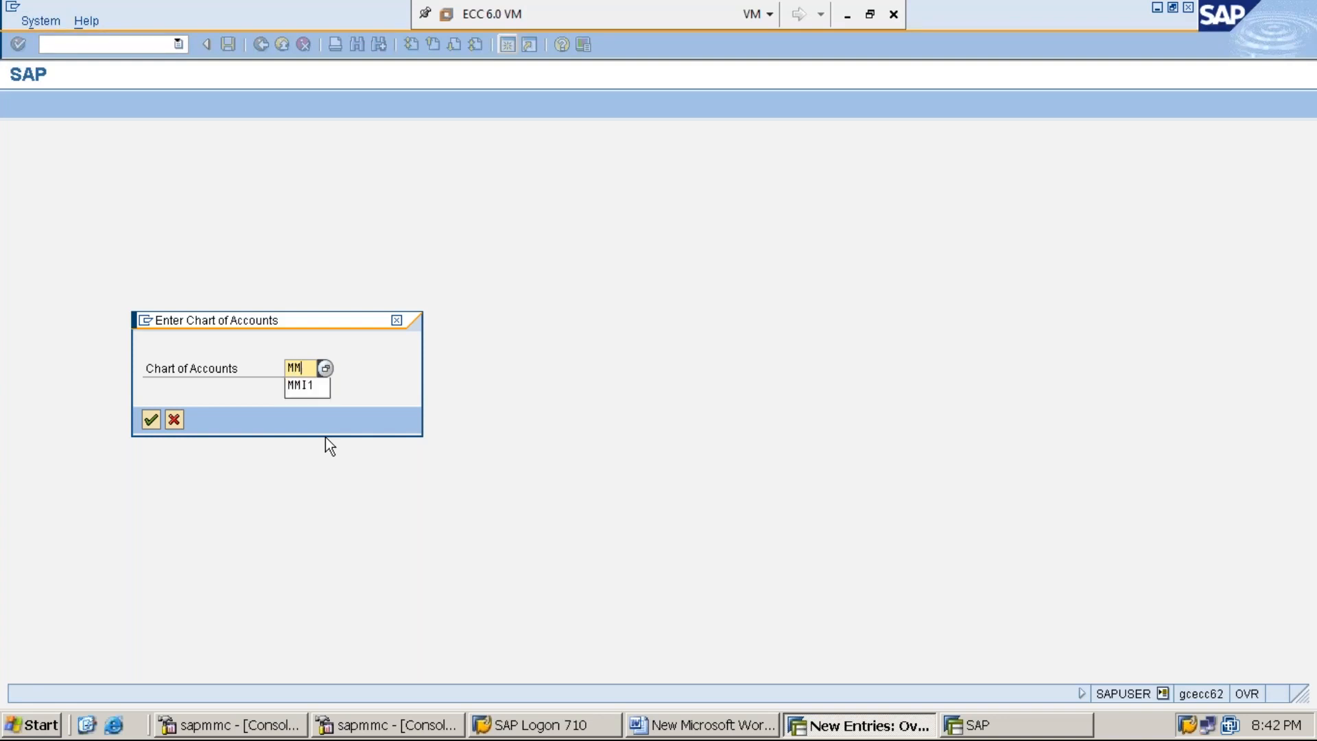
text(GC)
key(Return)
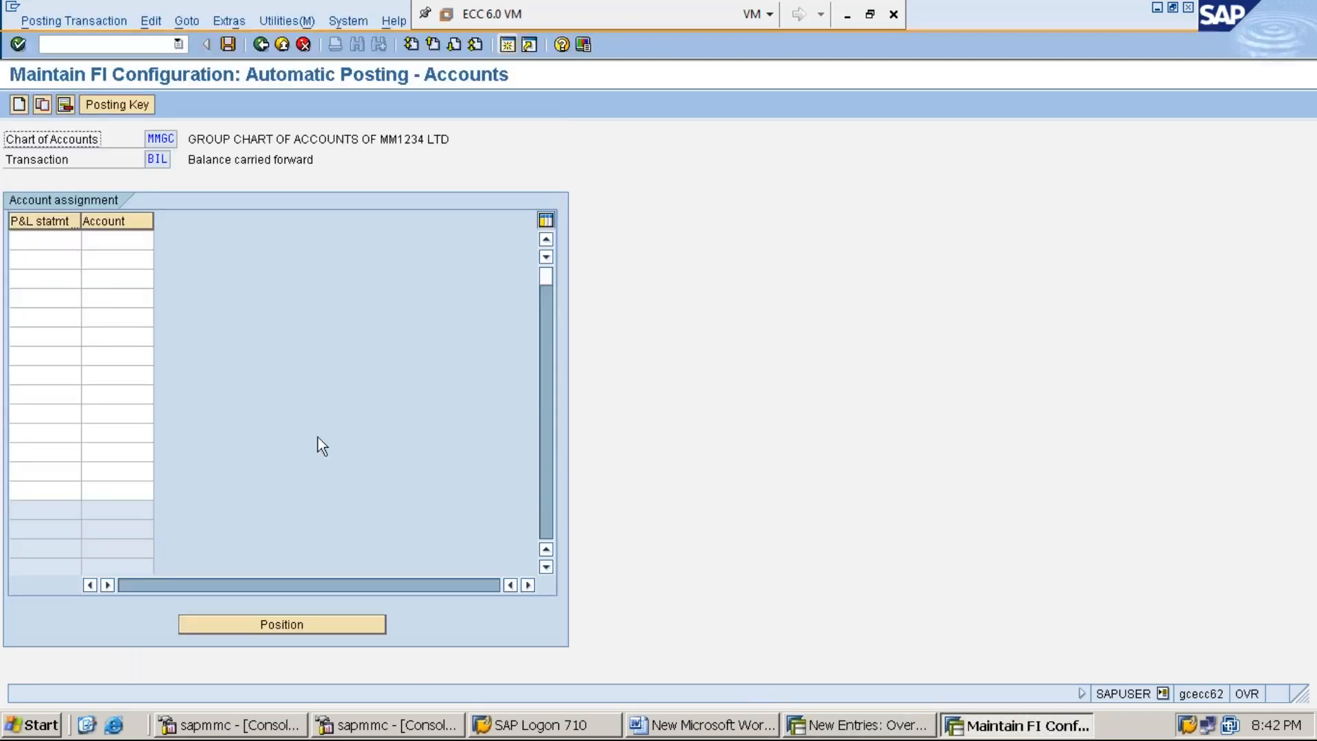
Step: Enter P&L statement type X with retained earnings account MM1001 for MMGC, consulting the account group number ranges in the other session
click(52, 242)
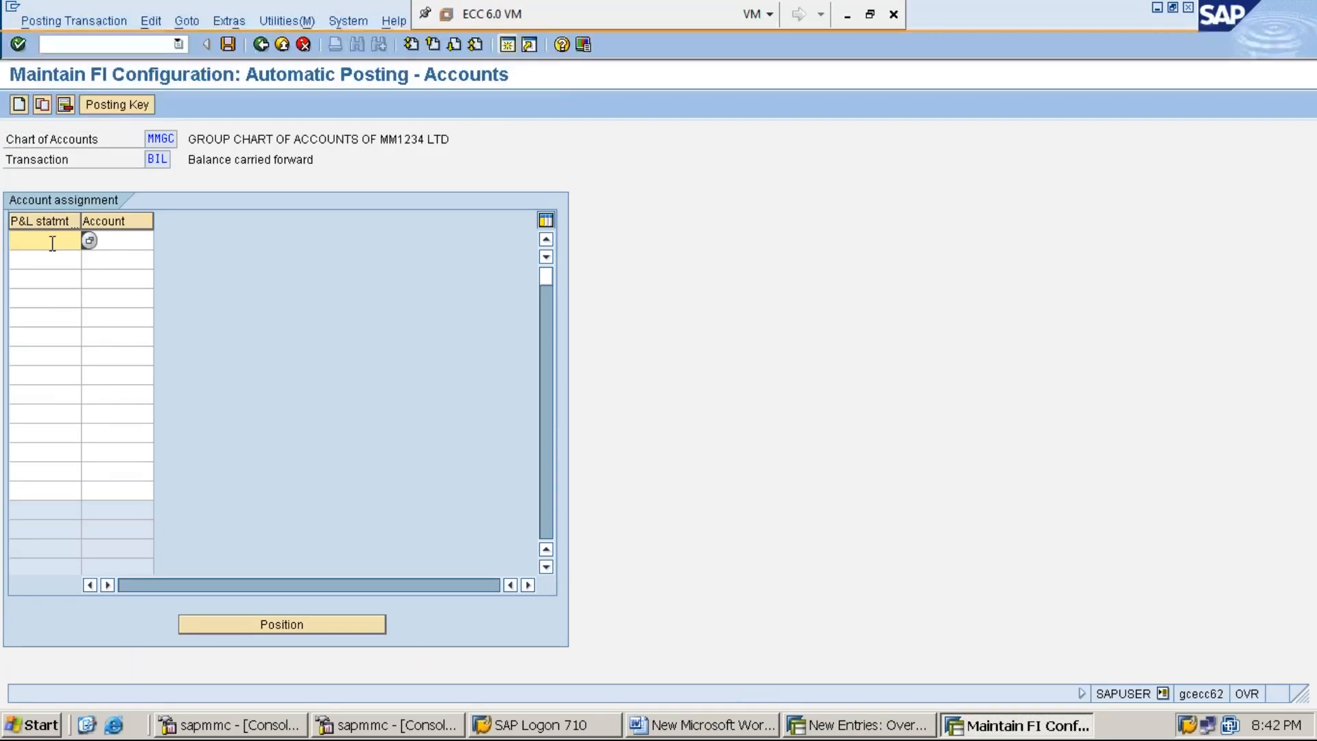
text(X)
click(130, 238)
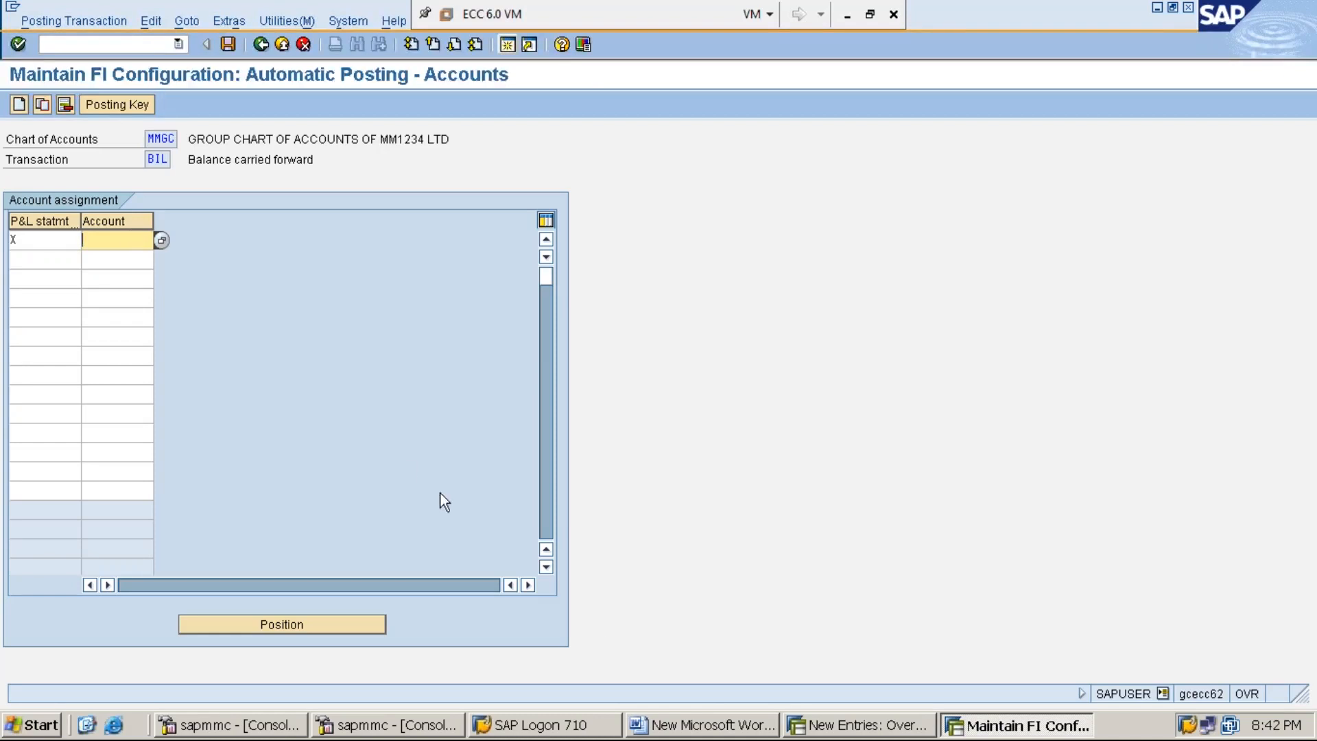
click(825, 726)
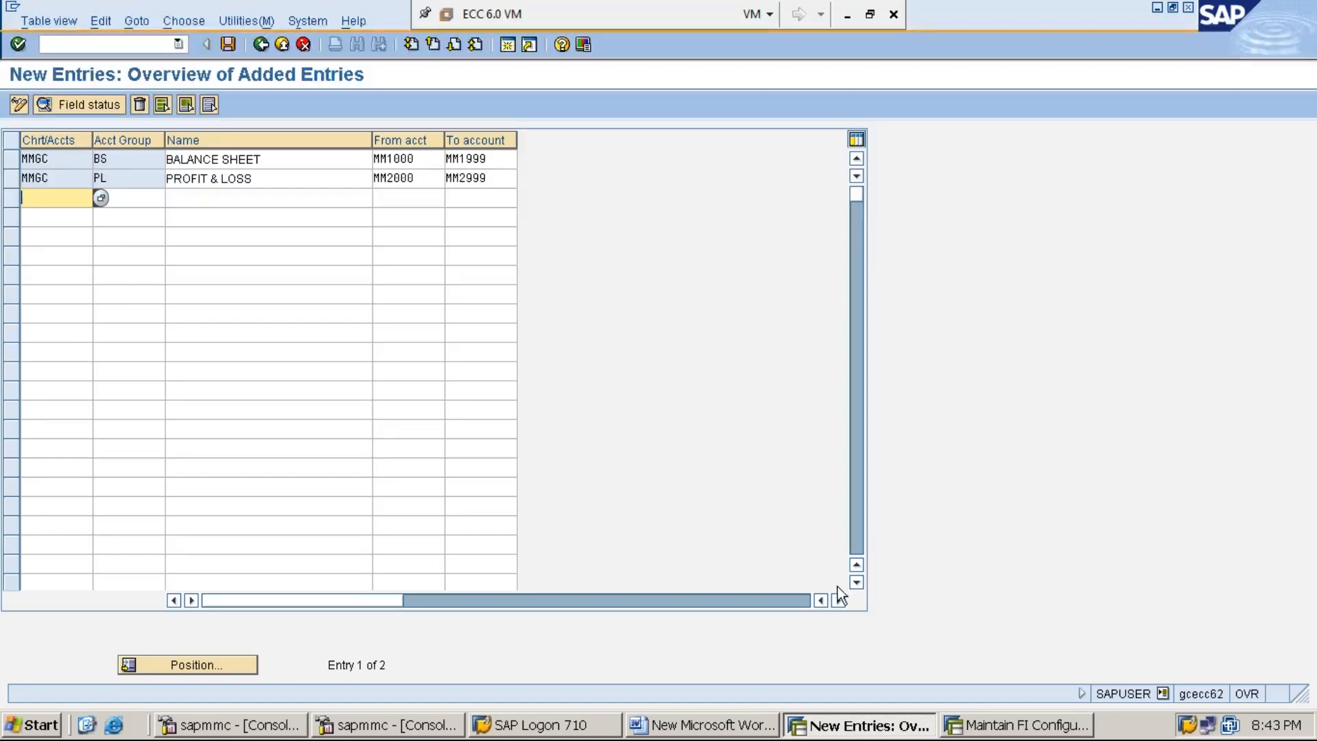
click(1016, 725)
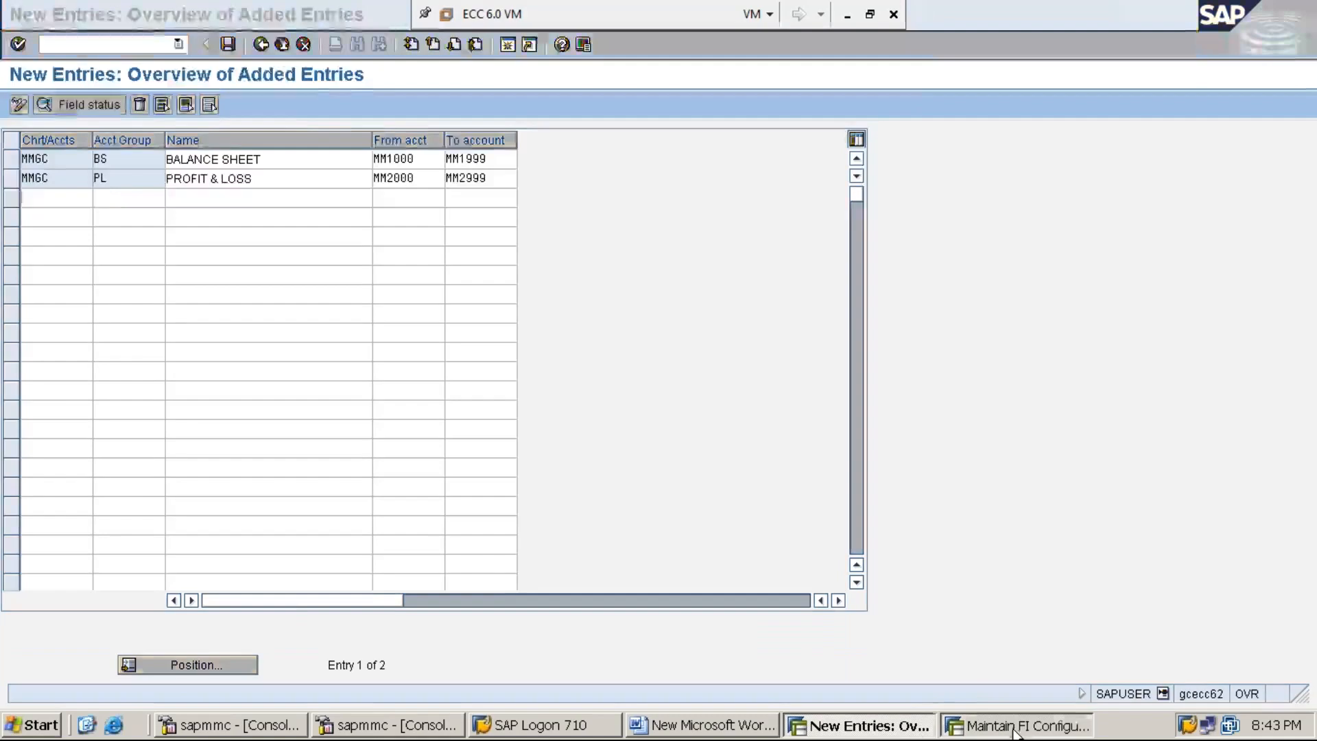
text(MM1001)
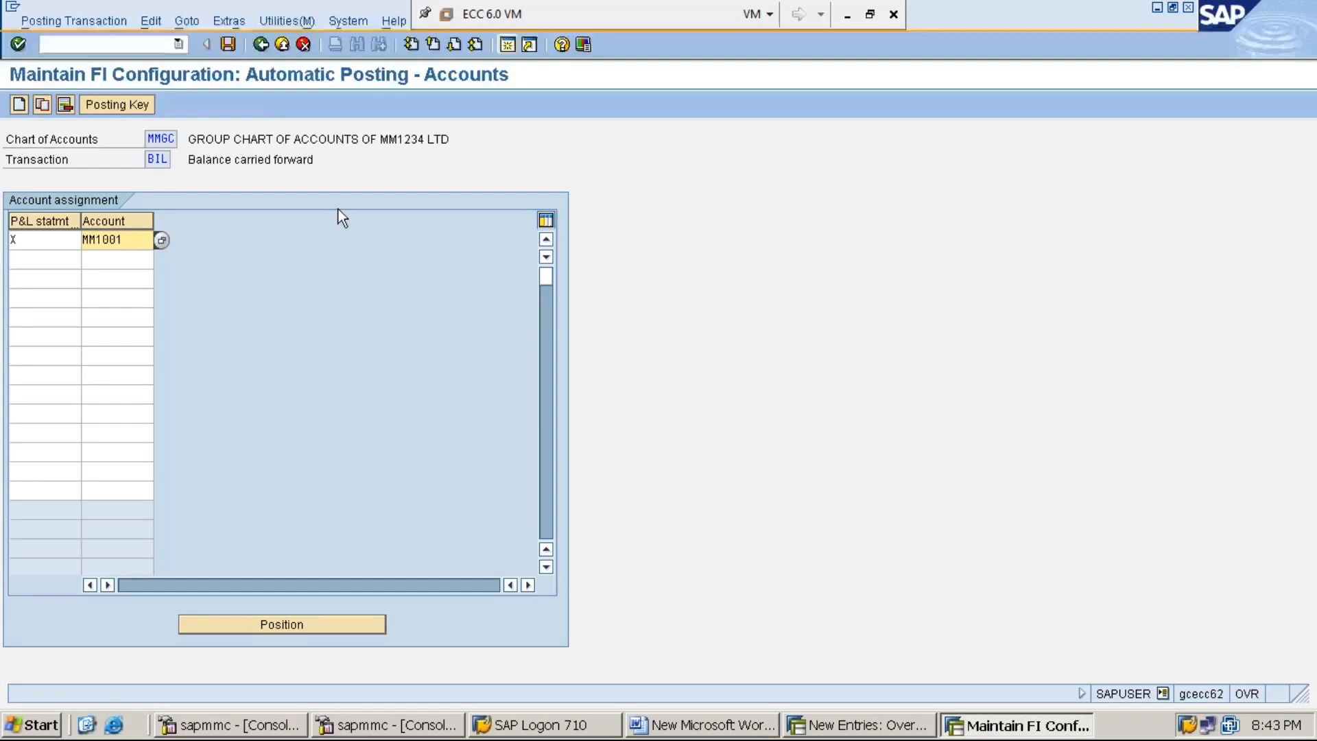
Step: Save the retained earnings assignment under the proposed customizing request, and close the other session showing the MMGC account groups
click(228, 44)
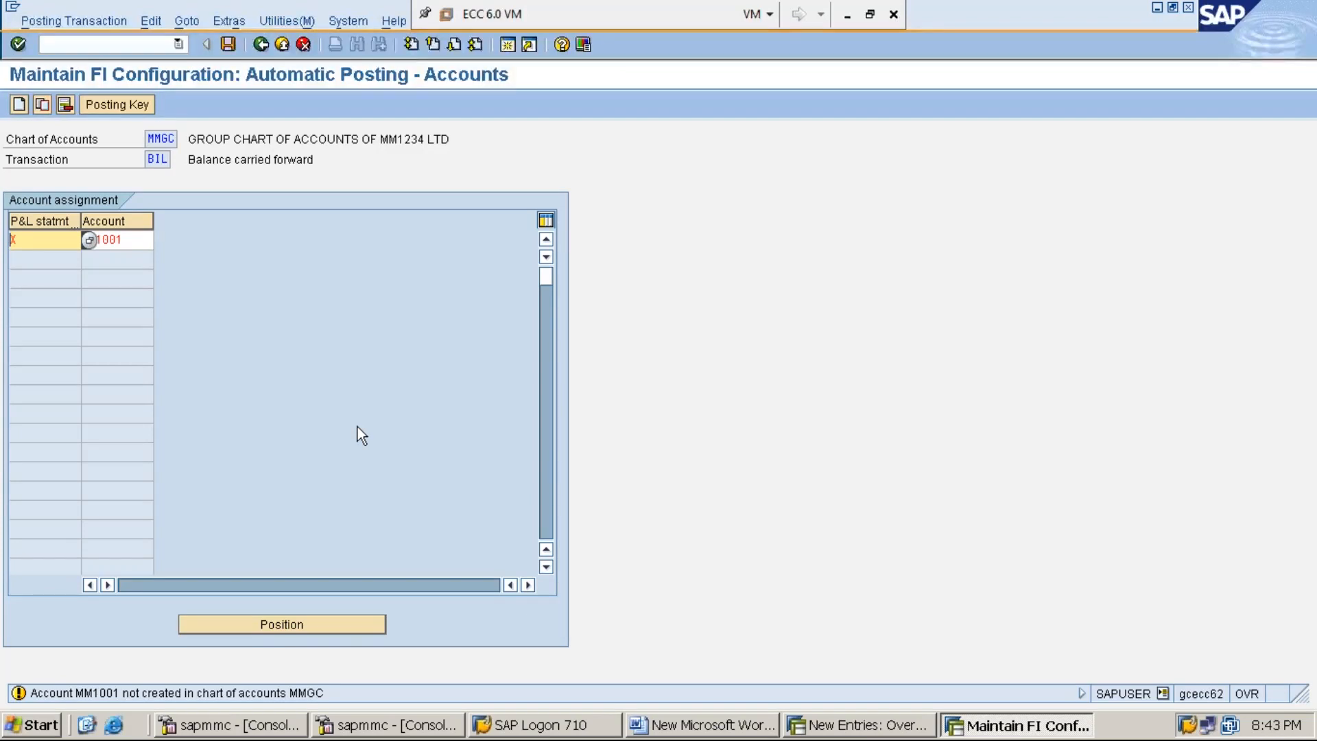
key(Return)
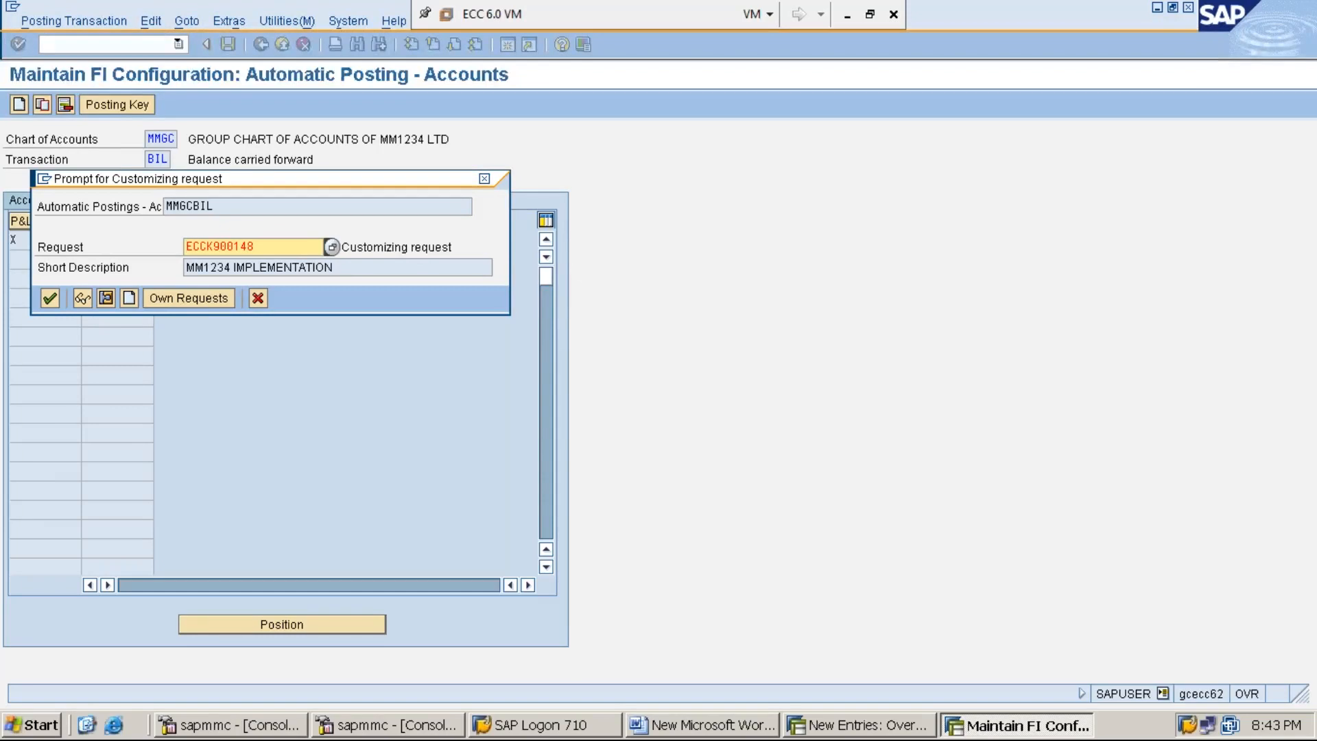
key(Return)
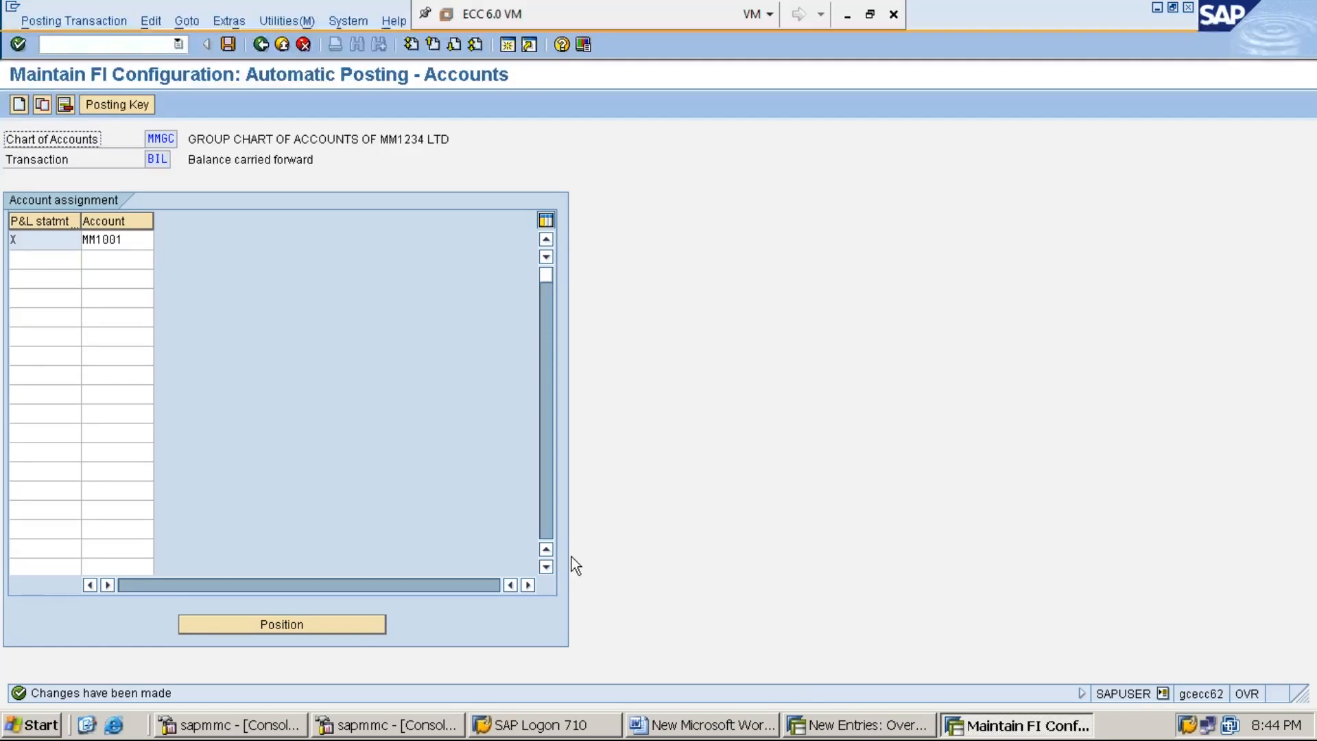
click(850, 728)
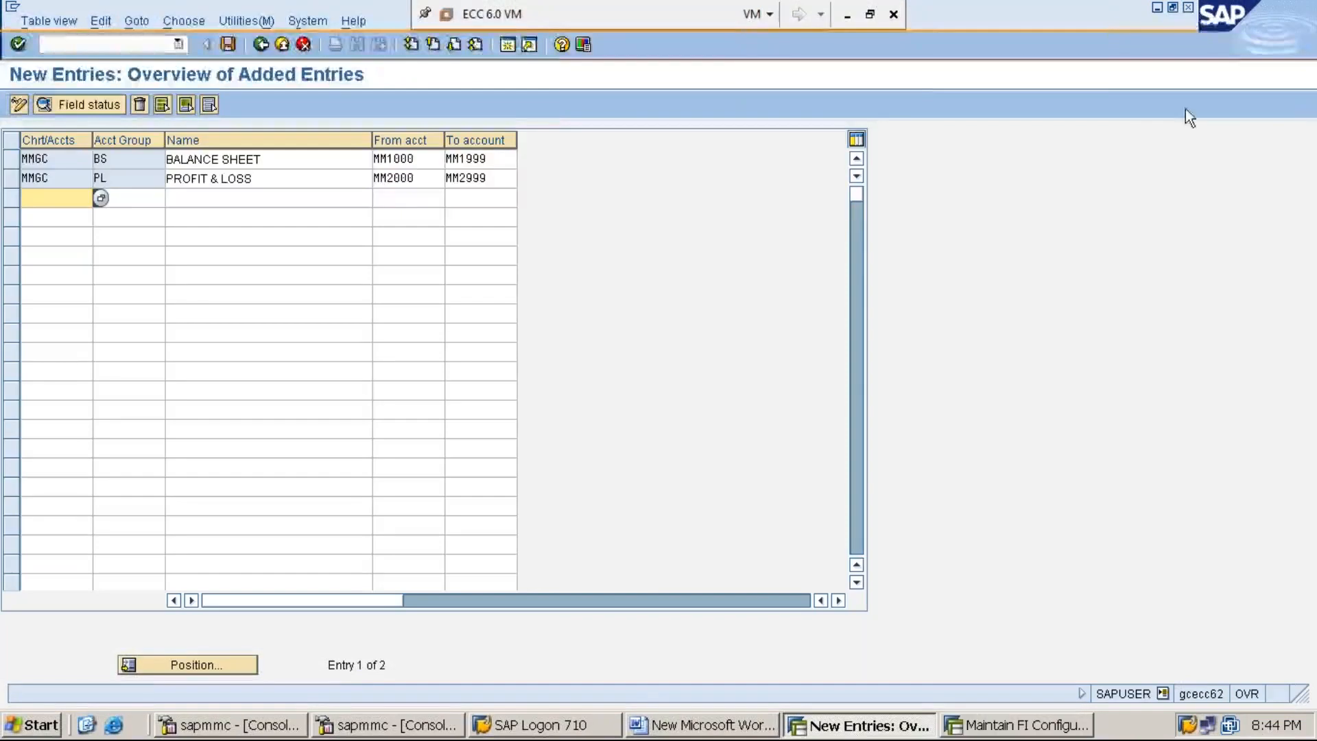
click(1188, 8)
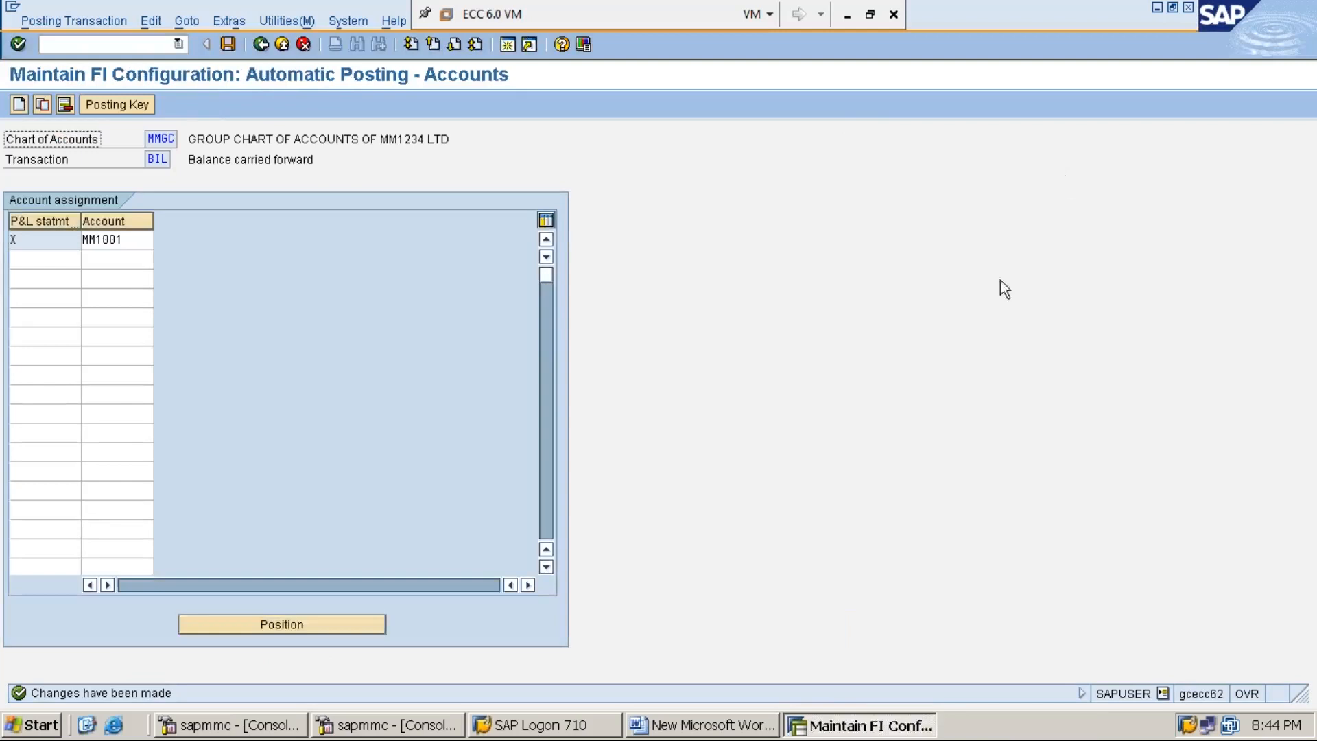
Step: Switch to the Word notes and add the line "STEP:5: CREATE GROUP RENT GL ACCOUNT UNDER GROUP CHART OF ACCOUNTS USING FSP0"
click(767, 731)
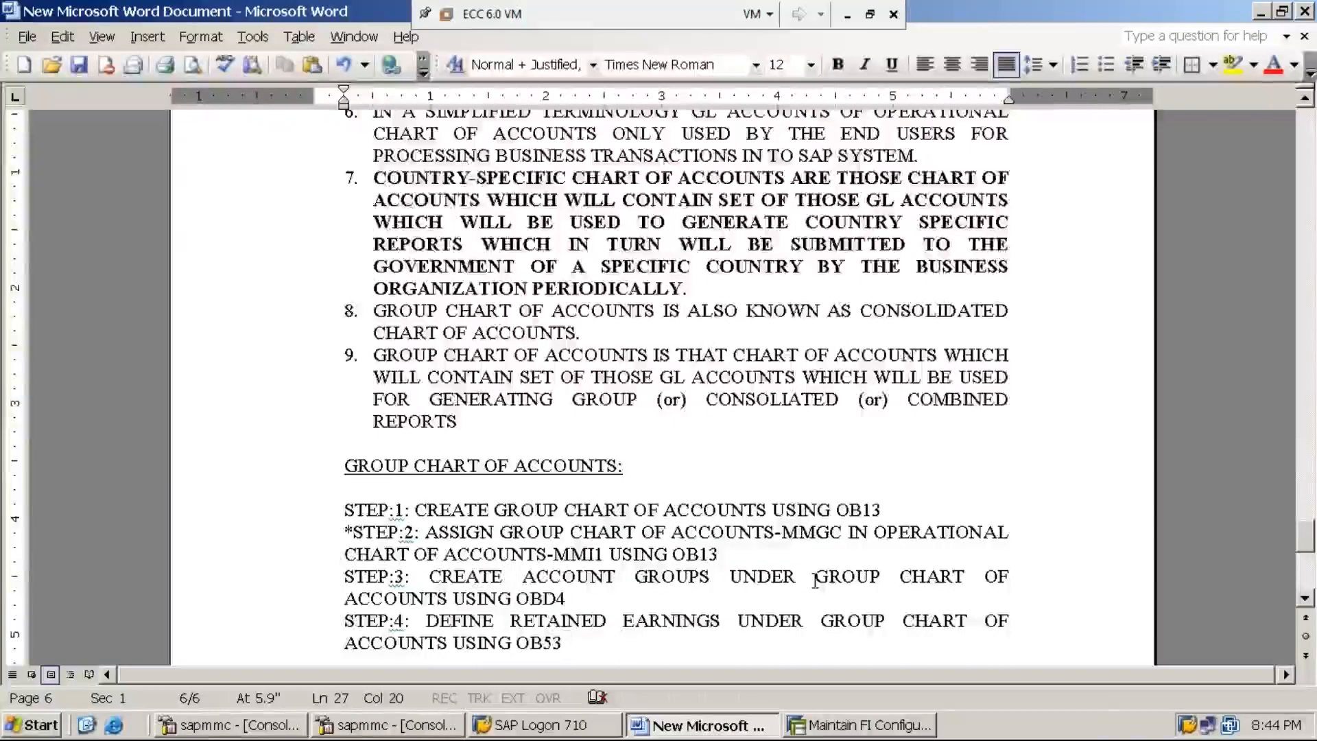
key(Return)
text(STEP:5)
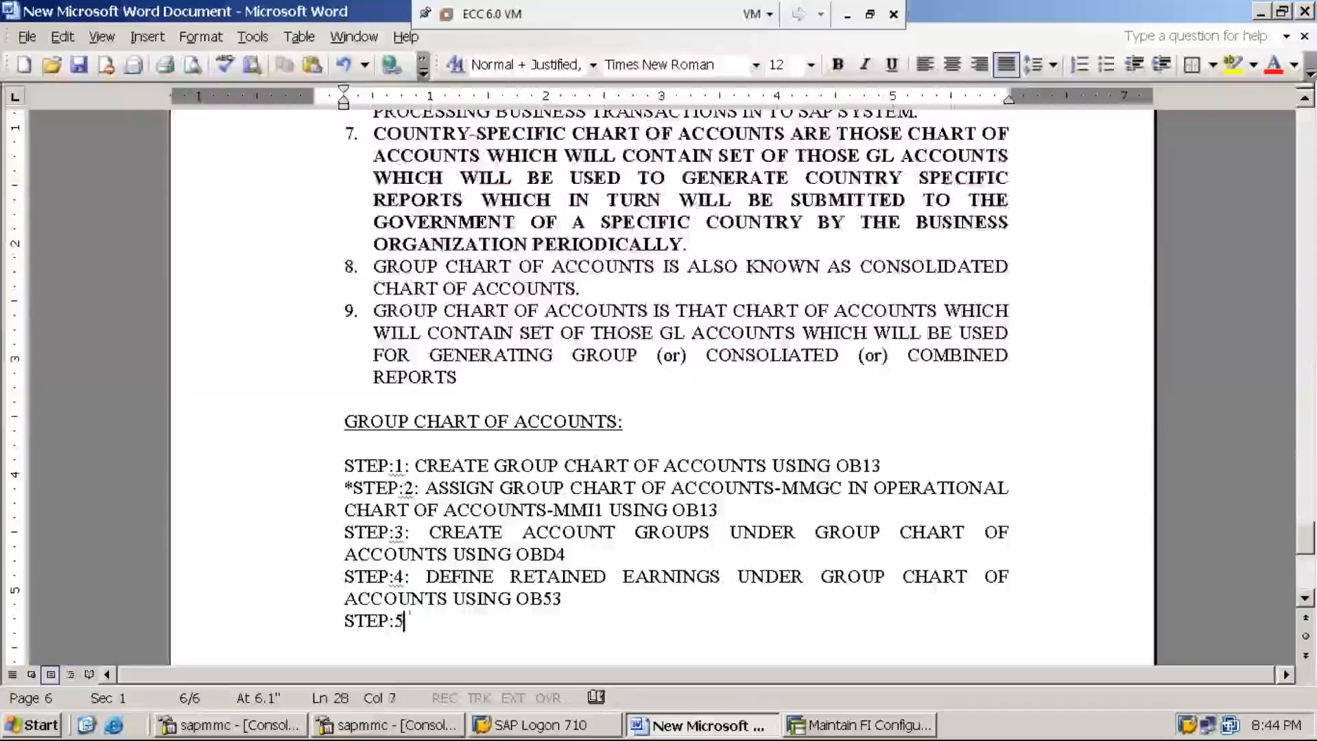
text(: CREATE )
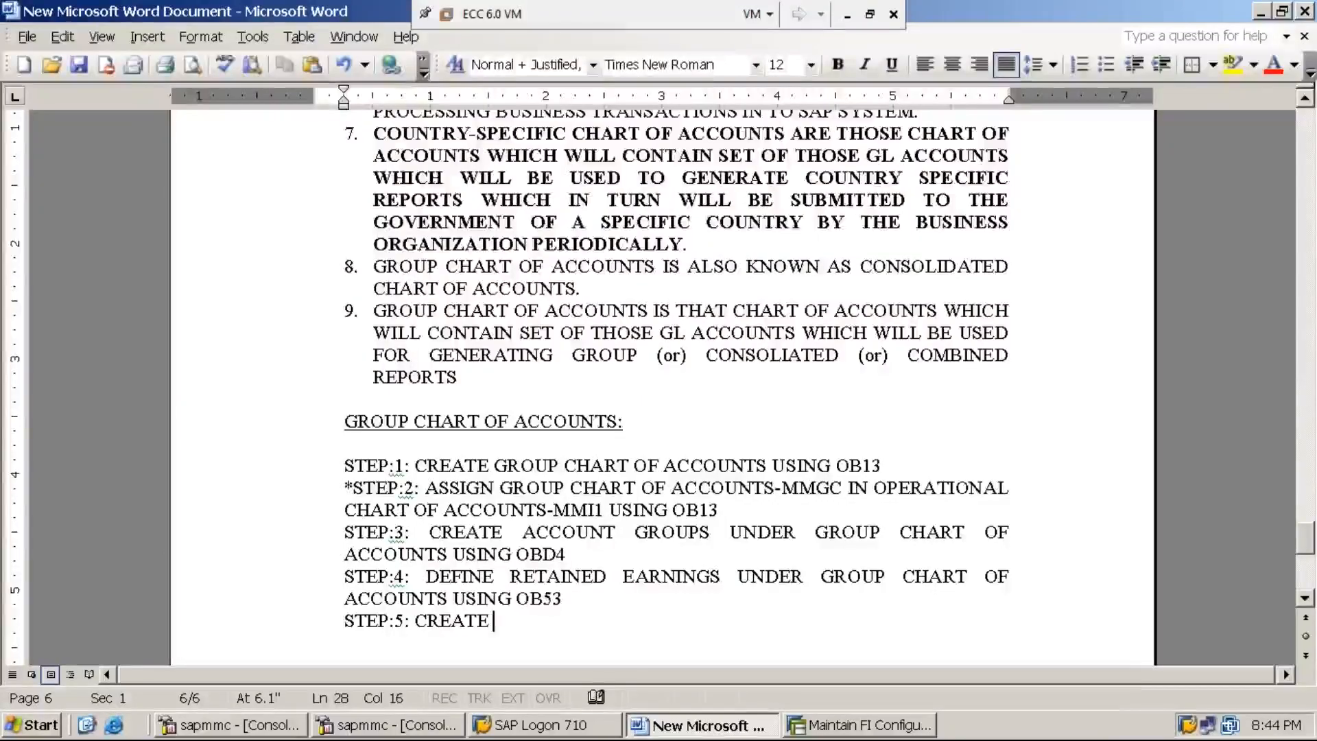
text(GROUP )
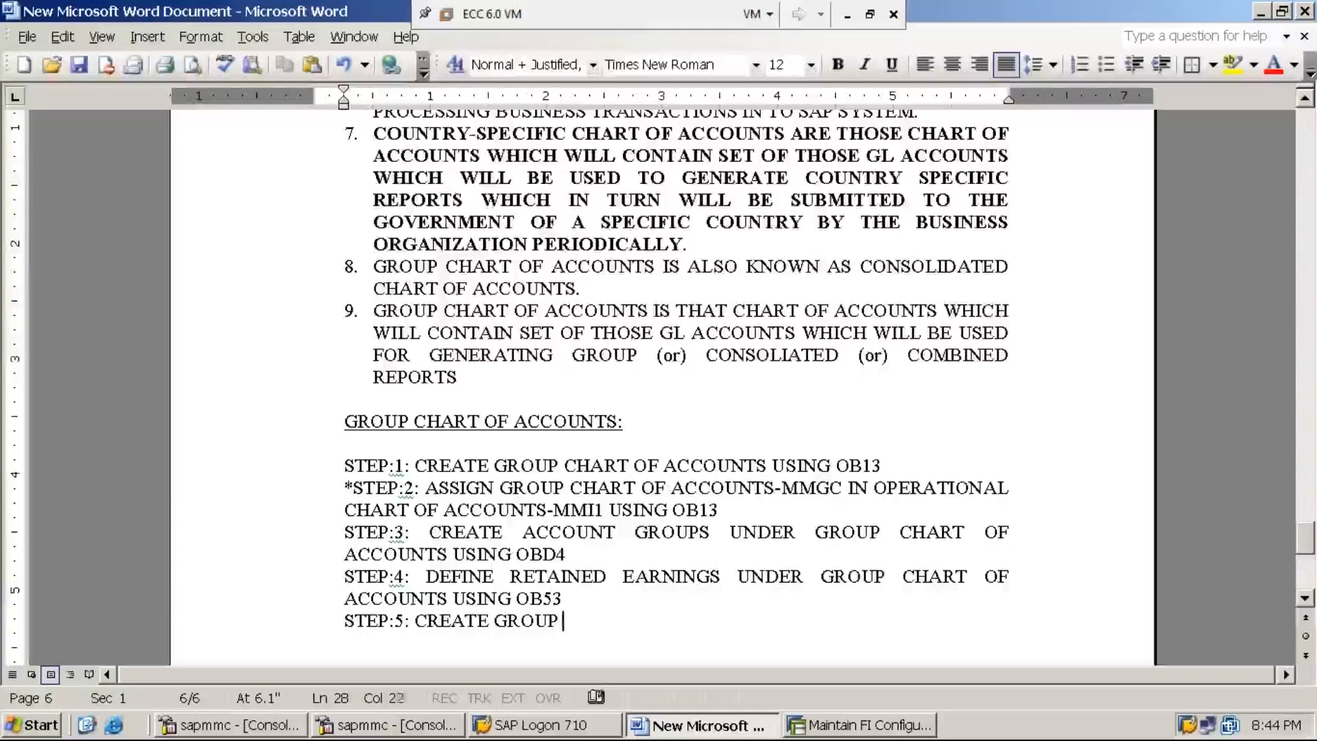
text(RENT GL ACC)
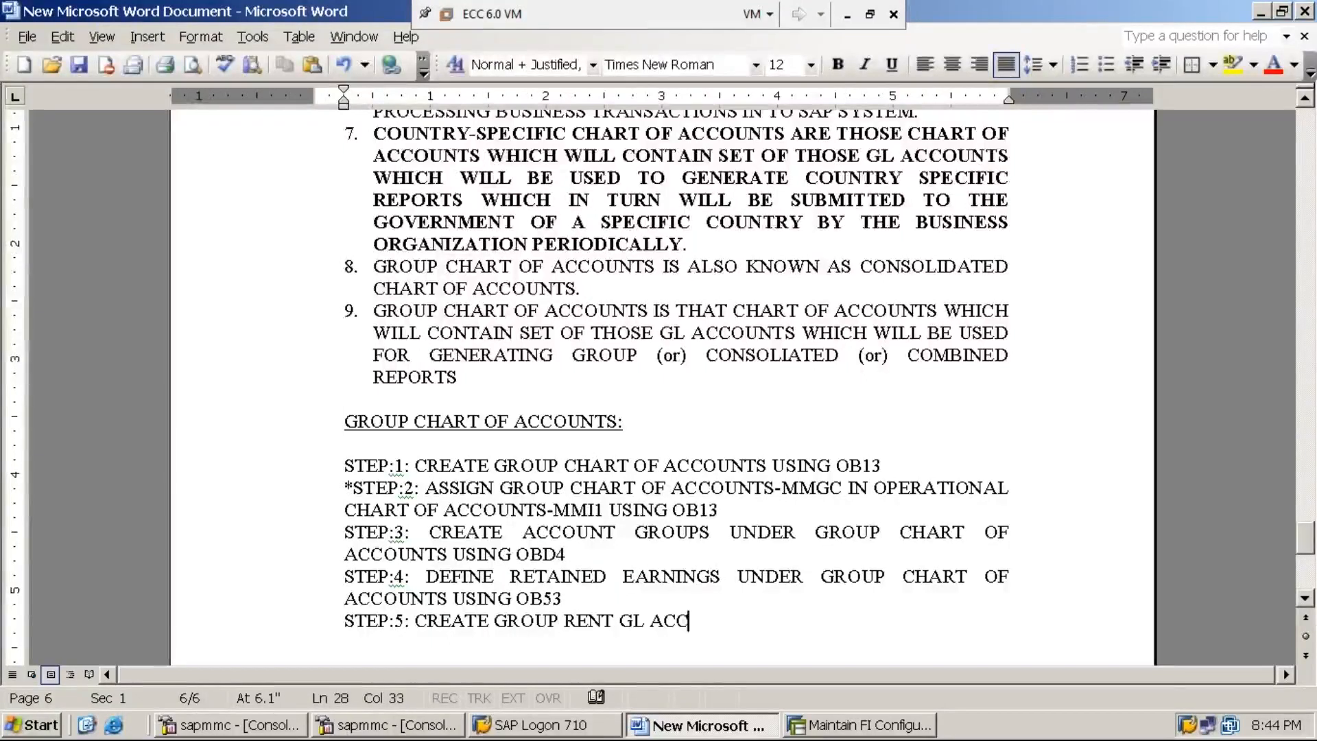
text(OUNT)
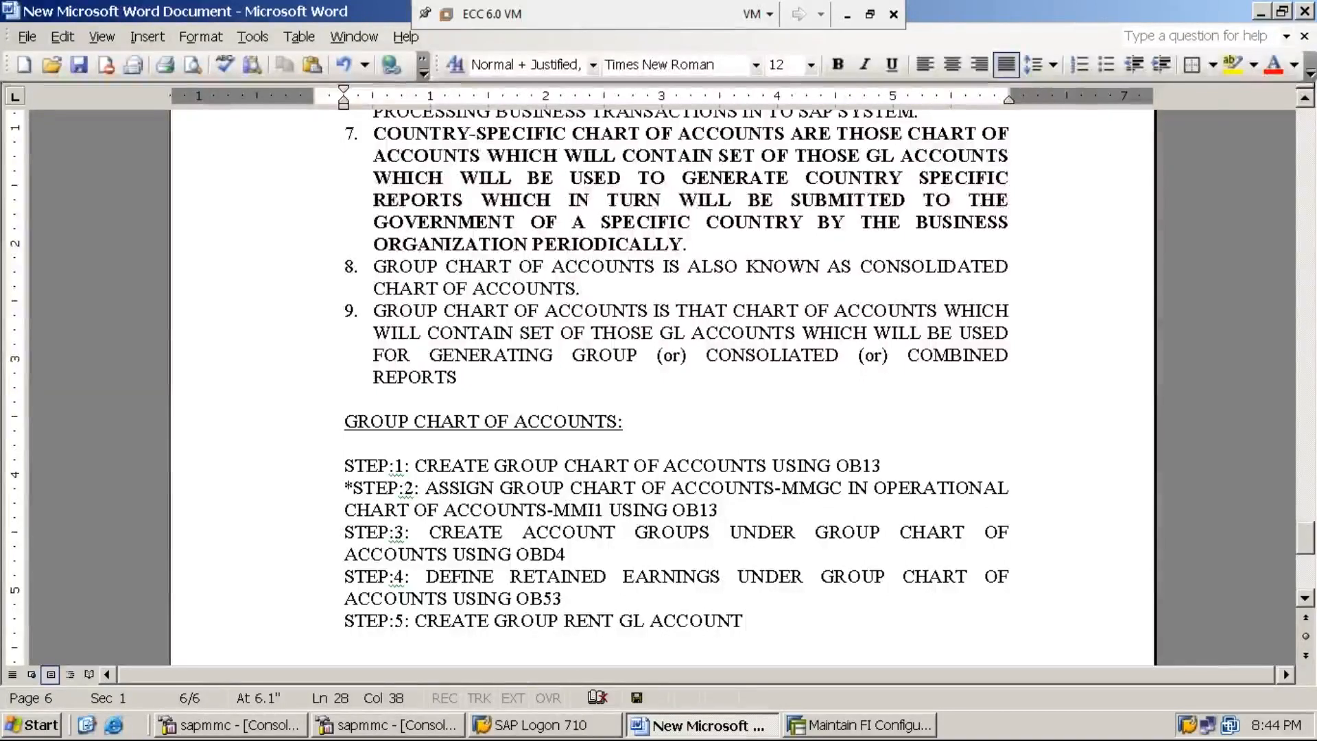
text(UNDE)
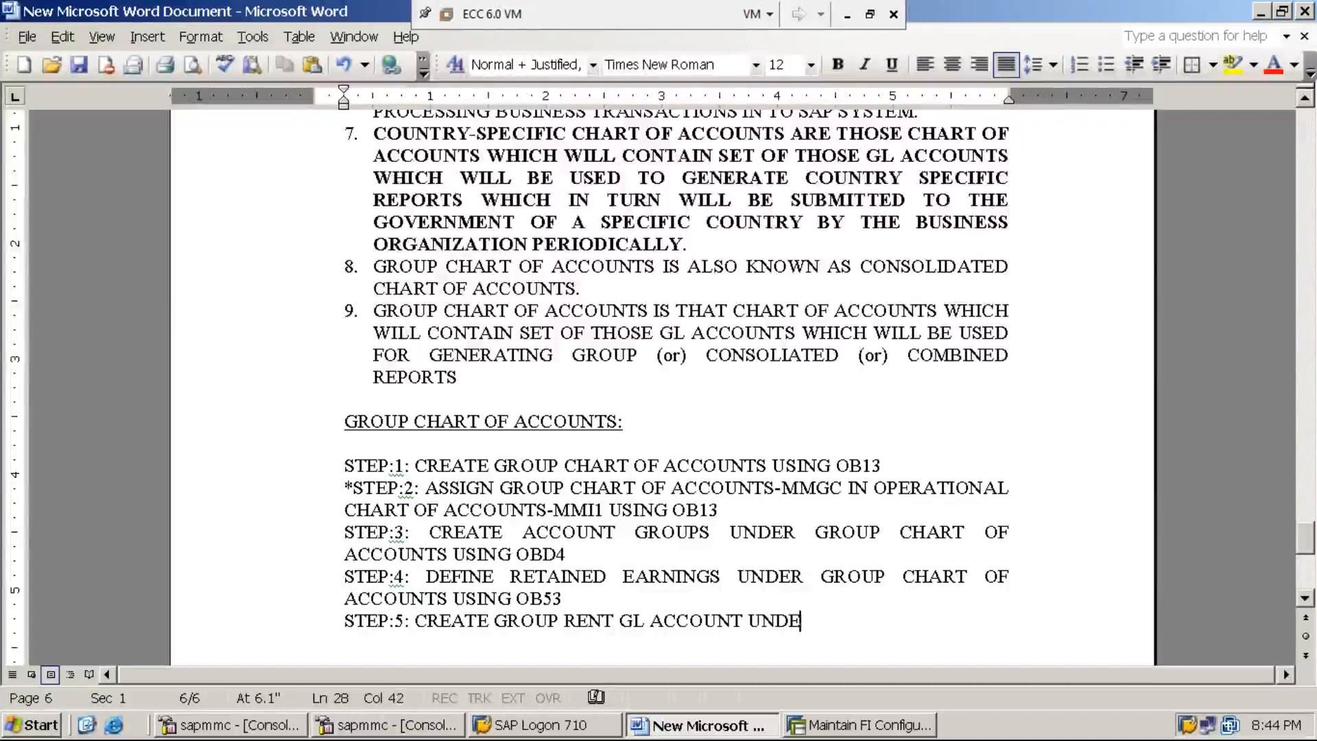
text(R GRO)
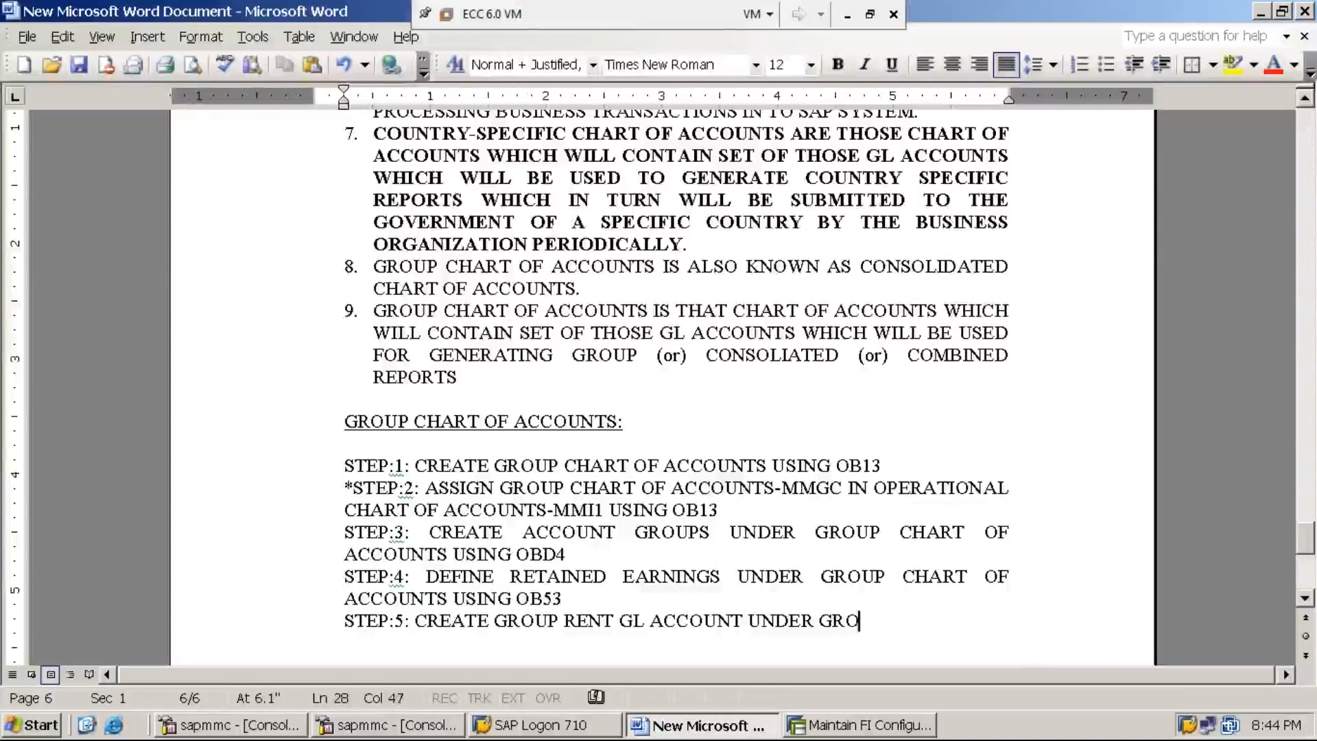
text(UP CHART)
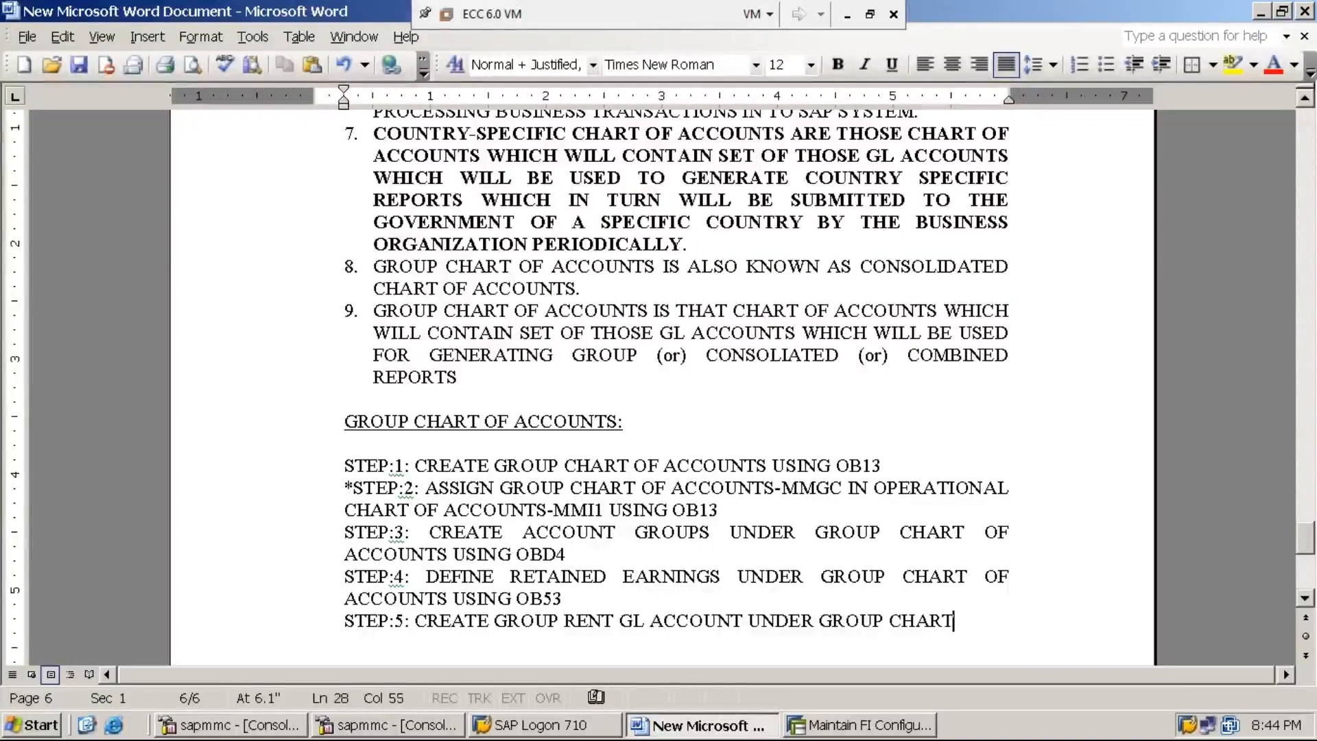
text( OF ACCOUNTS)
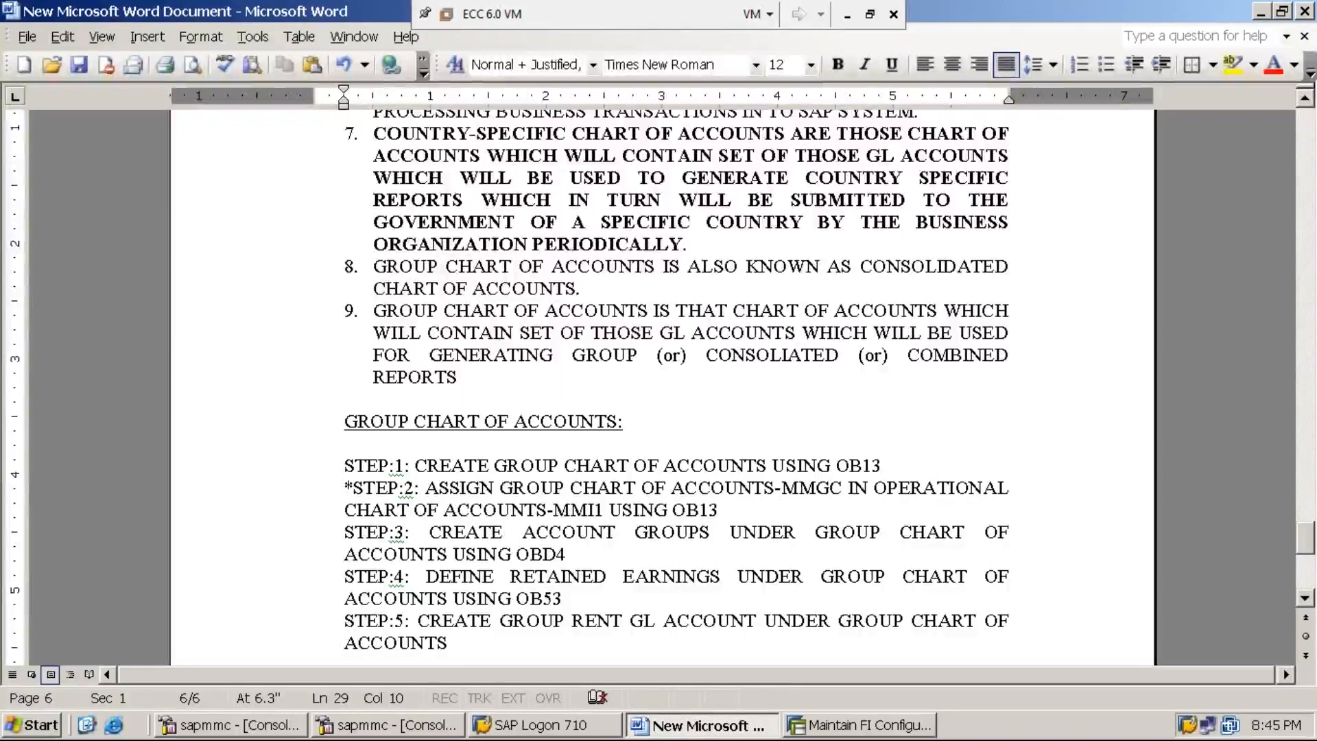
text(U)
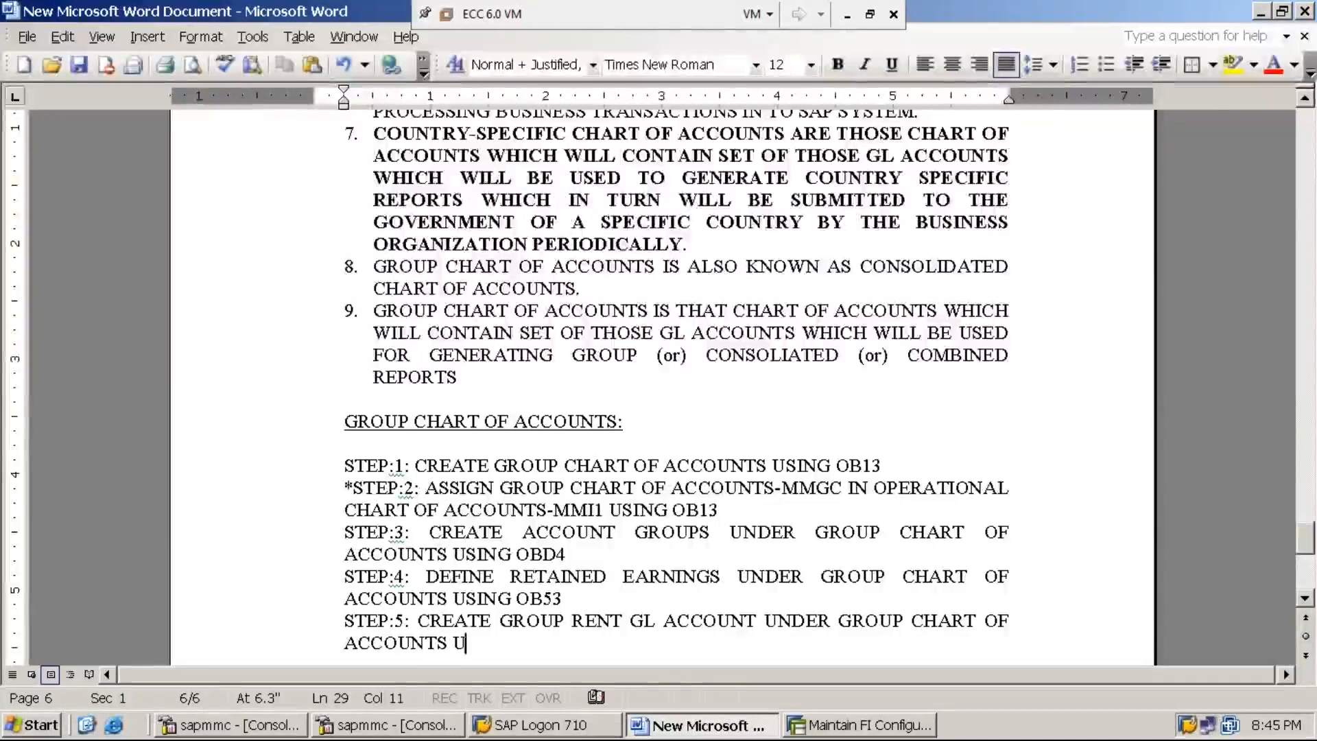
text(SING F)
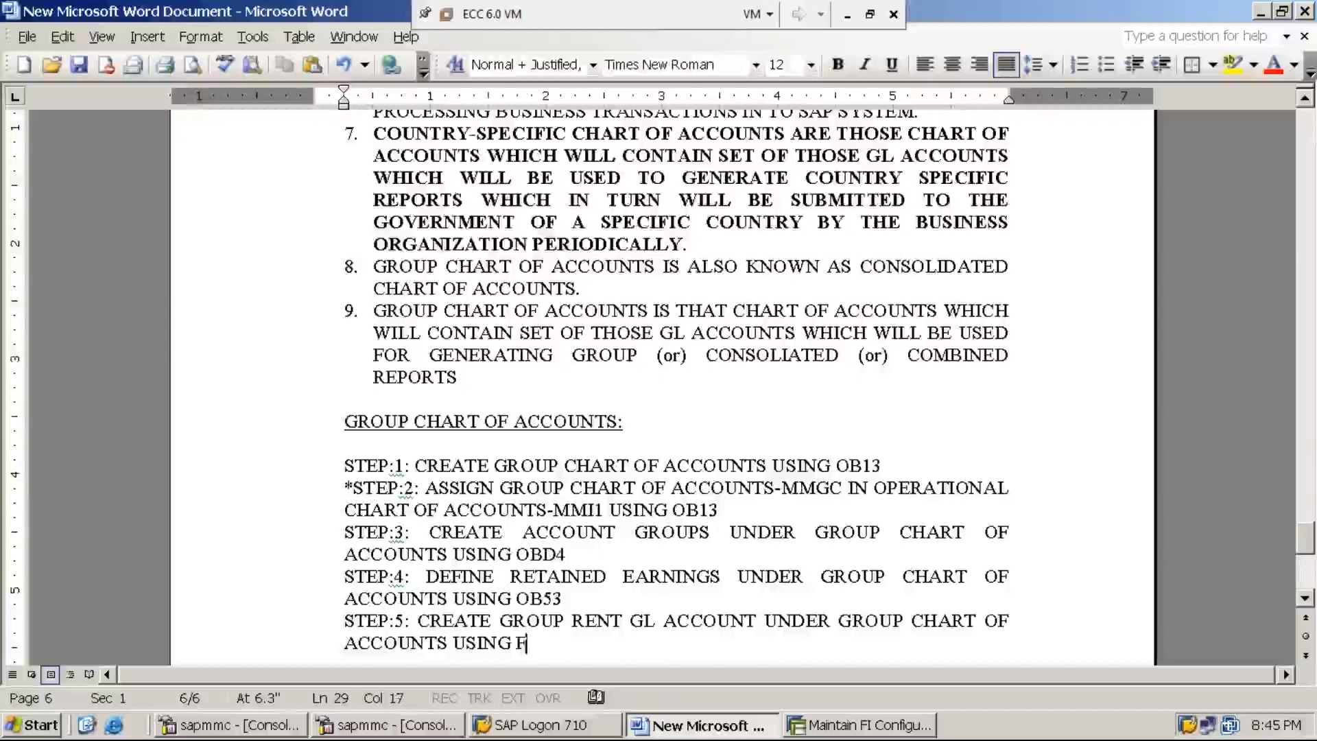
text(SP0)
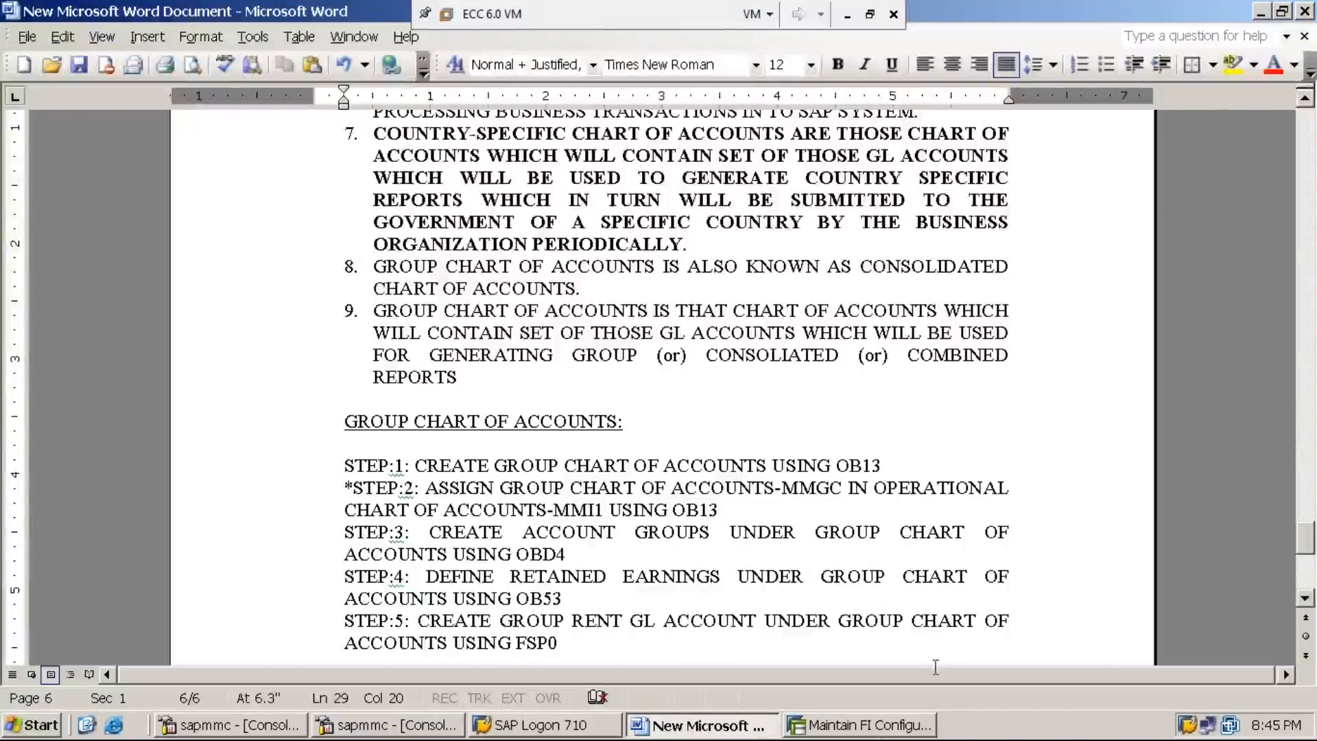
Step: Switch back to SAP and run transaction OBD4 to show the G/L account groups overview
click(869, 726)
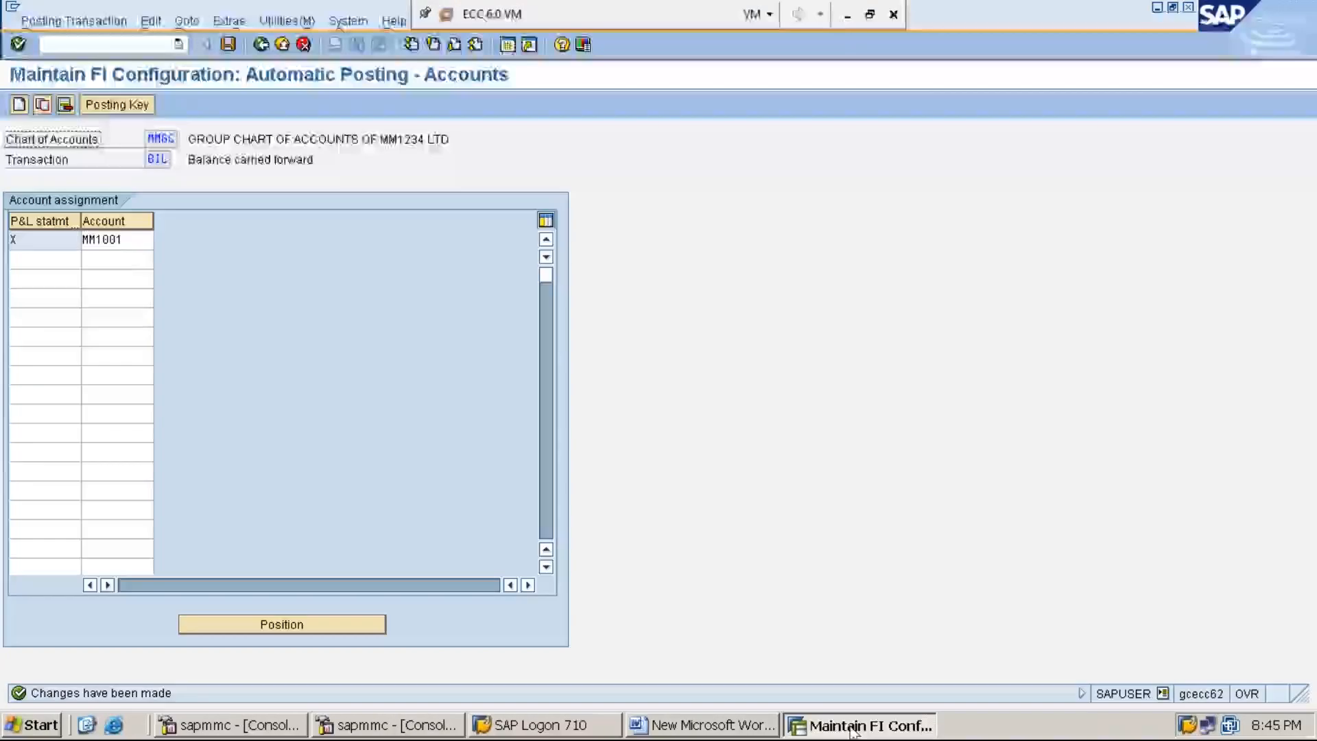
click(142, 42)
text(/NO)
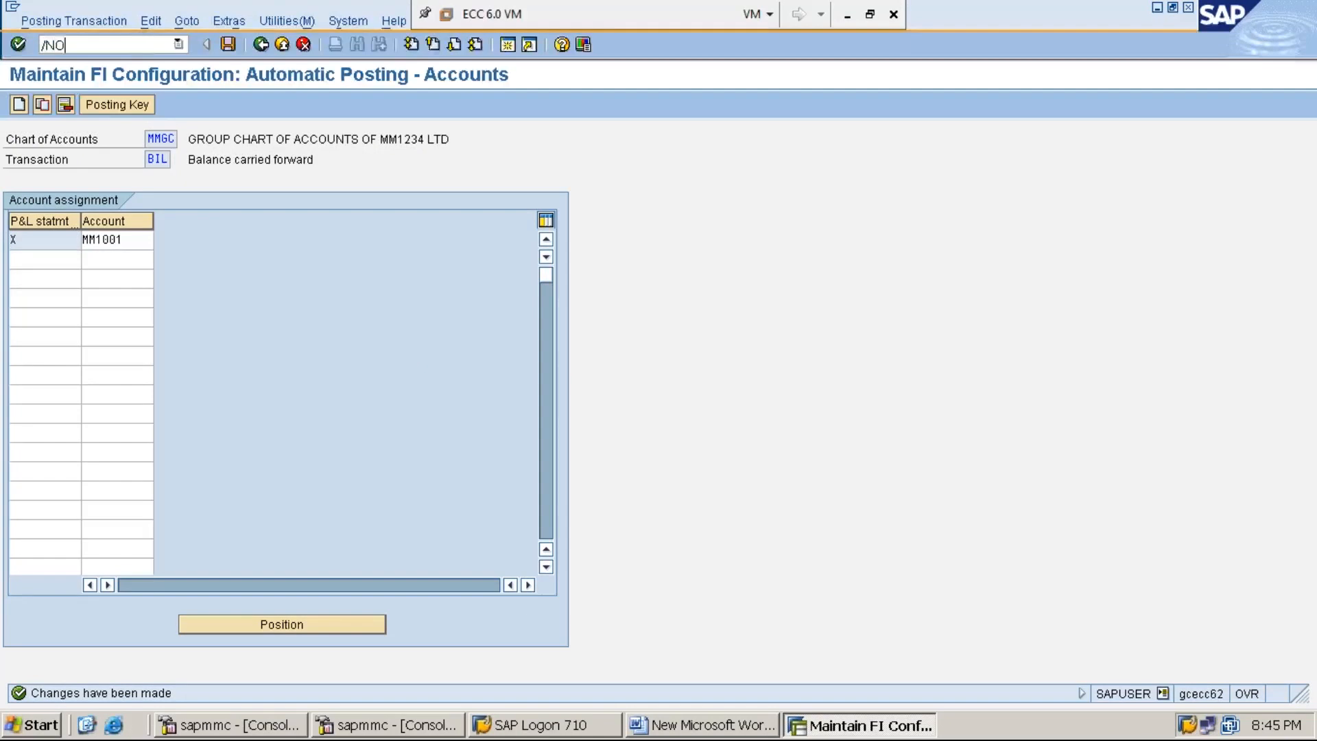
text(BD4)
key(Return)
click(20, 109)
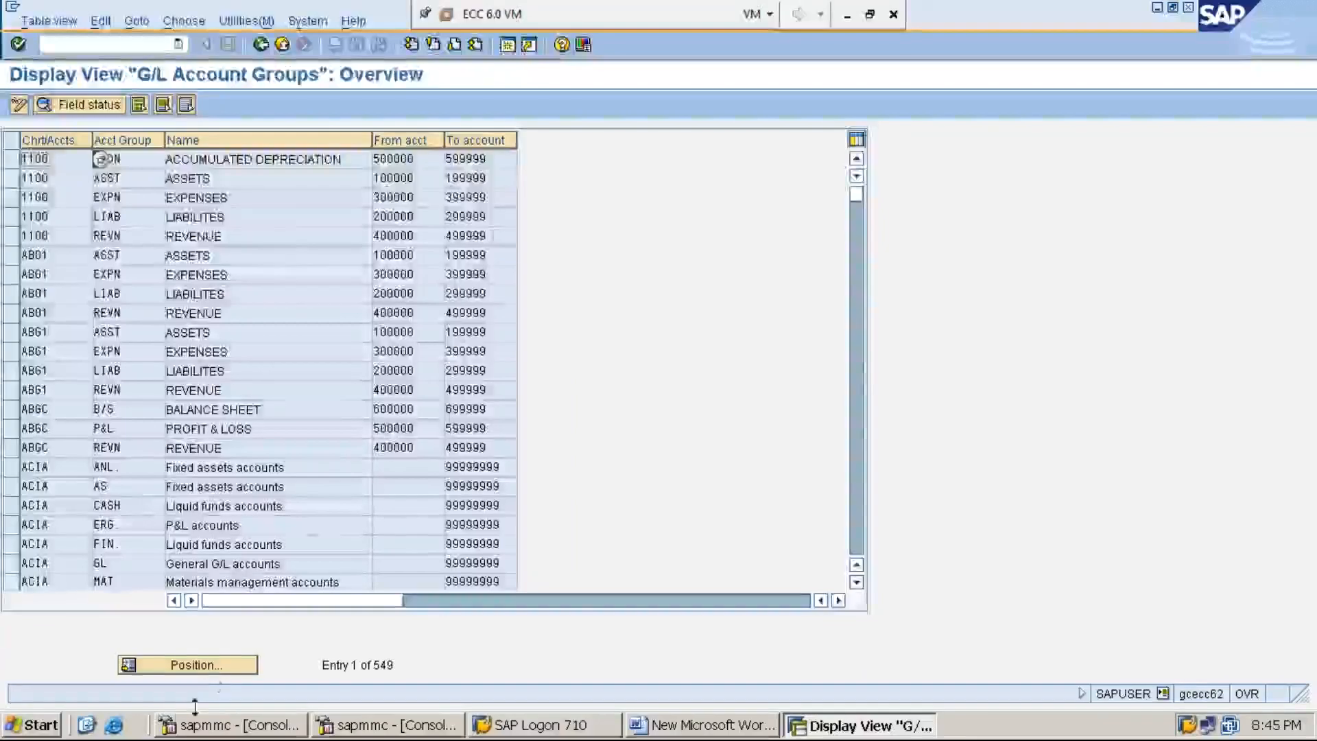
Step: Position the account groups list at chart of accounts MMGC and select its Balance Sheet and Profit & Loss entries
click(222, 665)
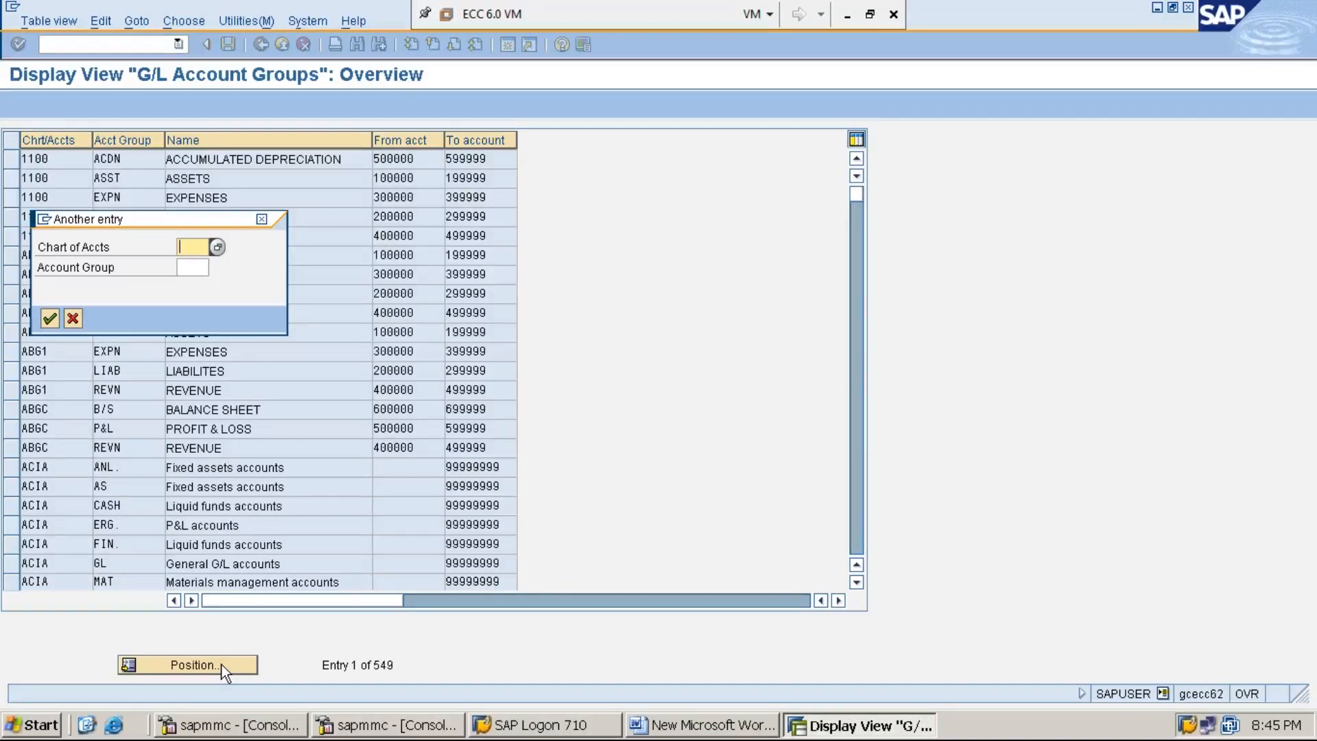
text(MM)
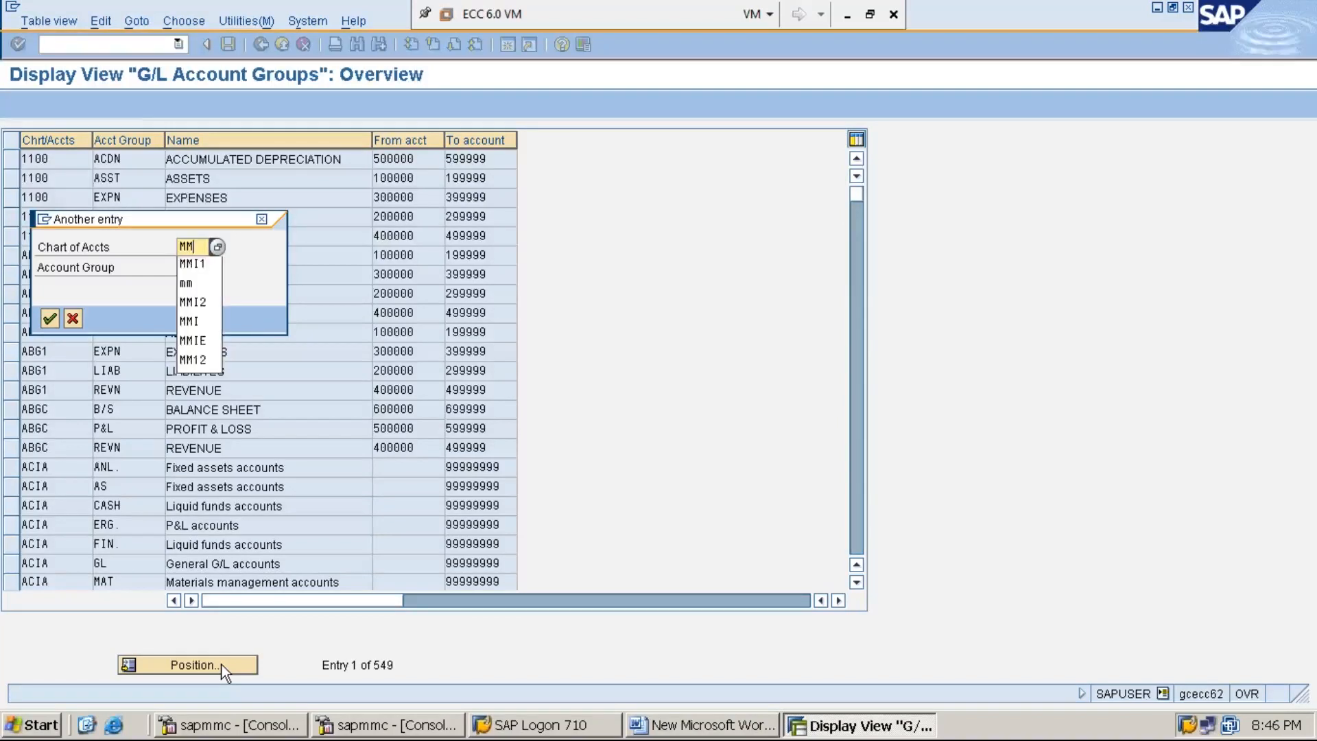
text(GC)
key(Return)
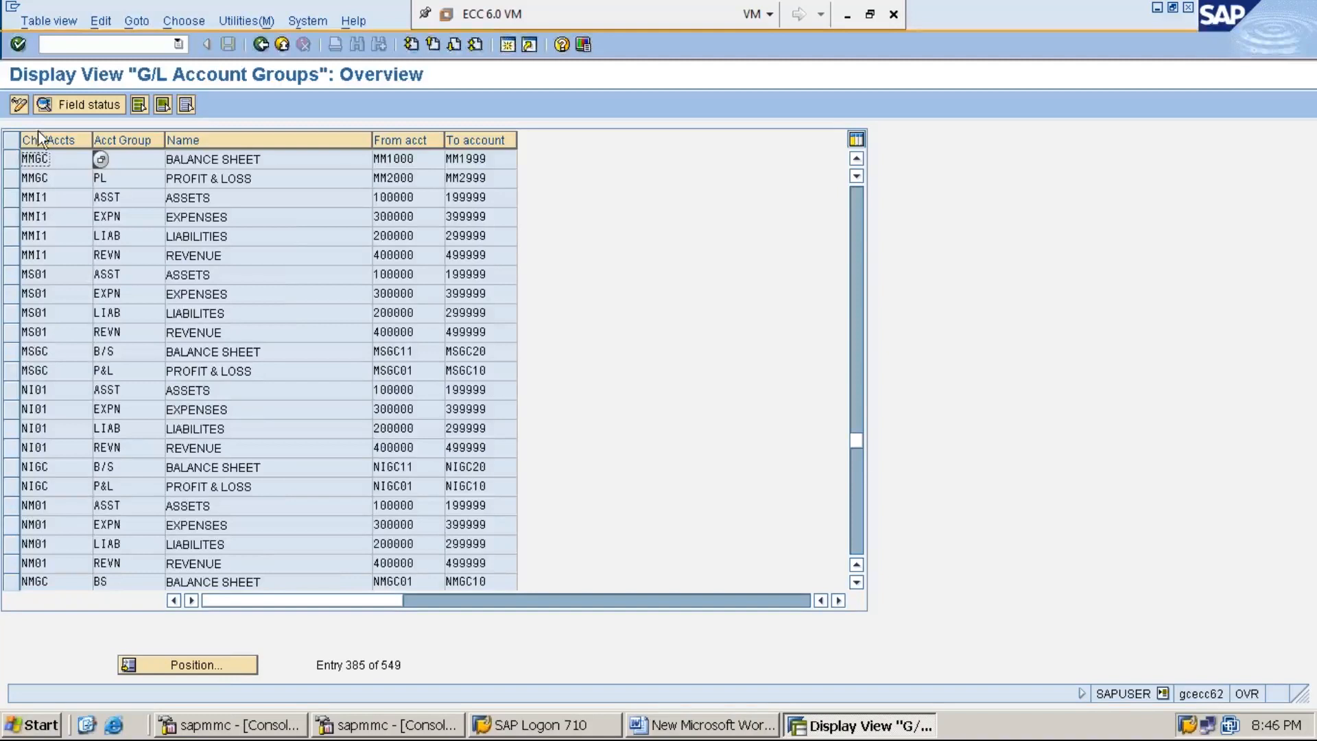
click(12, 158)
click(12, 177)
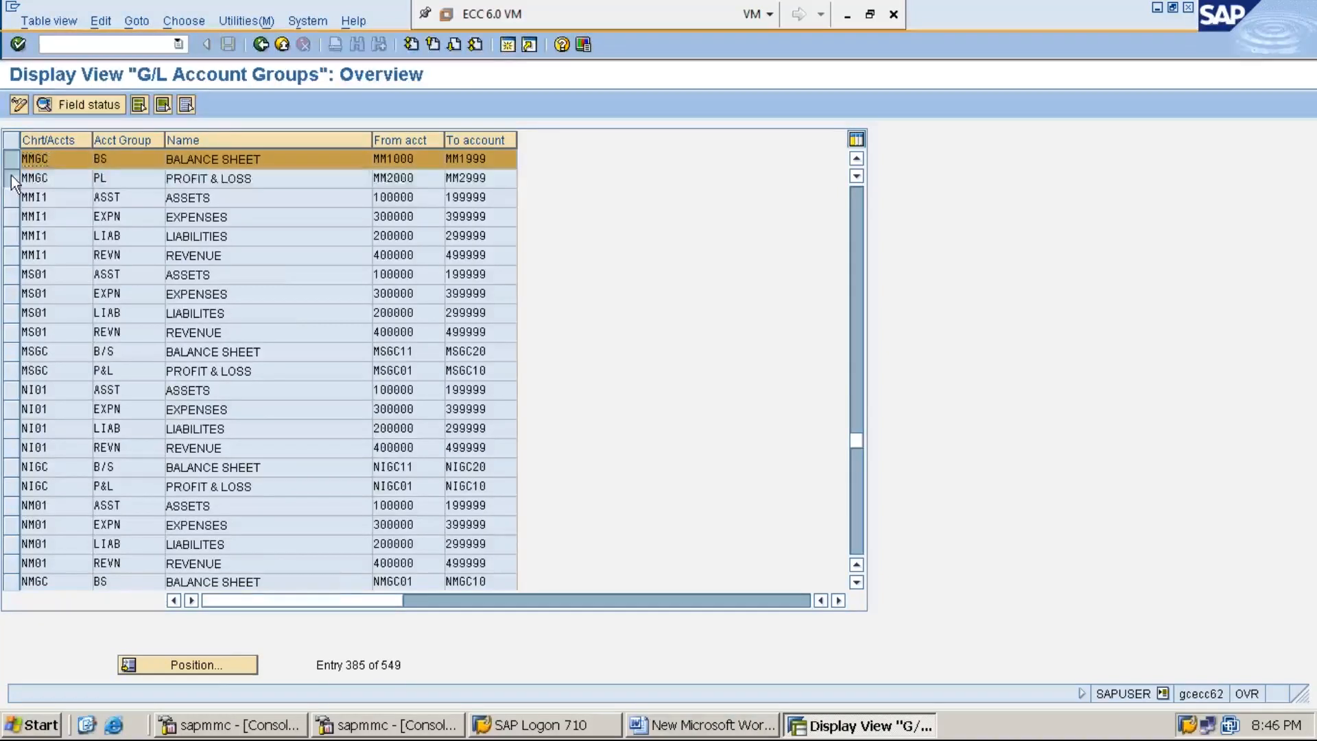
Step: Open a new SAP session and expand Accounting and Financial Accounting down to General Ledger
click(506, 46)
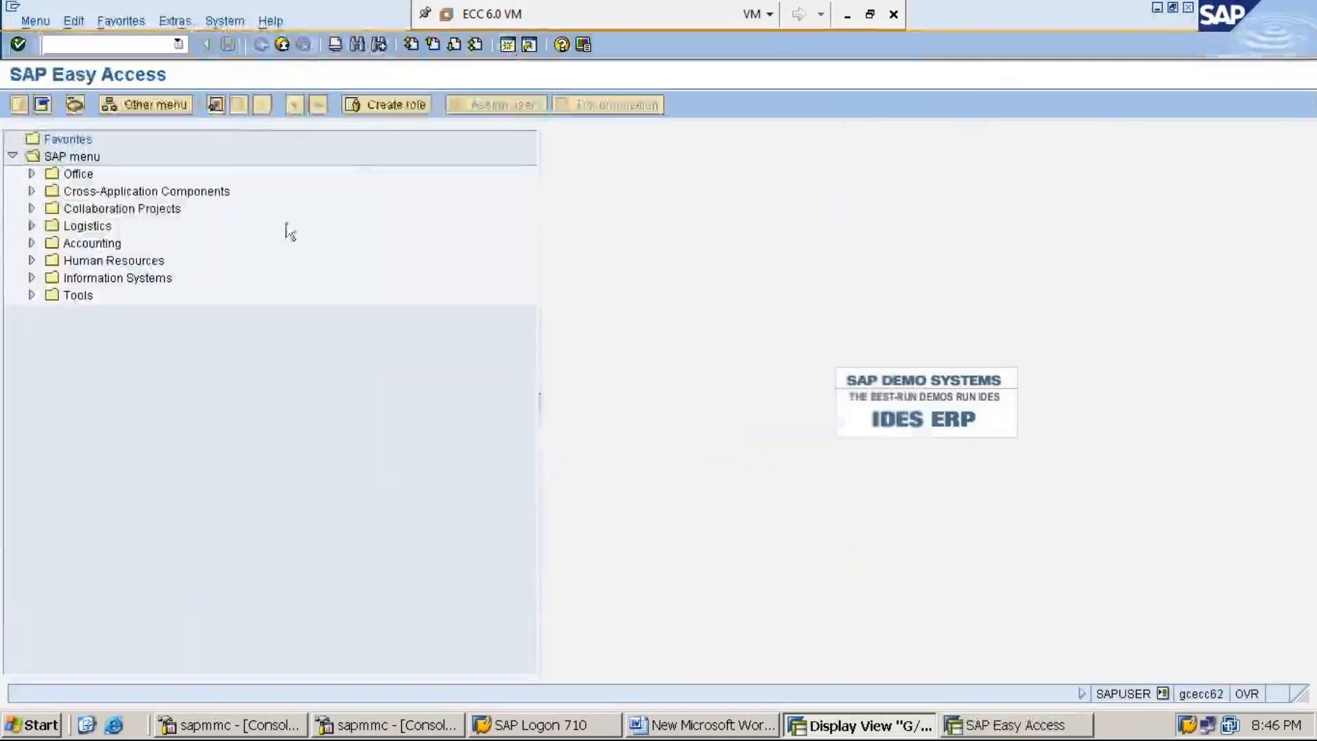
click(103, 240)
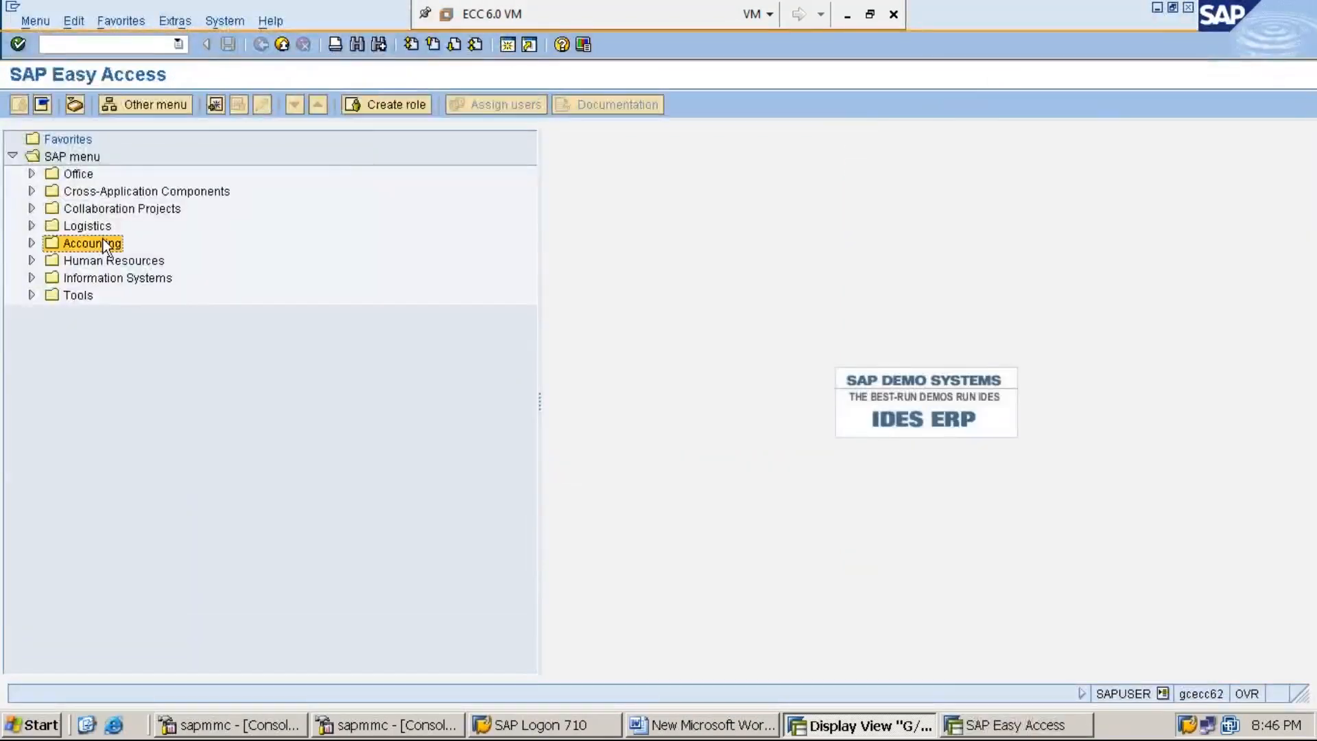
double_click(103, 239)
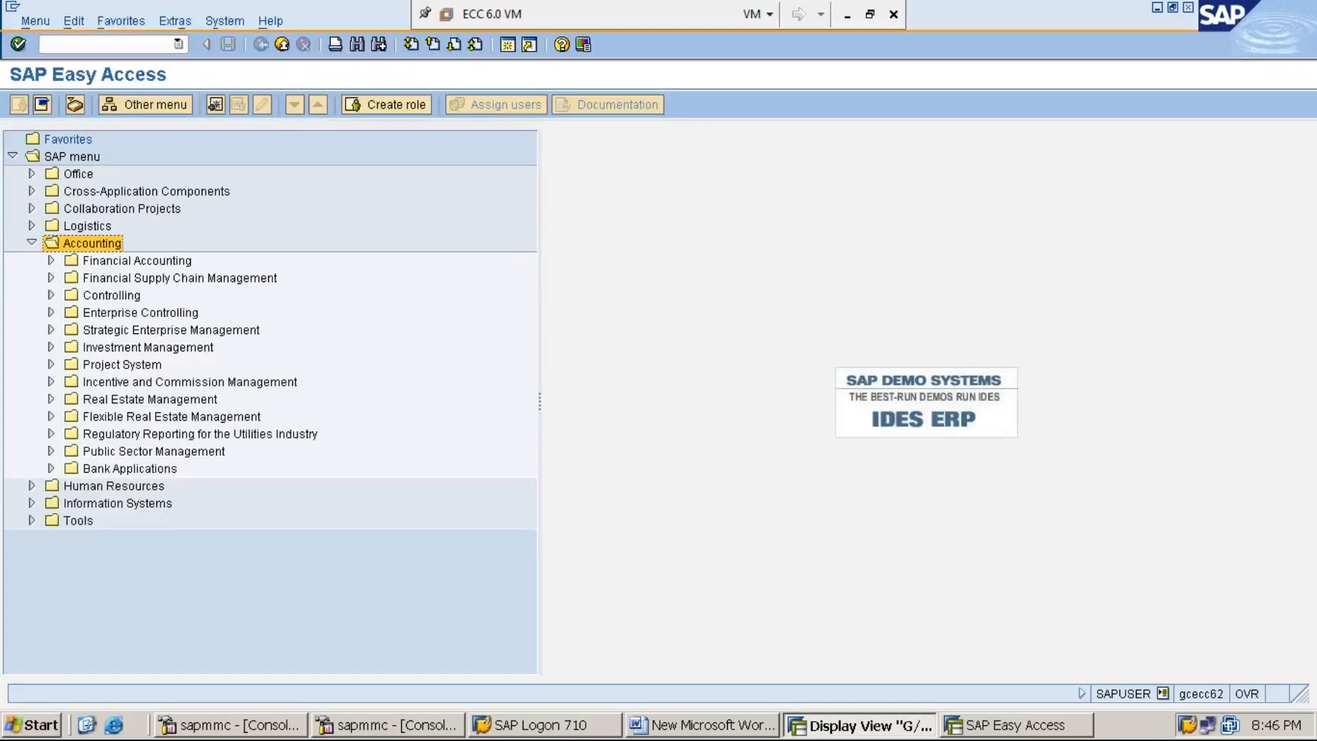
double_click(137, 261)
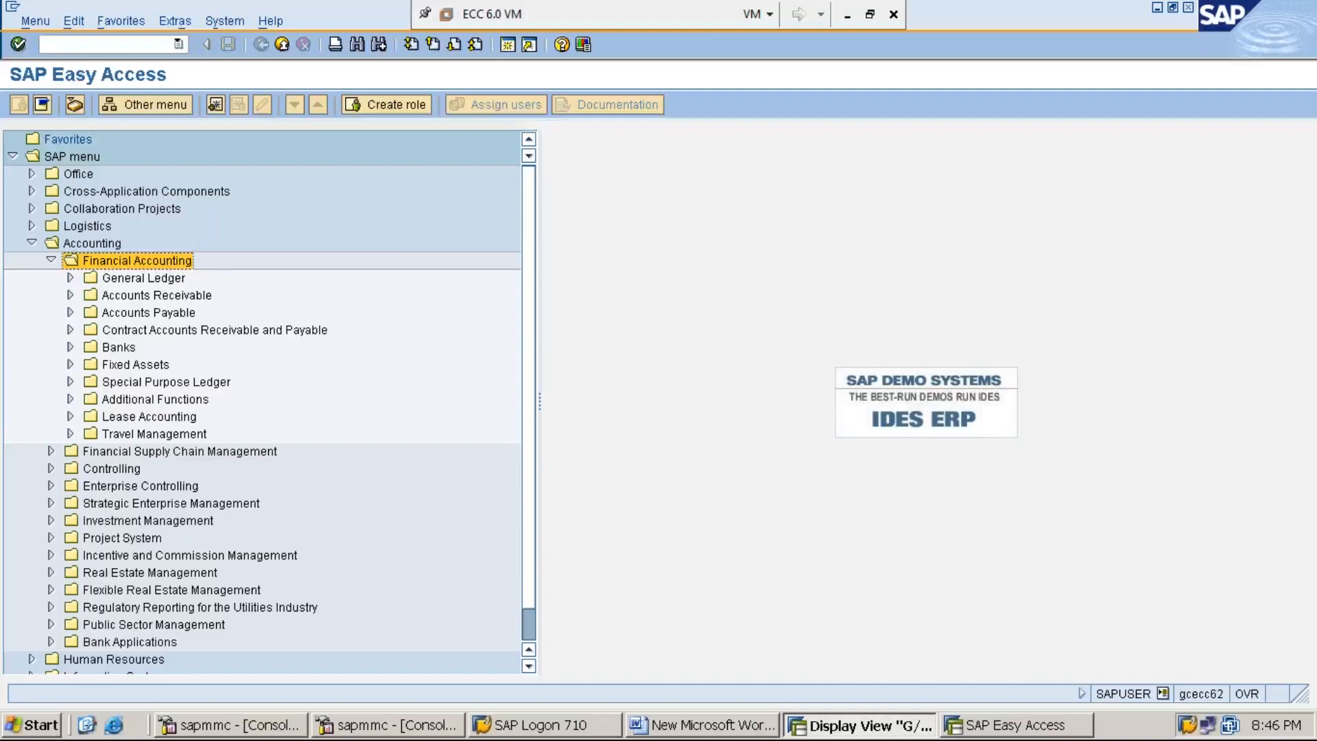
double_click(144, 278)
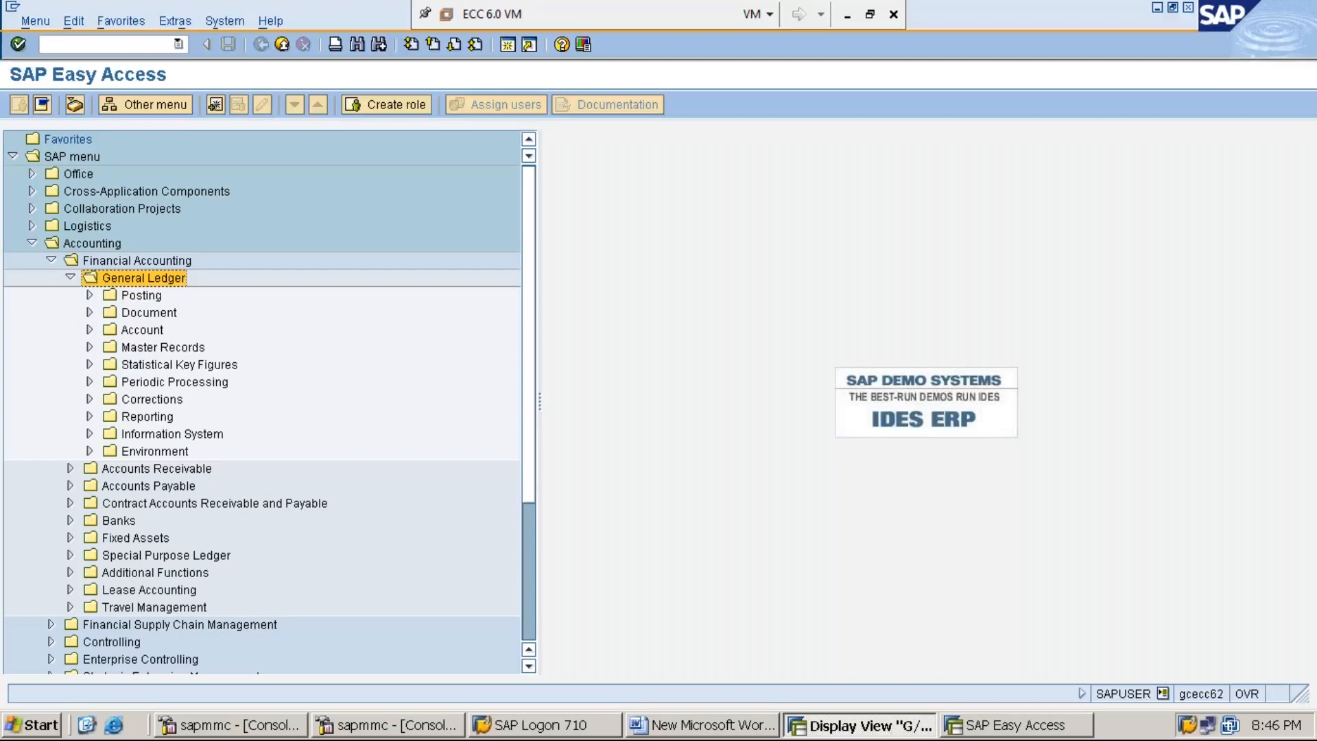
Step: Under General Ledger, expand Master Records, G/L Accounts and Individual Processing to reach the account maintenance transactions
key(Down)
key(Down)
key(Down)
key(Down)
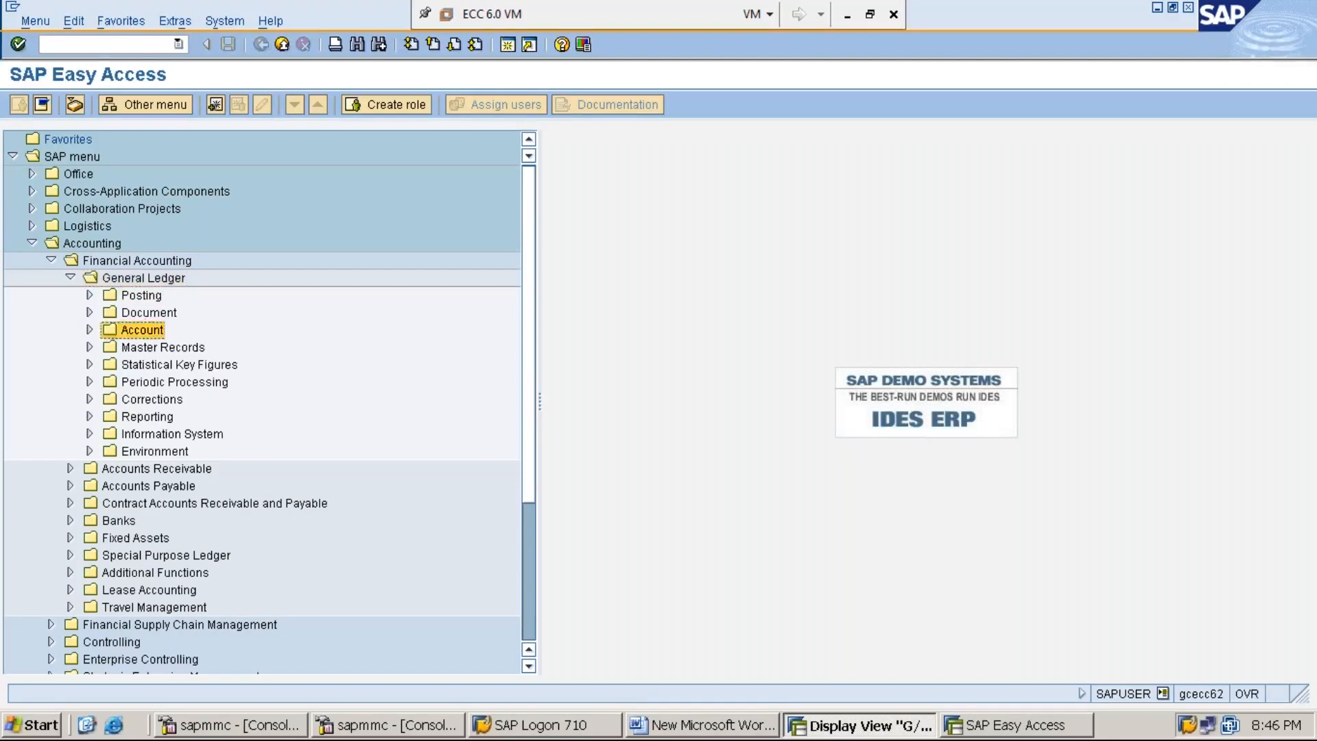
key(Right)
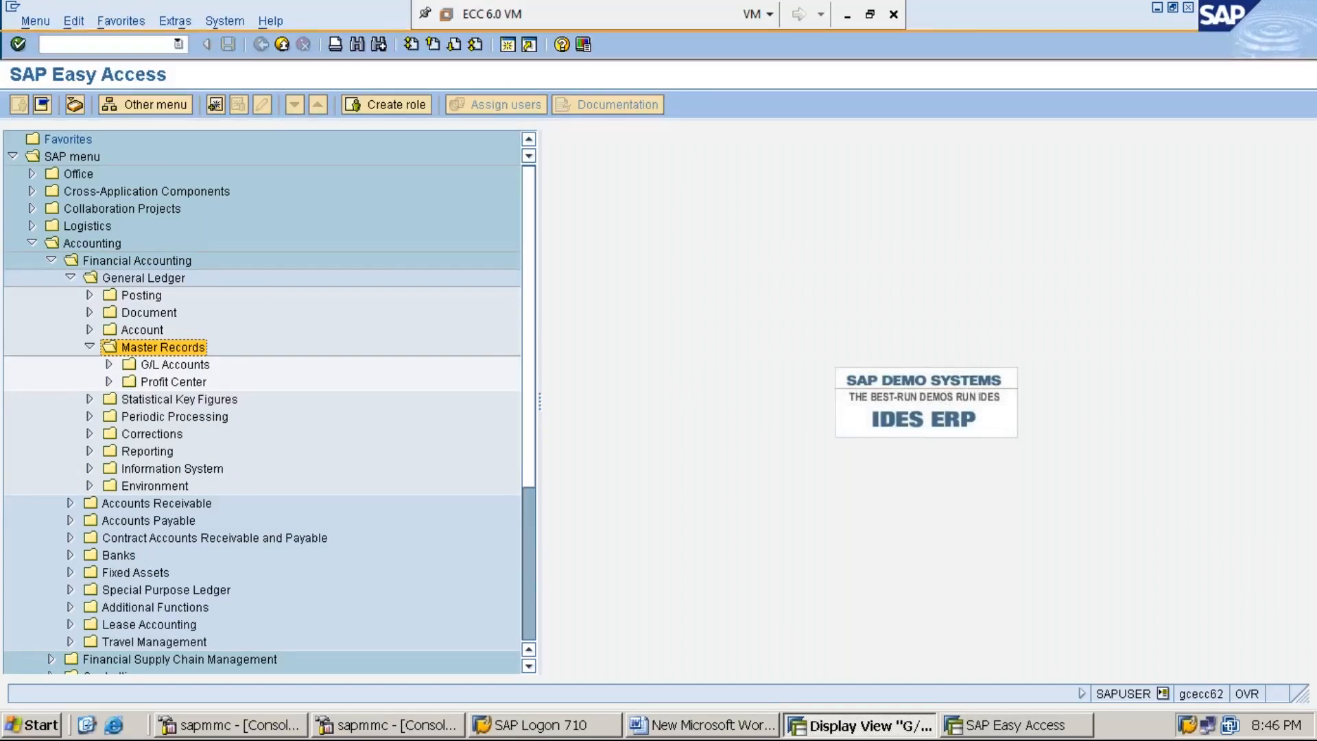
click(174, 365)
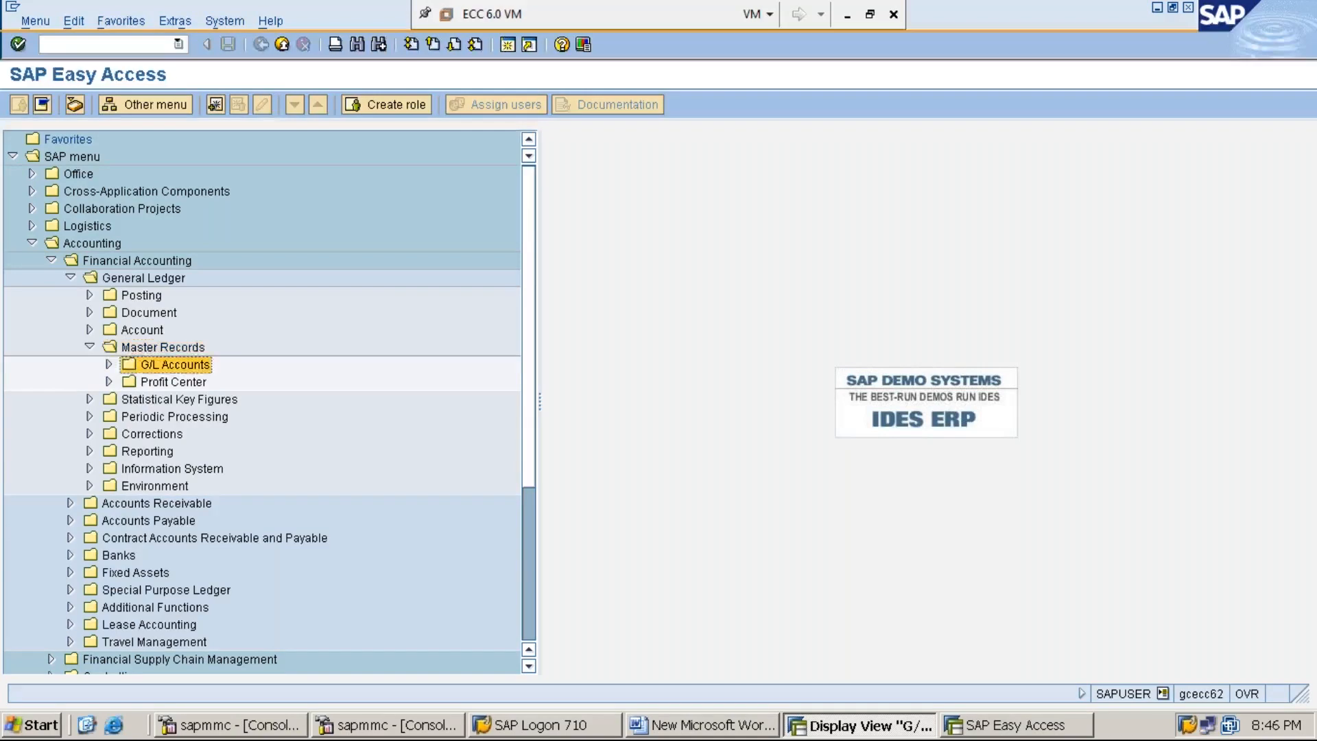
key(Right)
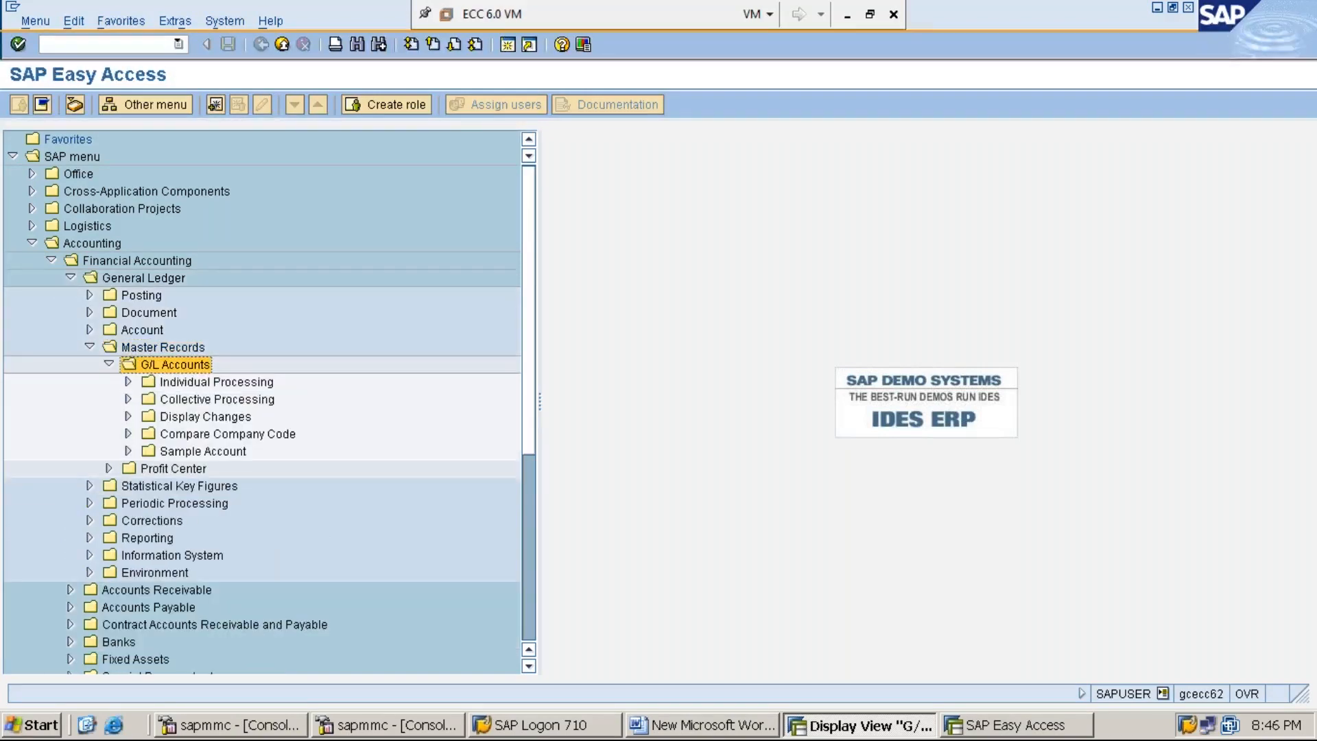
double_click(217, 382)
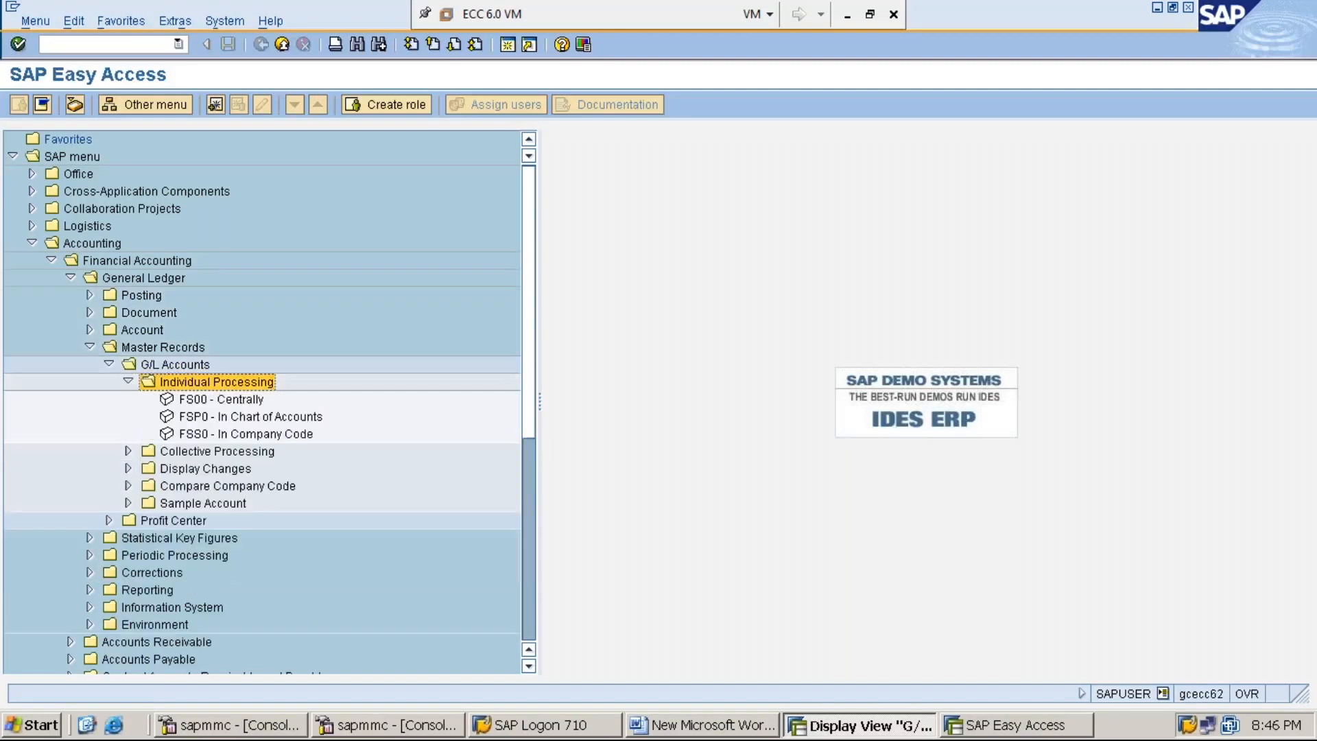
key(Left)
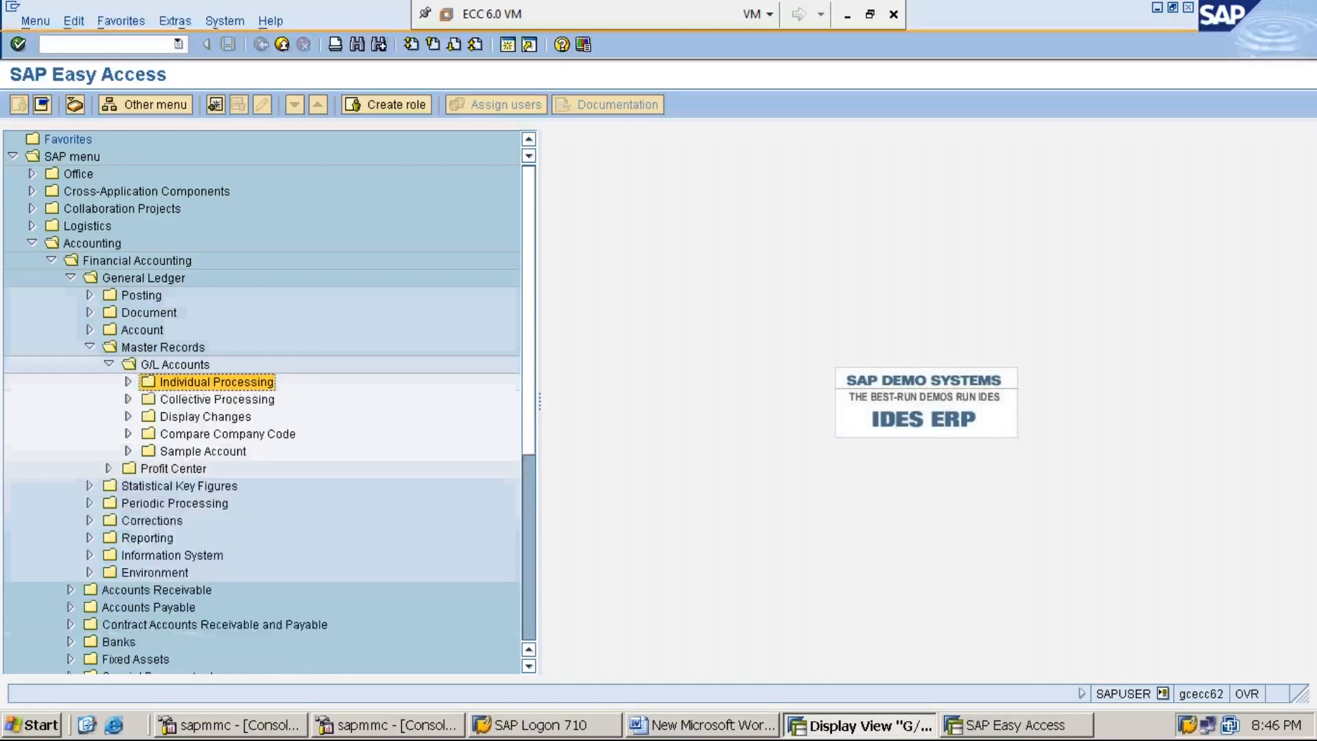
key(Right)
key(Left)
key(Right)
key(Left)
key(Right)
key(Left)
key(Right)
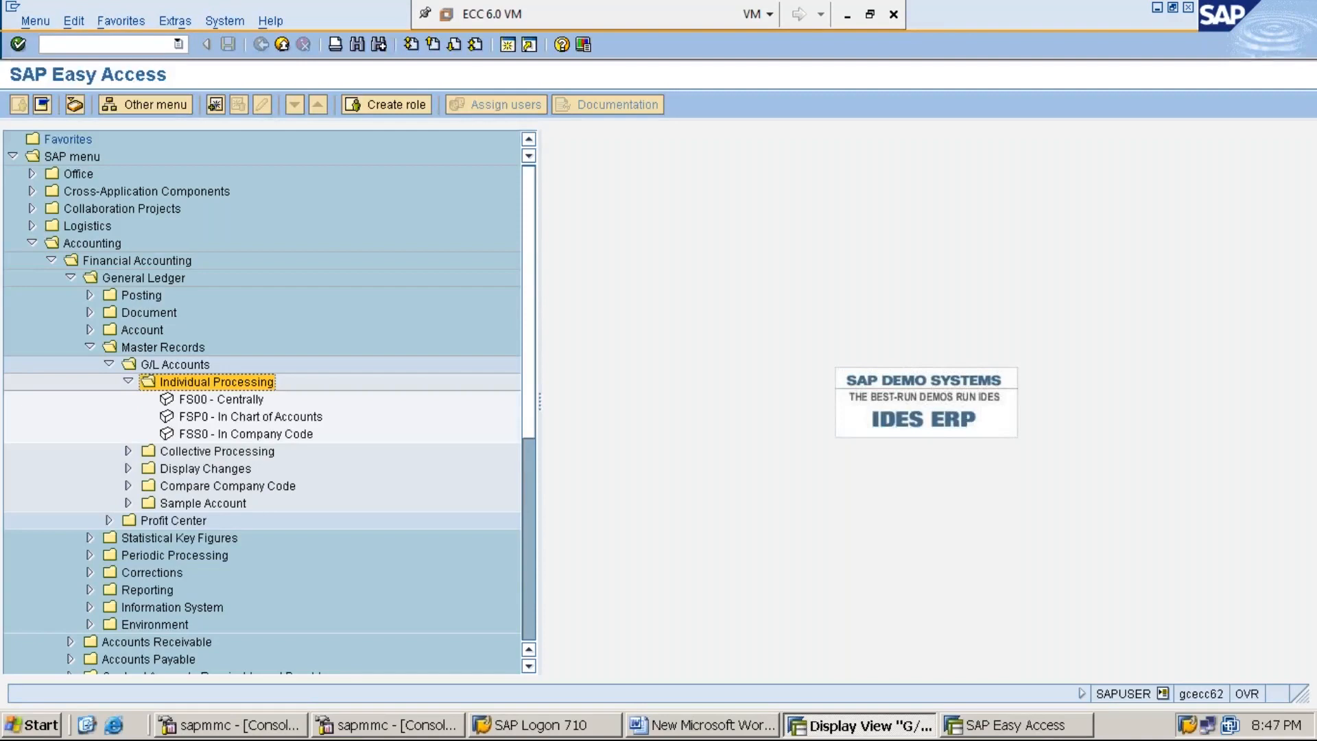
Step: Open transaction FSP0 for maintaining G/L accounts in the chart of accounts
key(Down)
key(Down)
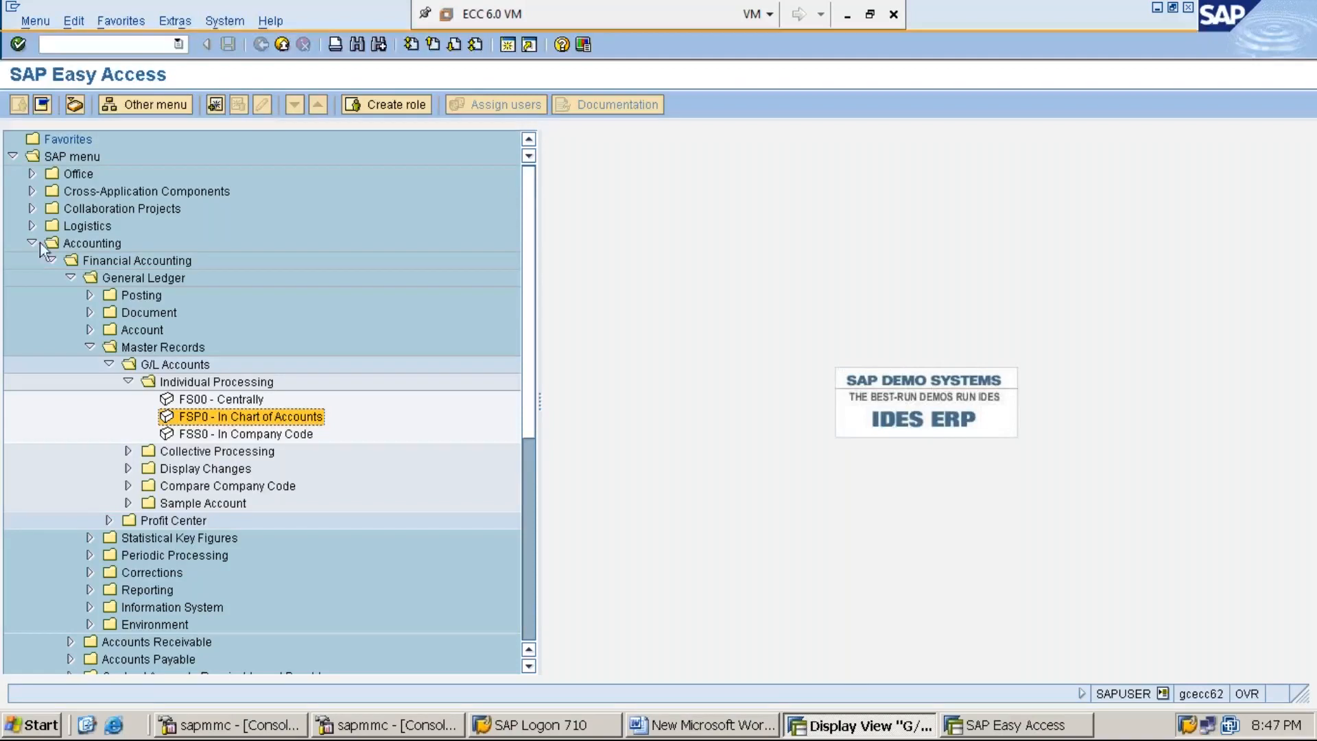
double_click(241, 415)
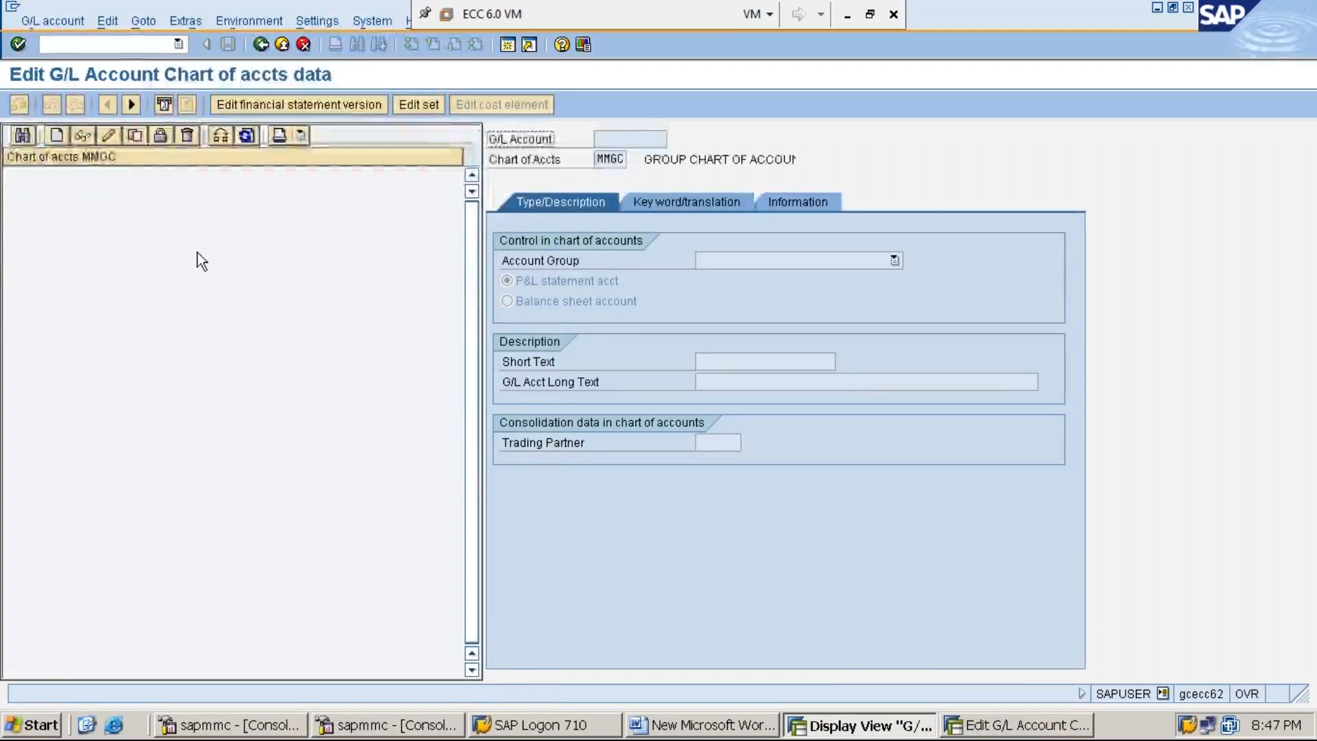
Step: Start creating a G/L account numbered MM2001, consulting the MMGC account group number ranges in the other session
click(58, 138)
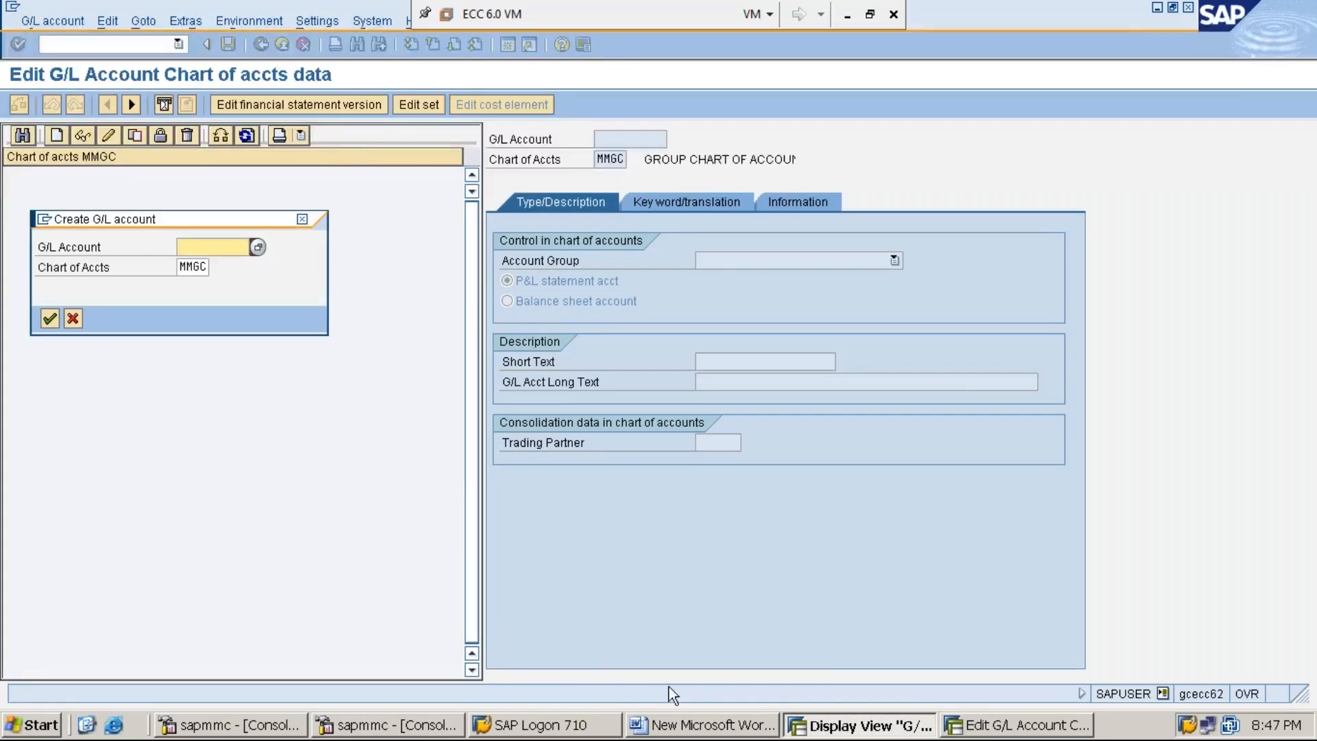
click(745, 731)
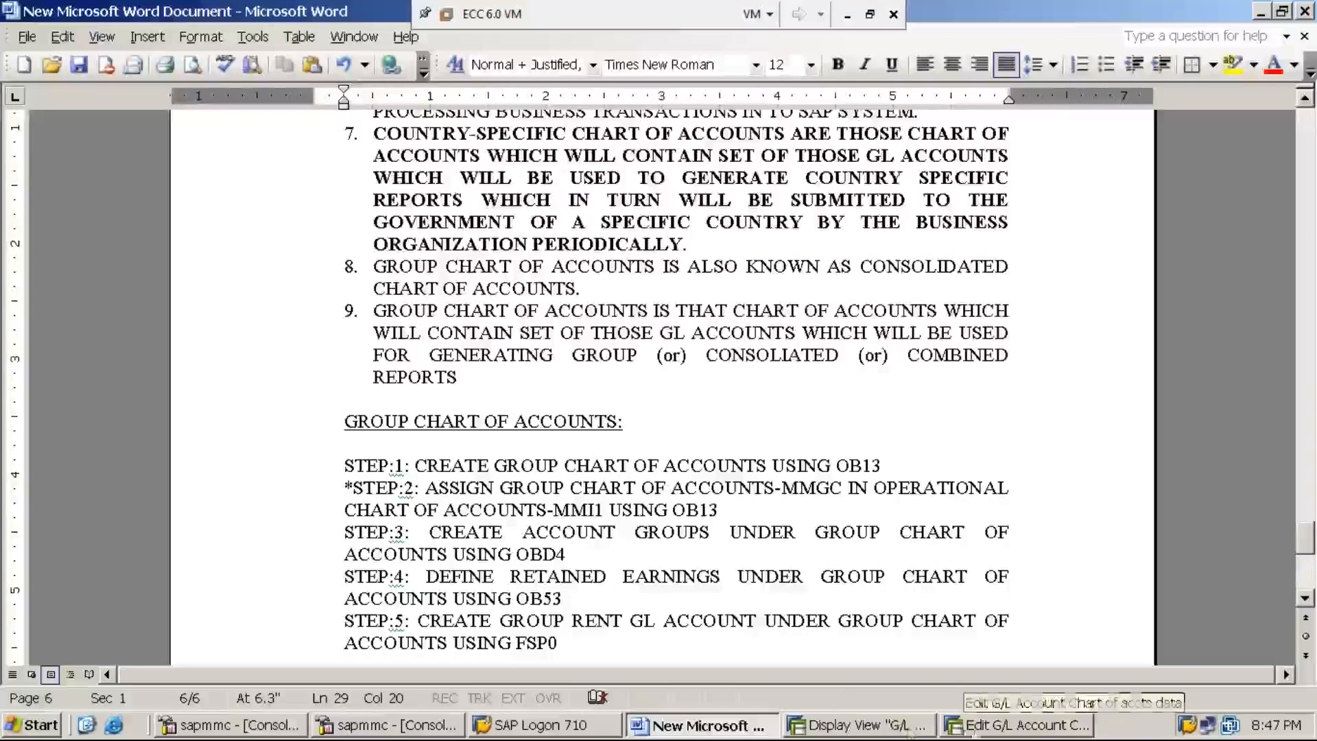
click(884, 728)
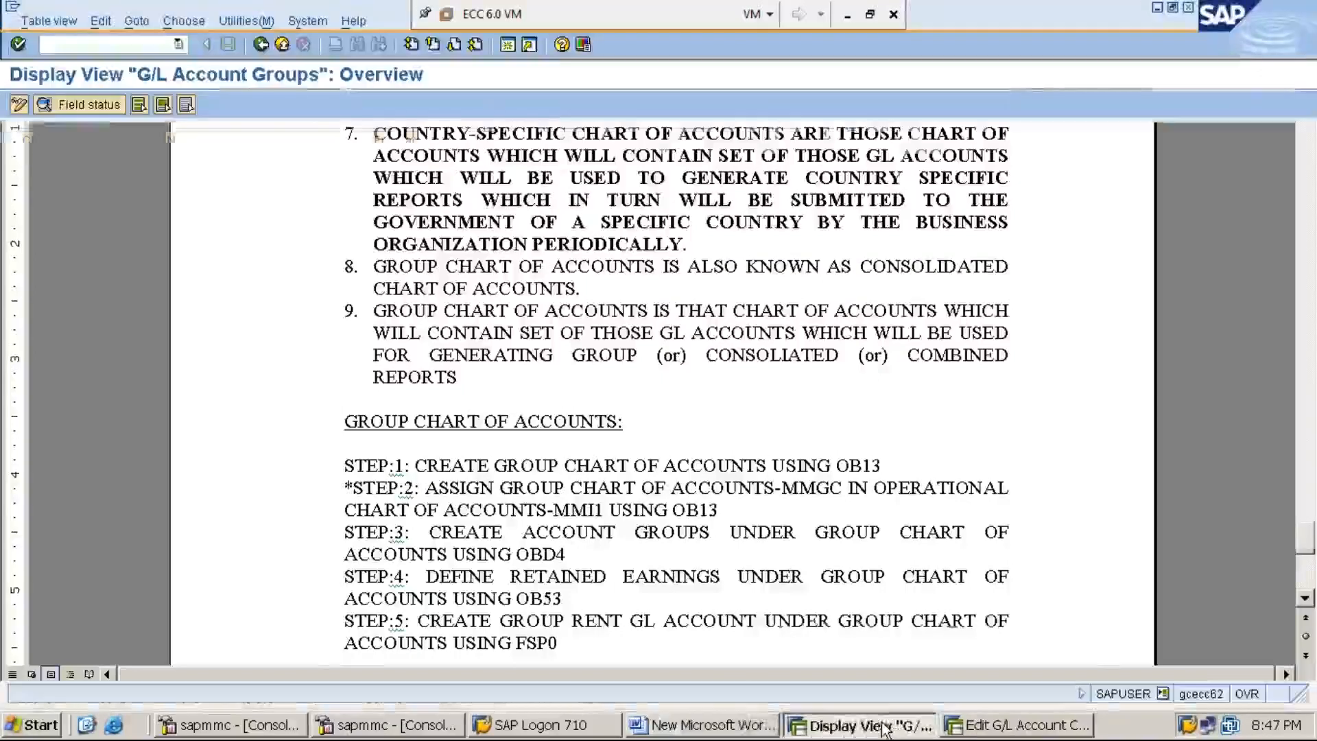
click(272, 181)
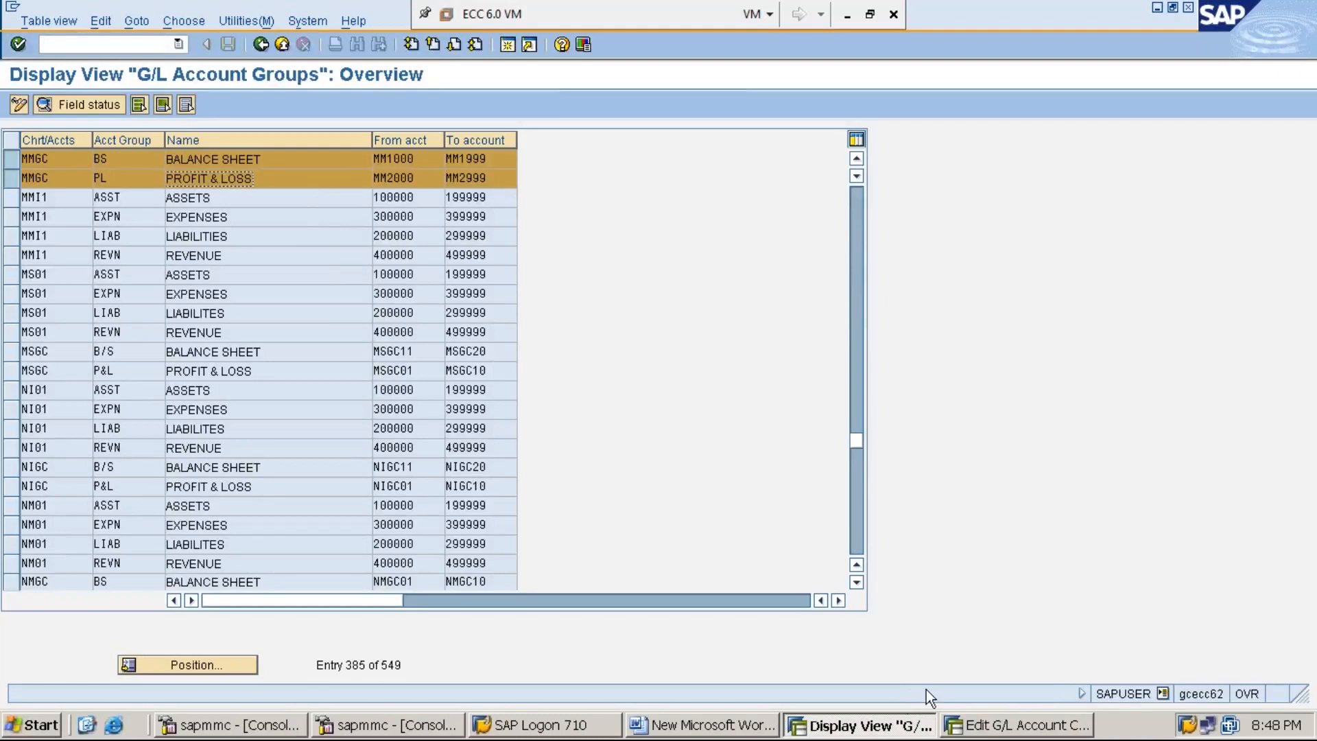
click(990, 729)
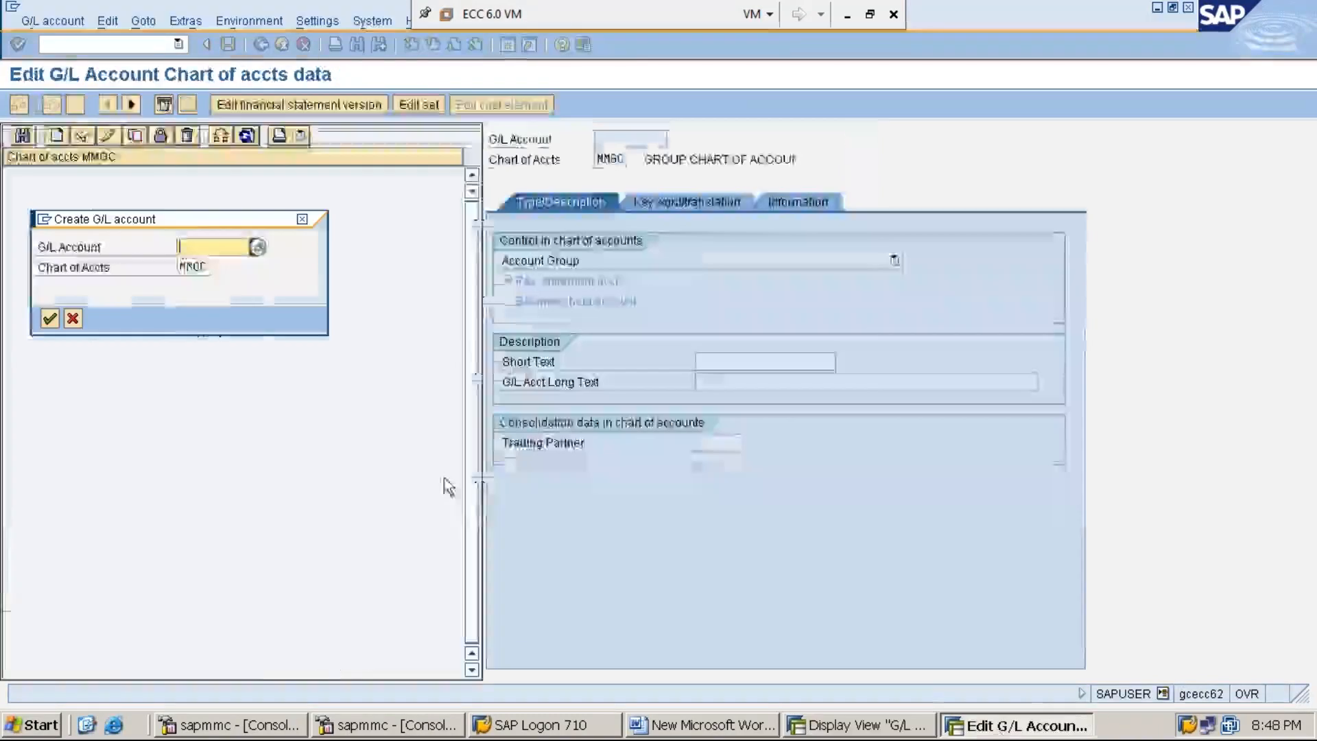
text(MM2)
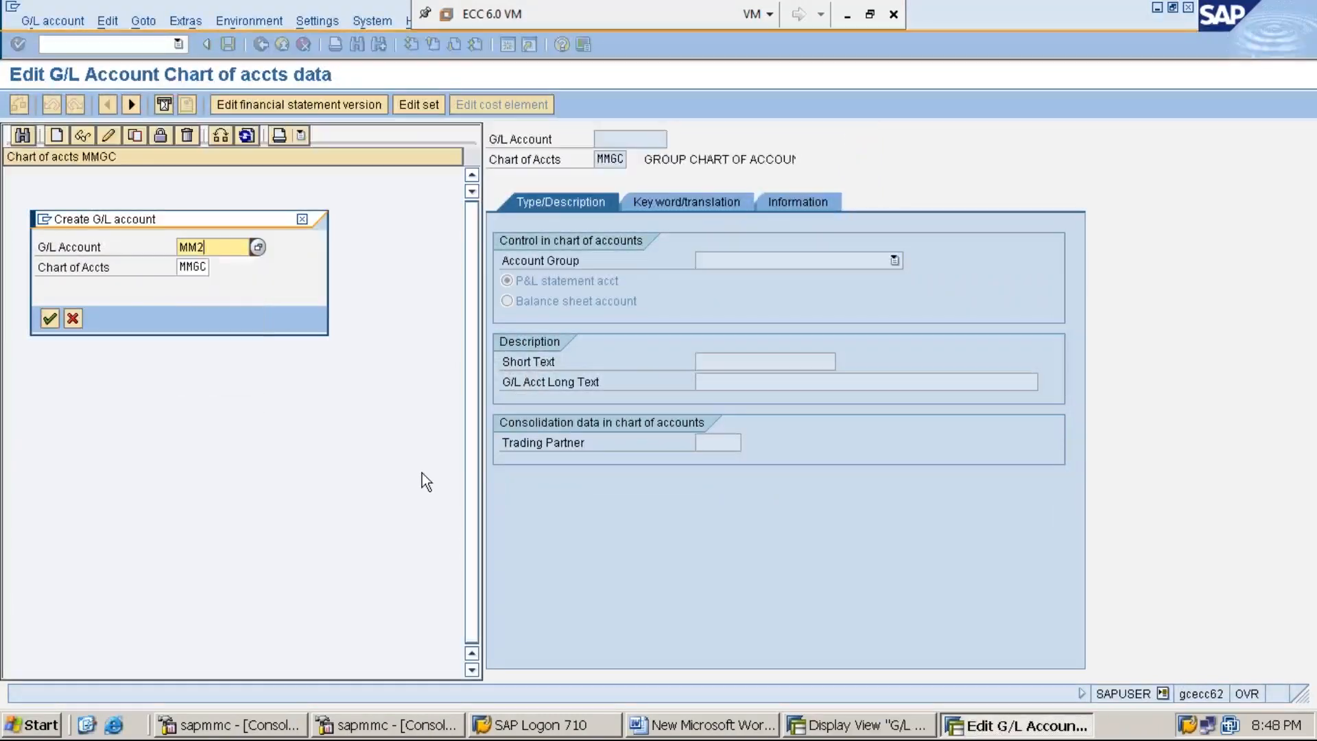
text(001)
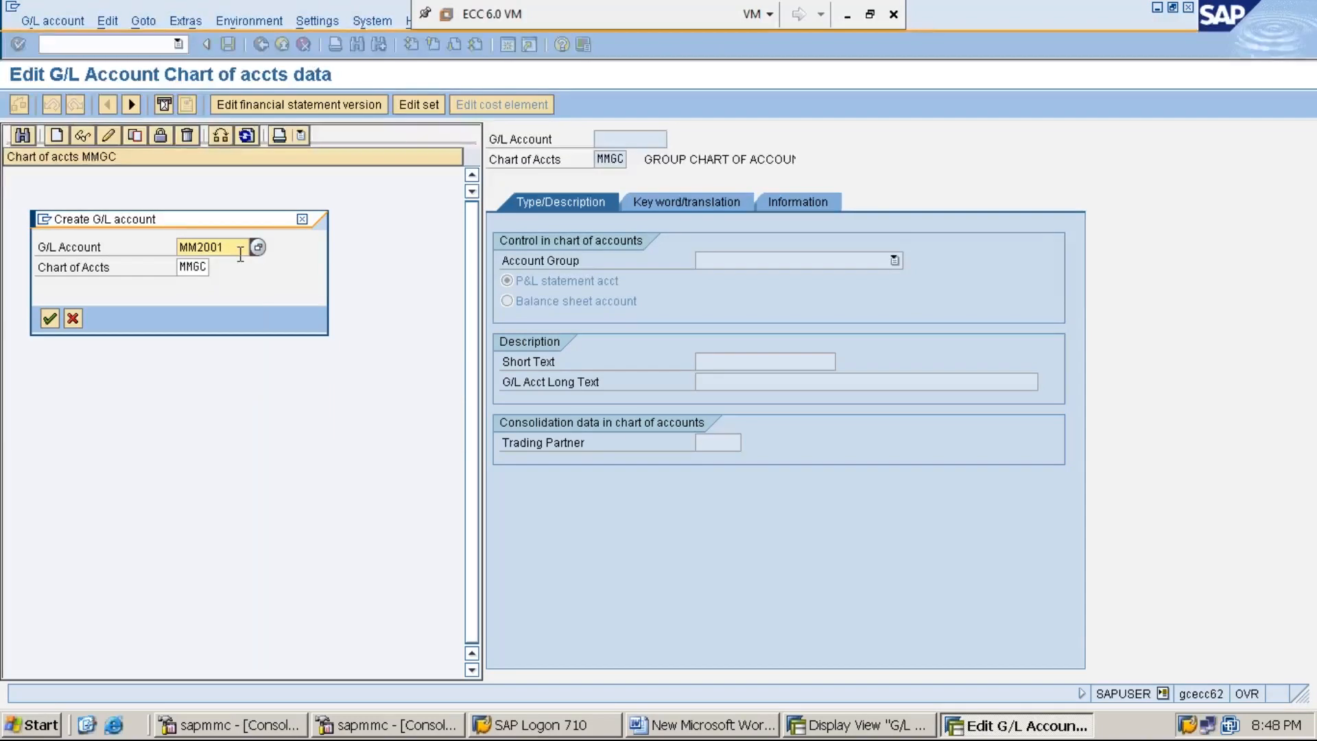
Step: Check the account number and chart of accounts MMGC, and proceed to the account's creation form
click(182, 266)
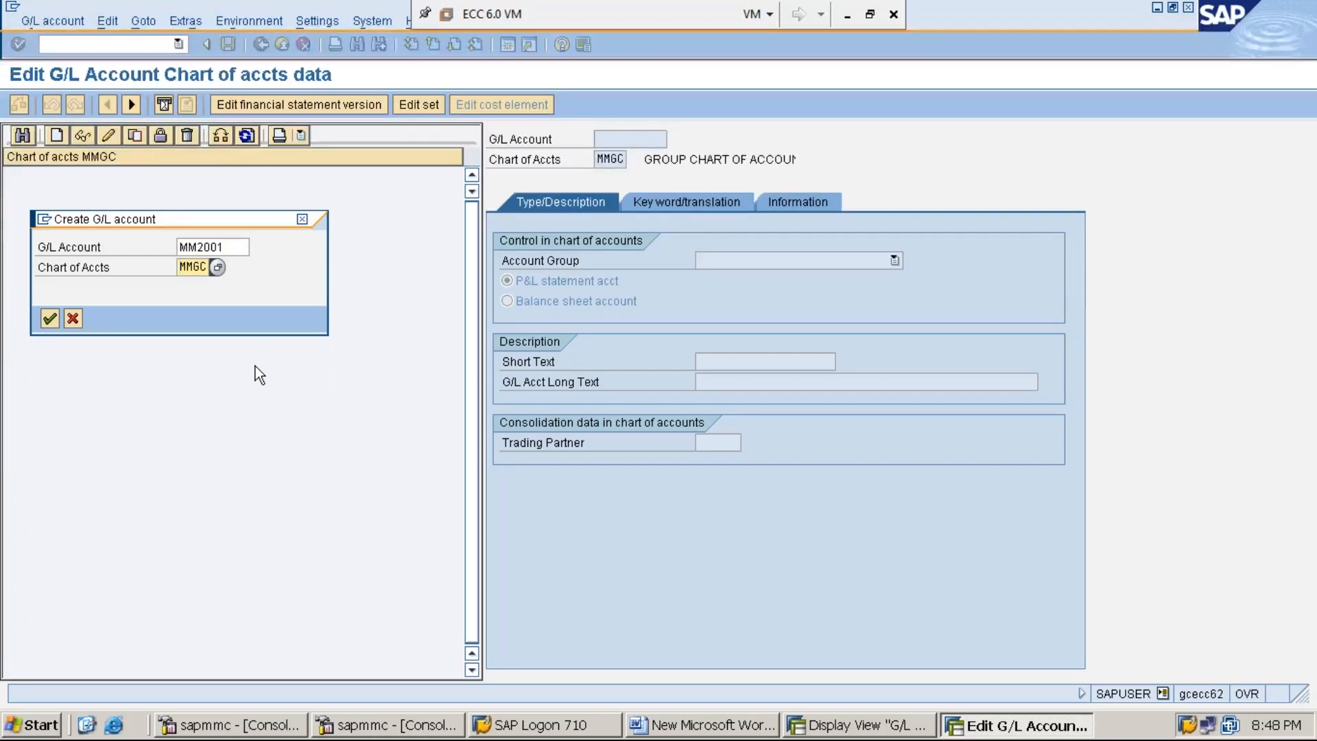
key(Right)
key(Right)
key(Right)
key(Right)
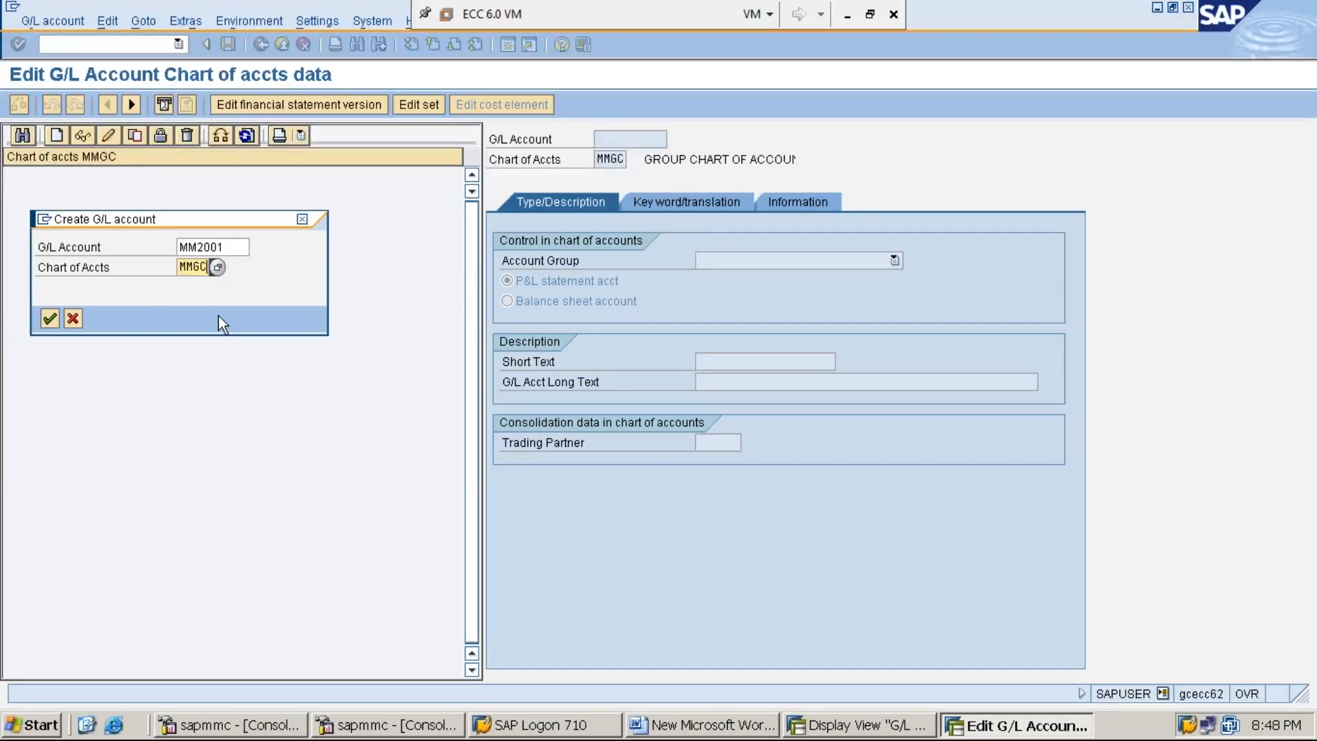
click(223, 247)
click(188, 267)
key(Return)
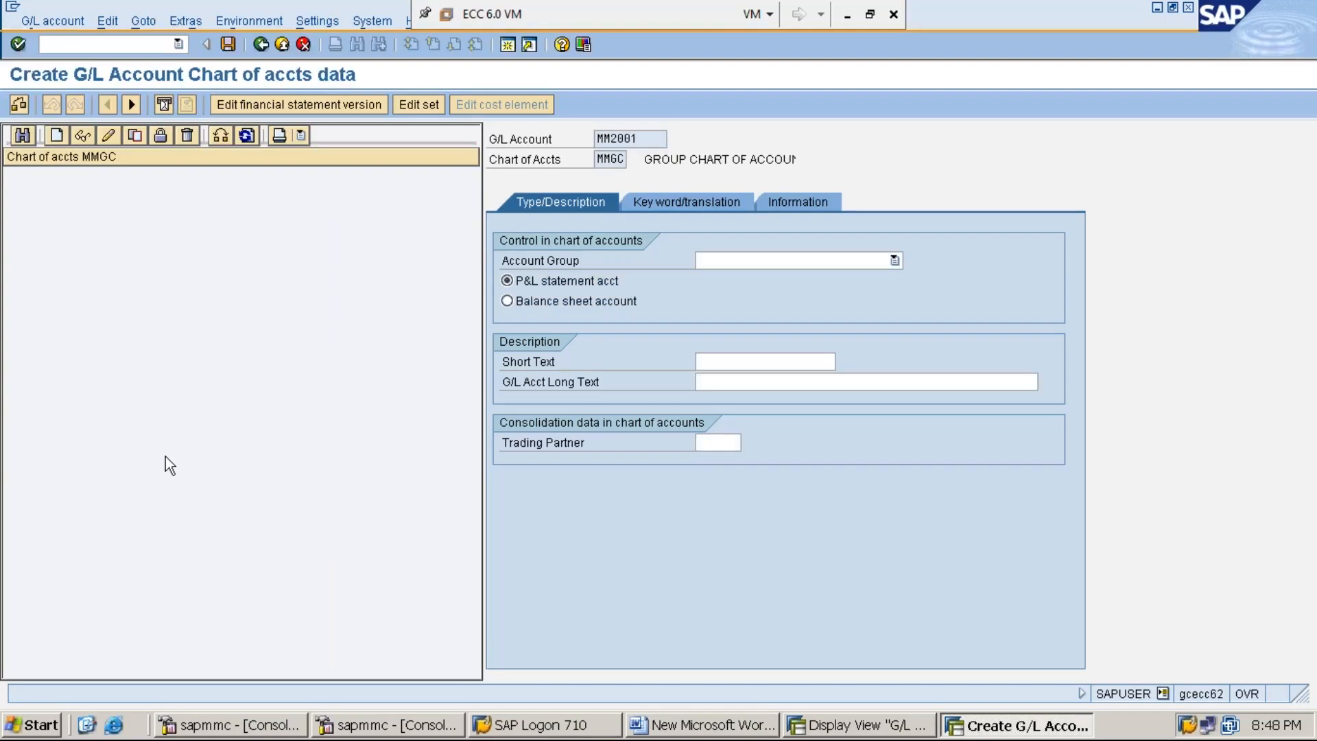
Step: Assign account MM2001 to the PROFIT & LOSS account group, checking the MMGC number ranges in the other session
click(894, 261)
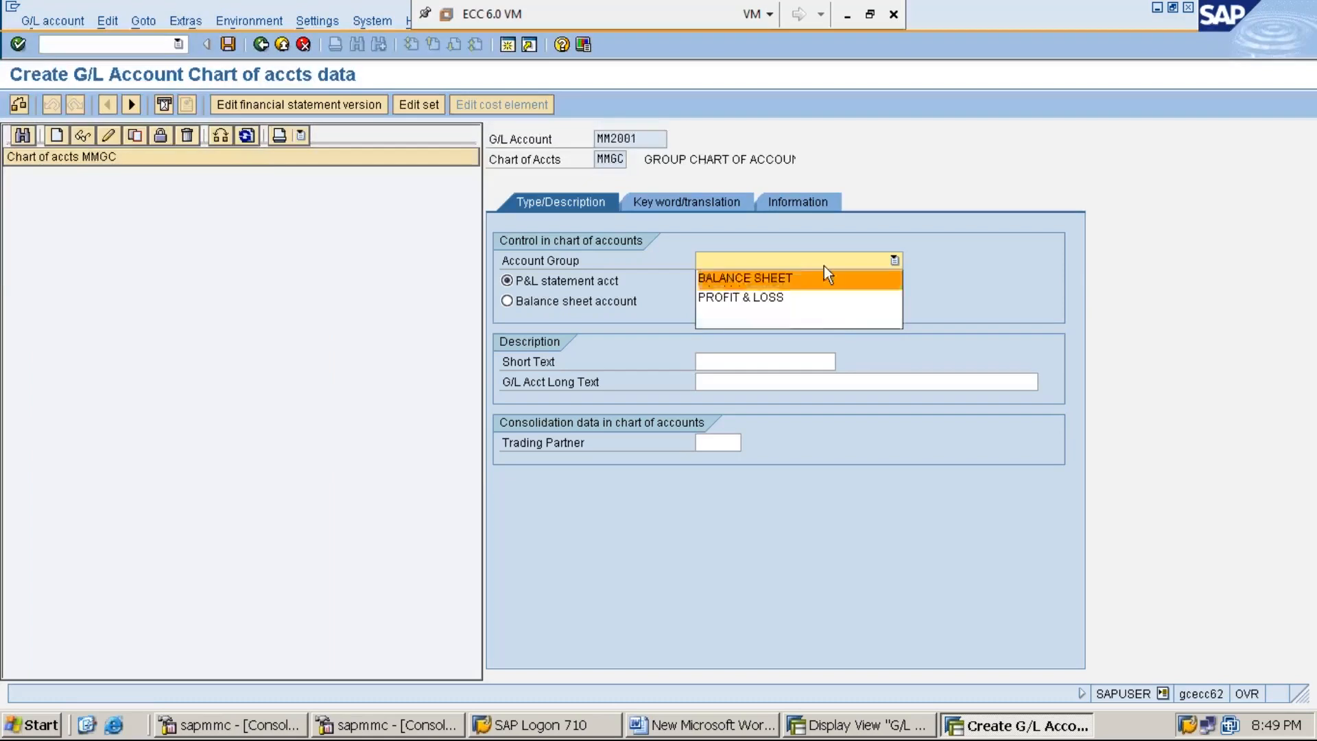
key(alt+Tab)
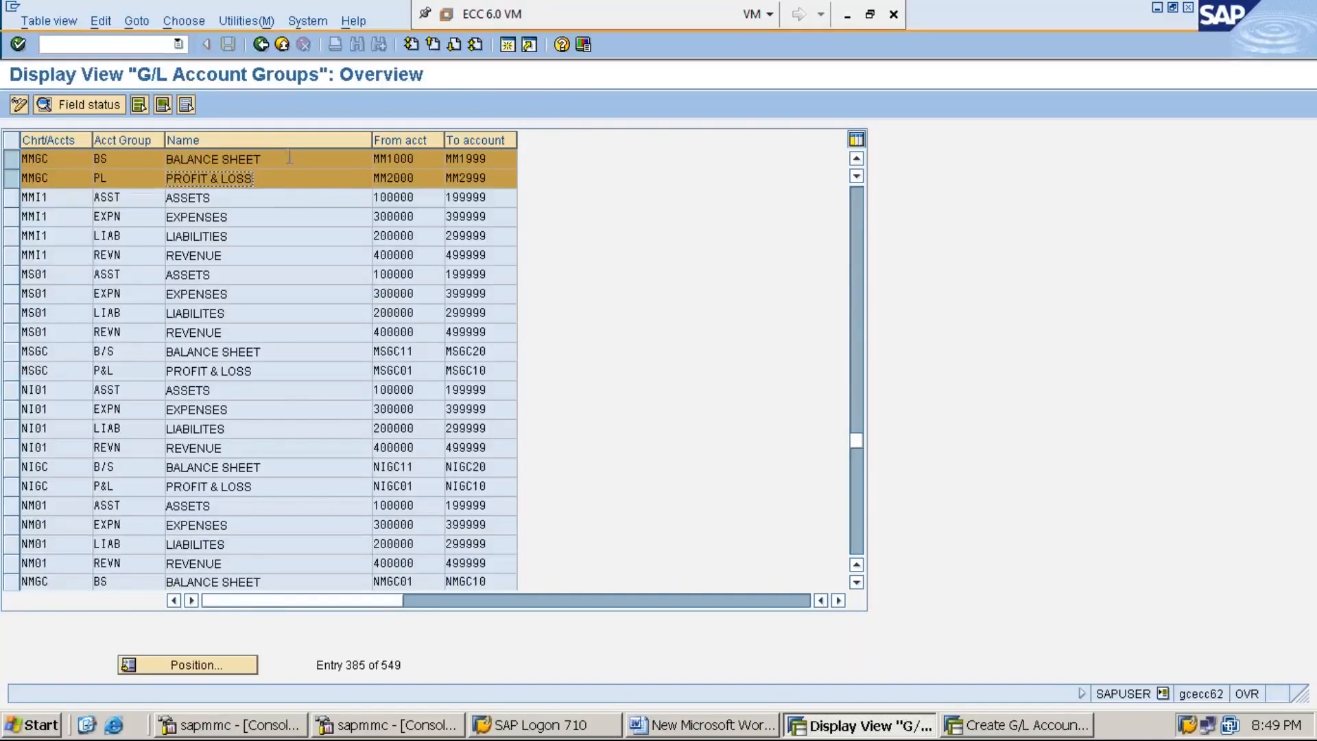
key(alt+Tab)
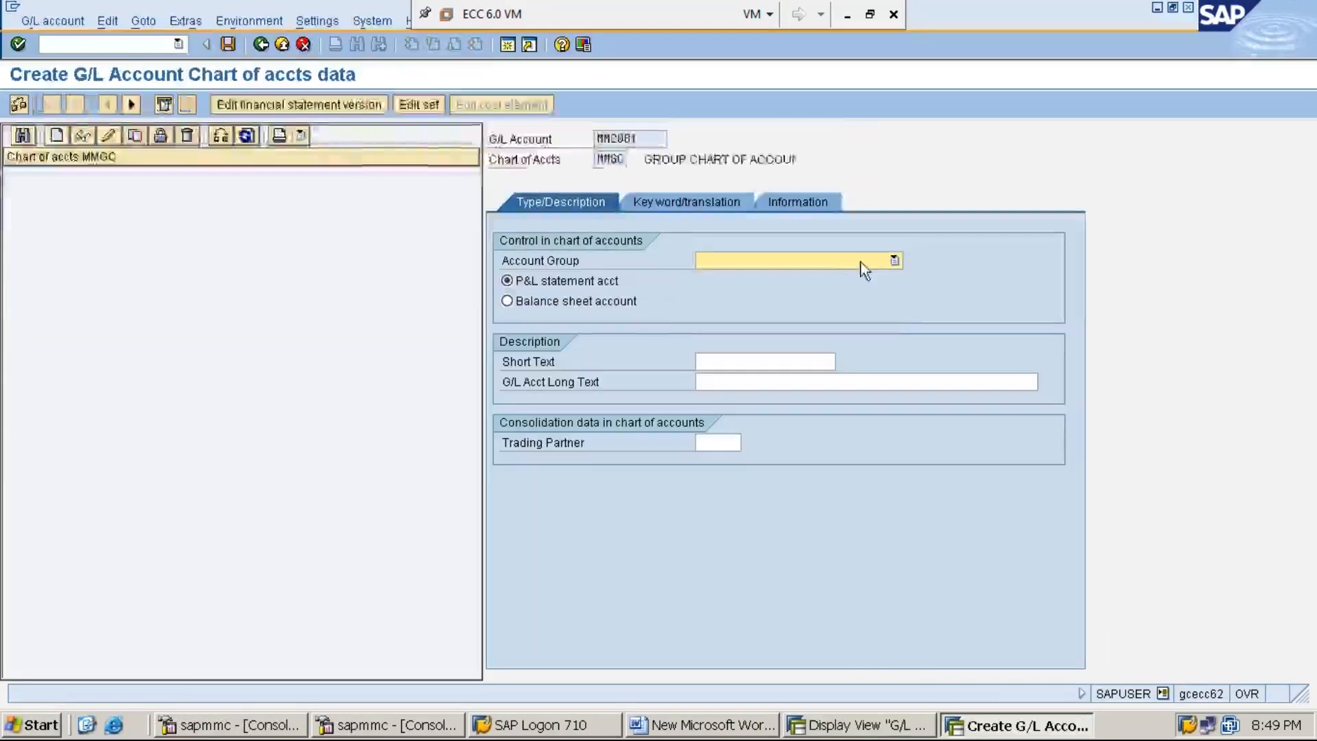
click(876, 260)
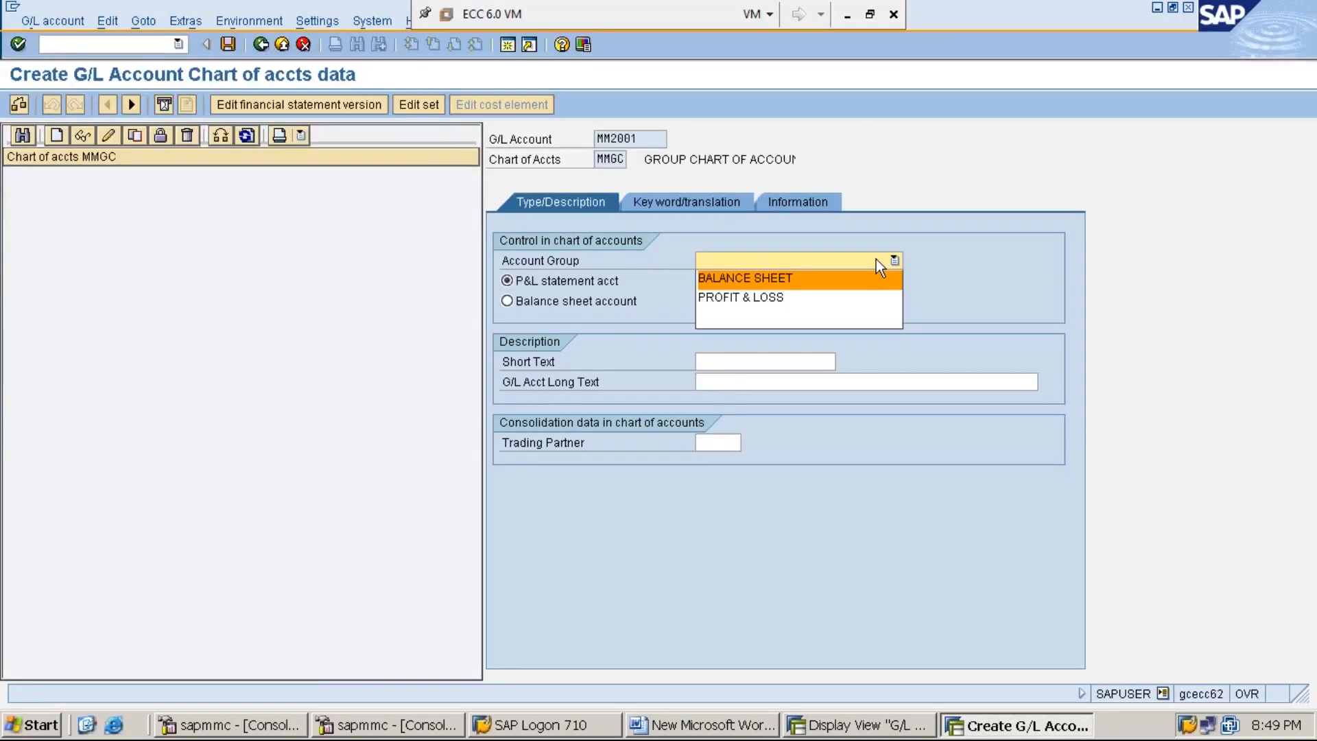
click(789, 297)
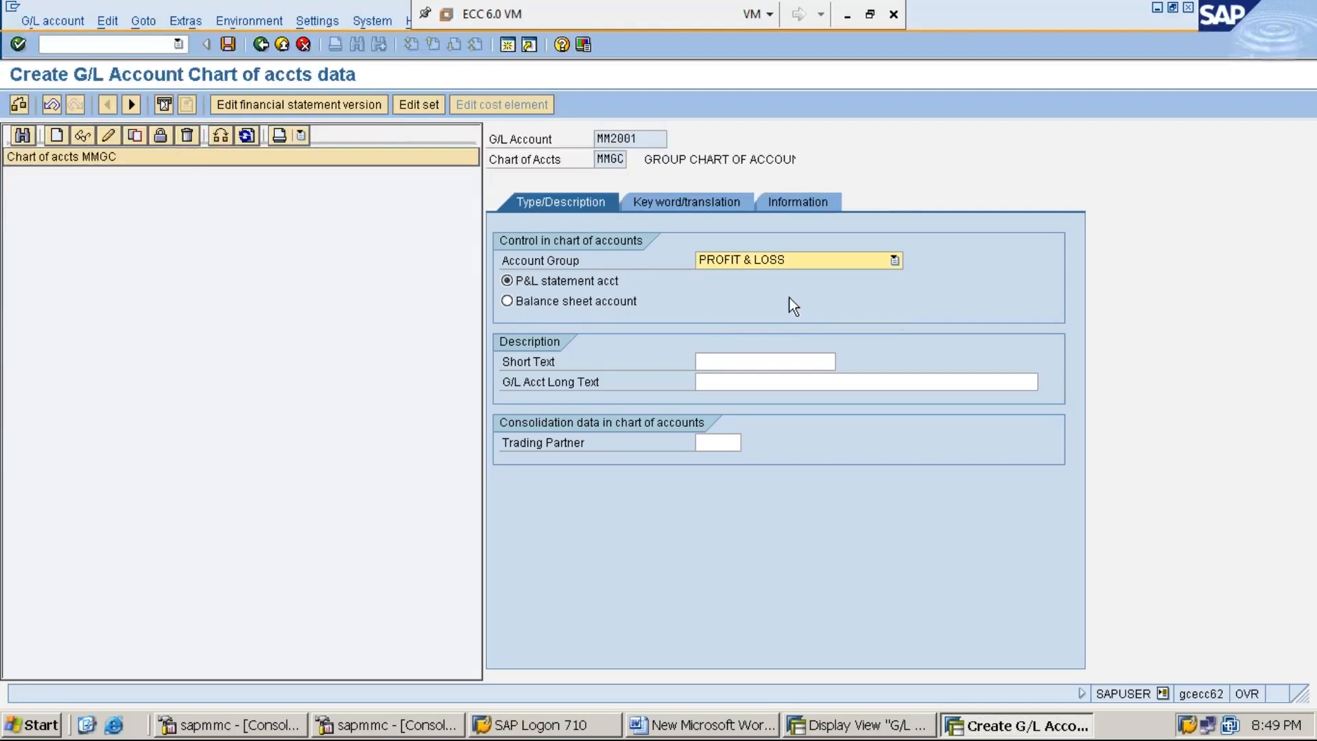
click(894, 260)
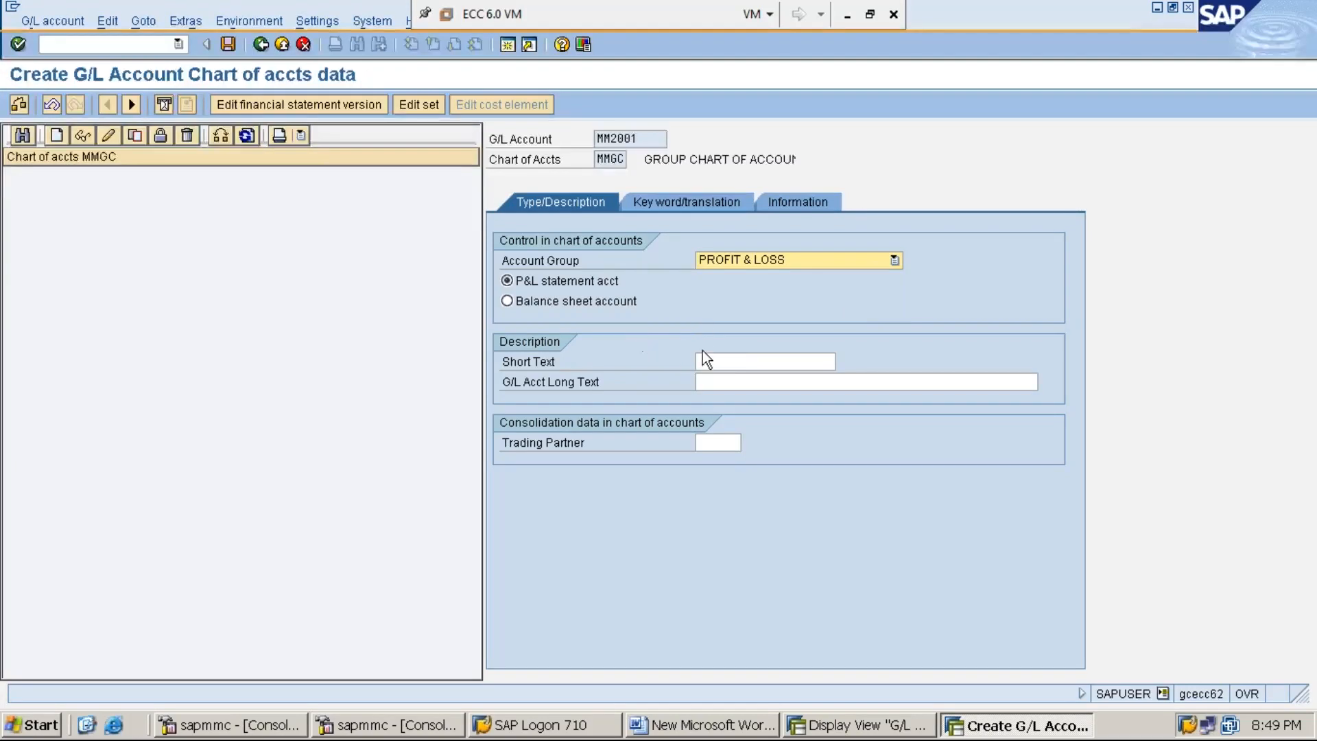
Step: Enter GROUP RENT A/C as the short text of account MM2001
click(739, 361)
text(GRO)
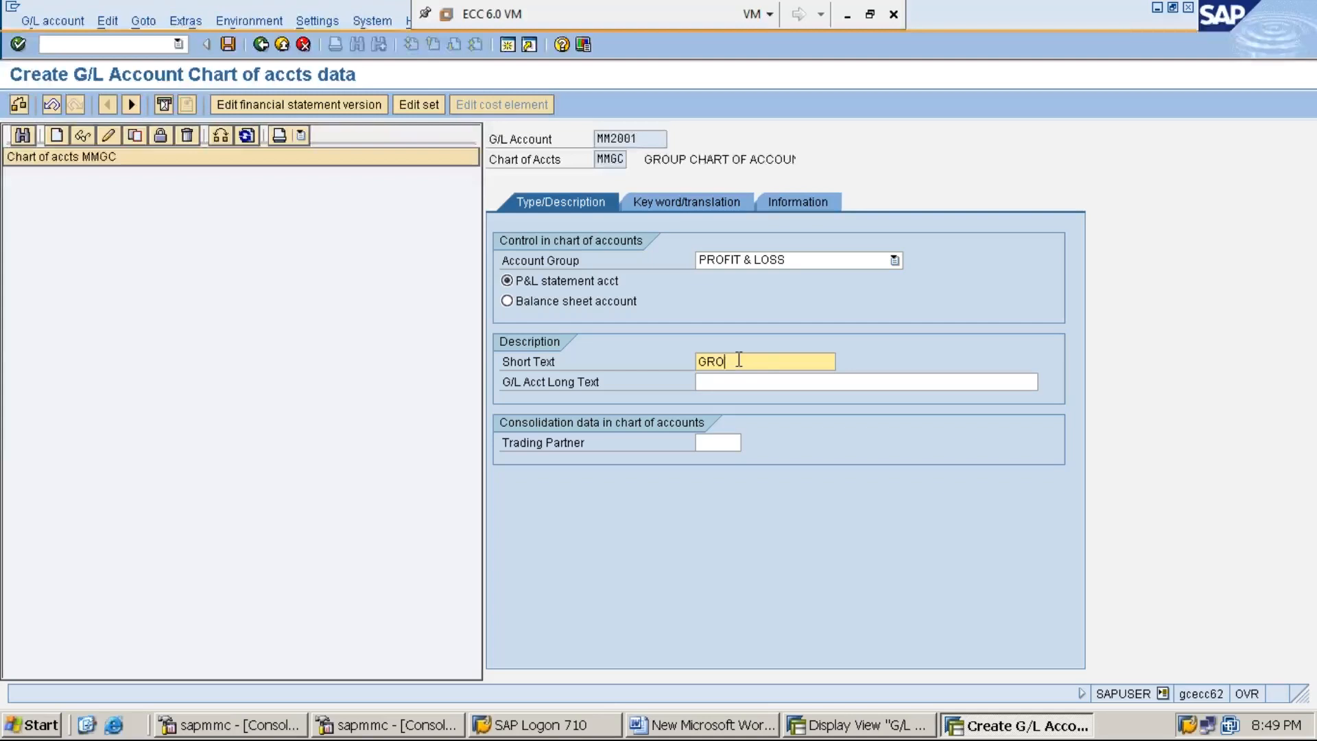
text(UP SAL)
text(ARIES )
text(A/C)
key(BackSpace)
key(BackSpace)
key(BackSpace)
key(BackSpace)
key(BackSpace)
key(BackSpace)
key(BackSpace)
key(BackSpace)
key(BackSpace)
key(BackSpace)
key(BackSpace)
key(BackSpace)
key(BackSpace)
text(RENT ACCO)
key(BackSpace)
key(BackSpace)
key(BackSpace)
text(/C)
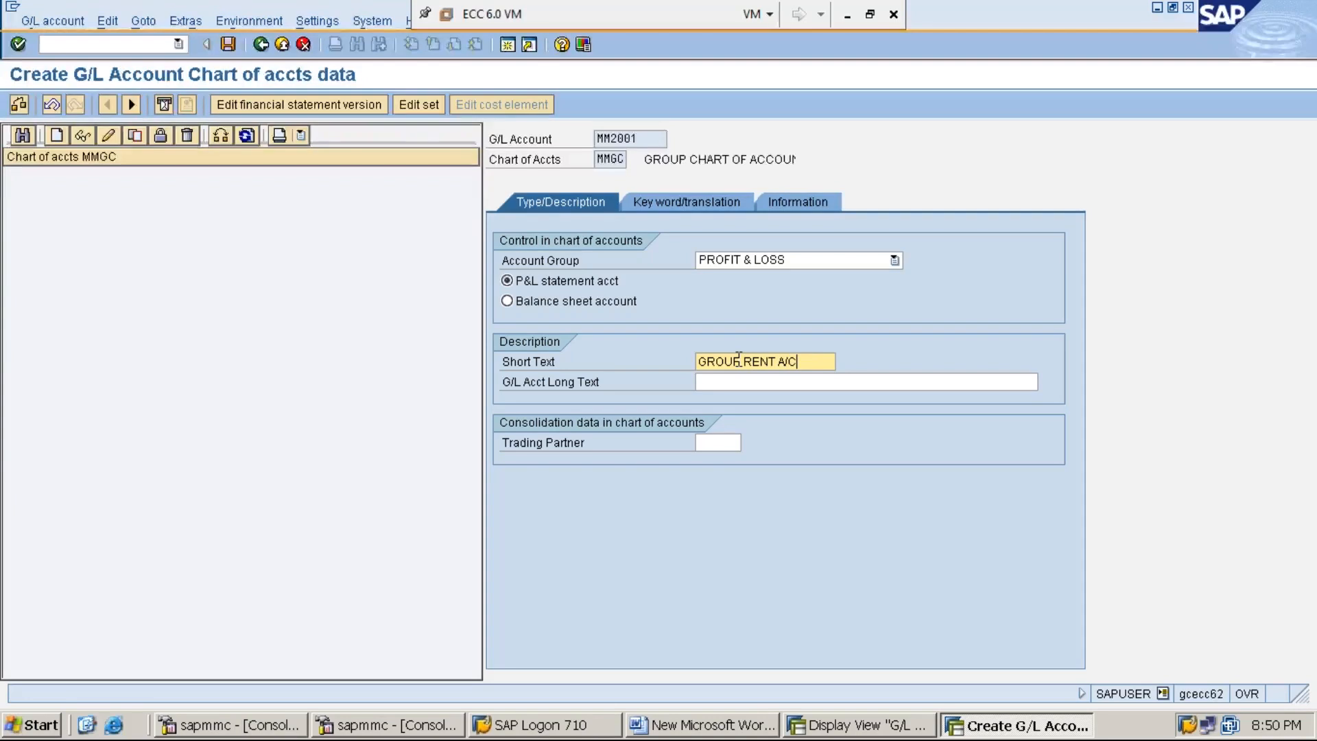
Step: Enter GROUP RENT ACCOUNT as the G/L account long text and save the account
click(798, 379)
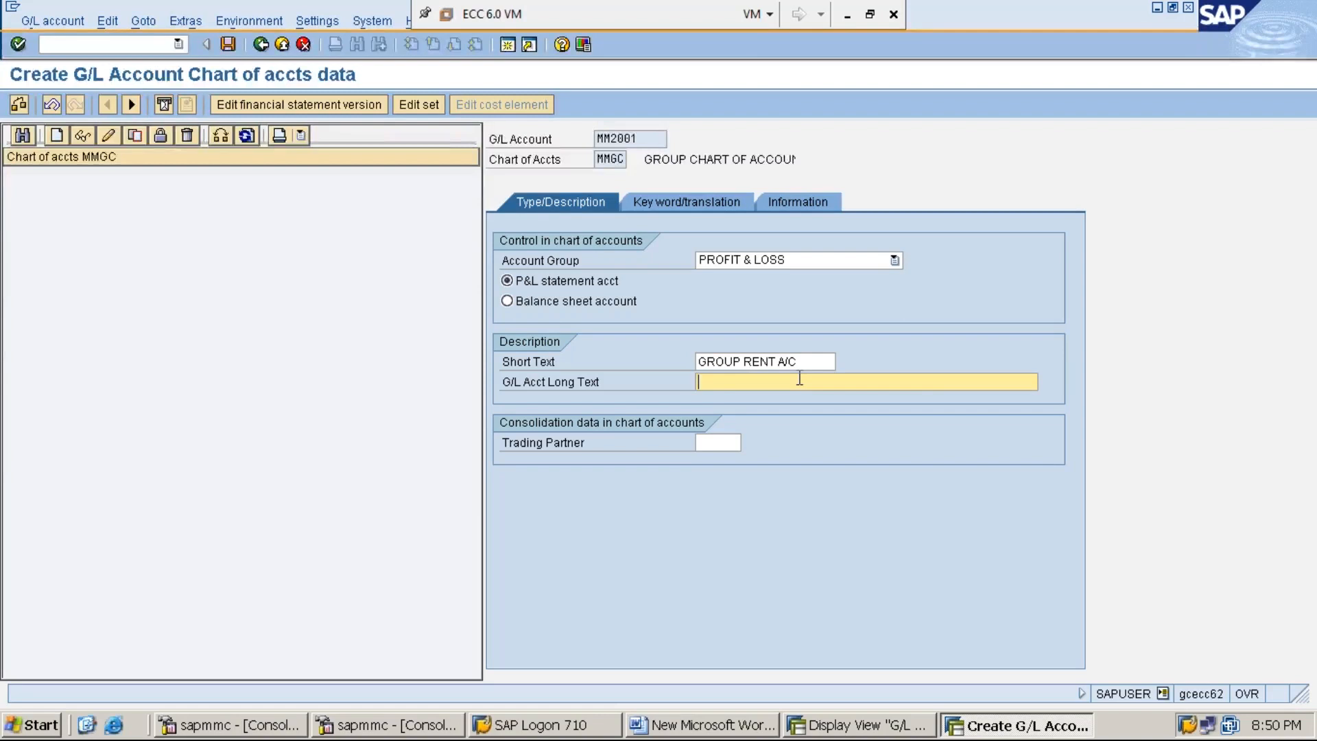
text(GRO)
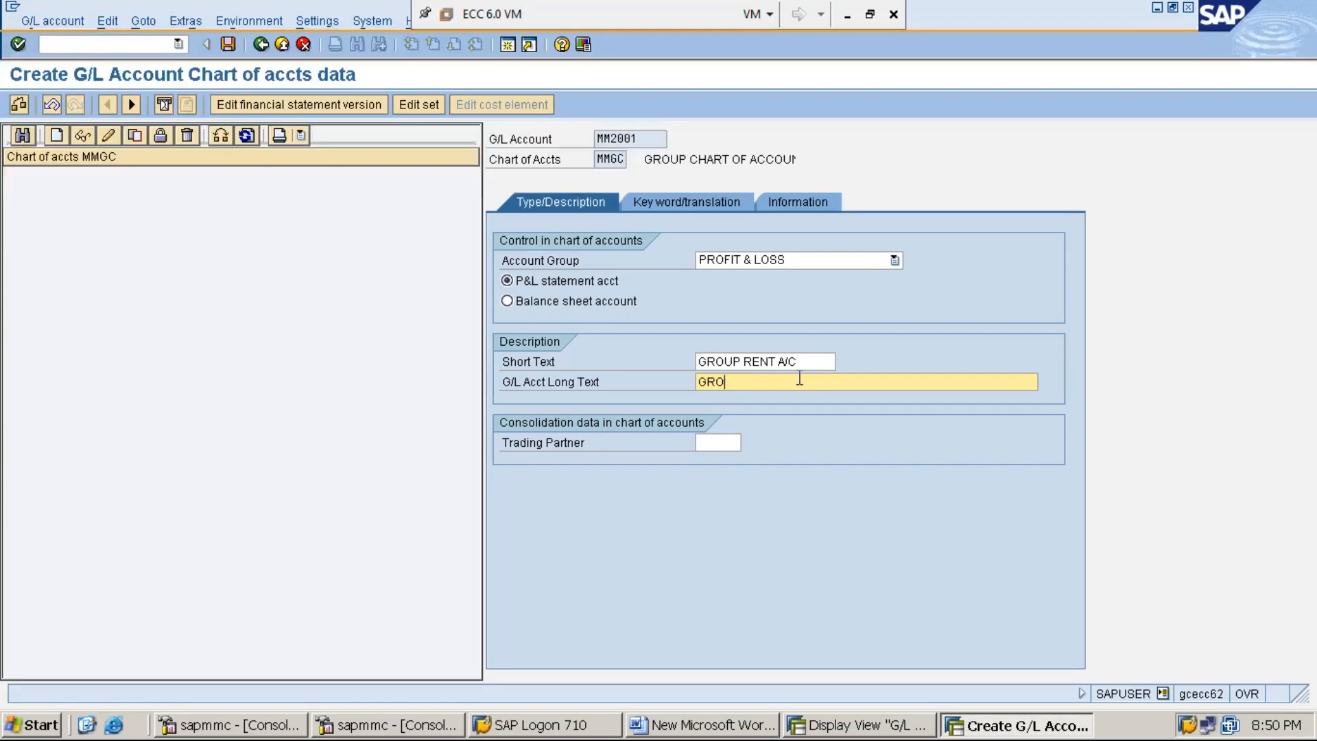
text(UP RENT ACCOUNT)
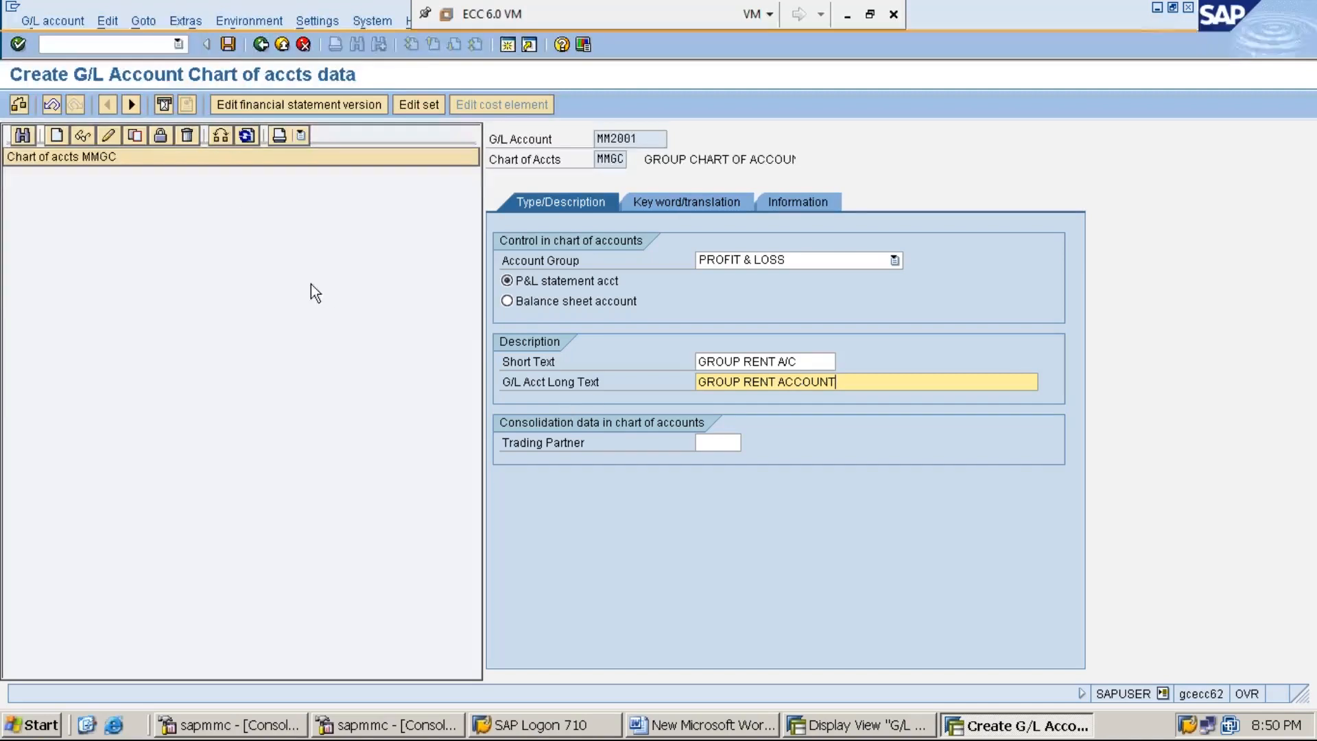
click(228, 44)
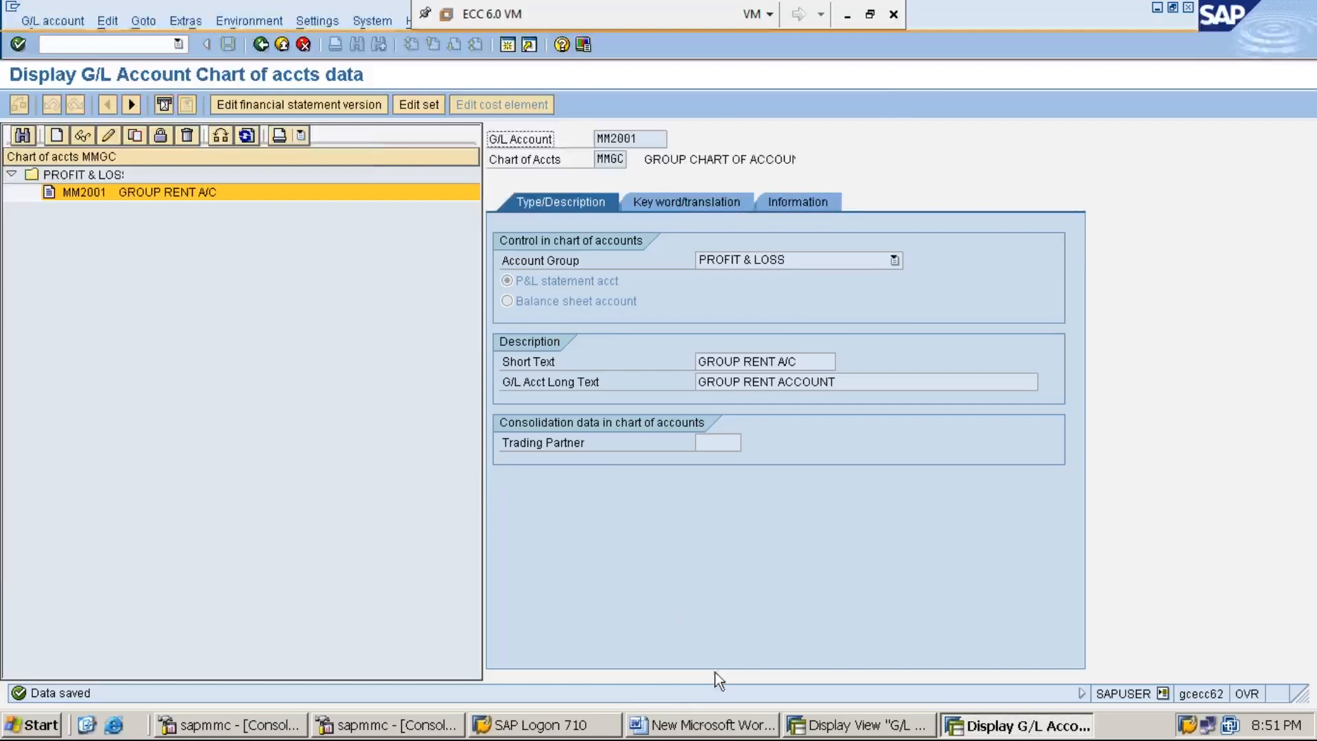
Step: In the Word notes, add a line below step 5 reading "*STEP:6: ASSIGN GROUP RENT GL ACCOUNT (i.e., MM2001)"
click(714, 731)
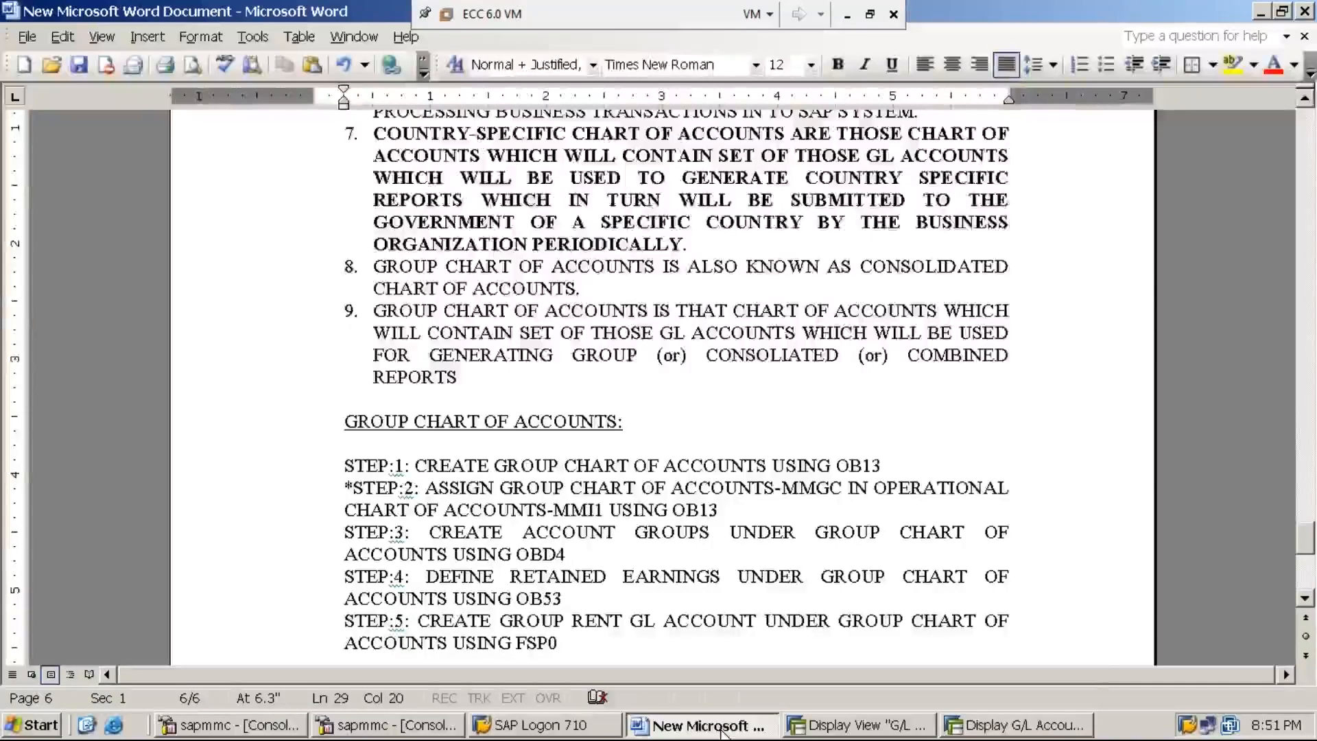
key(Return)
text(*STEP:6: )
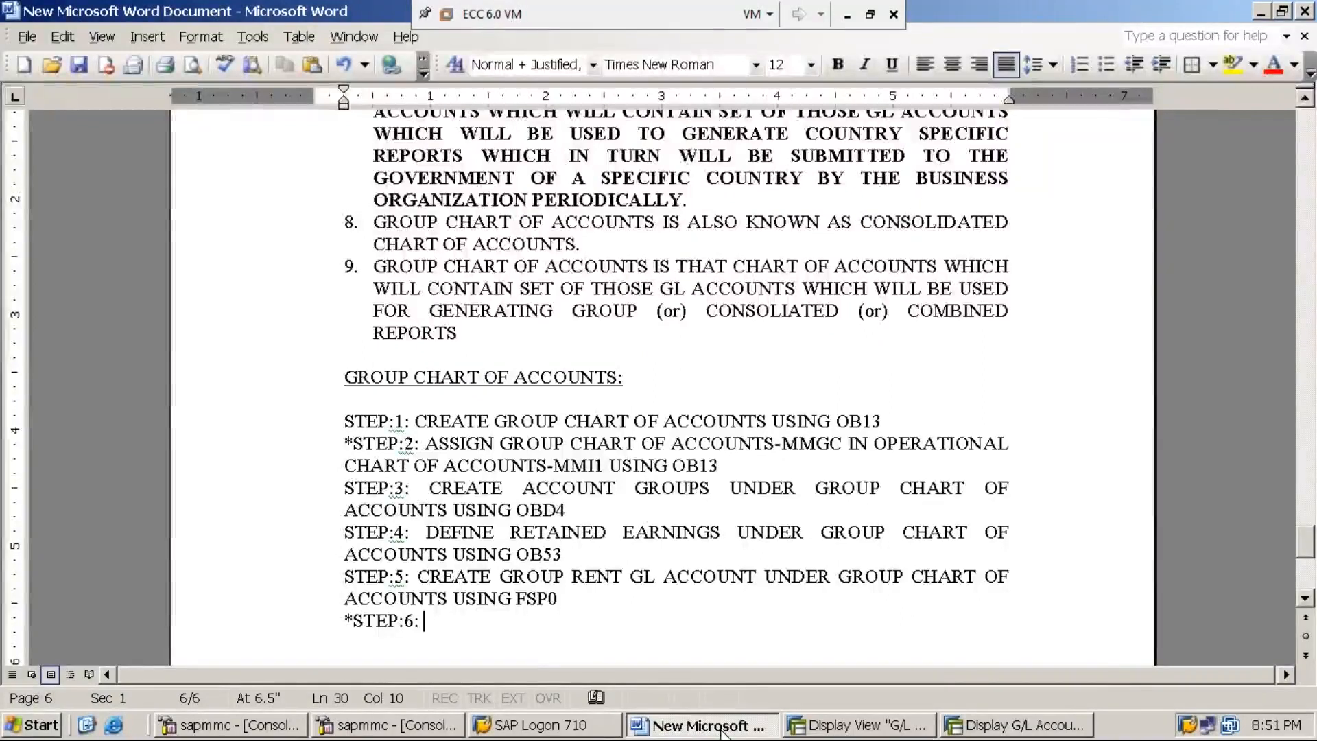
text(ASSIGN )
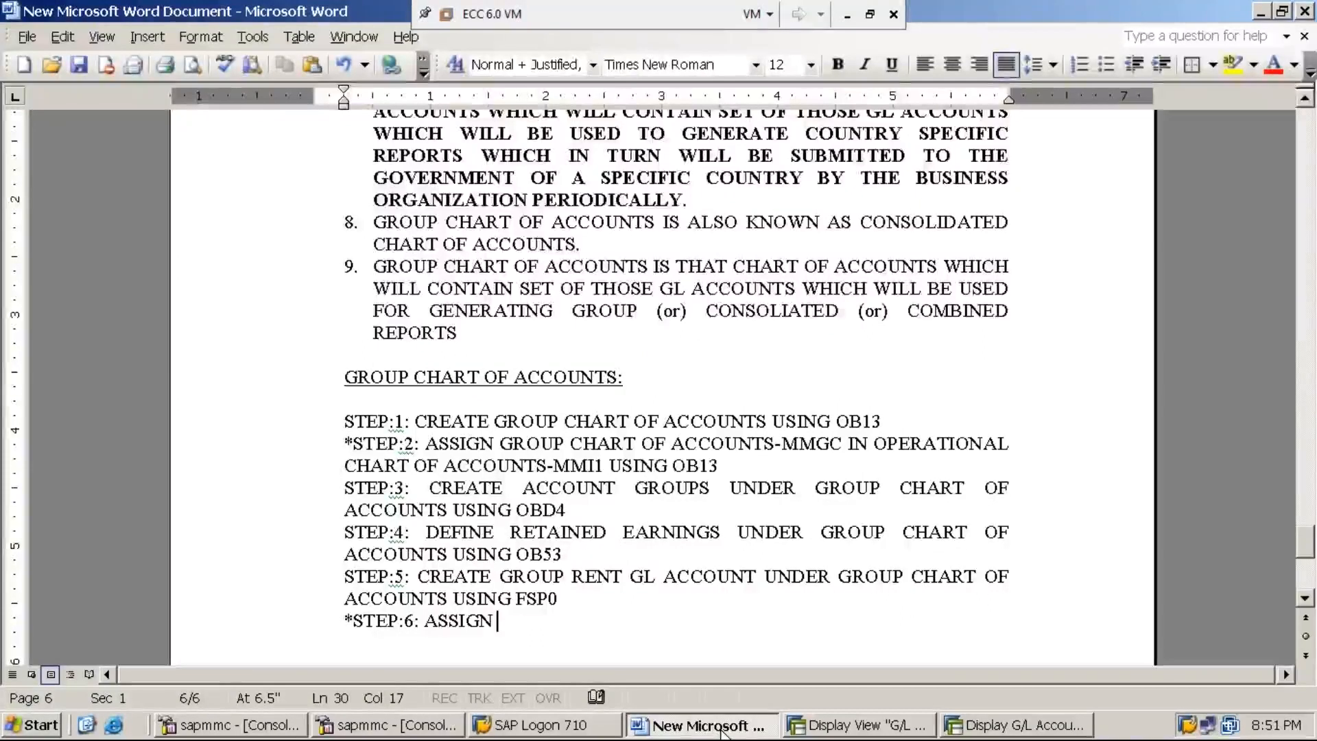
text(GROUP RENT GL ACCOUNT ()
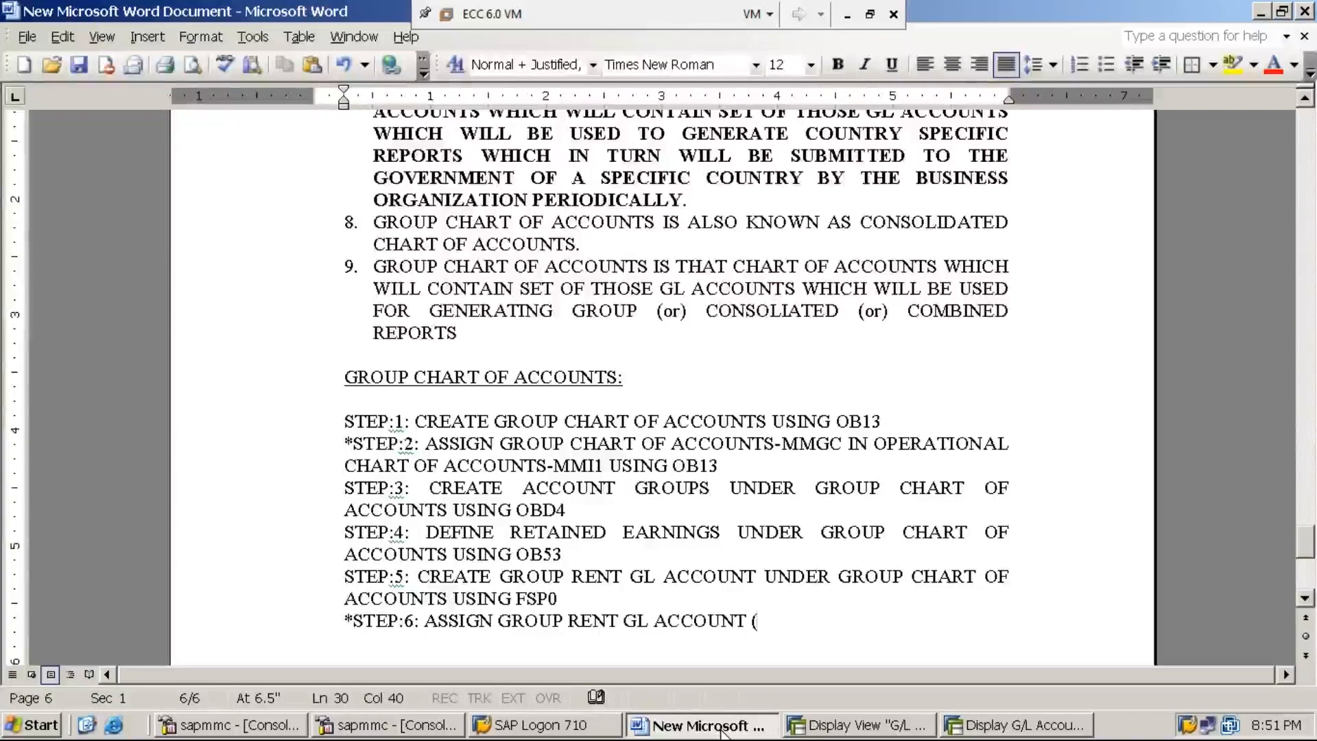
text(i.e., )
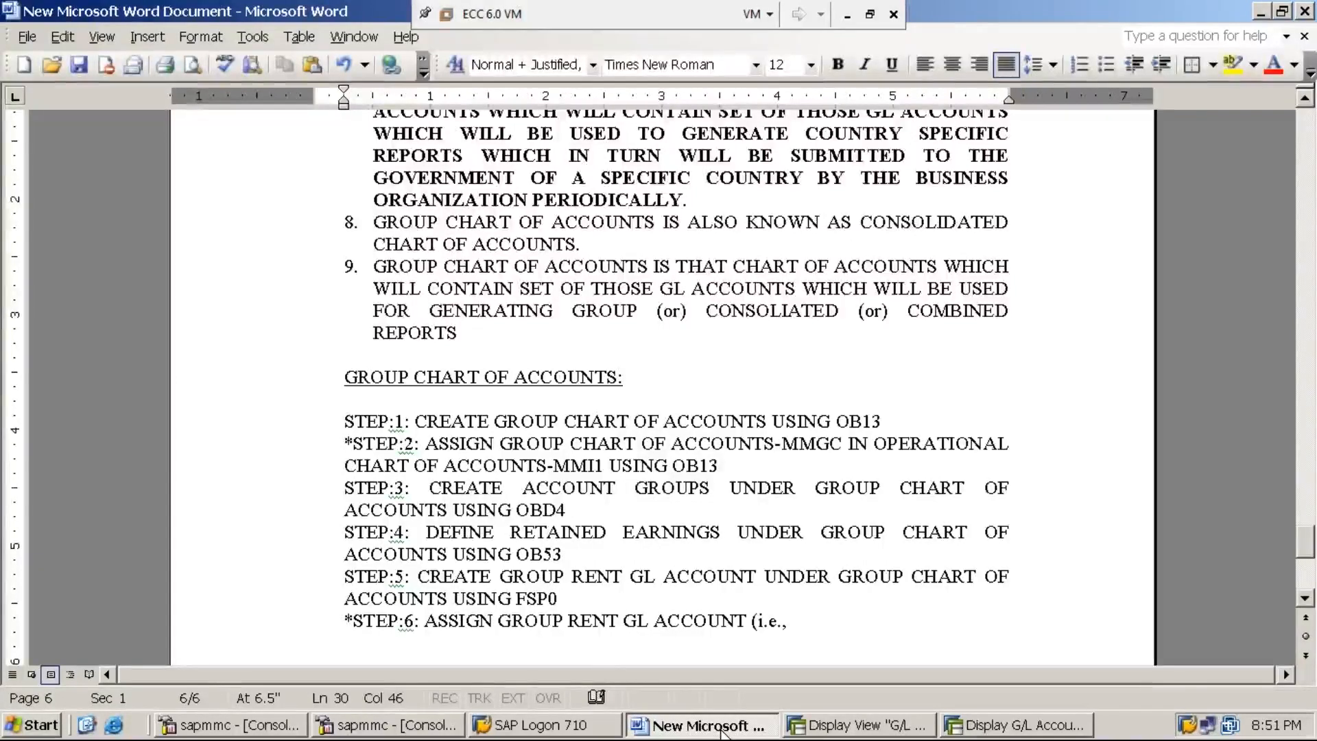
text(MM2001))
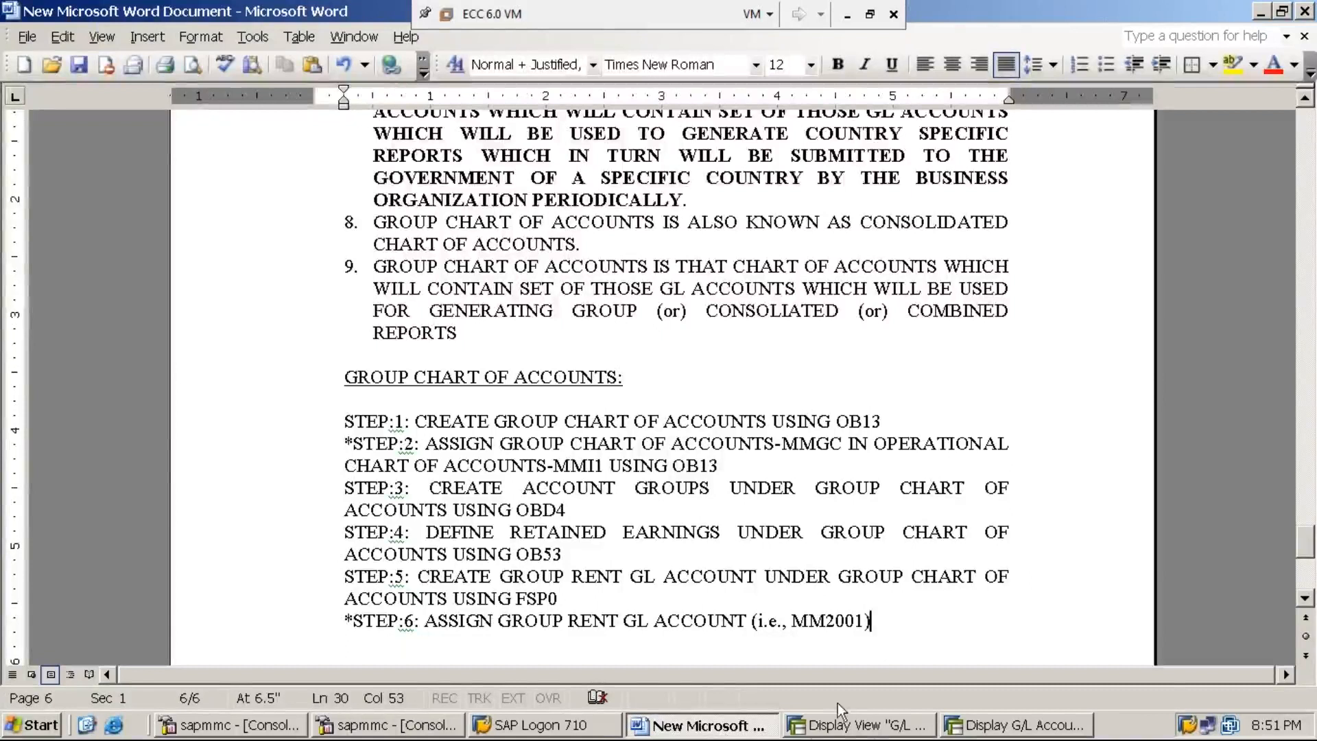
Step: Close the SAP session showing the G/L account groups and bring up the MM2001 account session
click(862, 729)
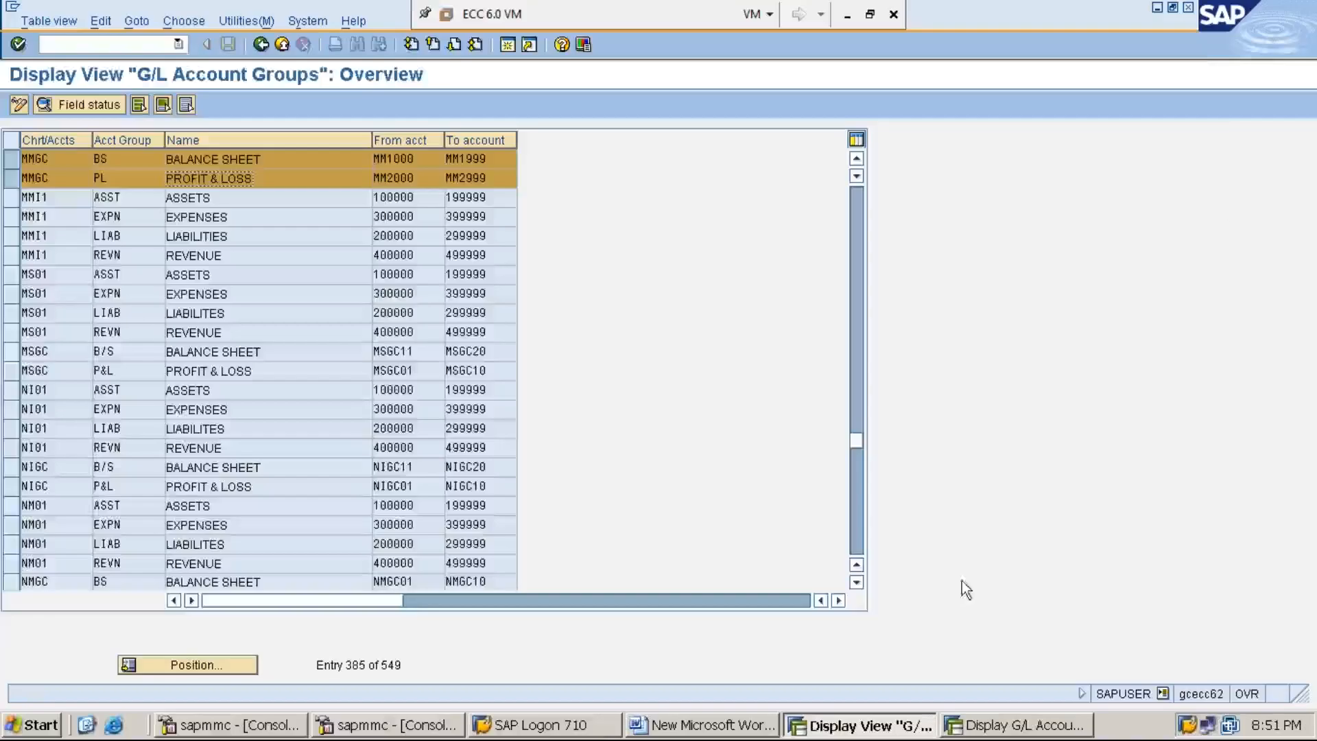
click(1188, 10)
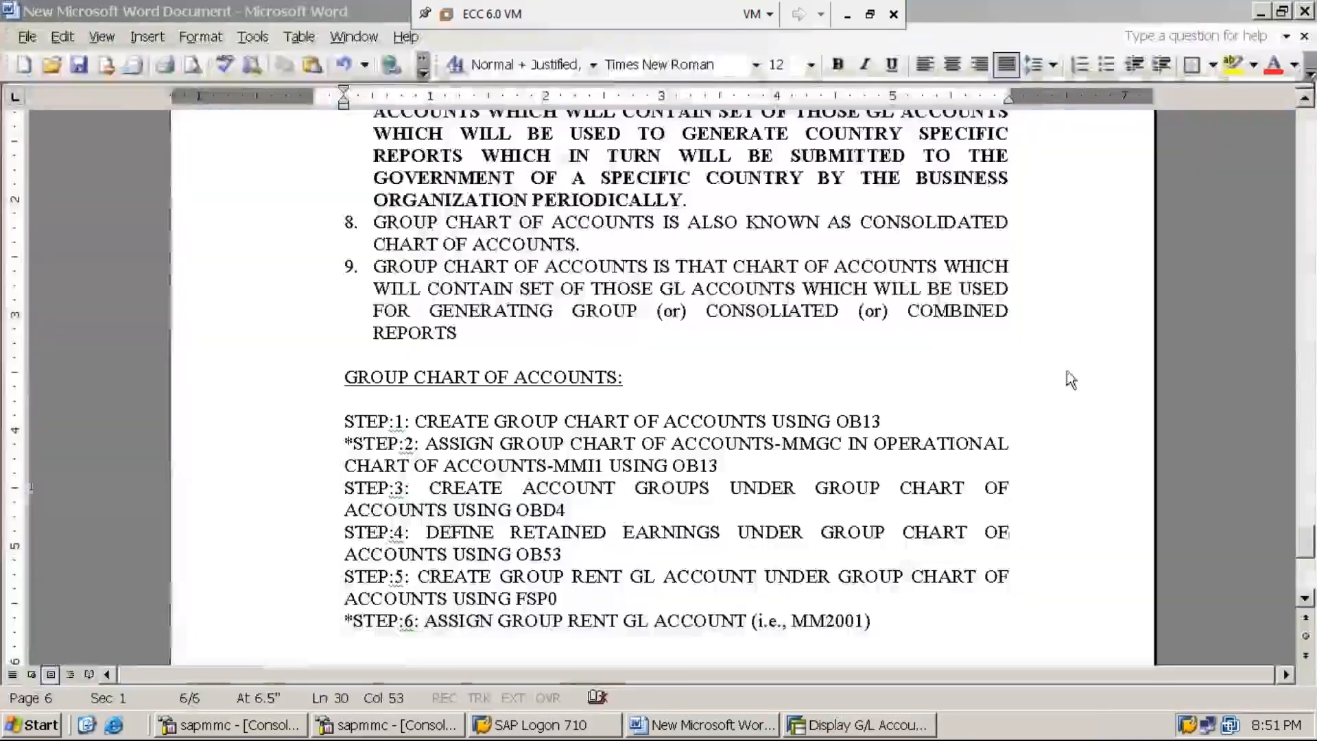
click(877, 732)
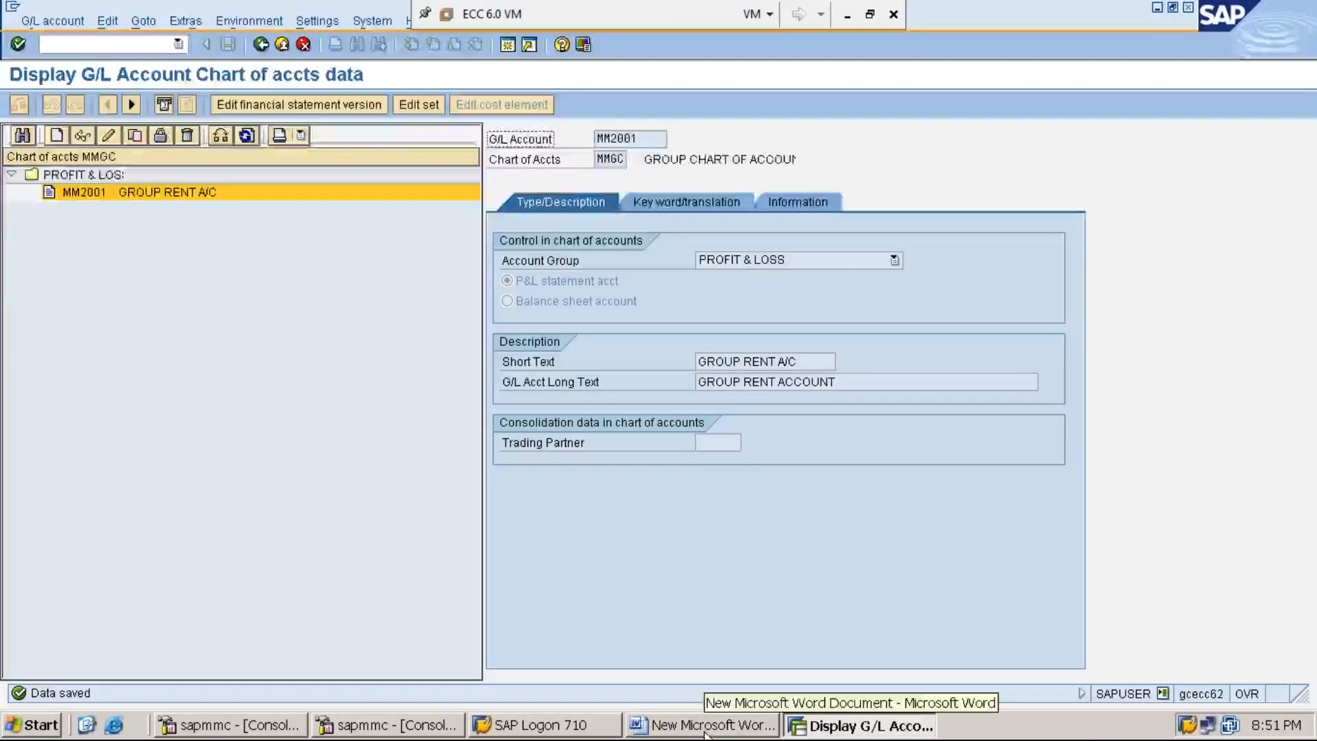
Step: Continue step 6 in the Word notes with "IN RENT GL ACCOUNT OF OPERATIONAL CHART OF ACCOUNTS USING FS00"
click(707, 726)
text(1N )
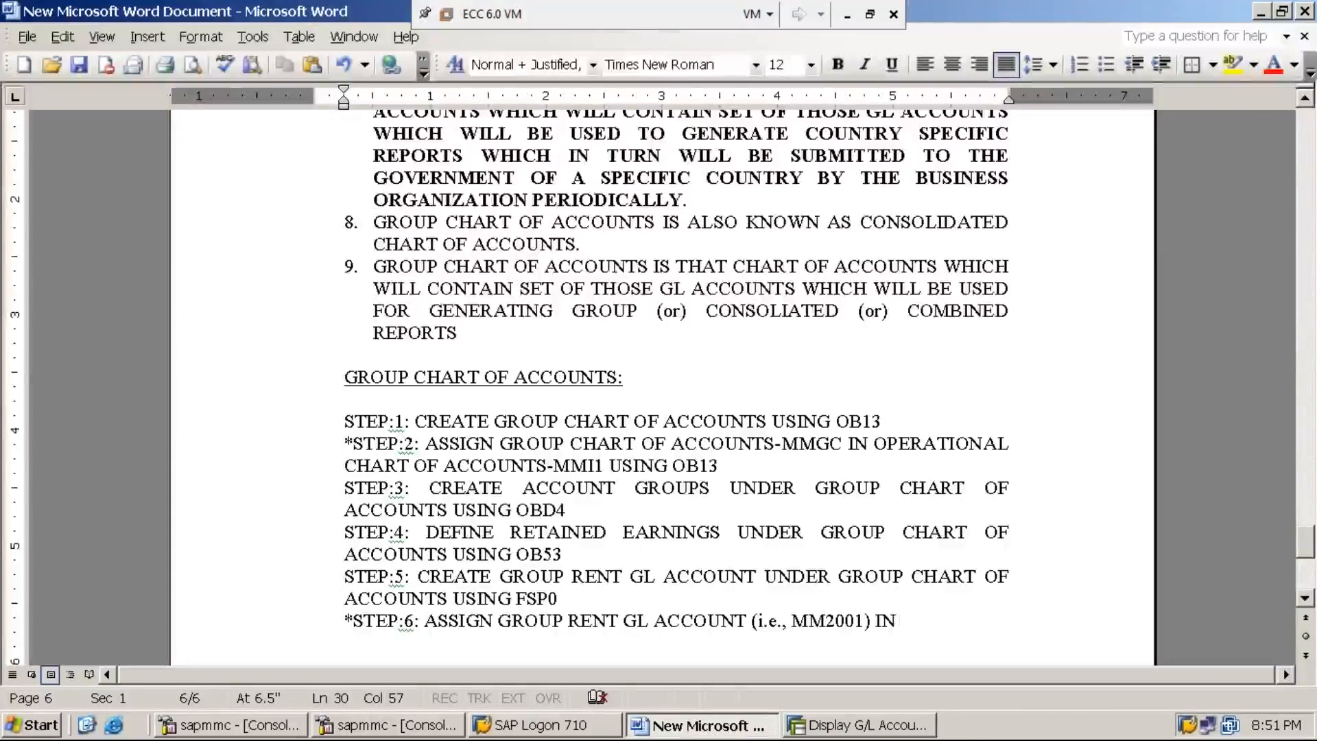
text(RENT GL AC)
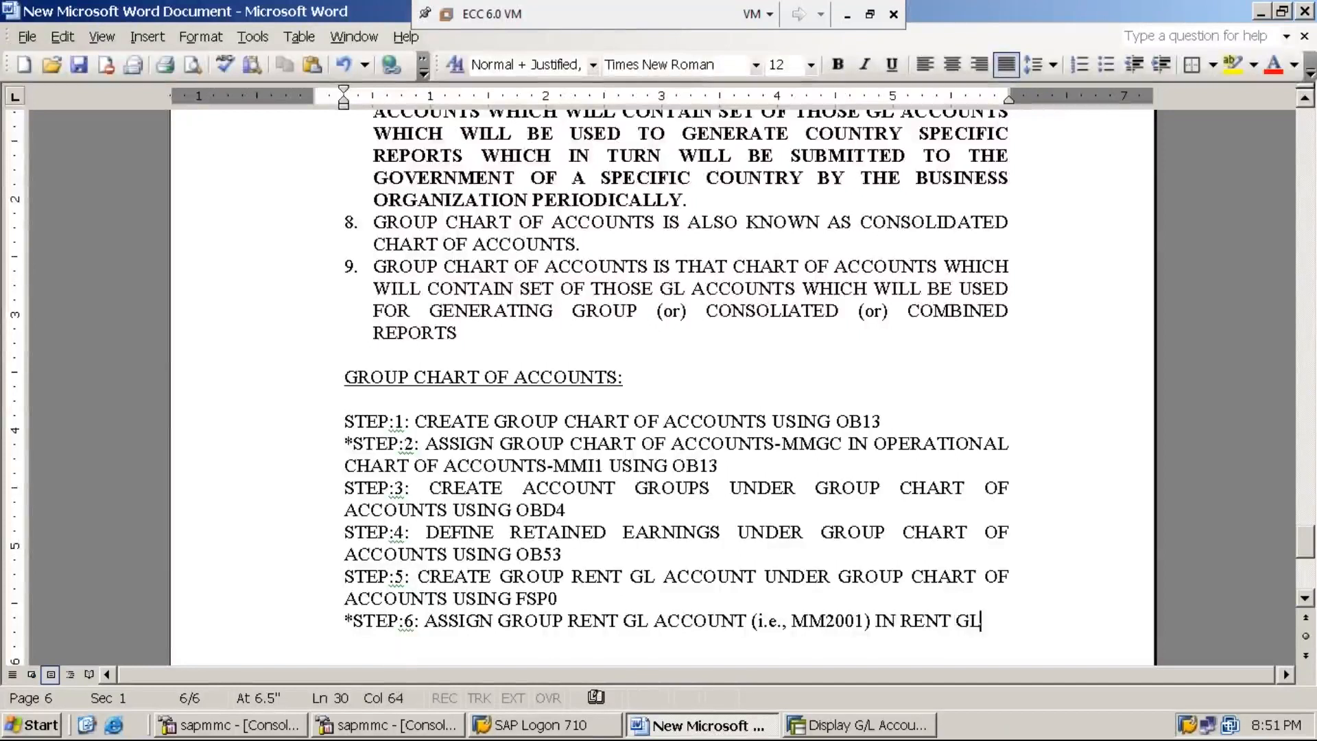
text(COUNT O)
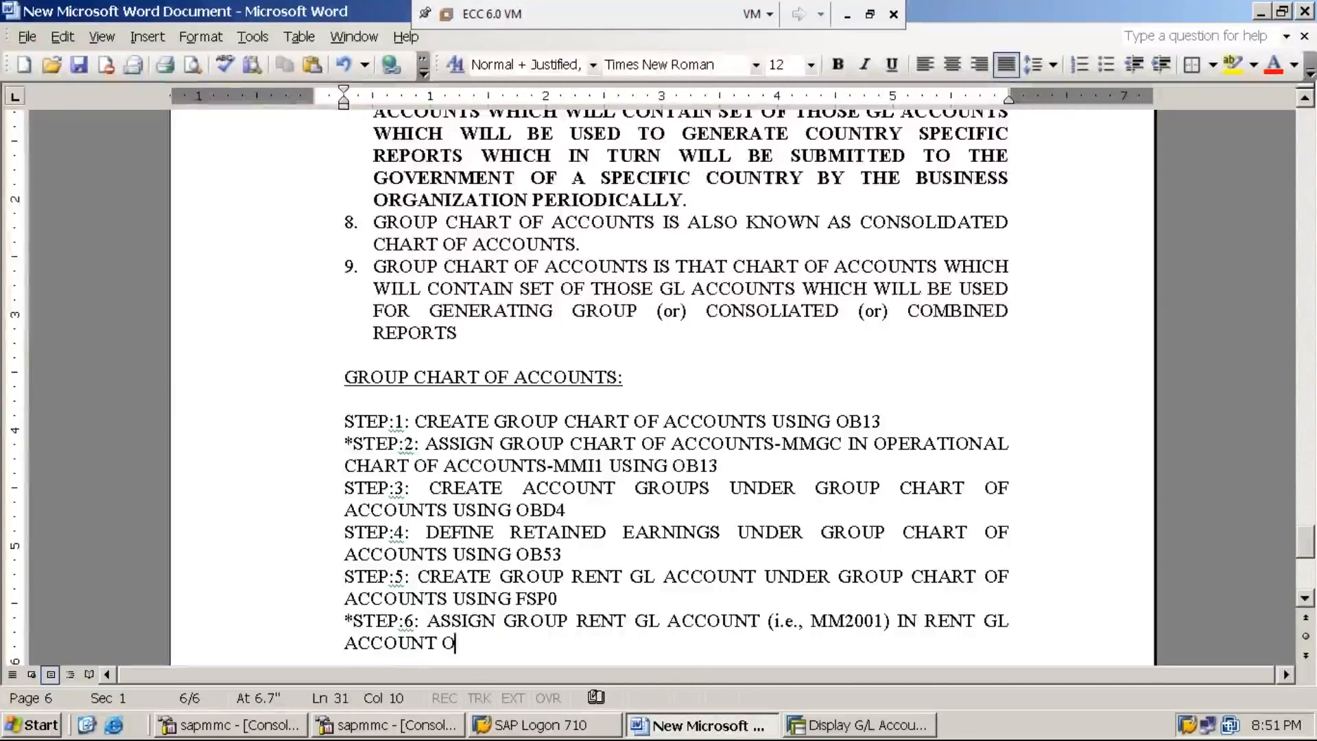
text(F OPE)
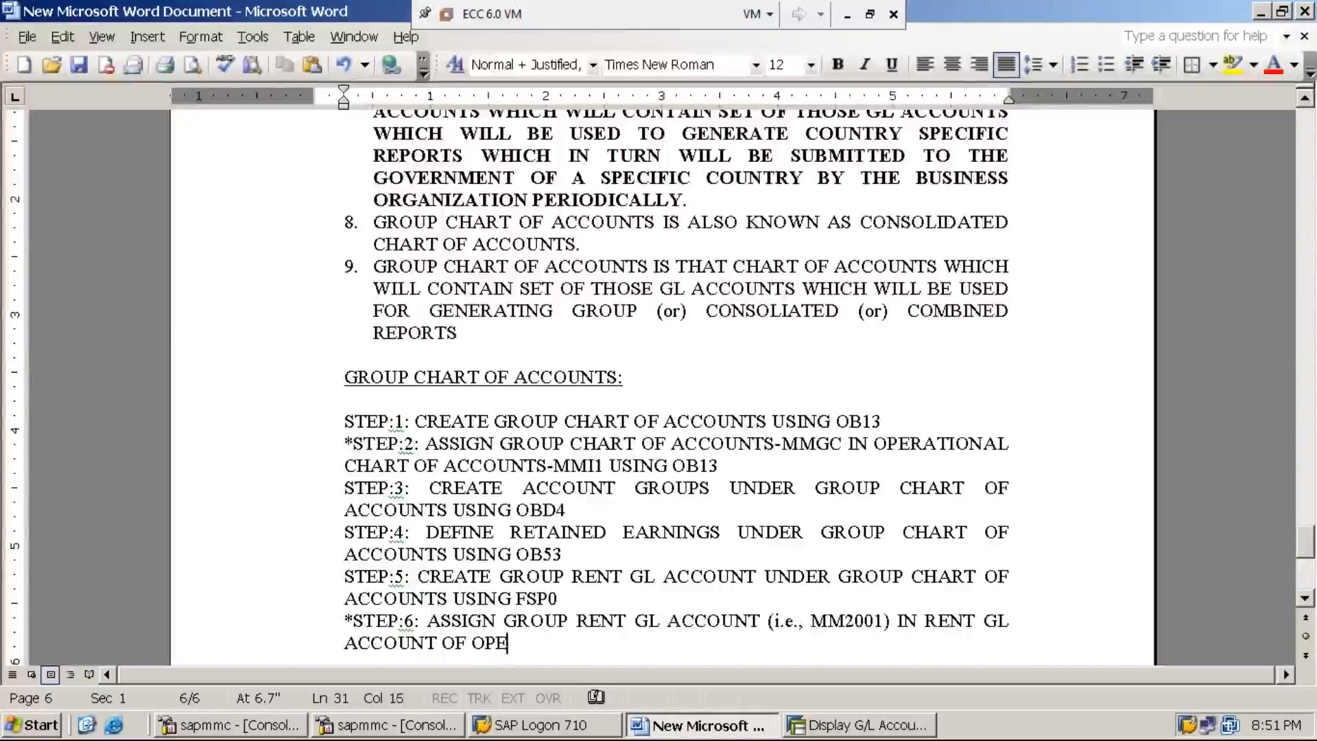
text(RATIONAL)
key(BackSpace)
key(BackSpace)
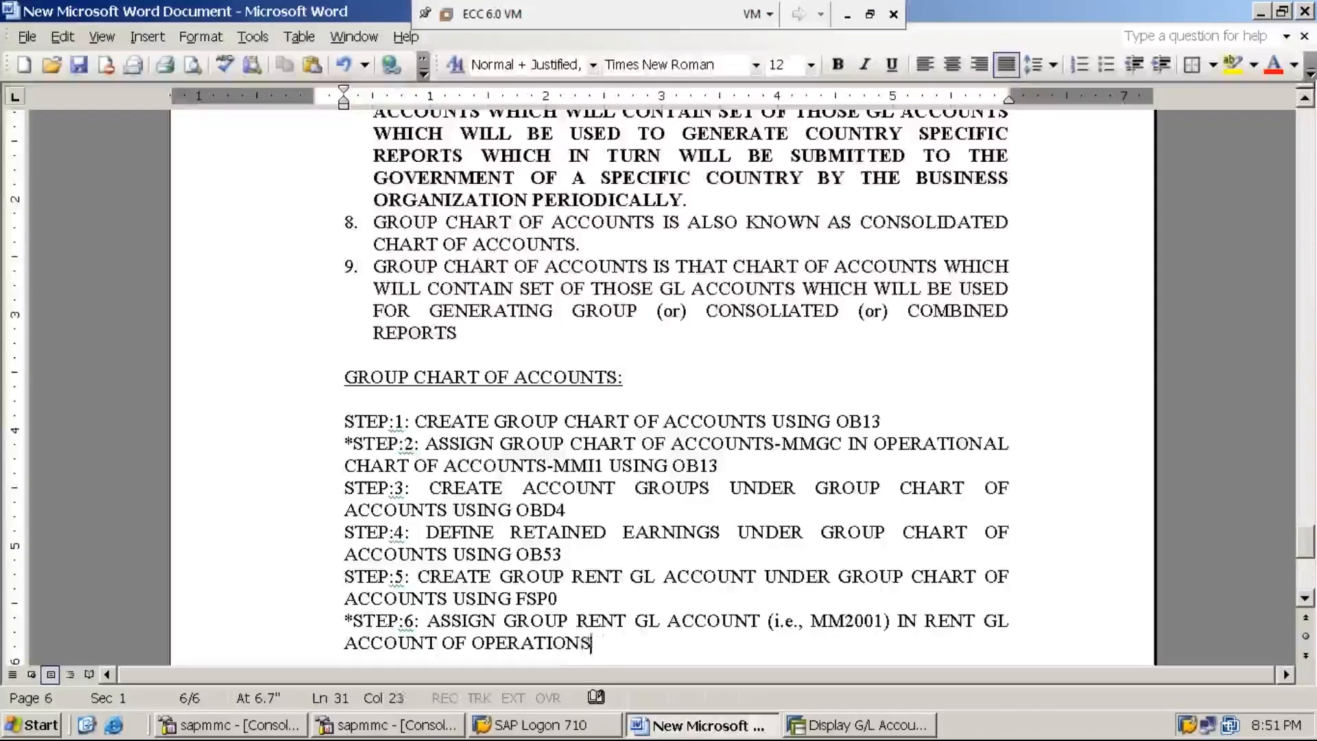
text(AL CHART)
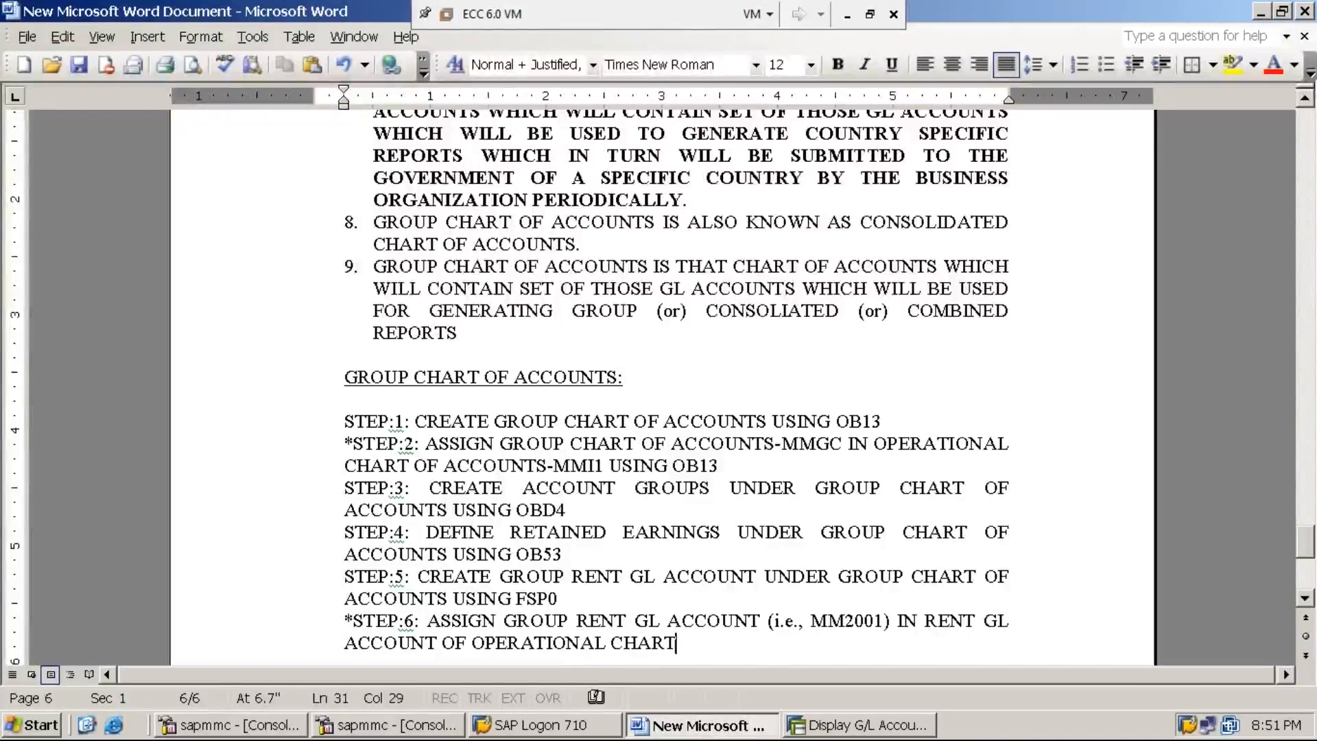
text( OF ACCOUNTS)
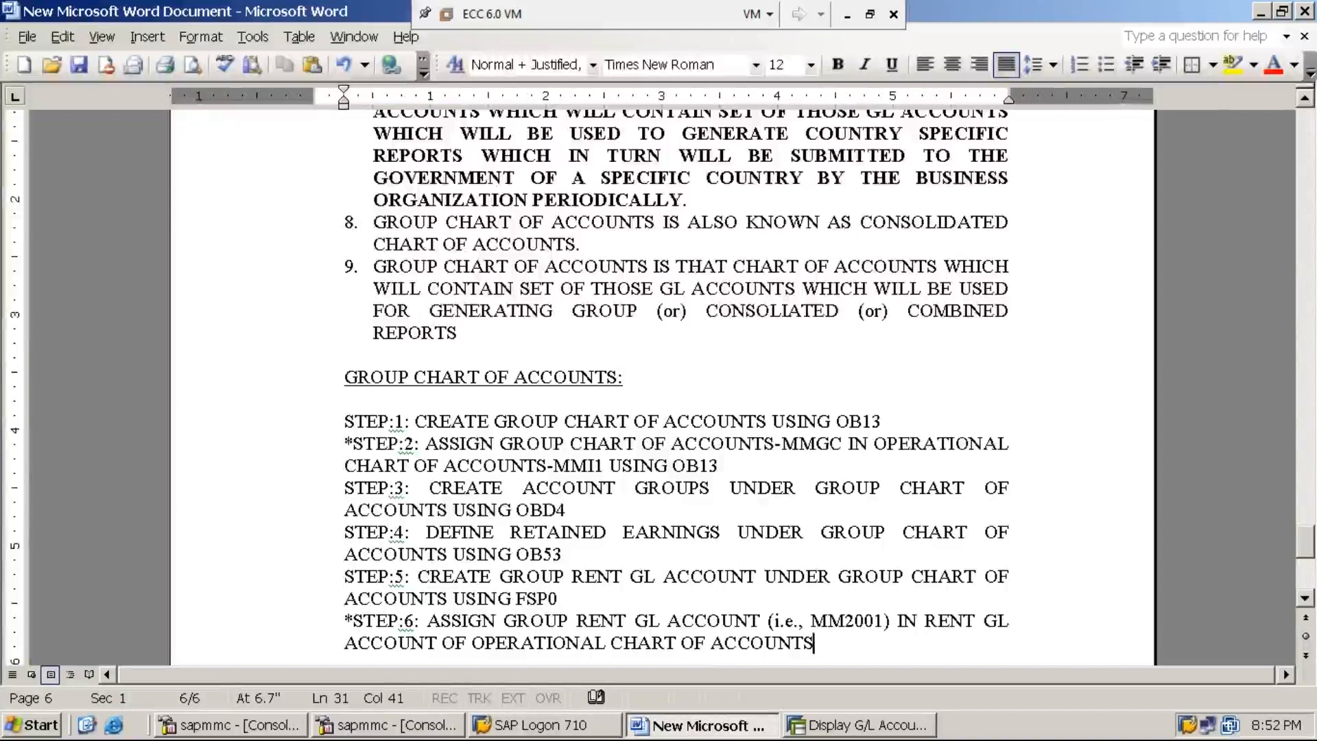
text( USING)
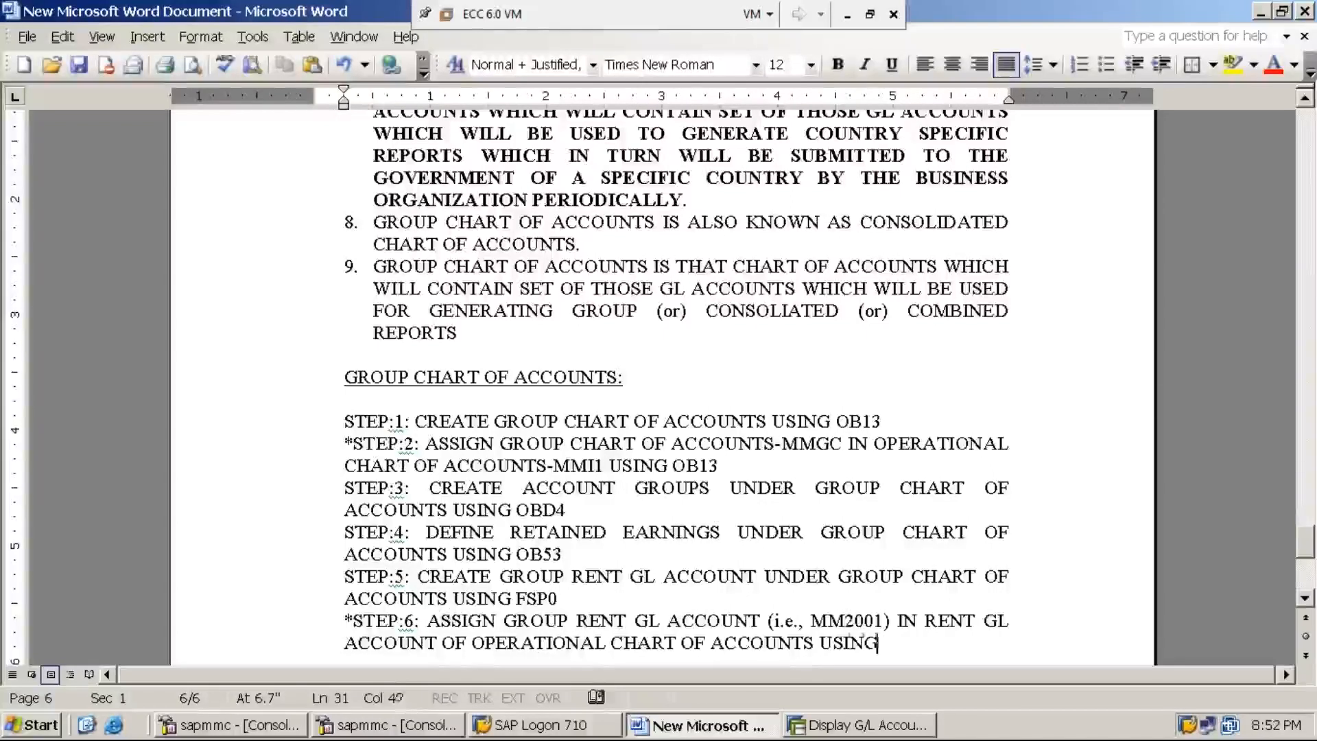
text( FS00)
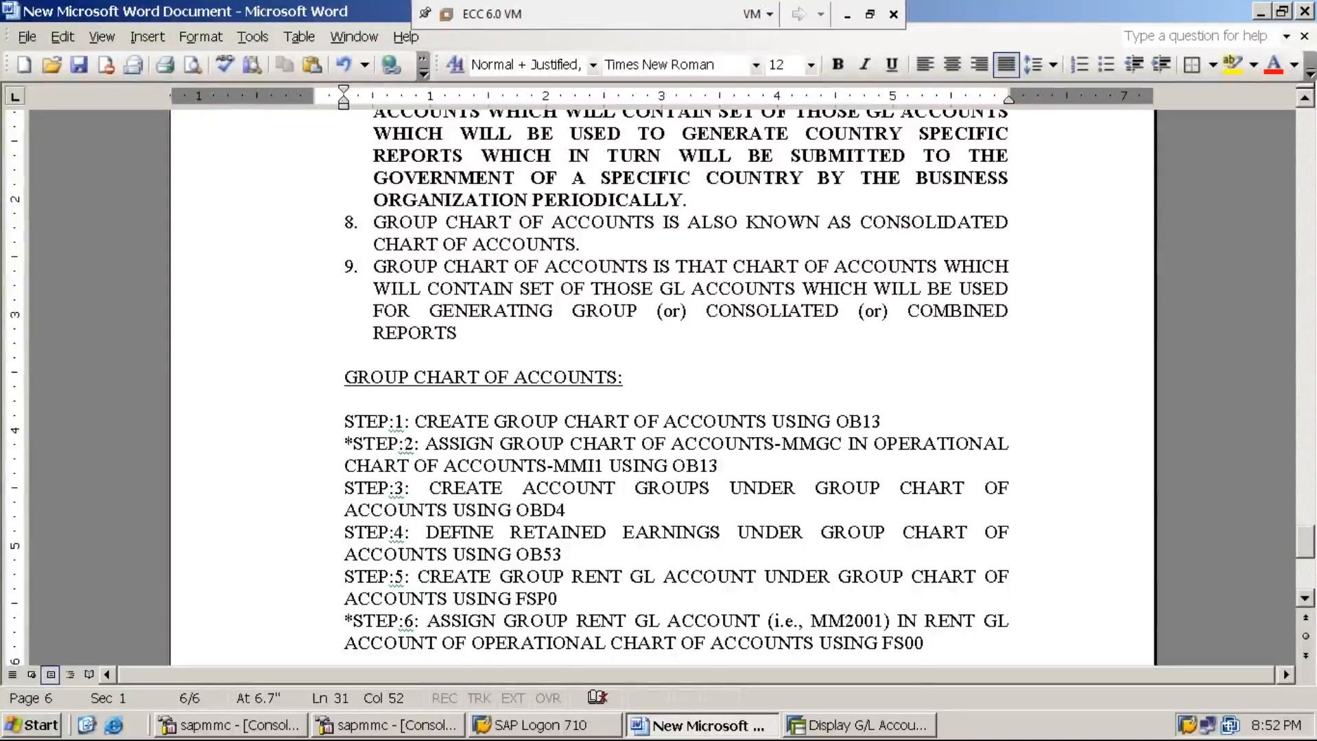
Step: Complete the step 6 line in the notes with "FOR BOTH COMPANY CODES"
text(FOR B)
text(O)
text(TH COM)
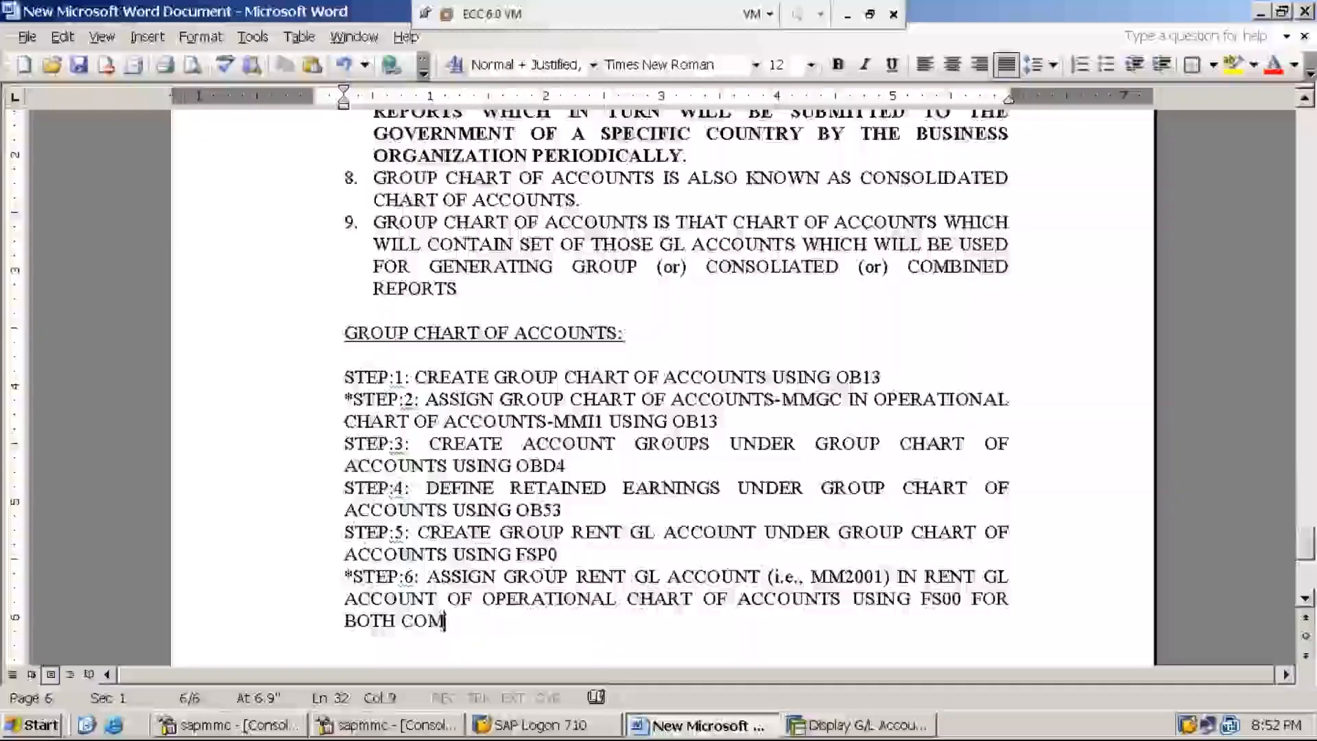
text(PANY CO)
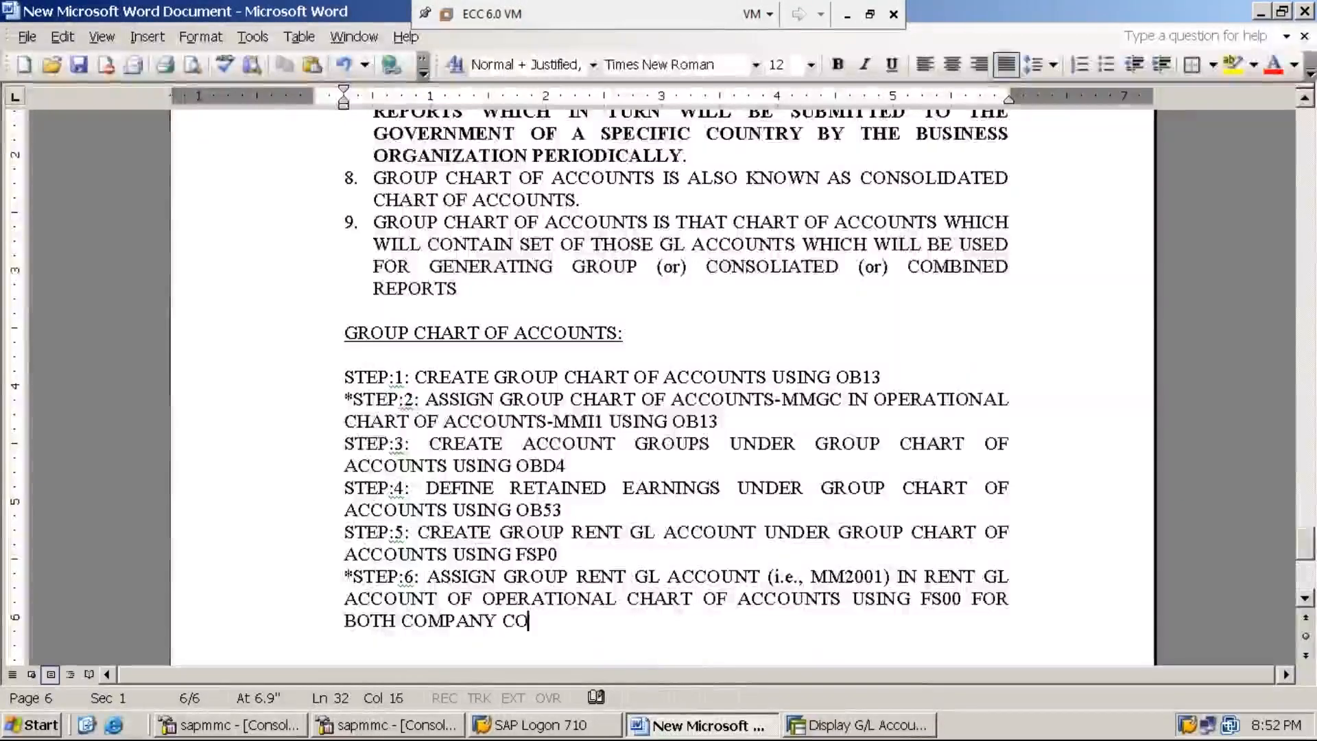
text(DES)
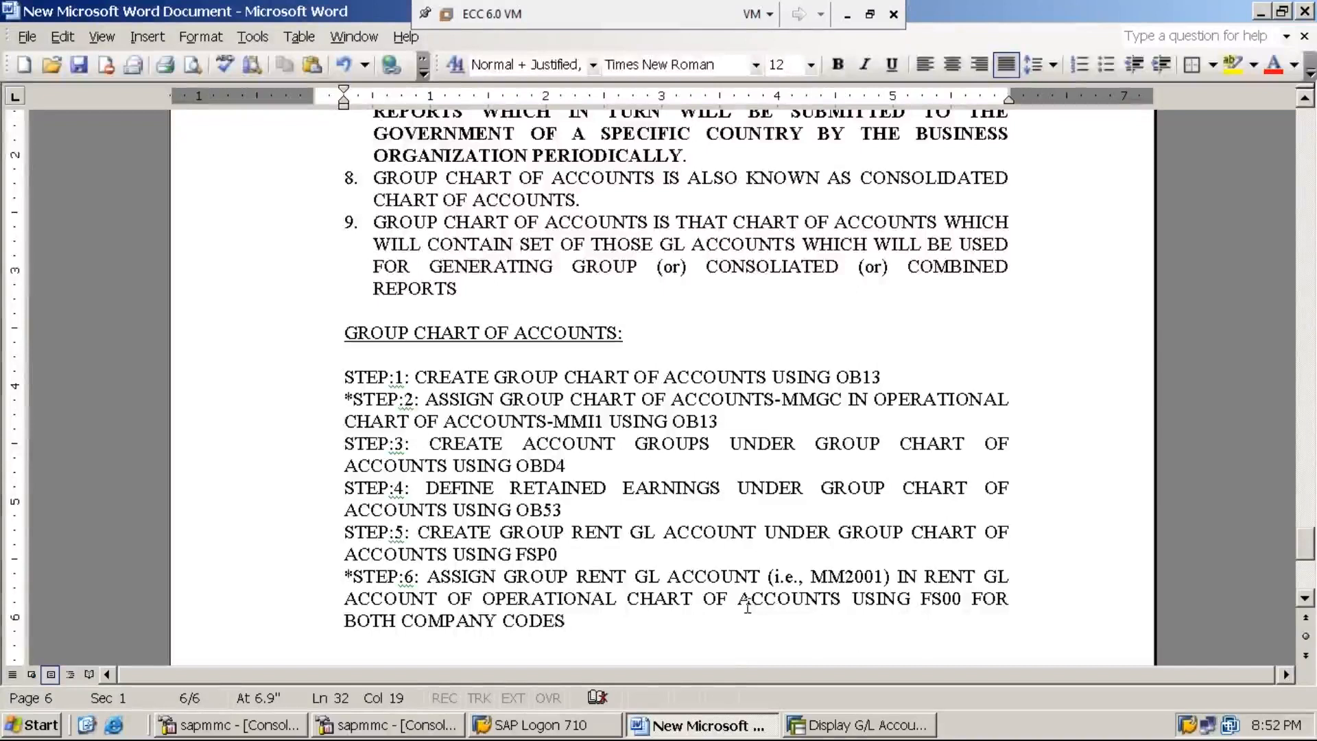
Step: Switch back to SAP and leave the MM2001 account display for the SAP Easy Access screen
click(852, 728)
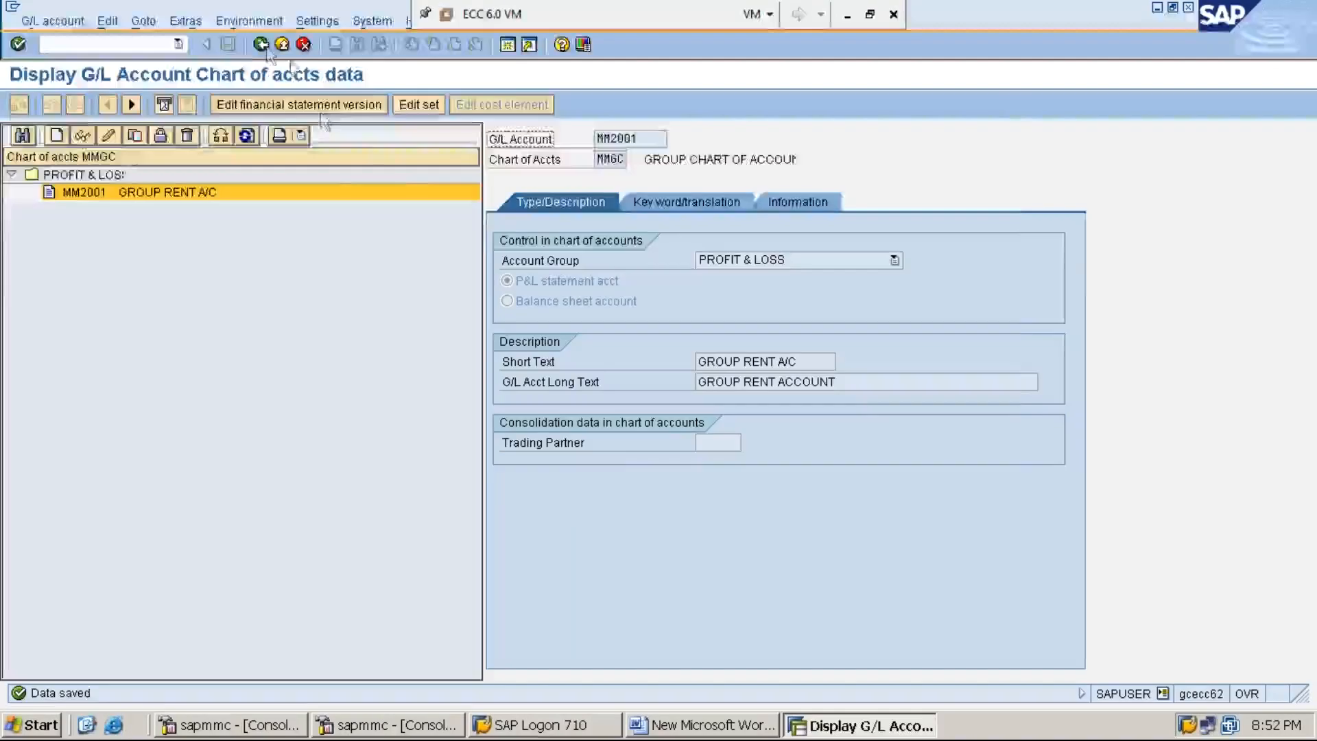
click(262, 45)
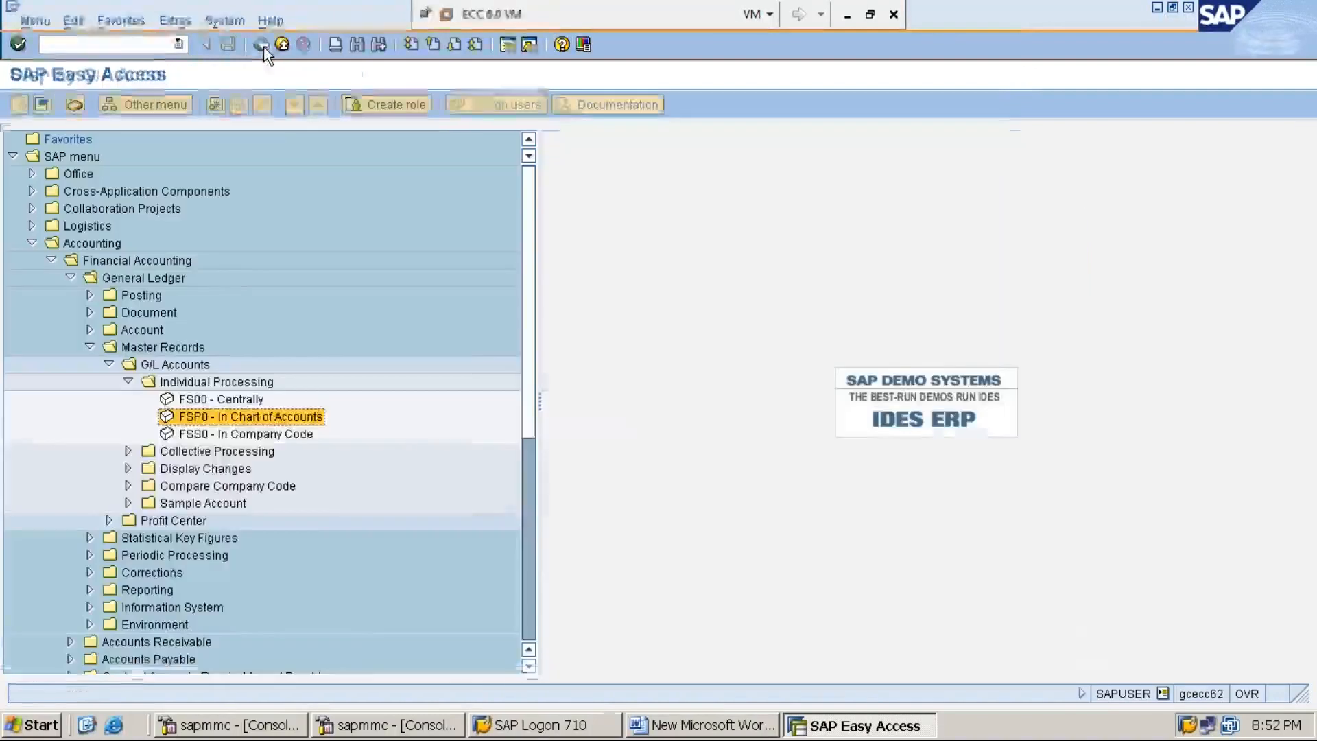
Step: Open G/L account maintenance in the chart of accounts (FSP0) and display MM2001 GROUP RENT A/C under PROFIT & LOSS
double_click(264, 420)
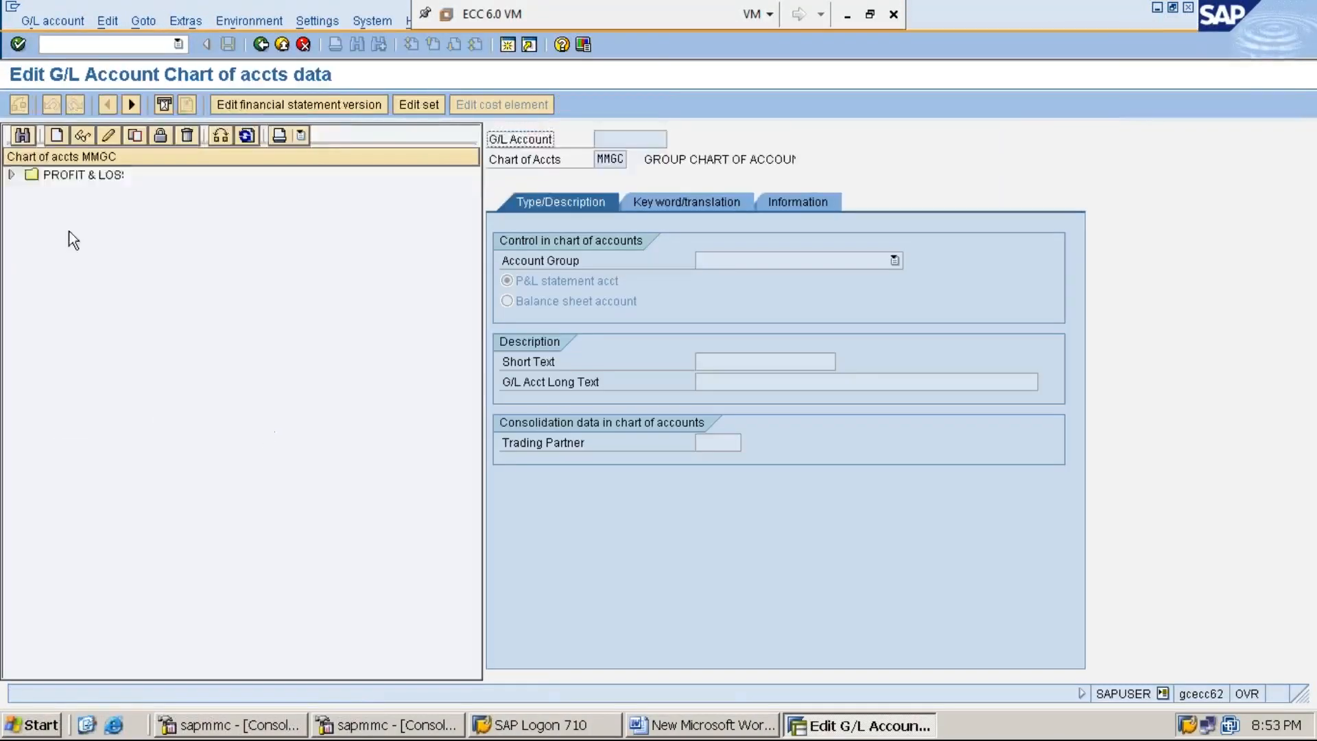
click(12, 175)
double_click(105, 194)
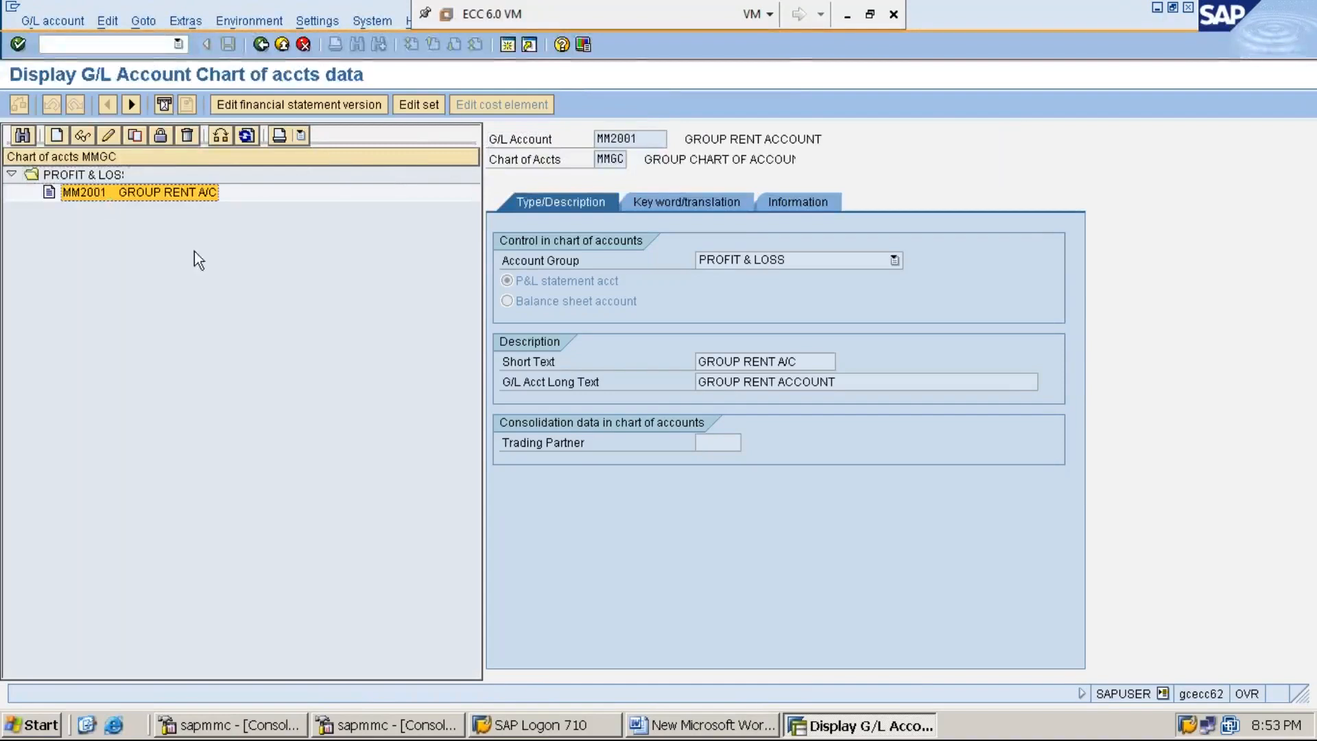
Step: Start transaction FS00 for central G/L account maintenance in a new SAP session
click(508, 45)
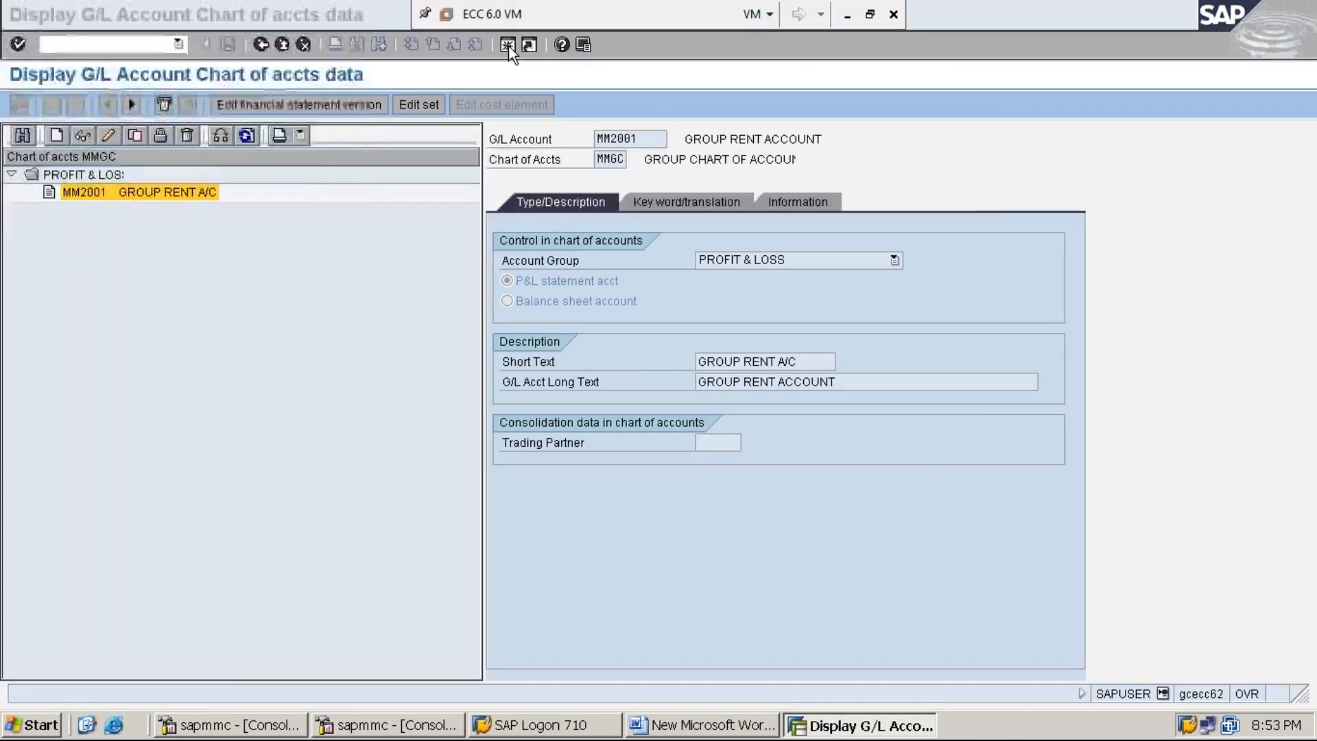
text(FS00)
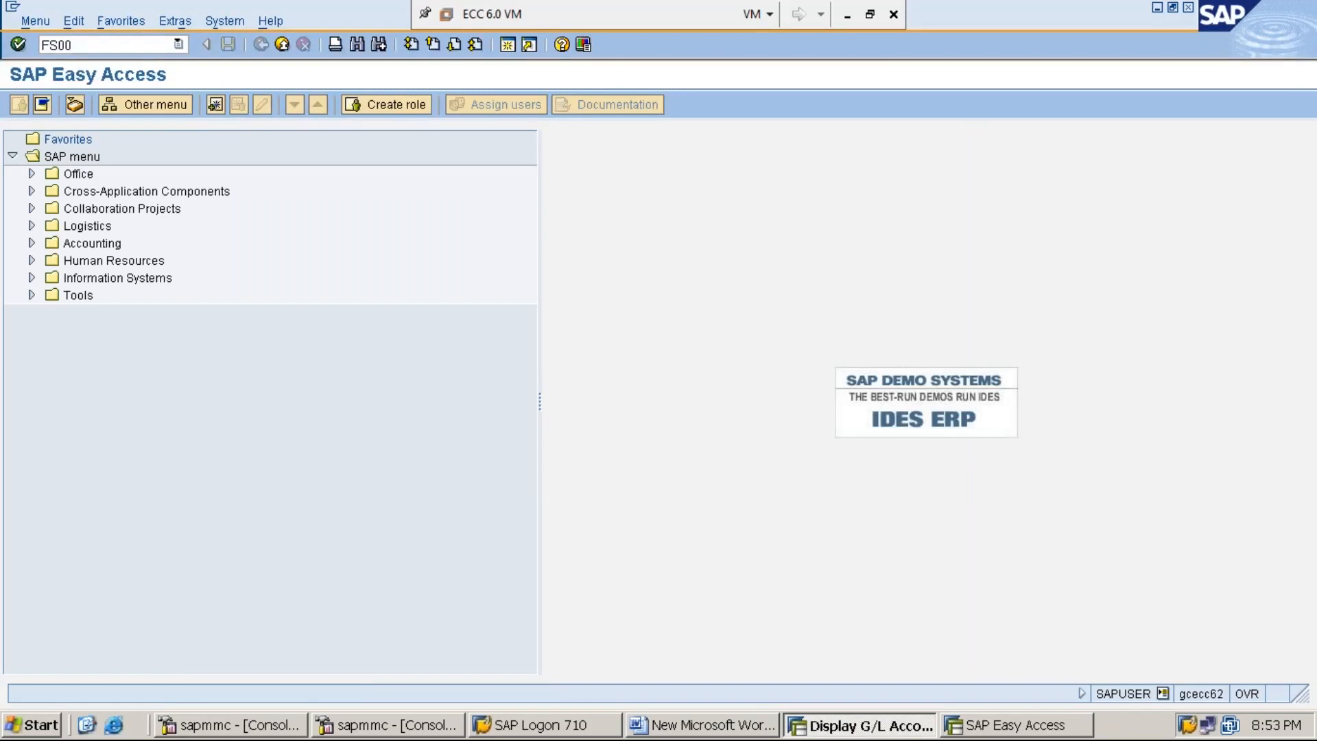
key(Return)
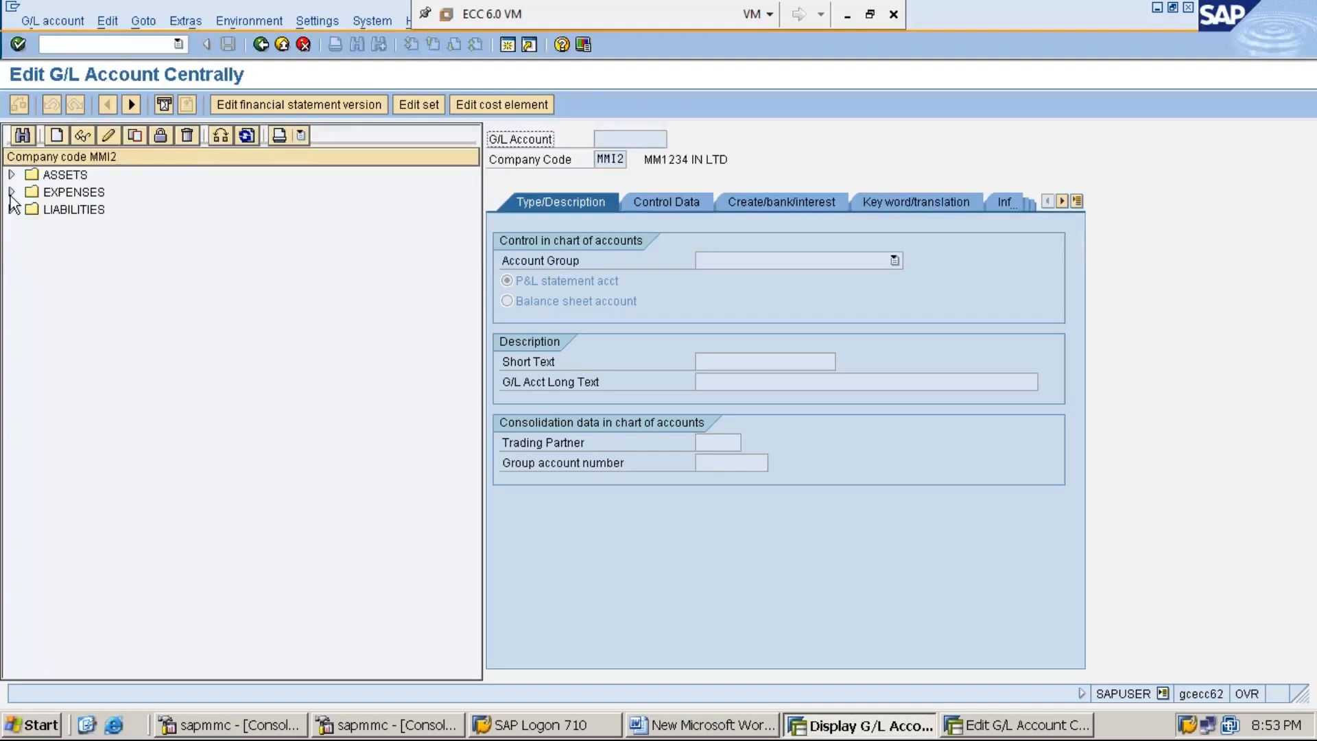
Step: Open account 300001 RENT A/C from the EXPENSES group of company code MMI2 in change mode
click(57, 198)
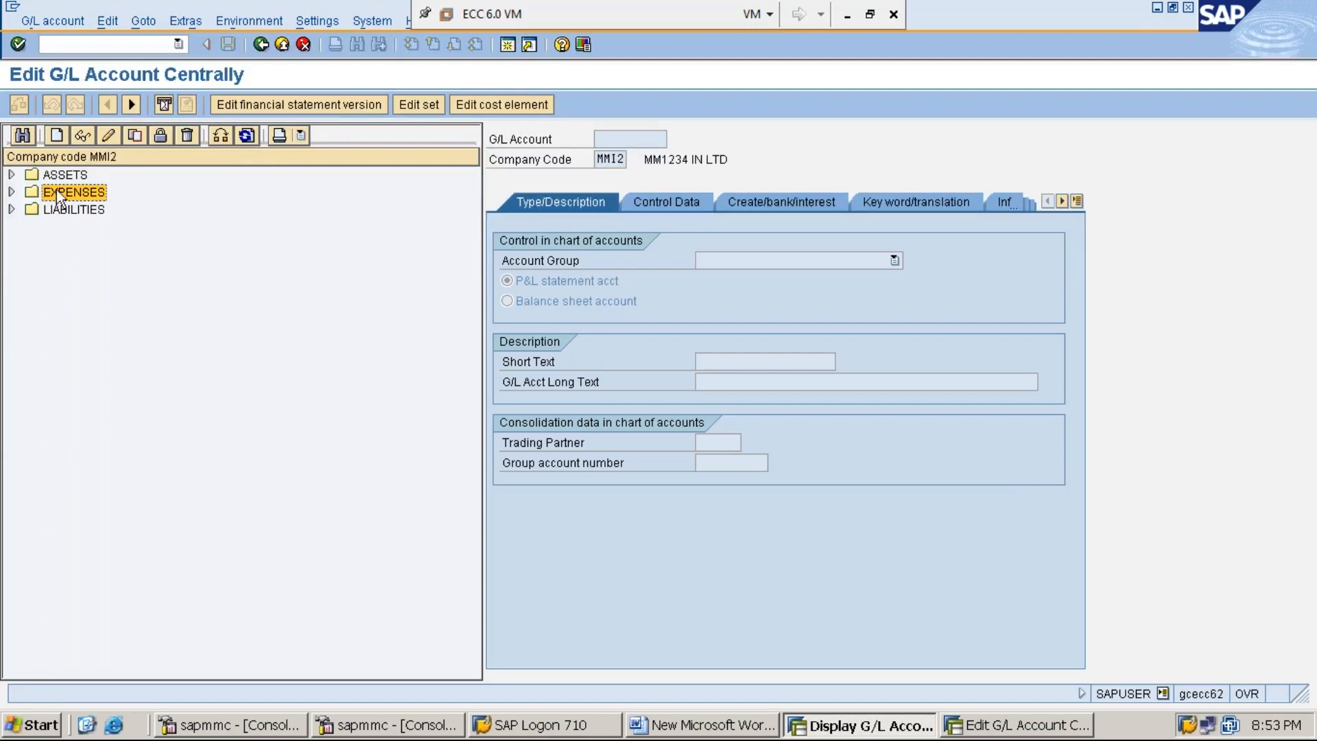
click(13, 193)
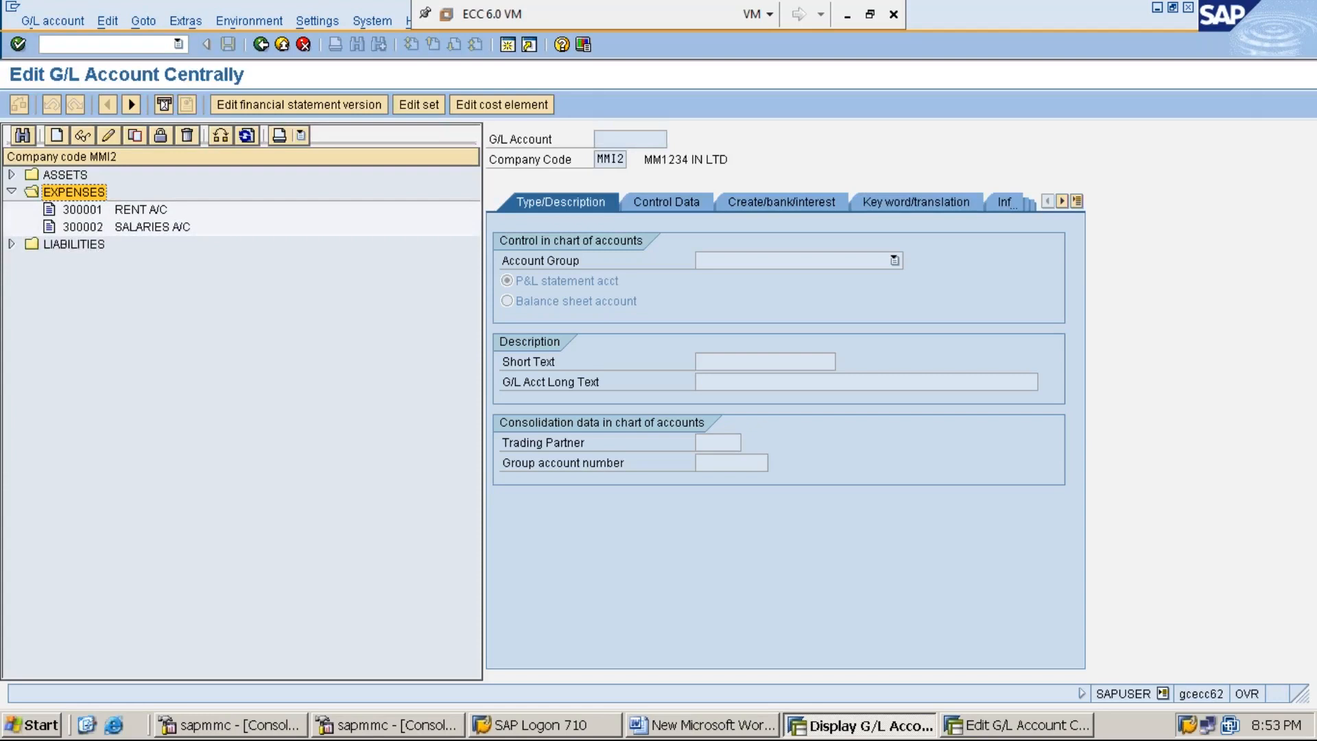
click(144, 210)
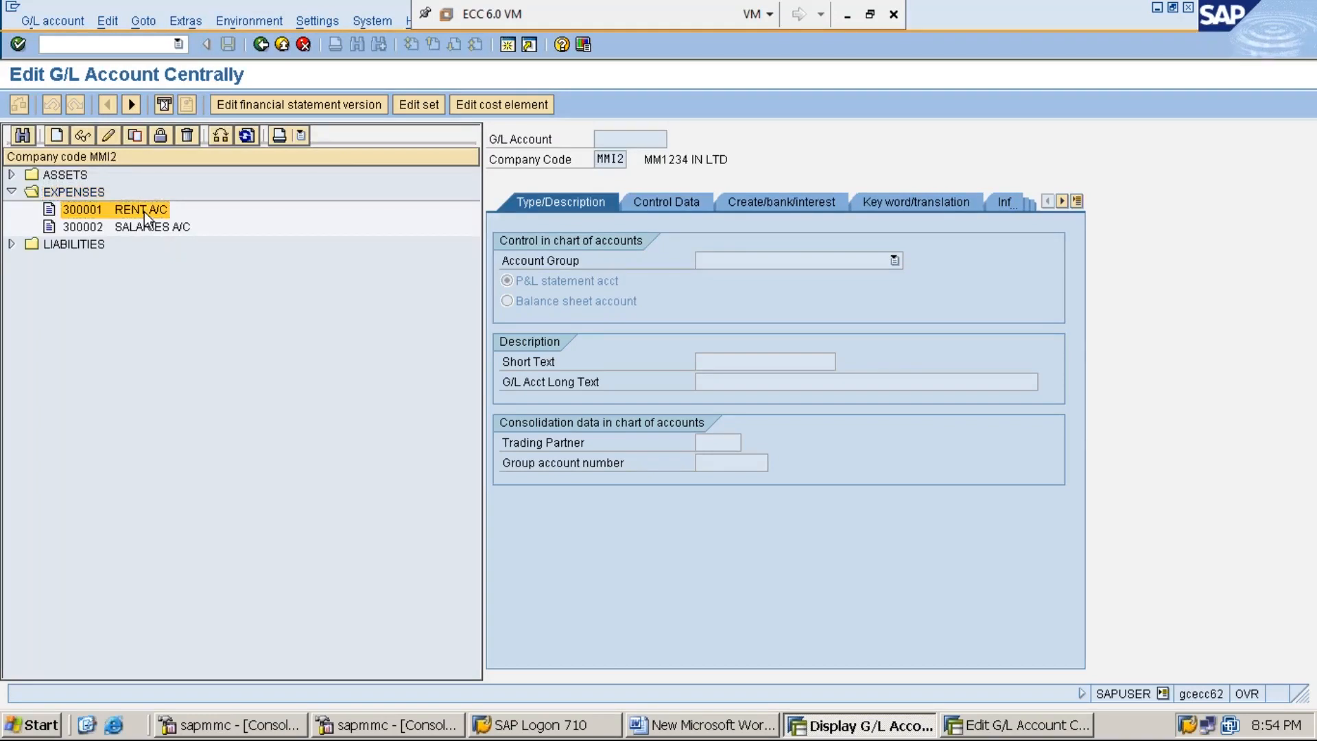
double_click(144, 212)
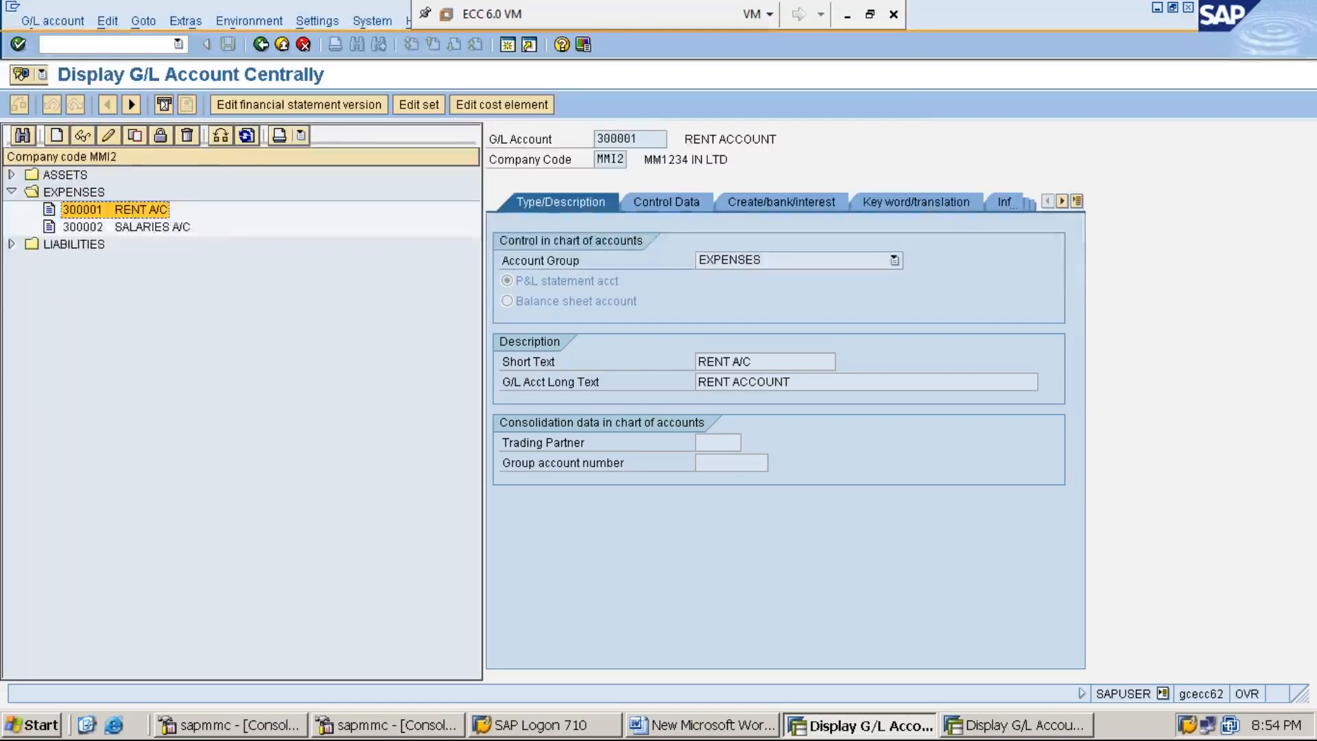
click(113, 136)
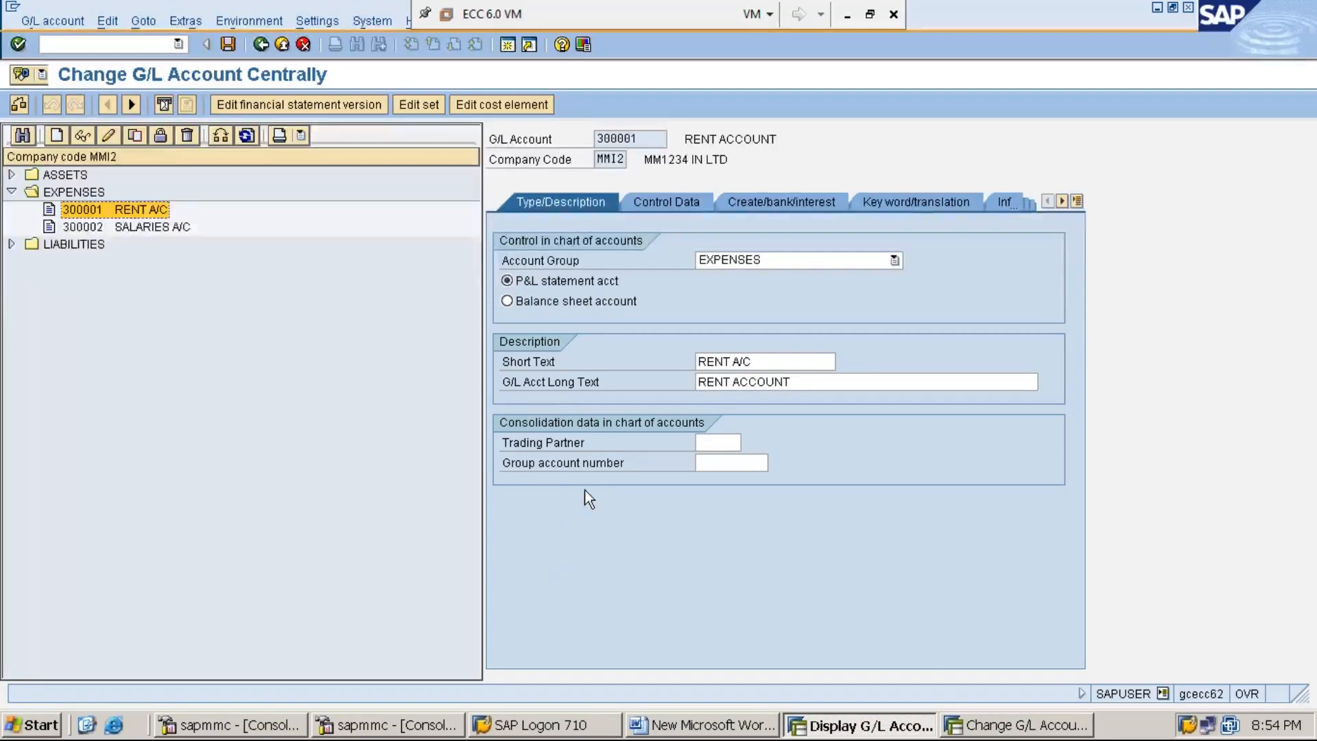
Step: Assign group account number MM2001 to the rent account and save it, accepting the warning
click(604, 465)
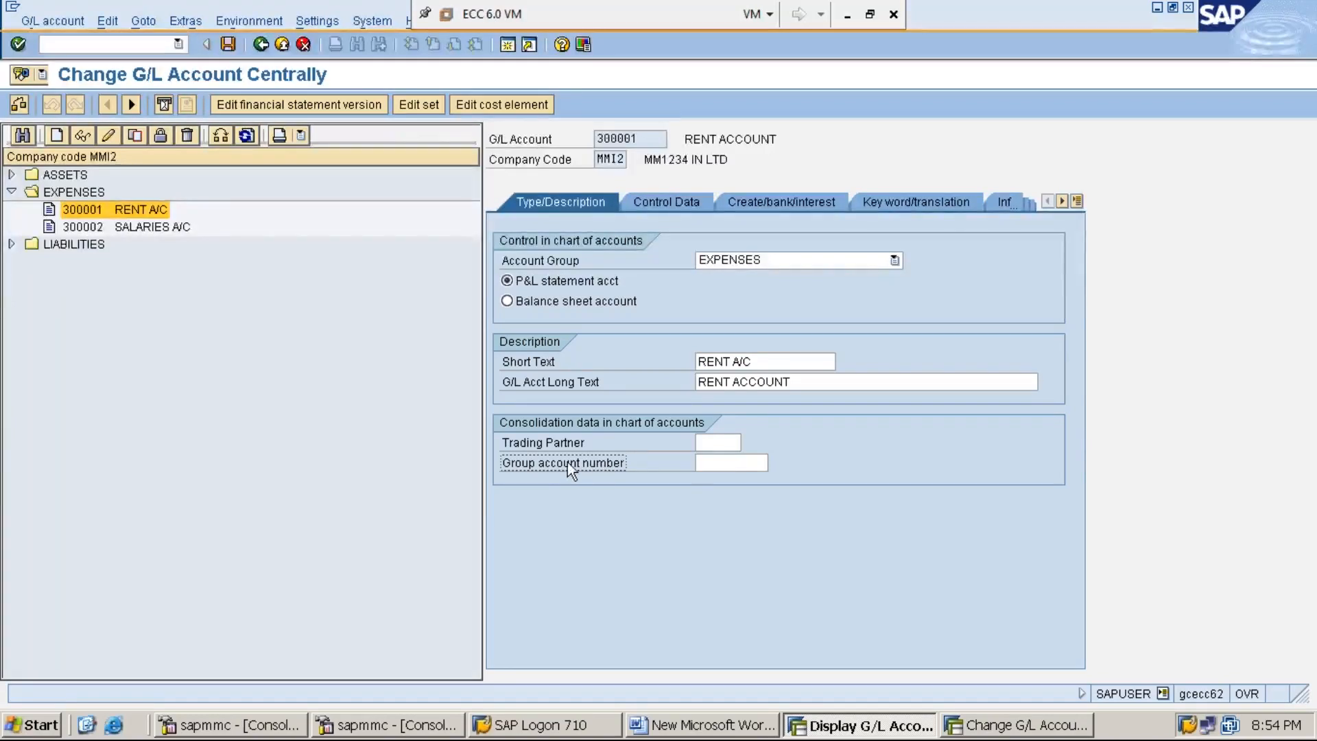
click(718, 463)
text(MM2001)
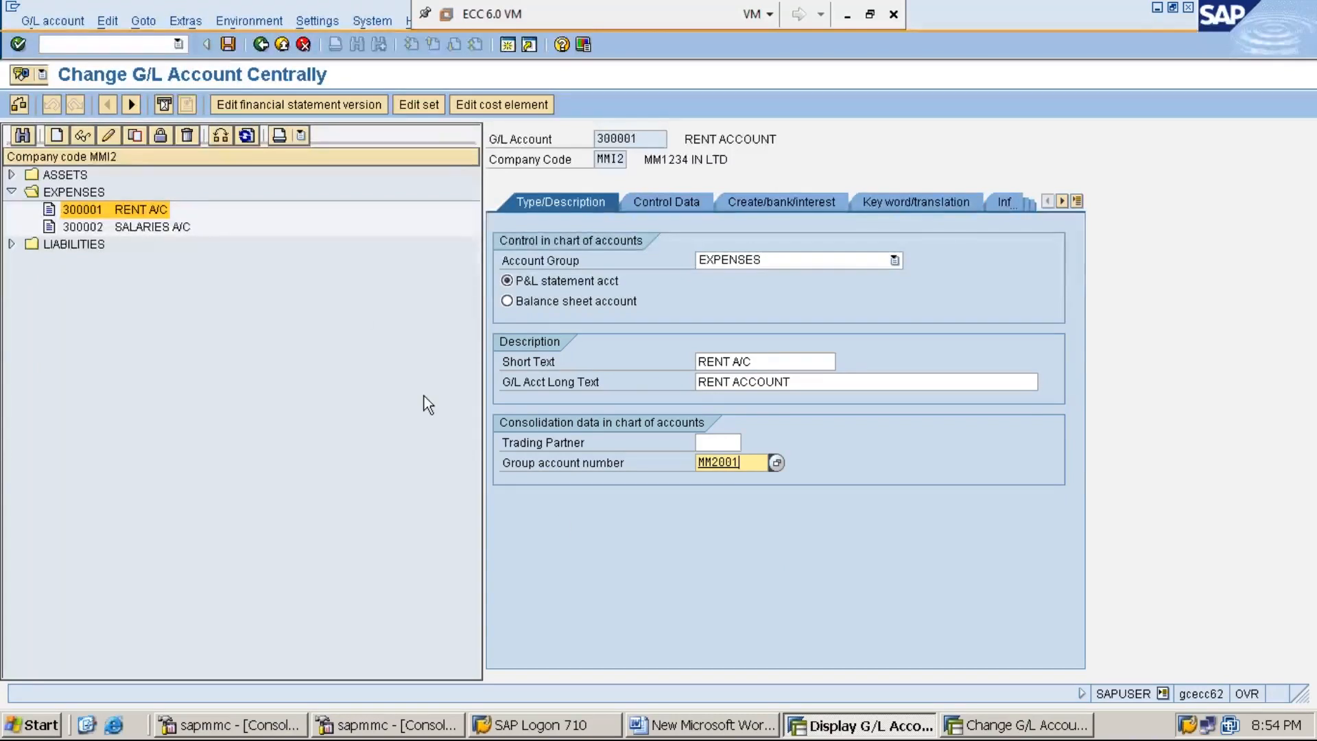
click(229, 46)
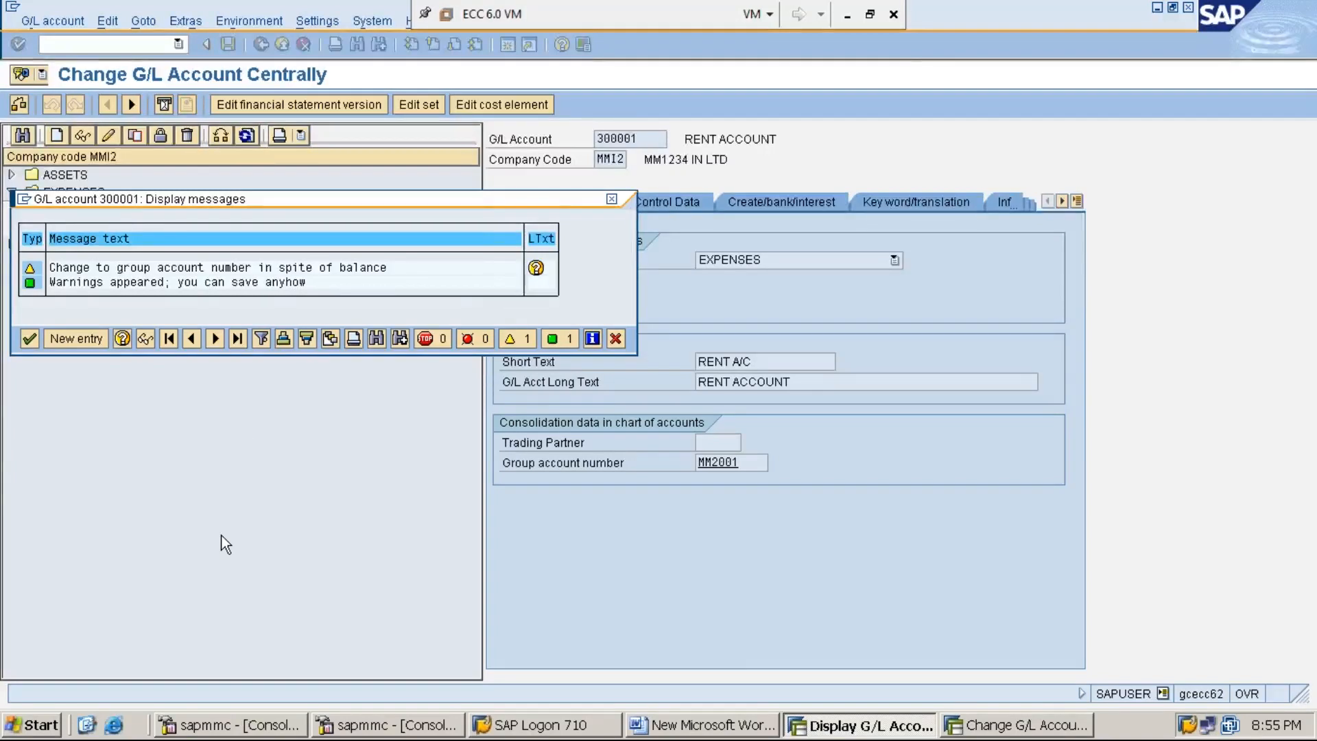
key(Return)
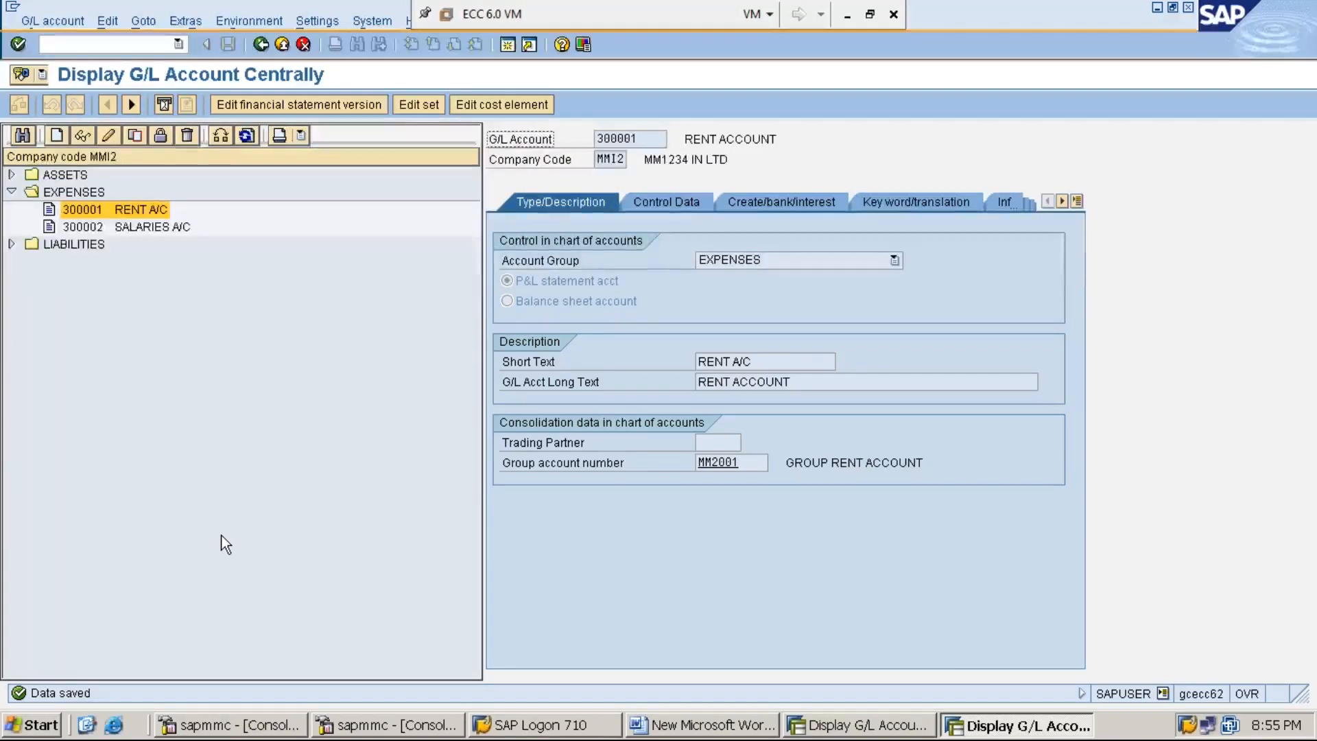
Step: Change the company code of the G/L account list to MMI1
click(219, 138)
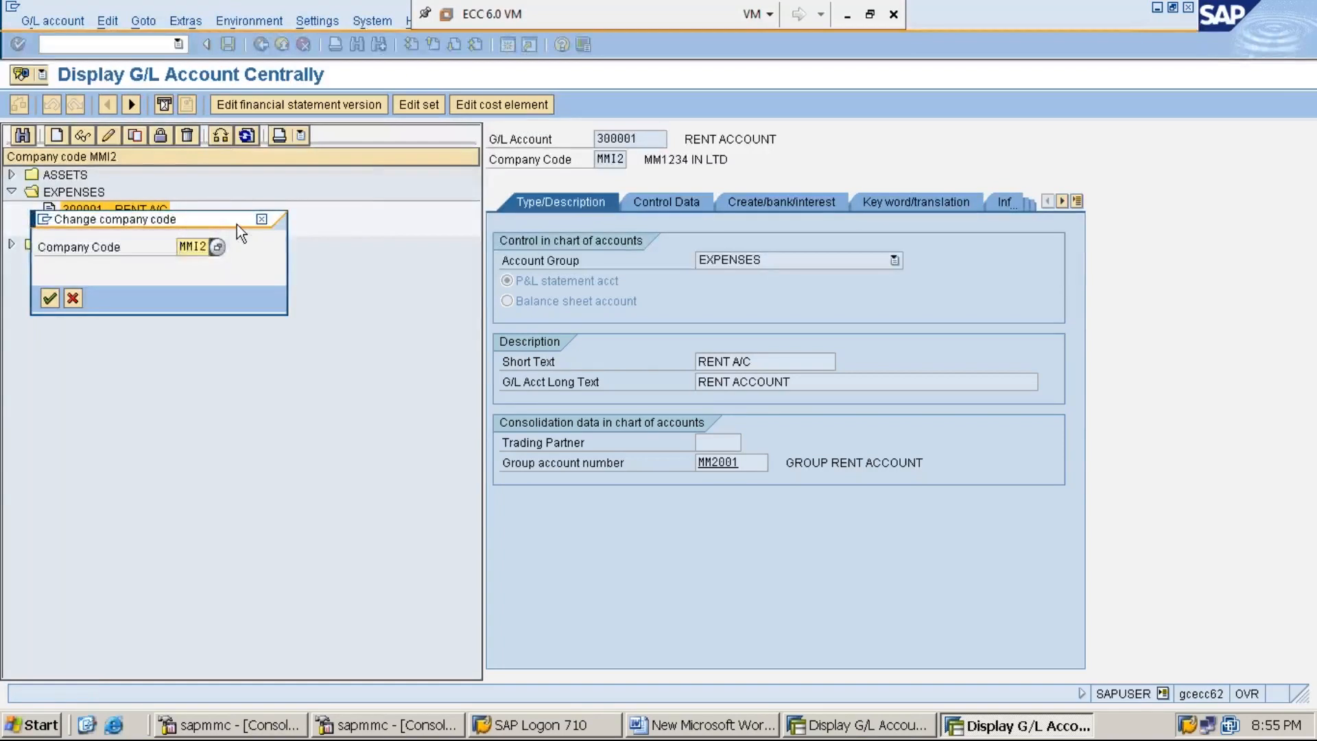
drag(237, 224, 286, 289)
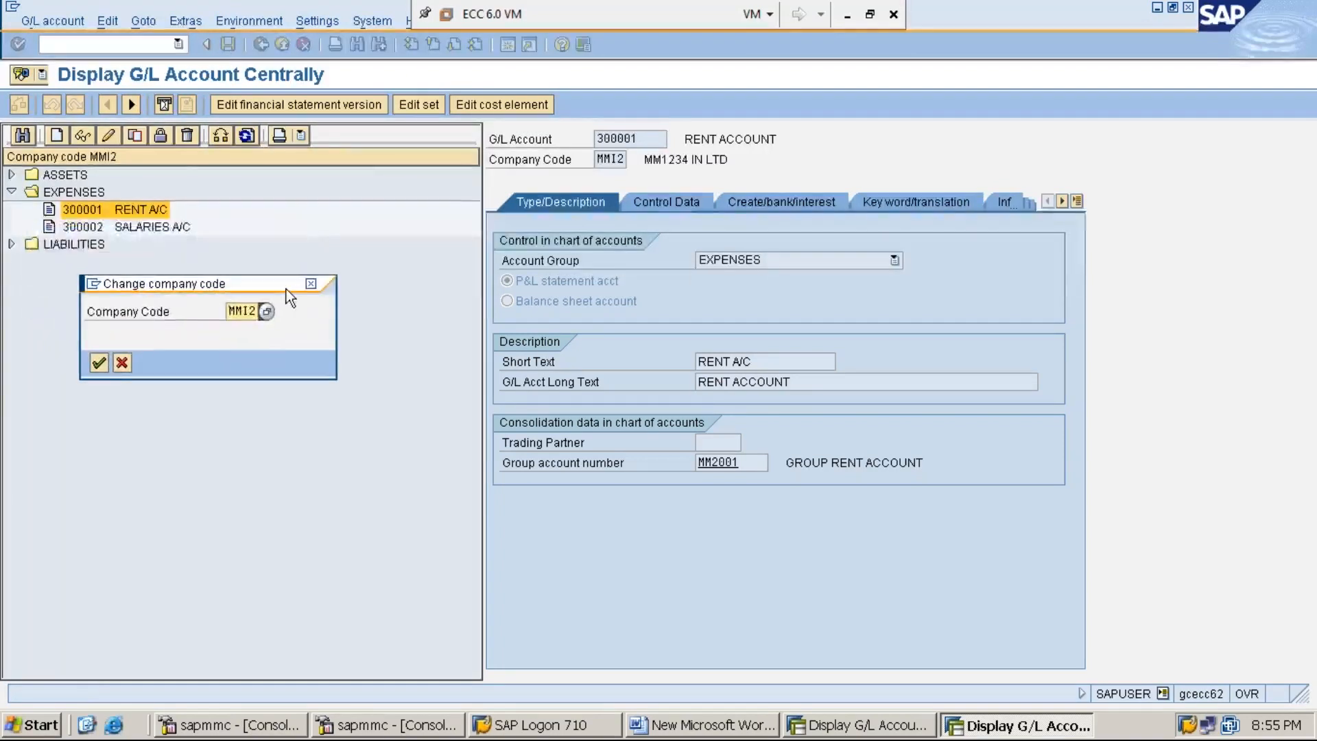
text(MMI1)
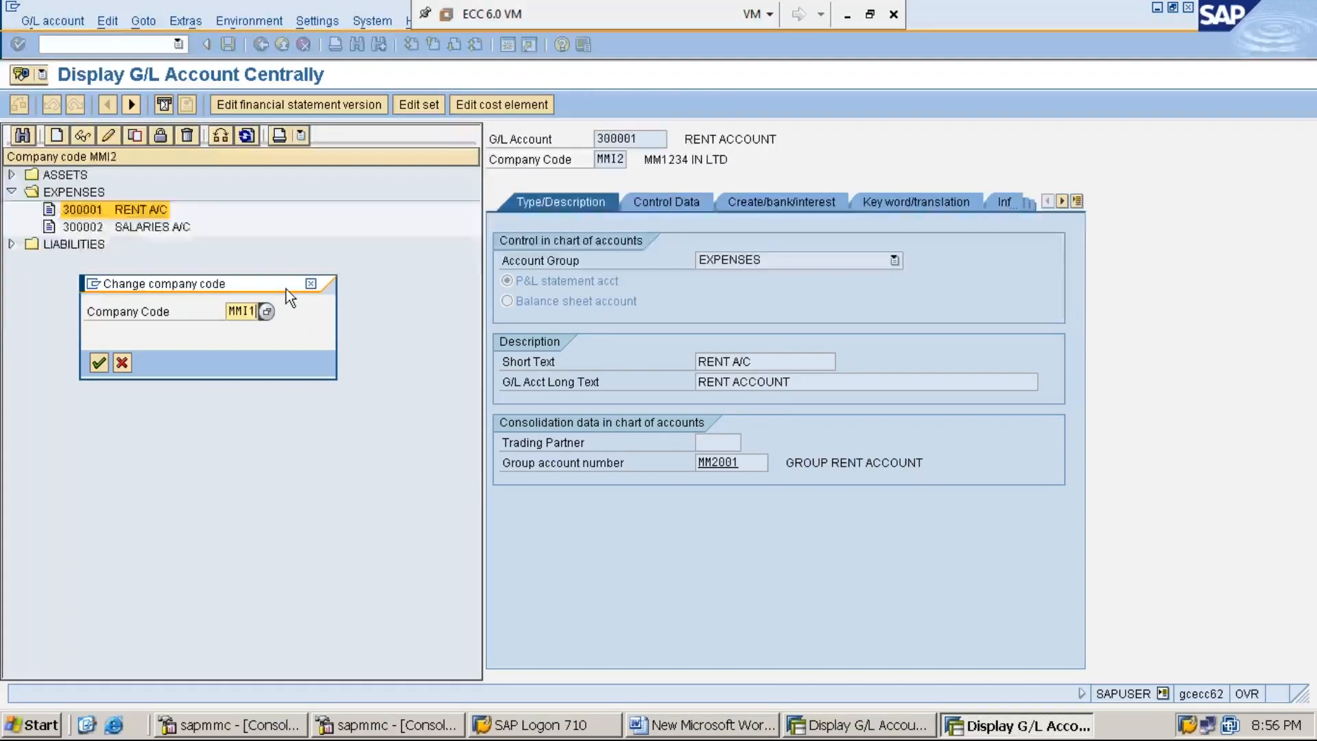
key(Return)
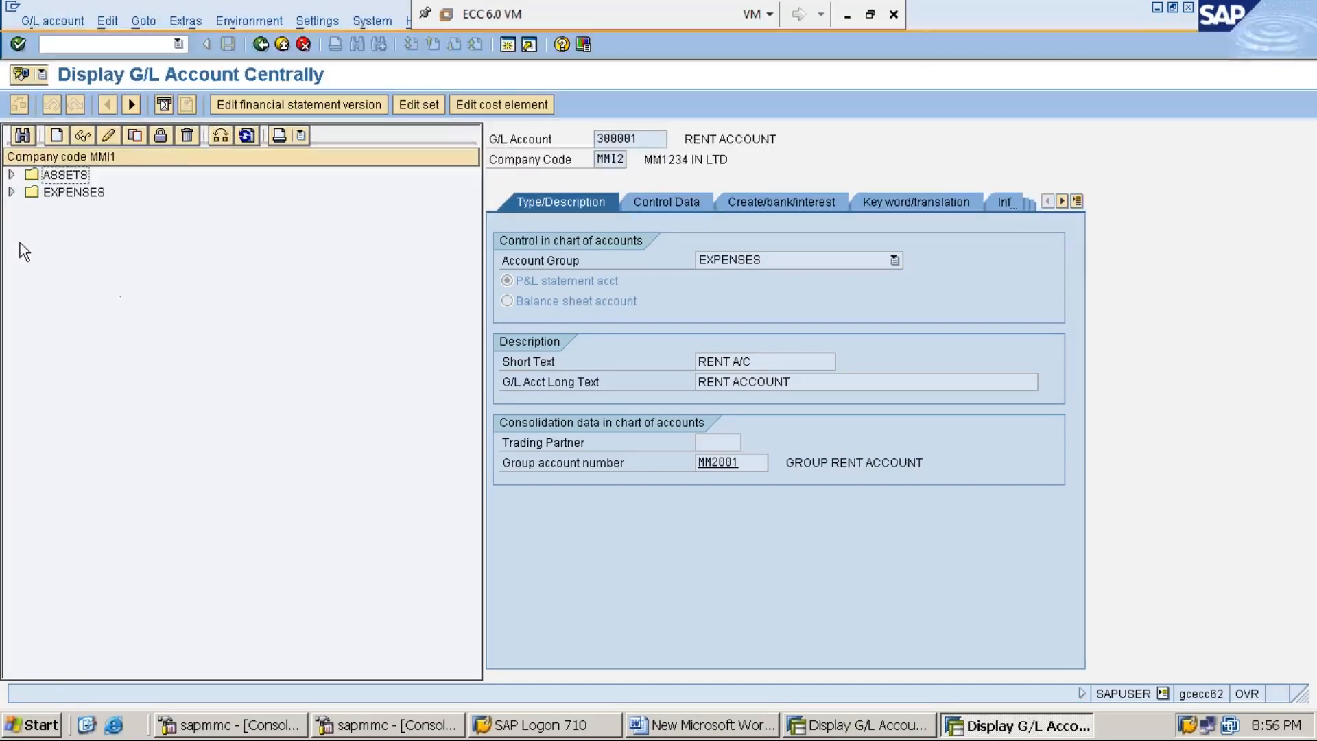
Step: Open account 300001 RENT A/C of company code MMI1 in change mode and save it with group account number MM2001
click(11, 192)
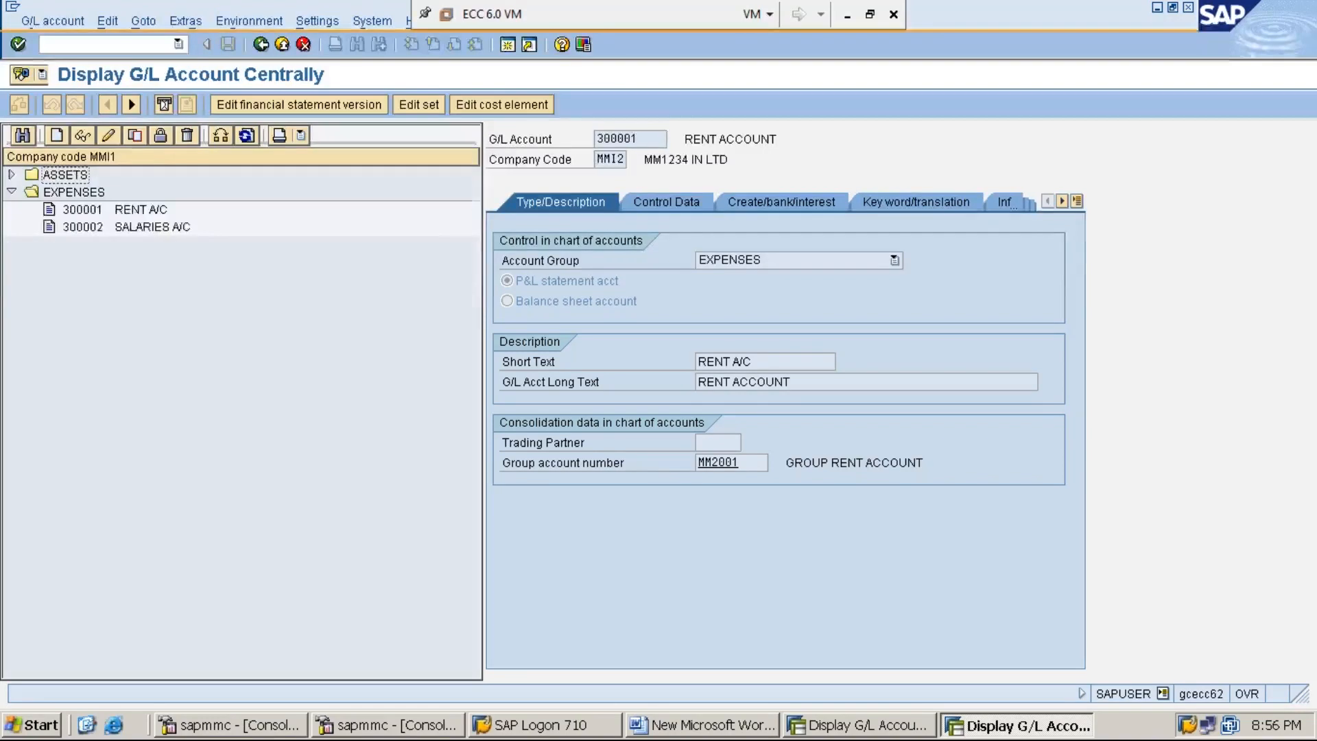
click(11, 192)
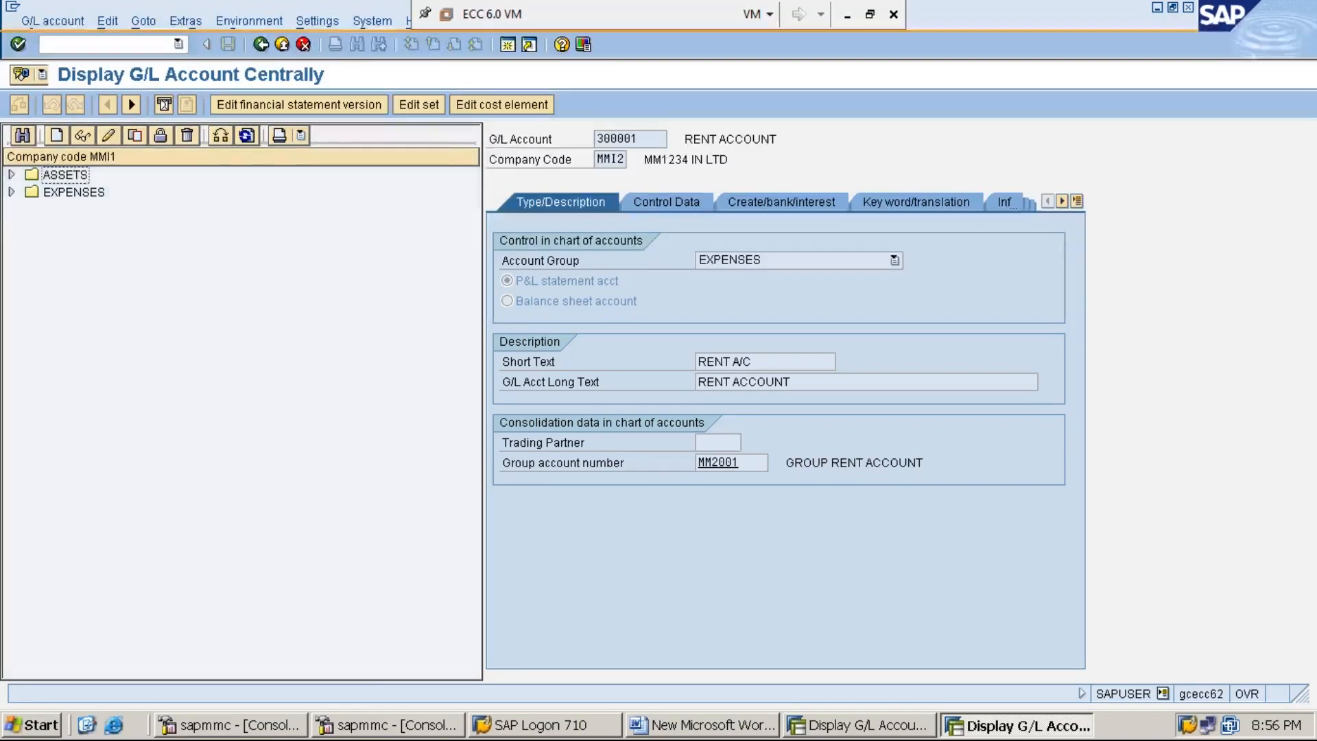
click(11, 192)
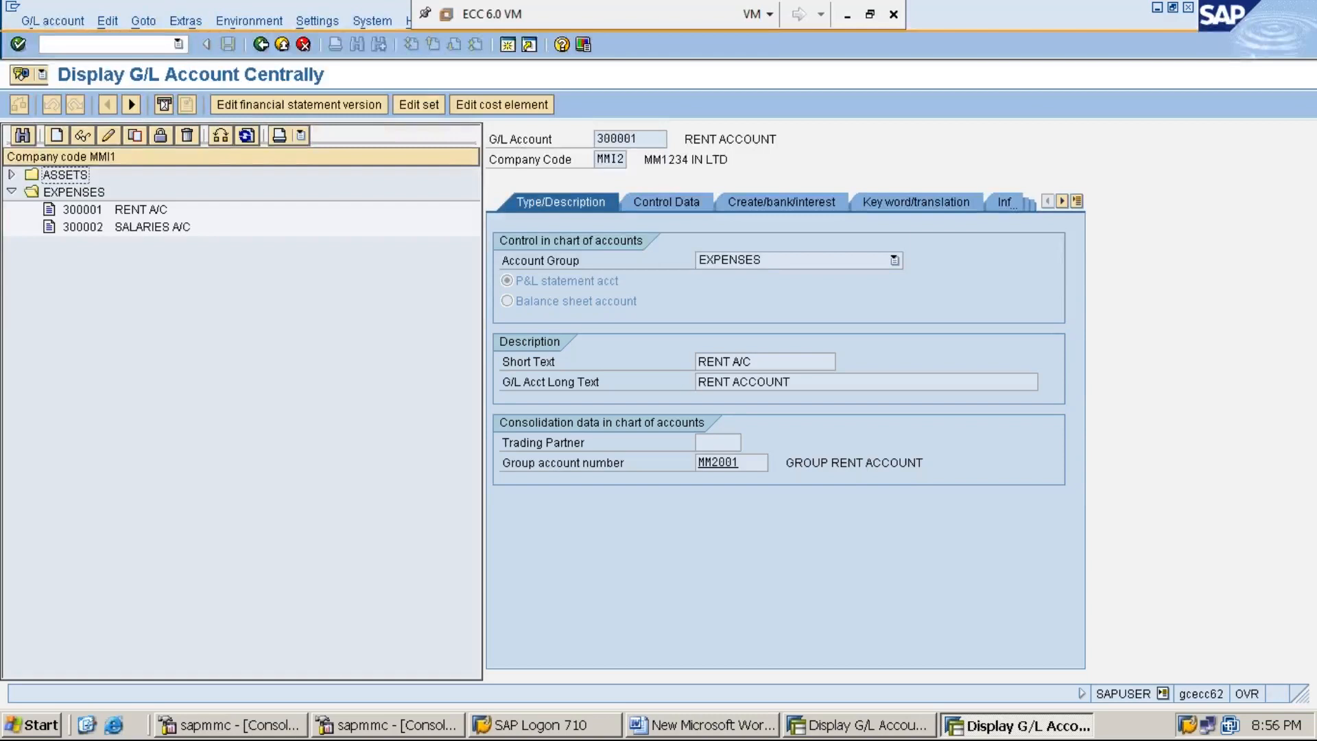
double_click(134, 214)
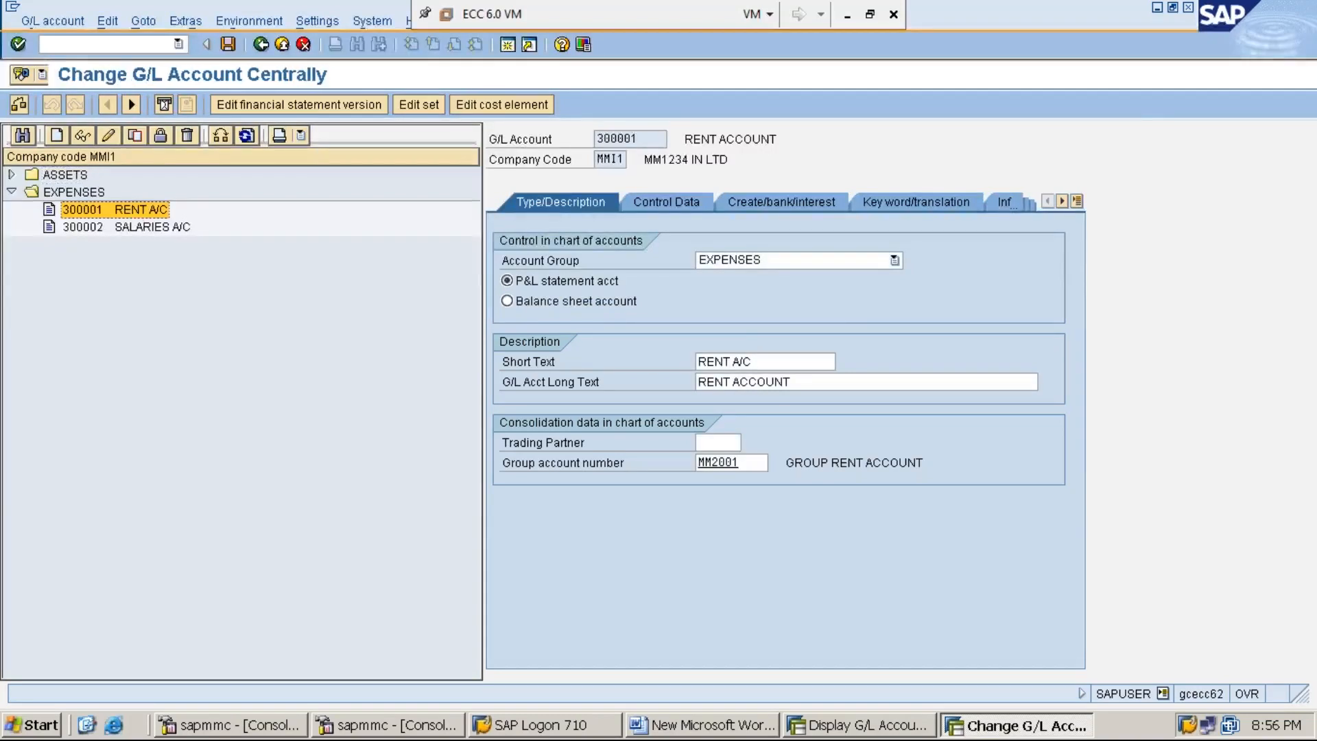
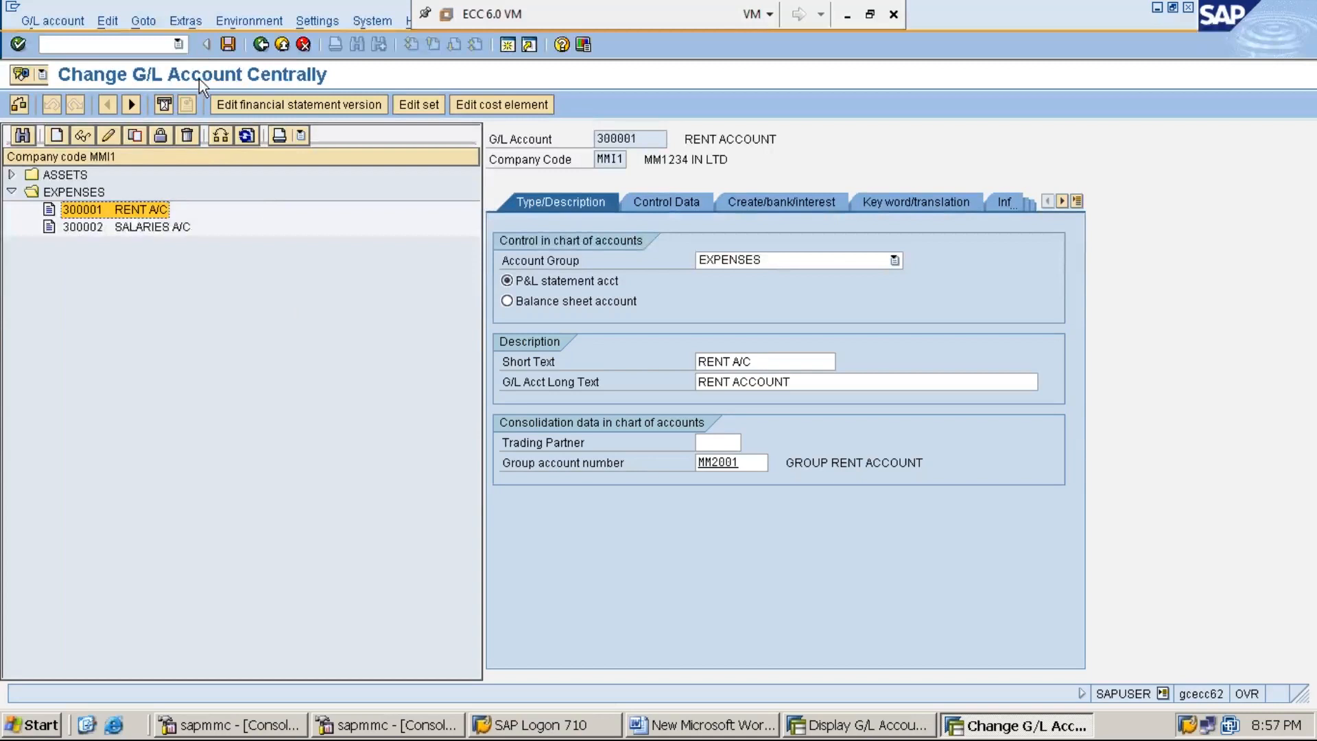
click(228, 46)
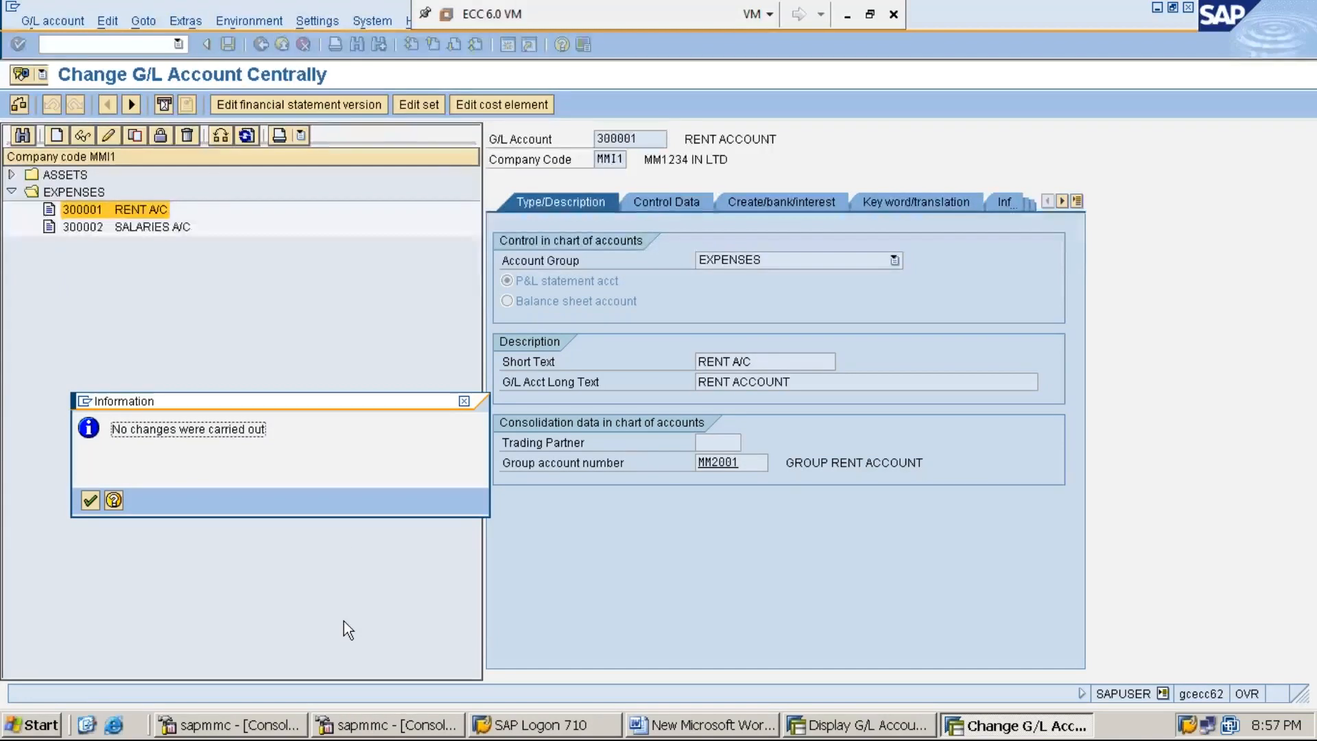
key(Return)
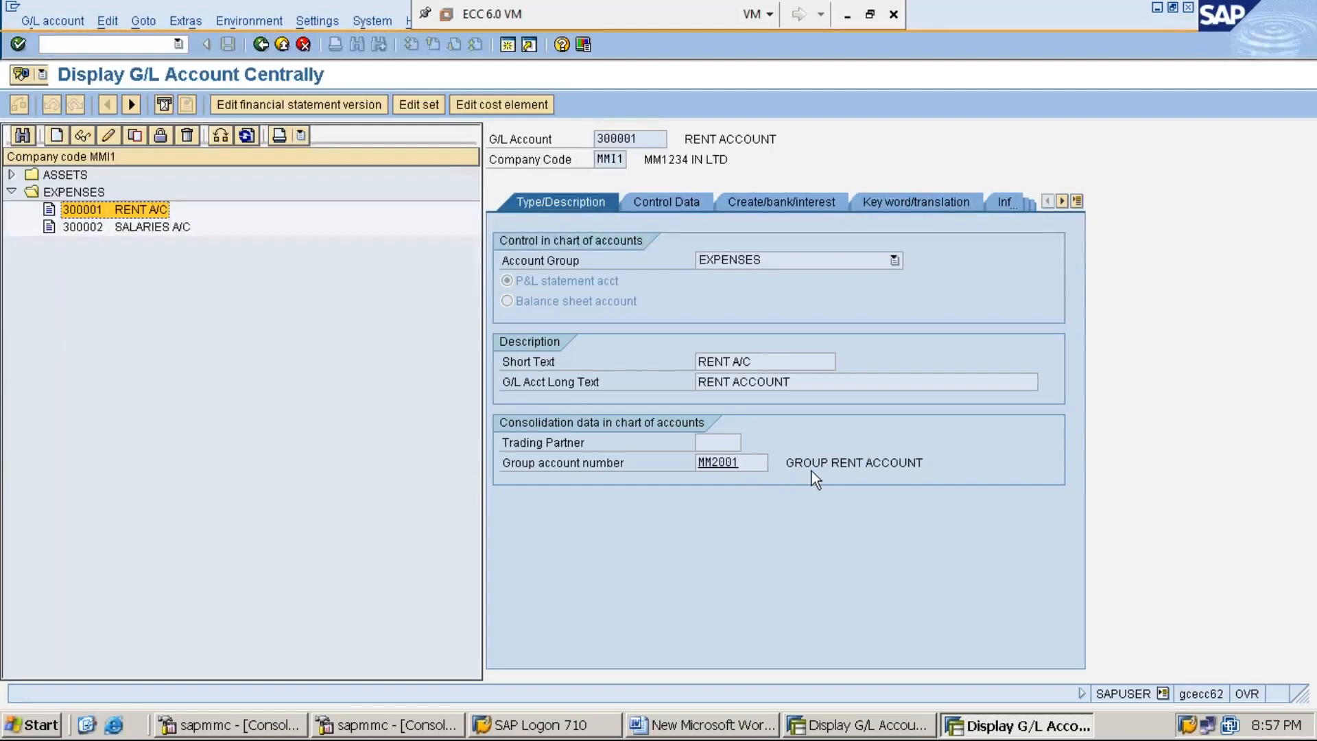
Step: Examine how the RENT A/C account of company code MMI1 is linked to its group account number
click(645, 139)
drag(747, 465, 693, 468)
click(696, 465)
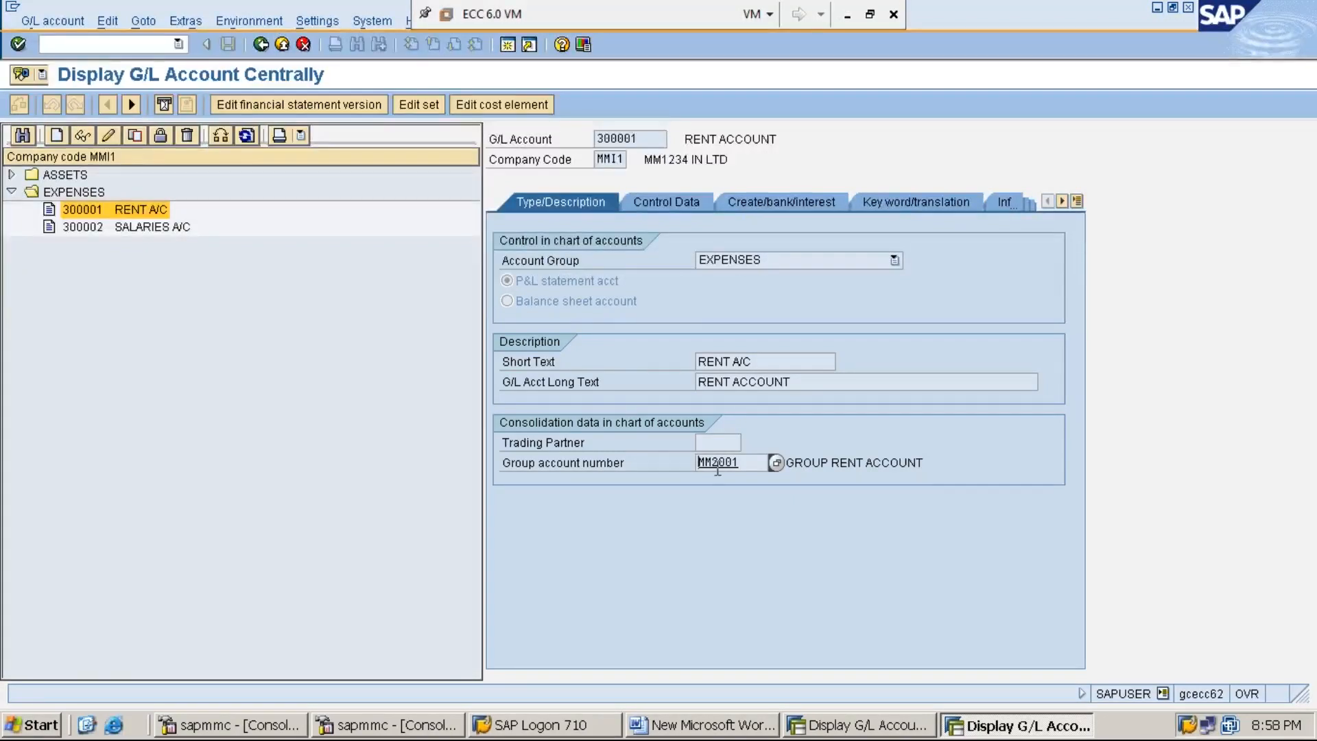
drag(739, 462, 695, 463)
click(695, 463)
click(88, 216)
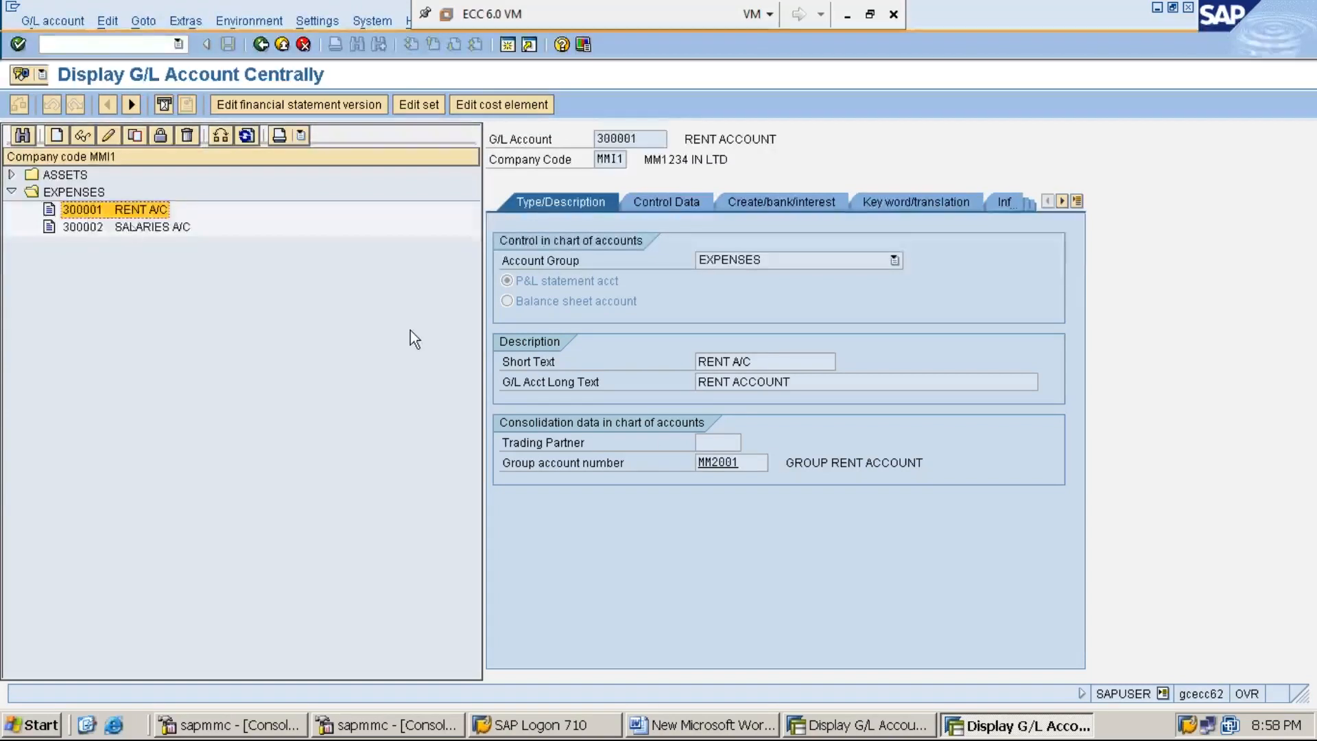
click(762, 463)
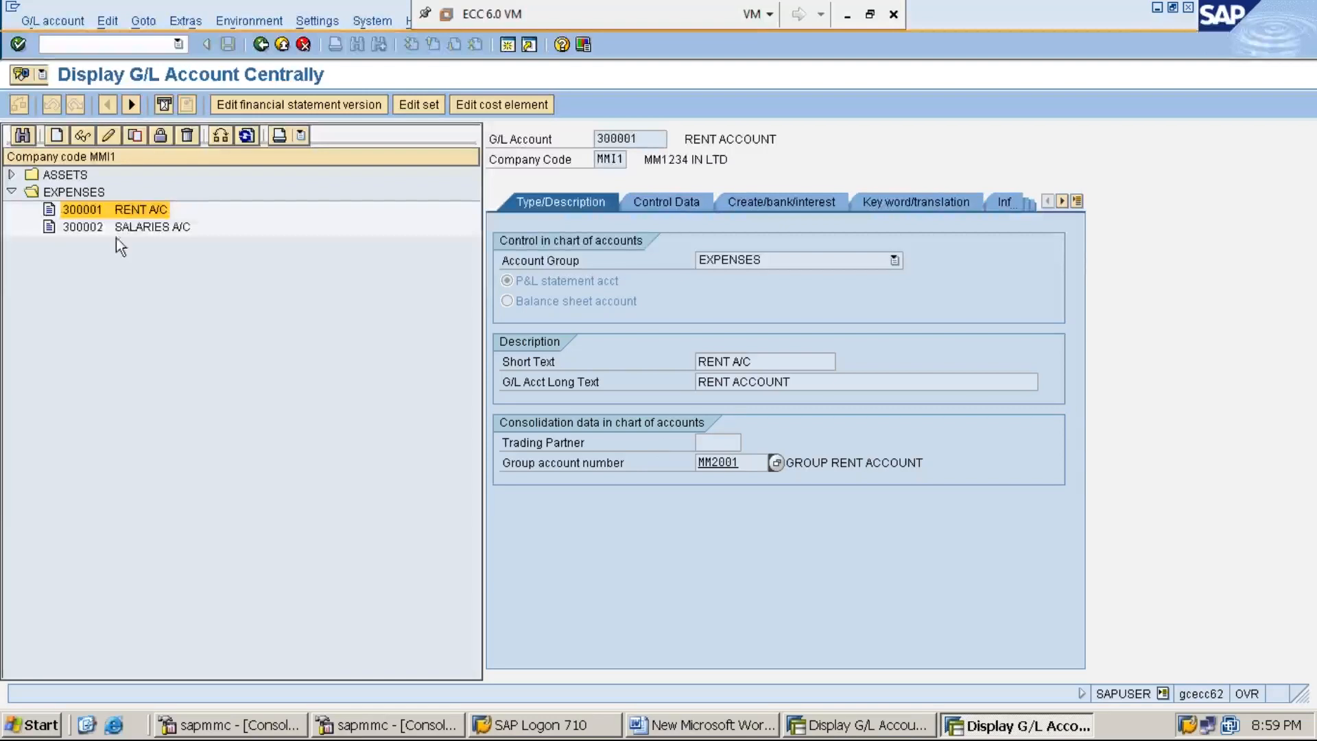
click(131, 215)
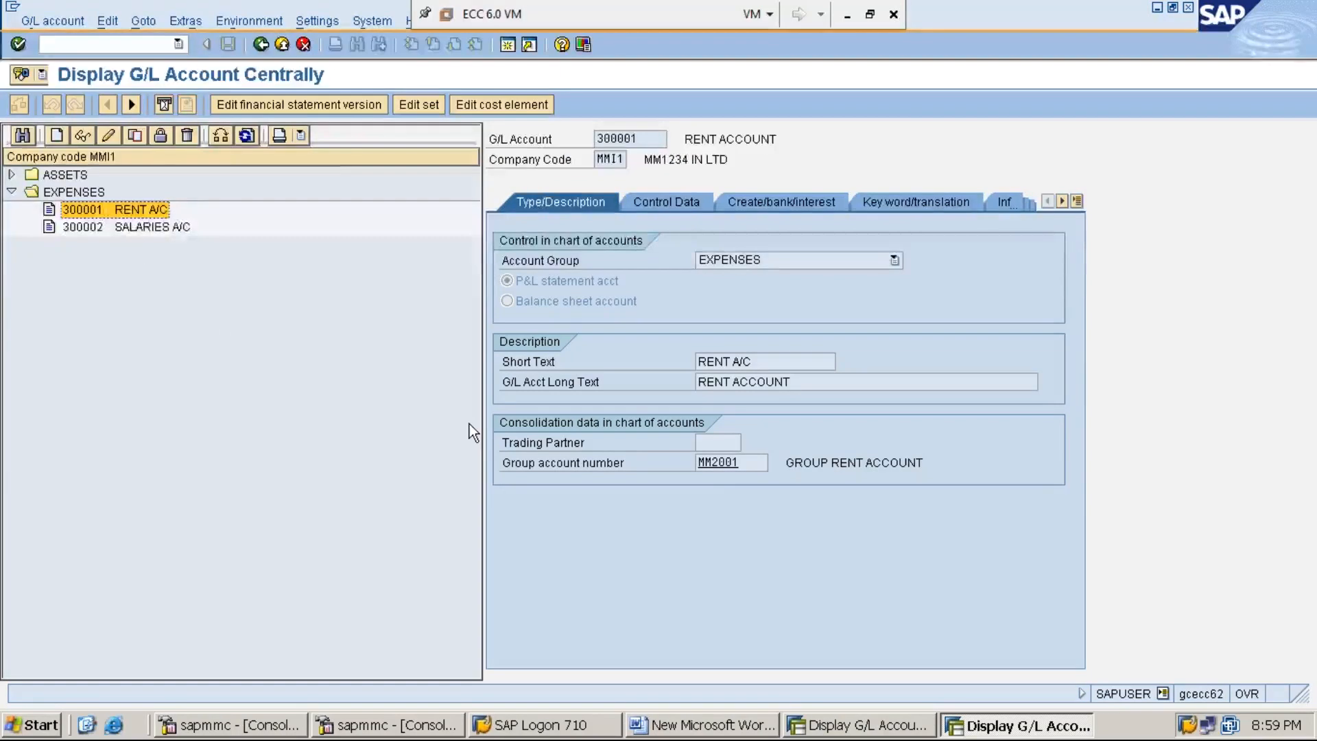
click(753, 466)
double_click(124, 211)
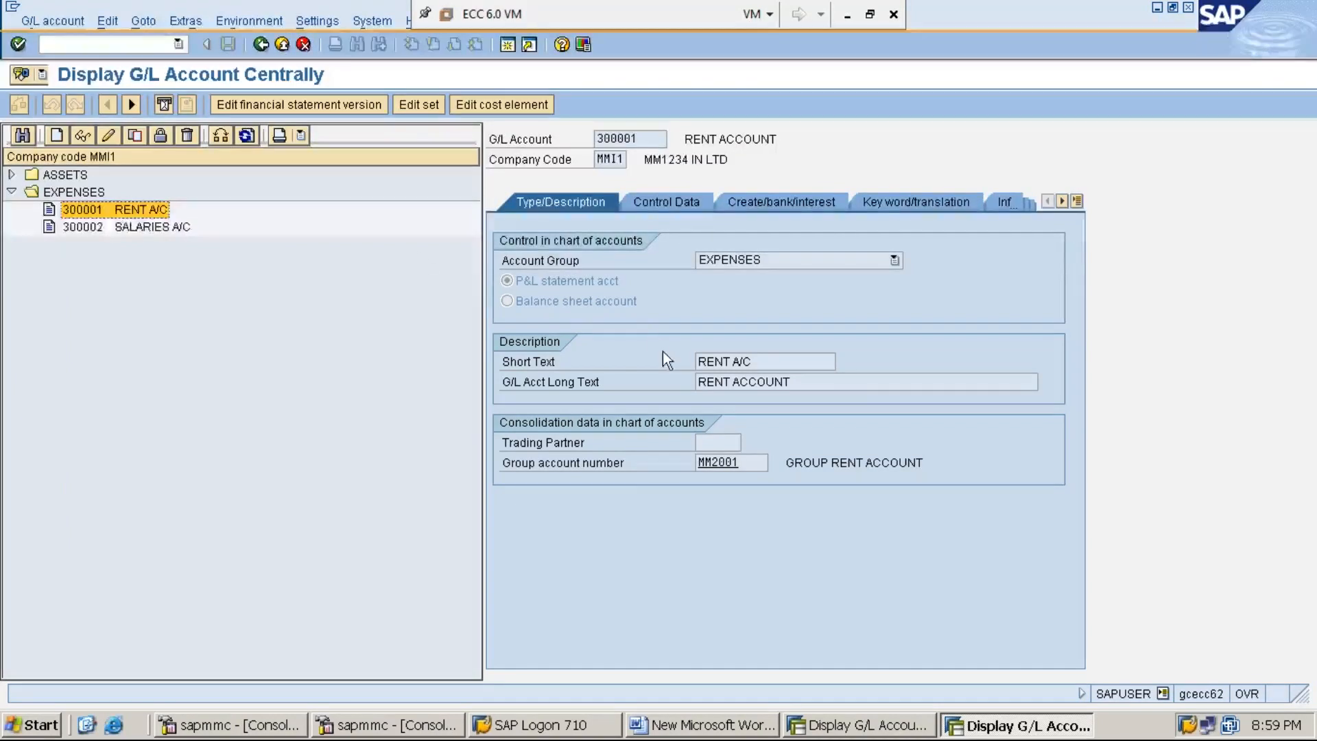
click(744, 466)
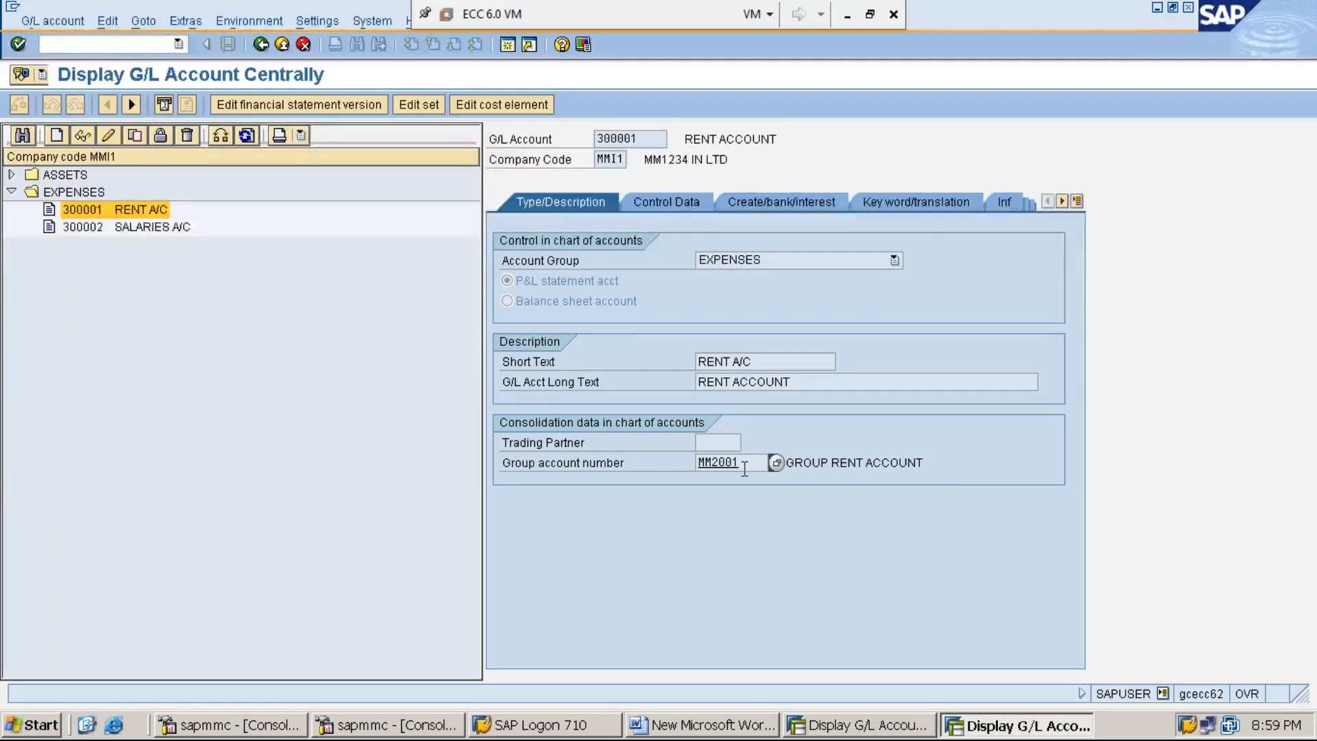
drag(744, 466, 695, 466)
click(695, 466)
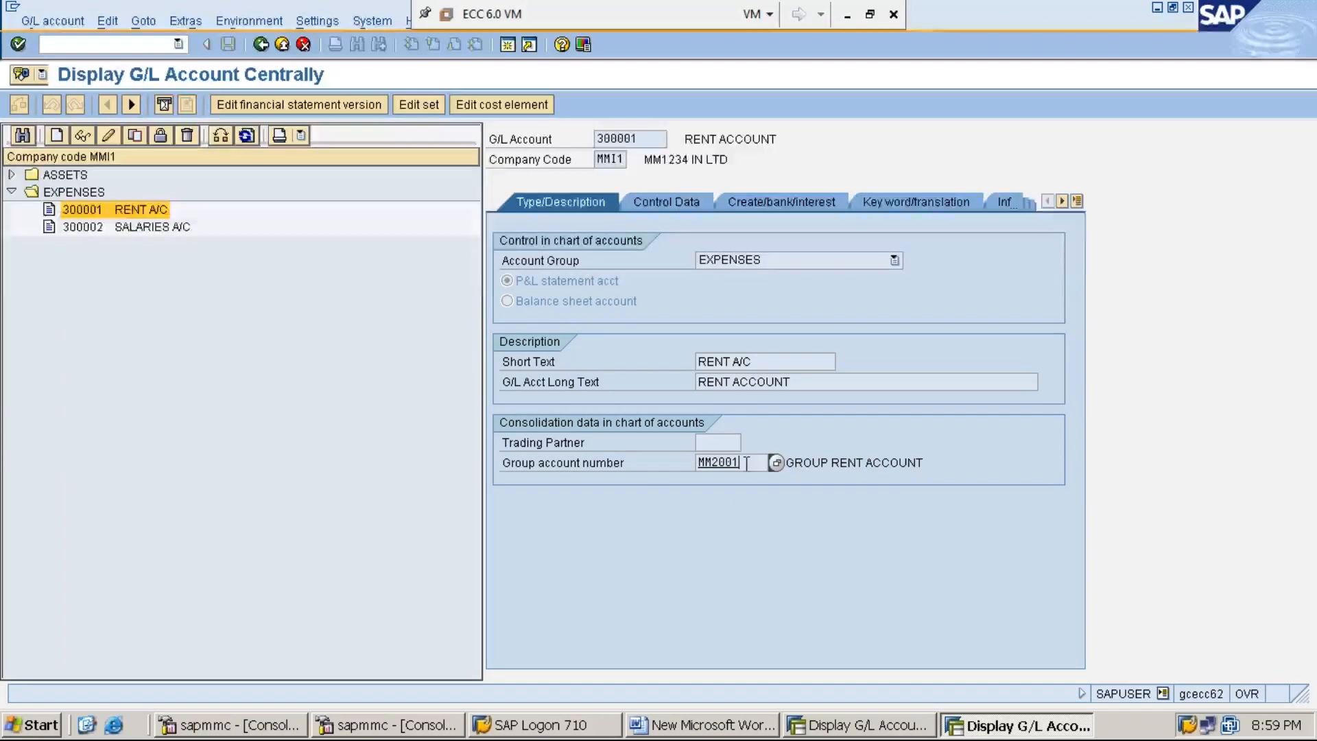
click(153, 212)
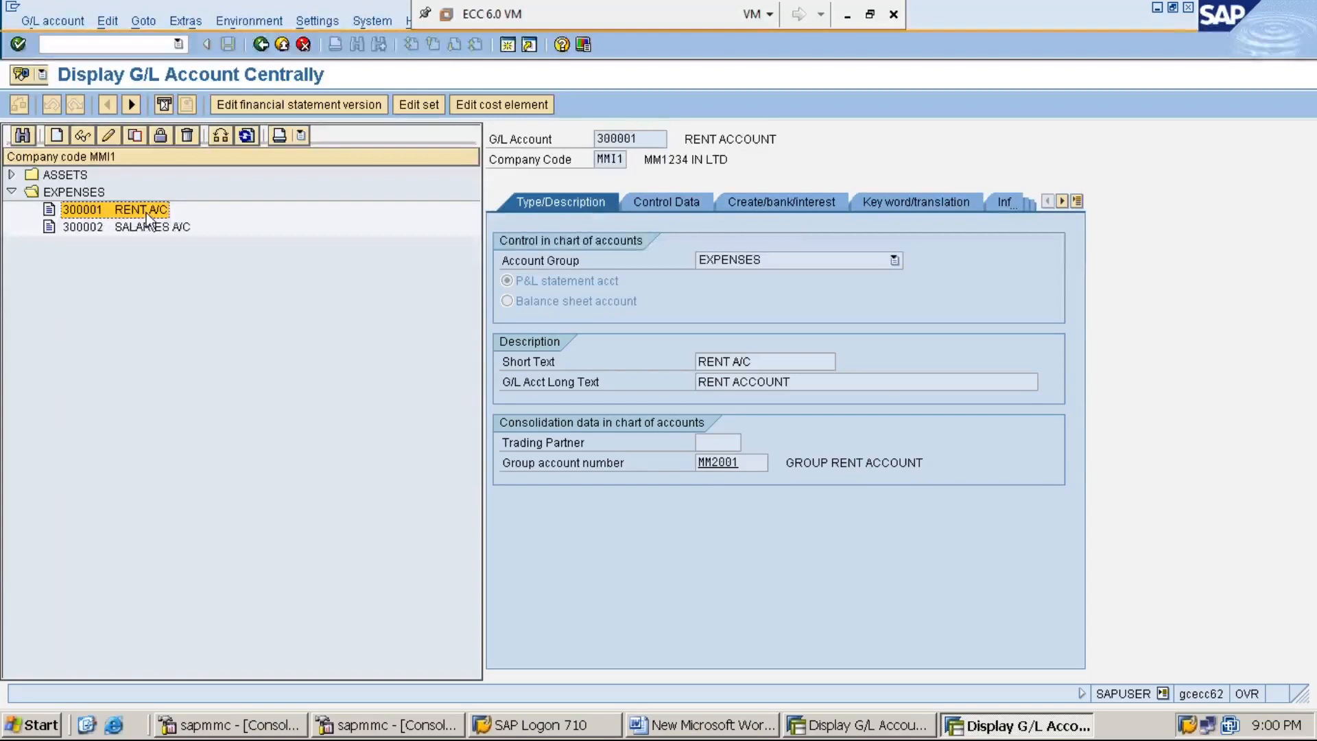
click(746, 469)
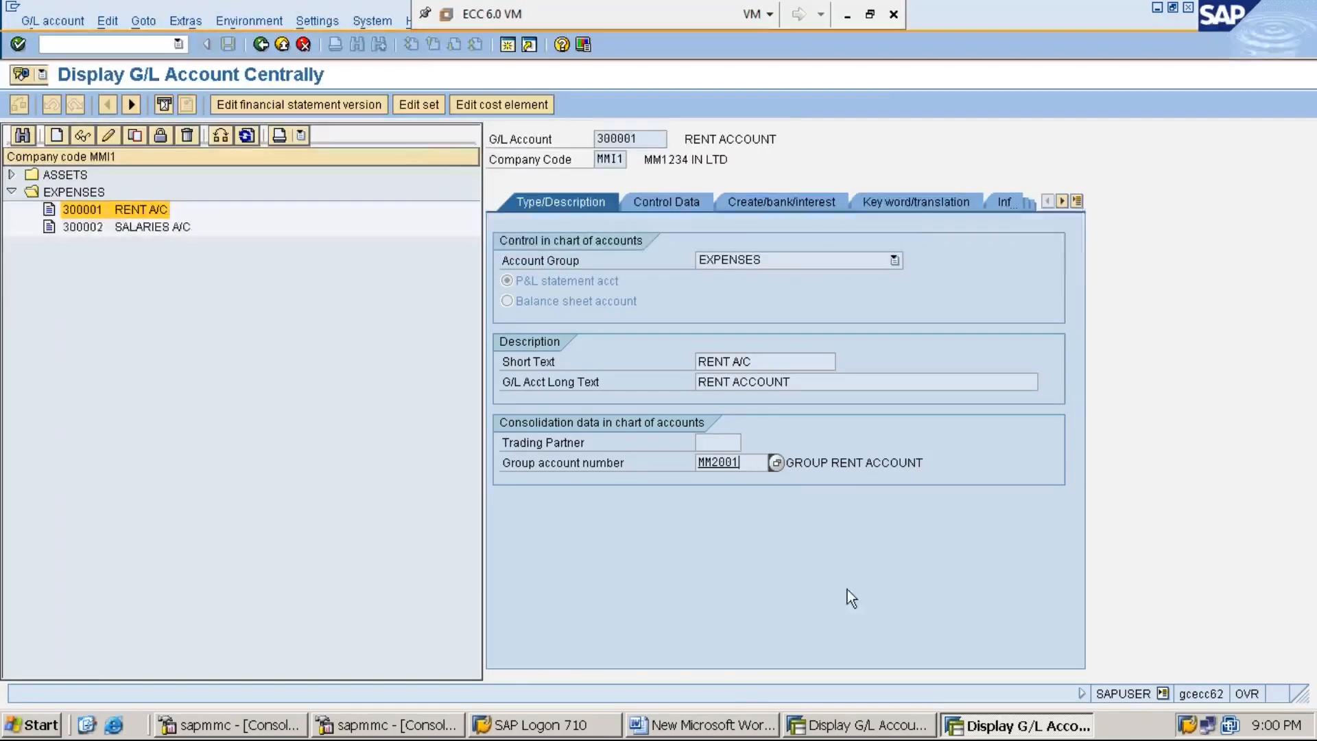
Step: Switch to the Word notes on the group chart of accounts
click(733, 731)
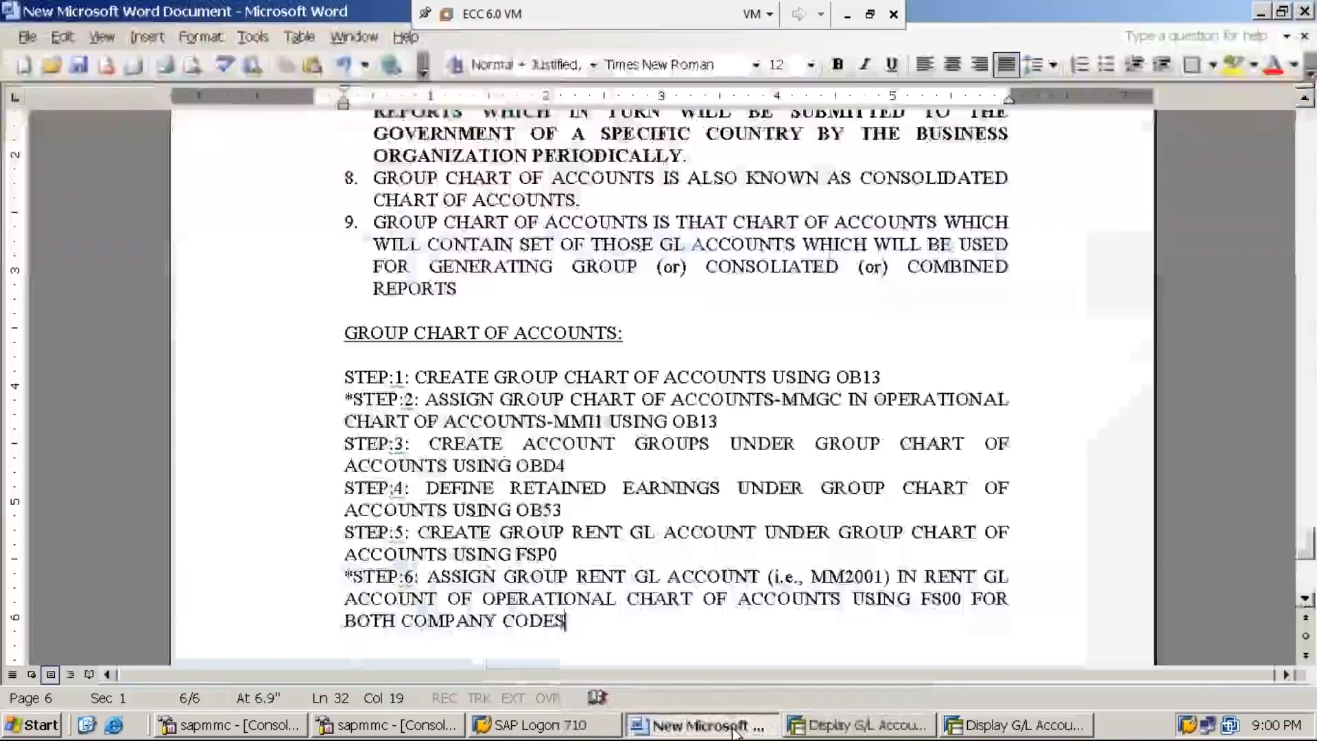
Step: Add the line "STEP:7: GENERATE CONSOLIDATED REPORT FOR RENT USING FBL3N" below step 6 of the group chart of accounts notes
text(S)
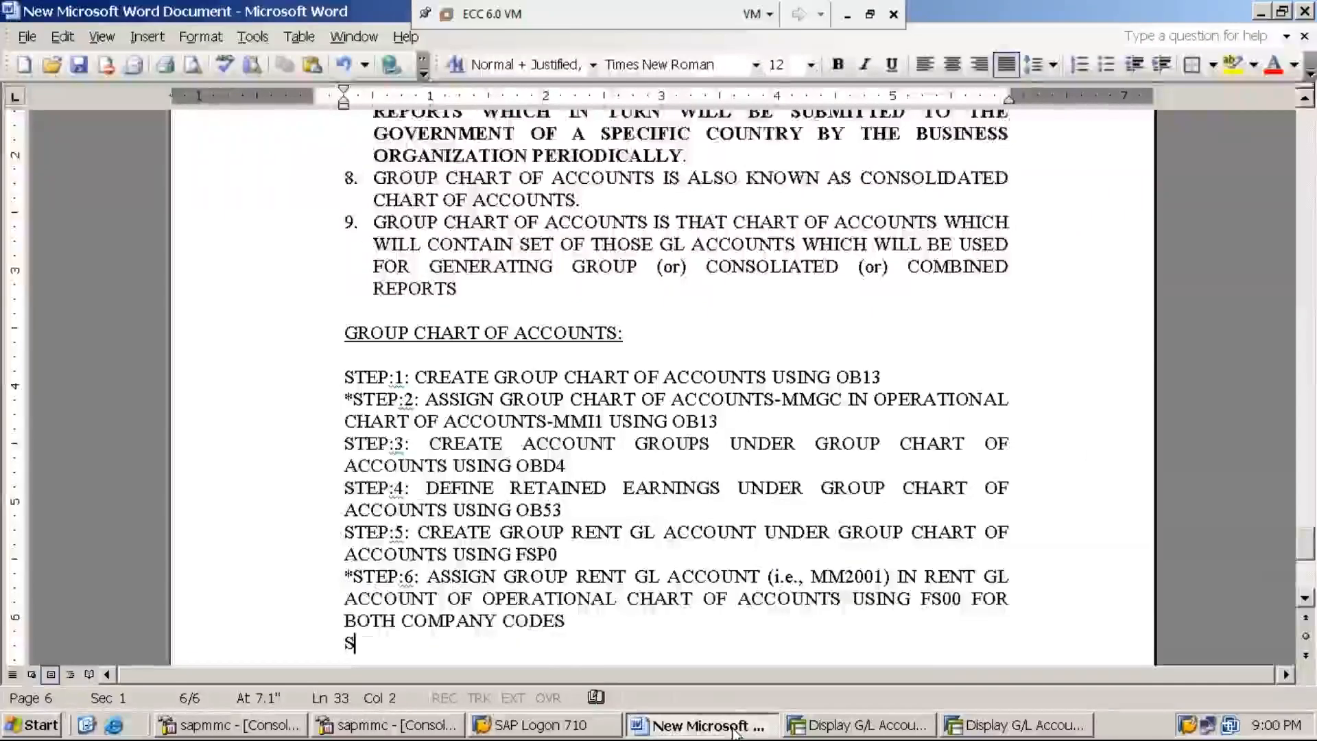
text(TEP:7: GENE)
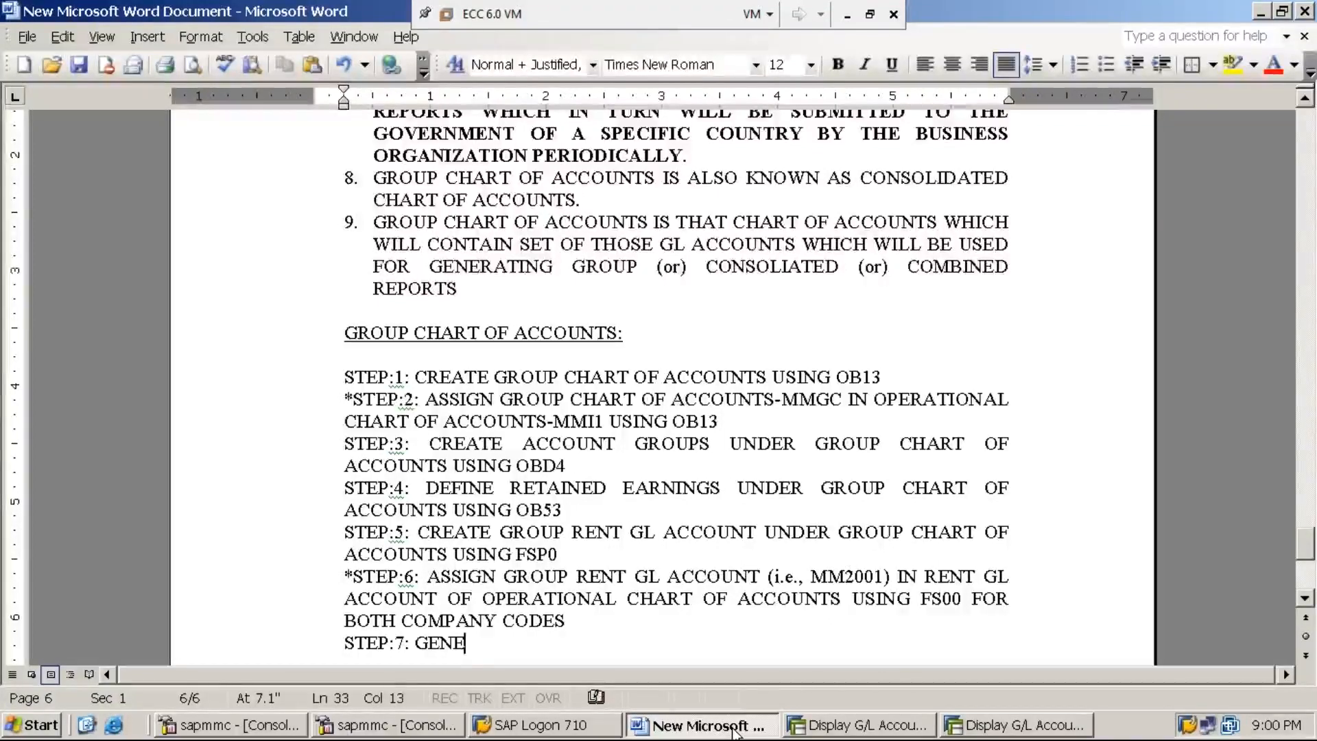
text(RATE GROU)
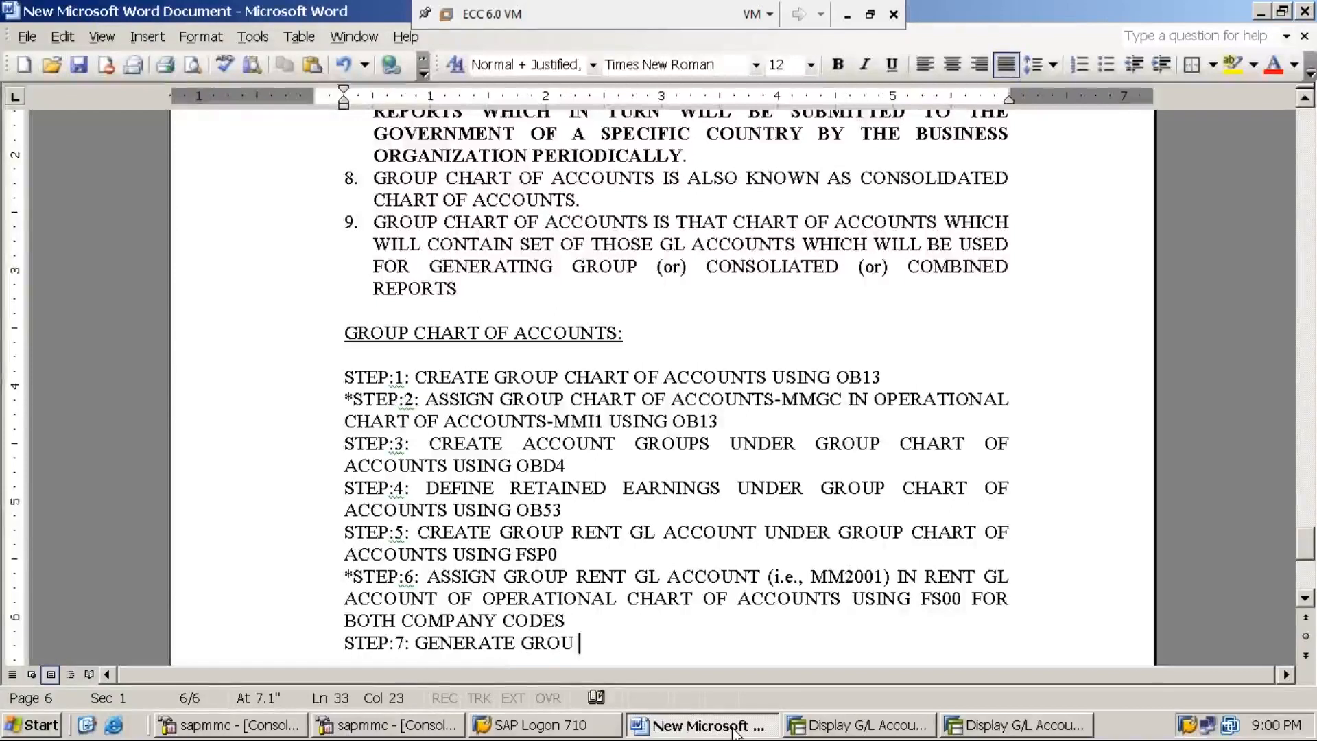
key(BackSpace)
key(BackSpace)
key(BackSpace)
key(BackSpace)
key(BackSpace)
text(CON)
click(732, 731)
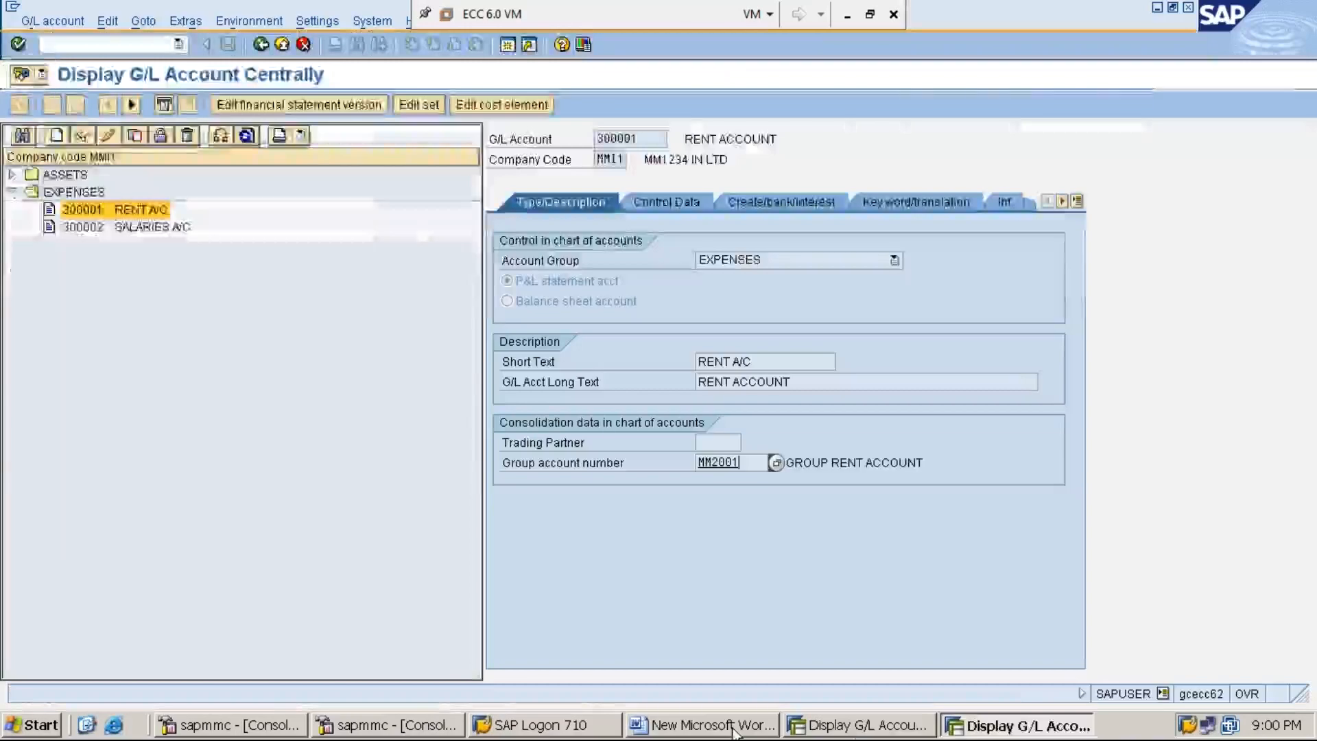
click(754, 731)
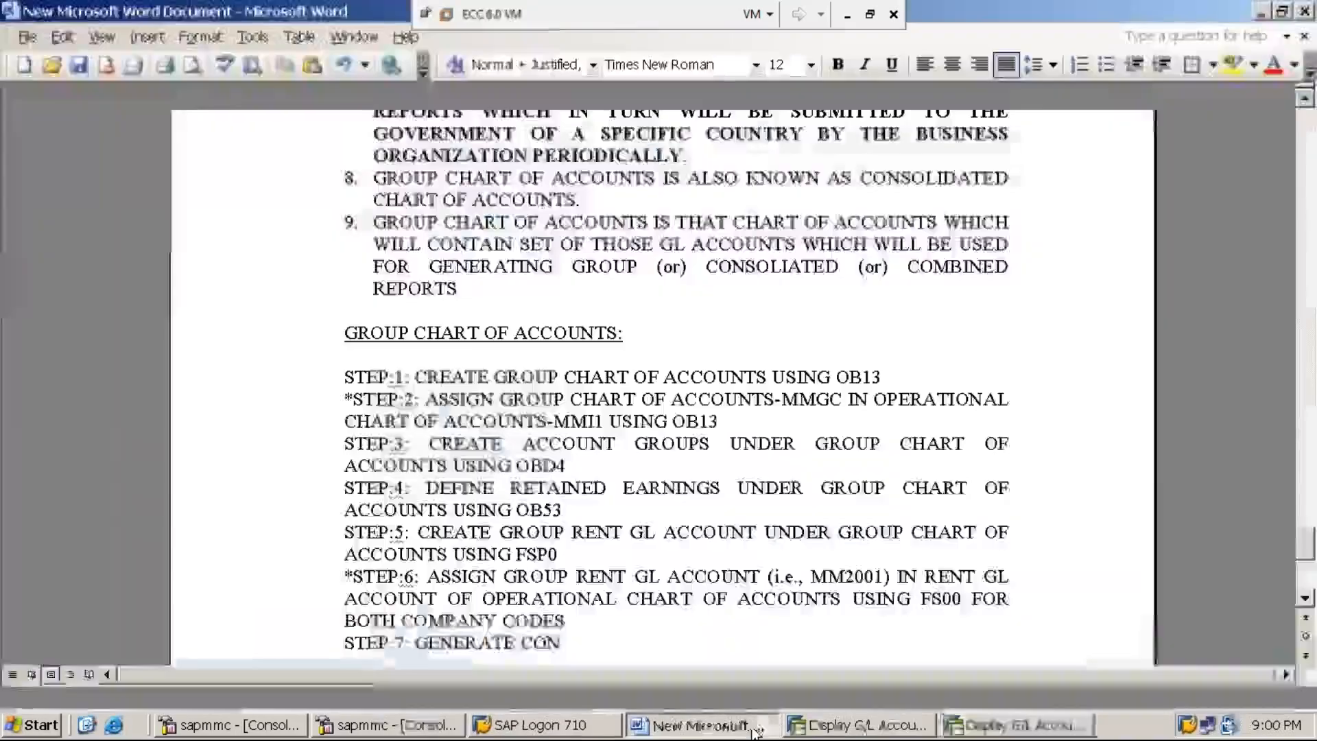
text(SOLIDAT)
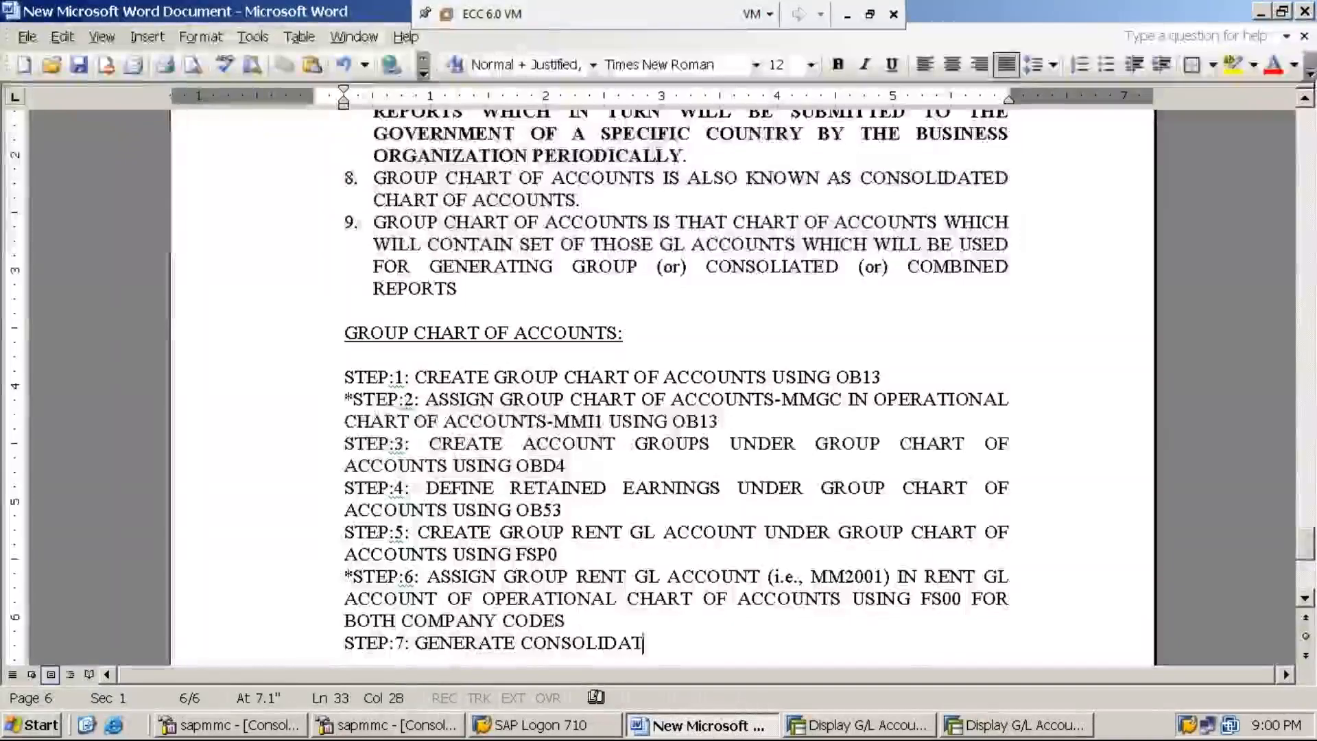
text(ED REPO)
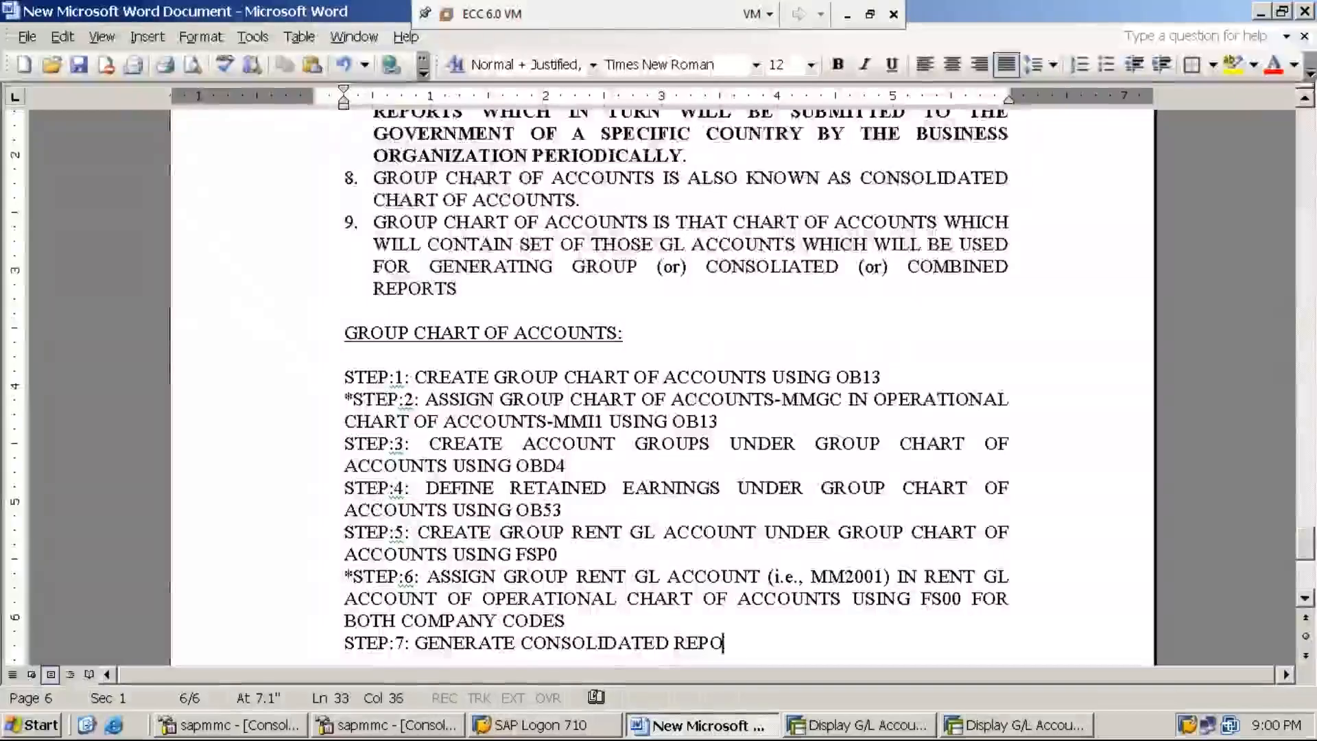
text(RT FOR RENT)
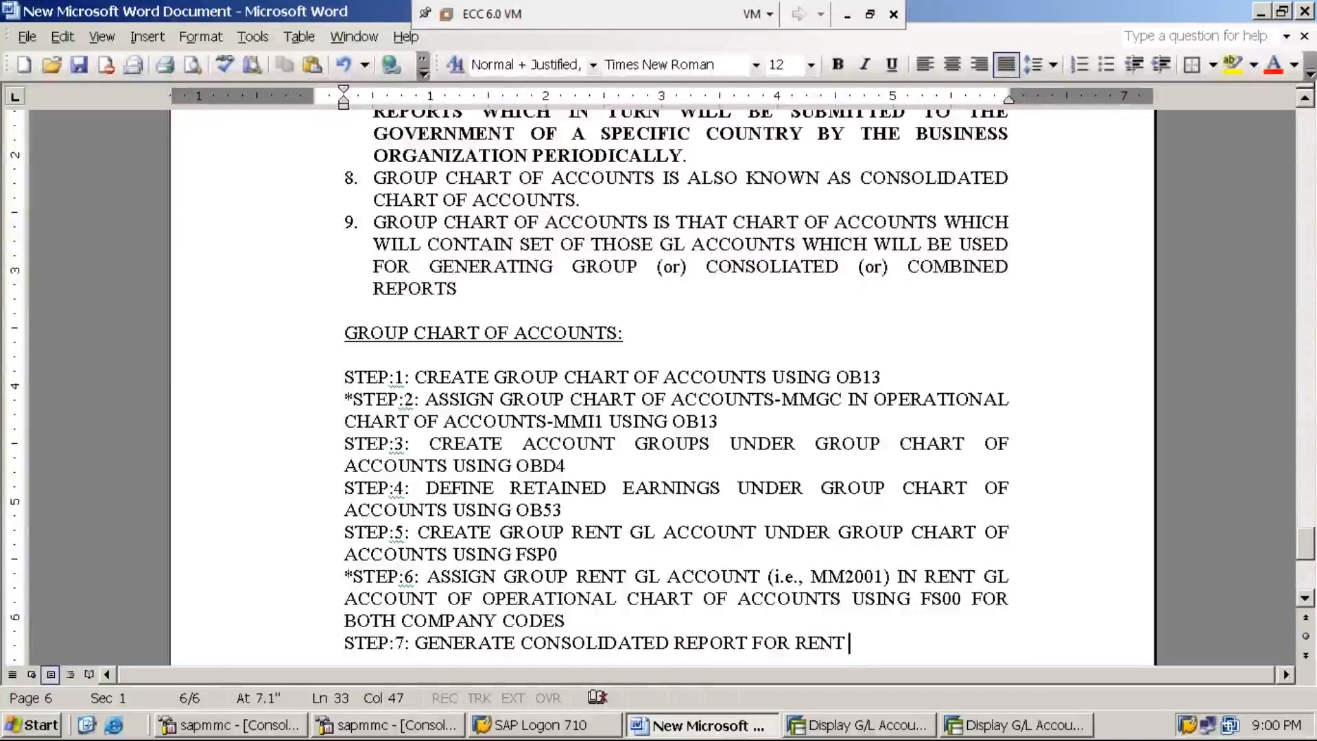
text(USING FBL3N)
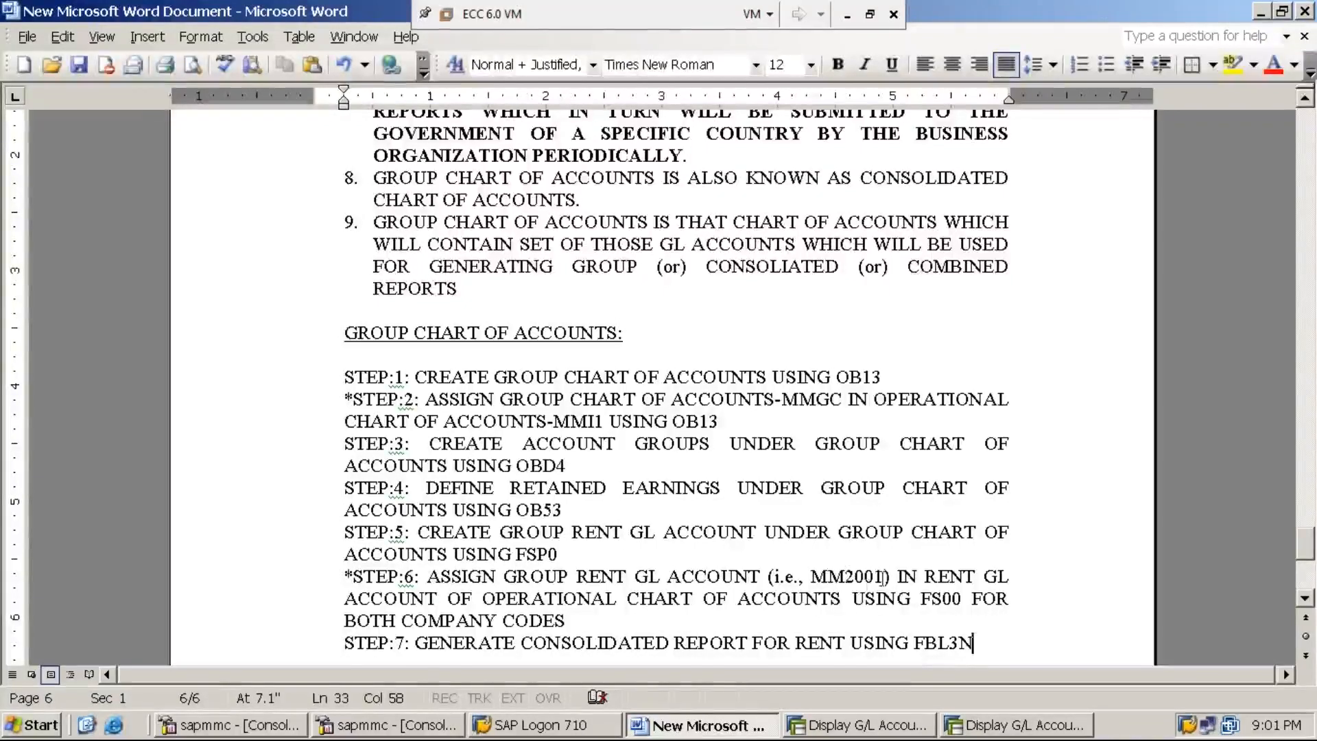
Step: Highlight the group account number MM2001 in step 6 of the notes
drag(885, 576, 810, 576)
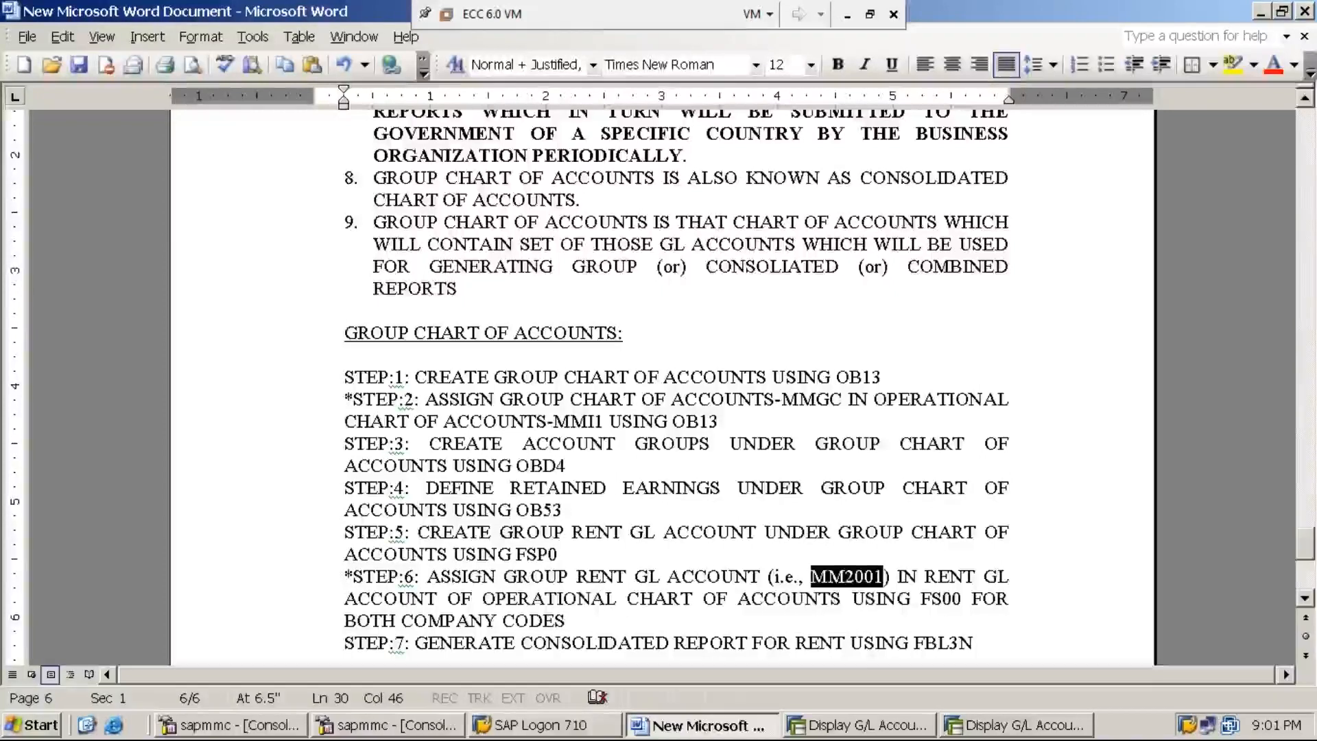
click(884, 577)
drag(884, 577, 810, 577)
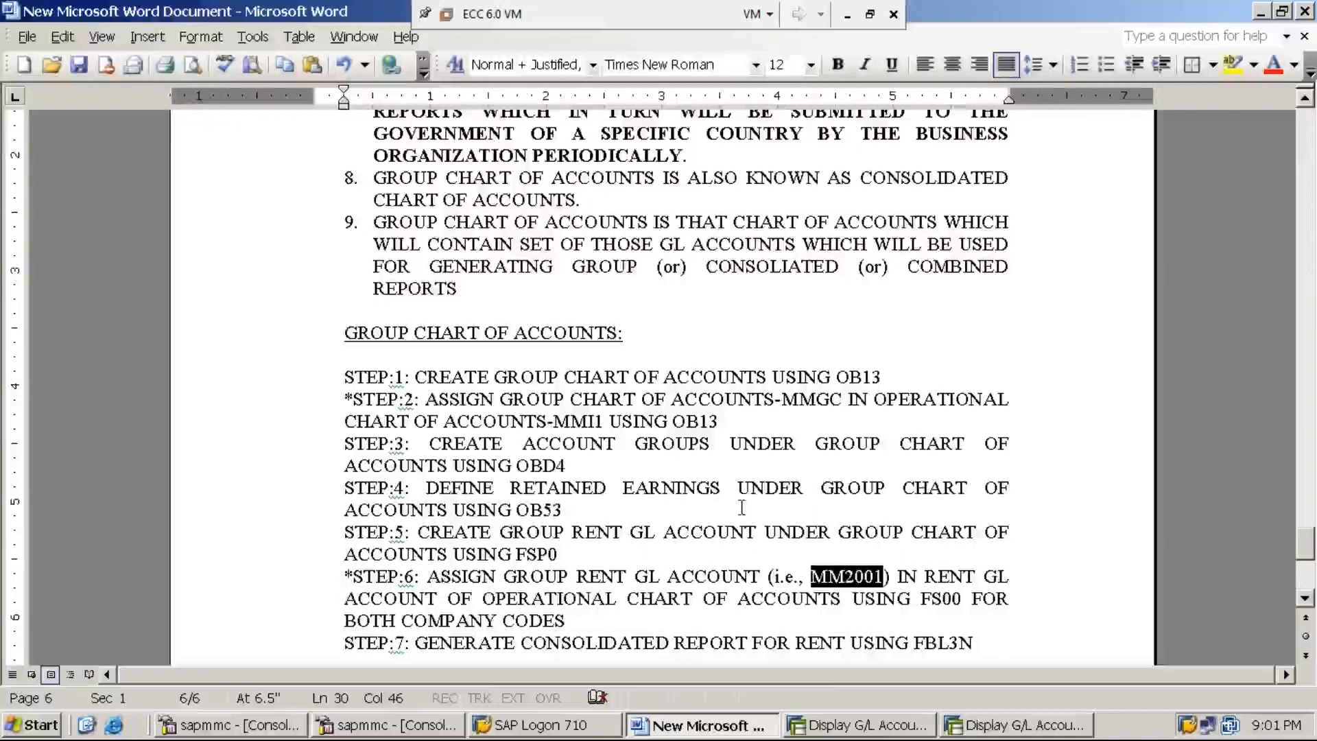
Step: Switch to the SAP session showing account 300001, leave the account display and start transaction FBL3N
click(884, 732)
click(1005, 727)
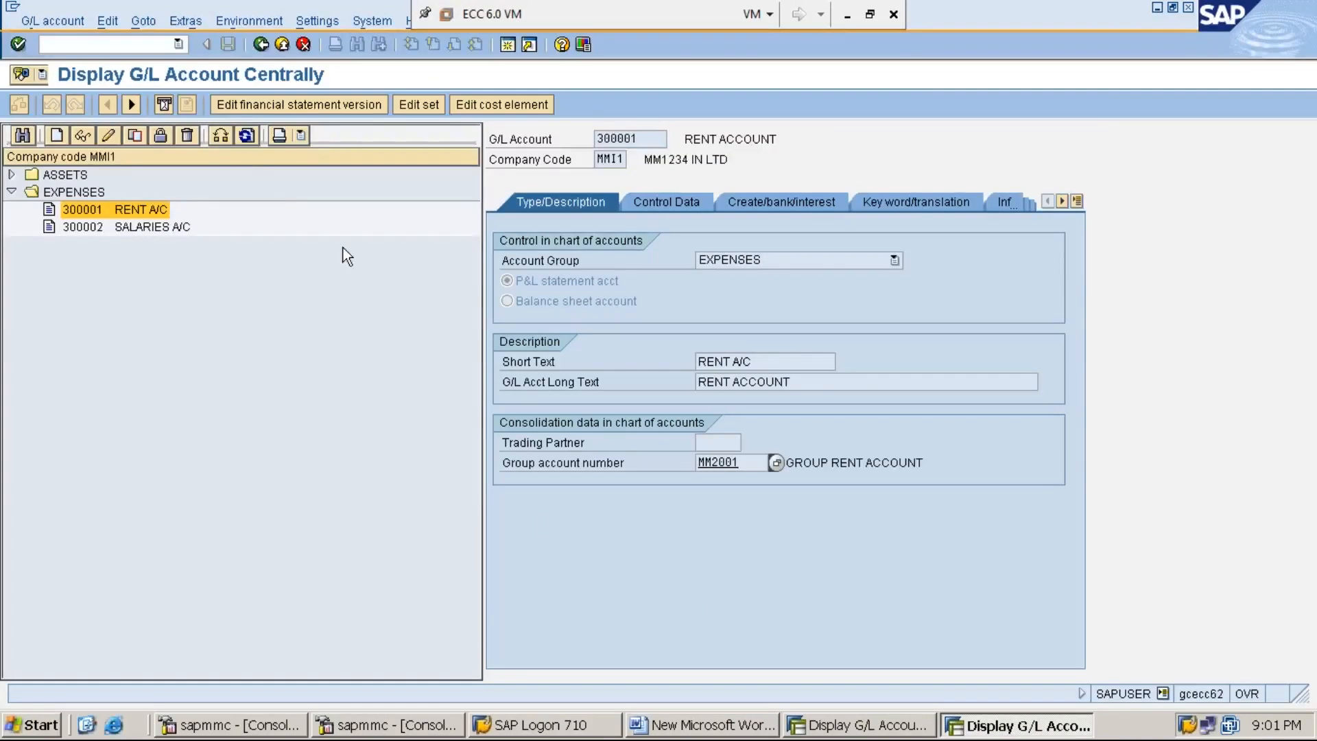
click(261, 44)
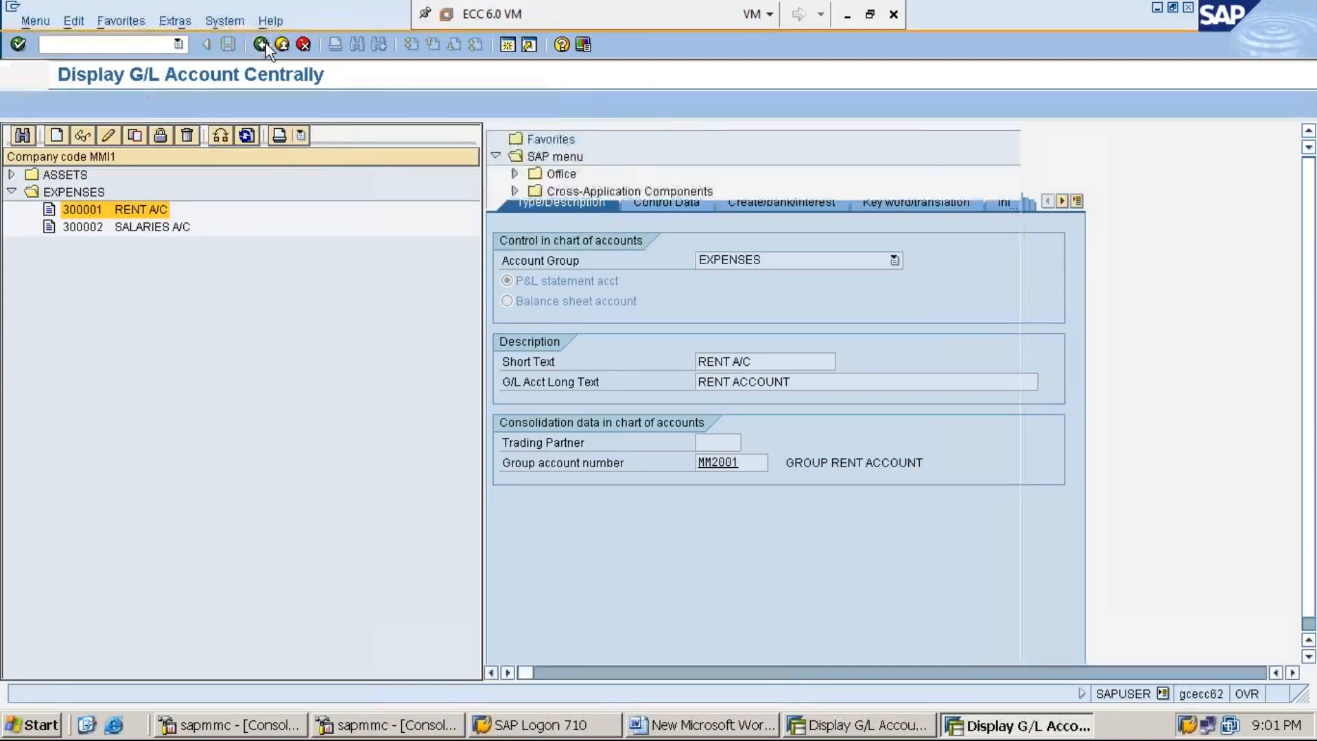
text(FBL)
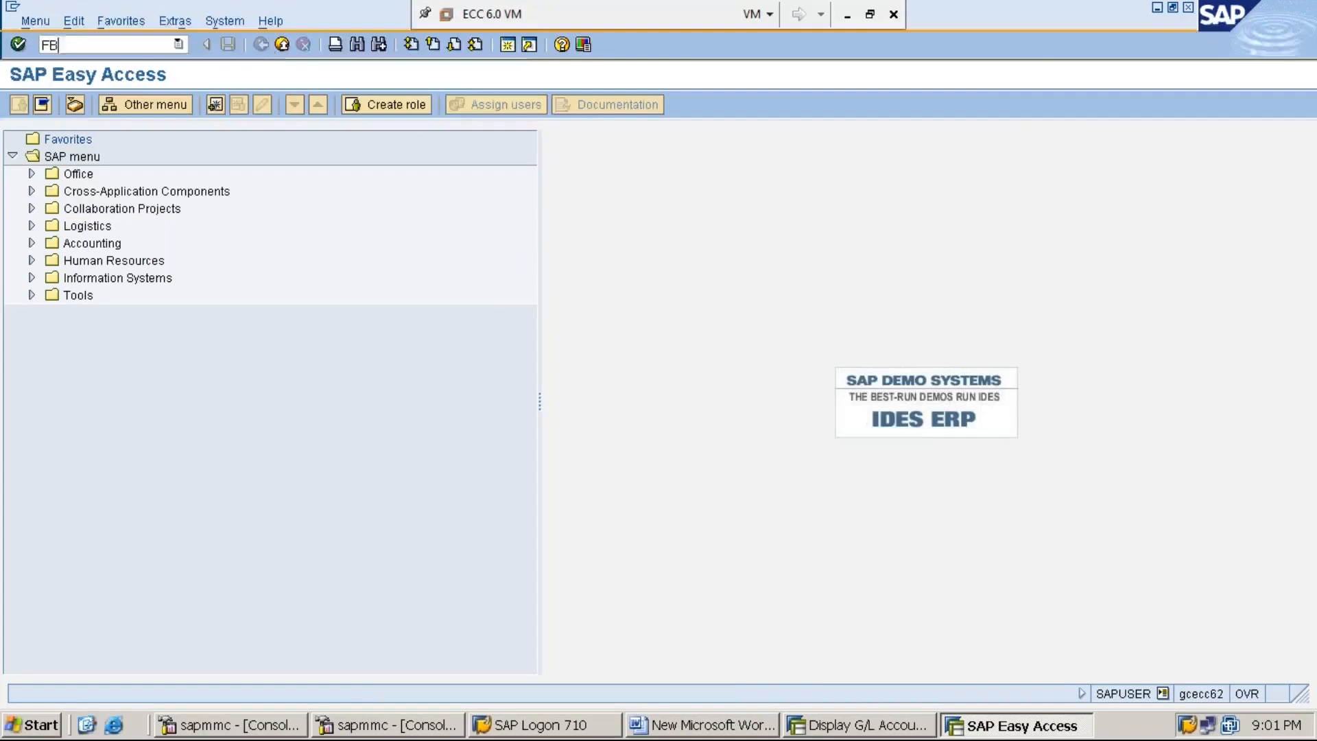
text(3N)
key(Return)
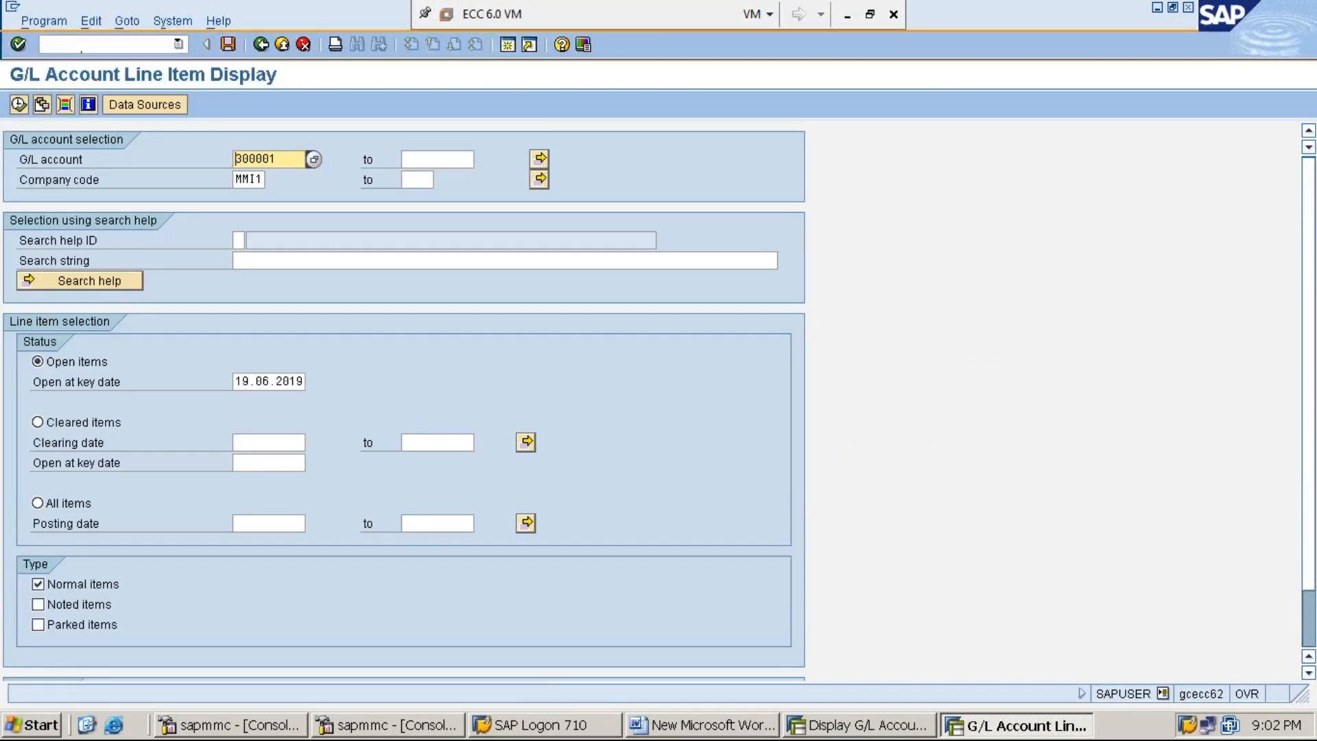
Step: Clear the G/L account and company code of the line item display and open the dynamic selections
key(BackSpace)
key(BackSpace)
key(BackSpace)
key(BackSpace)
key(BackSpace)
key(BackSpace)
key(Down)
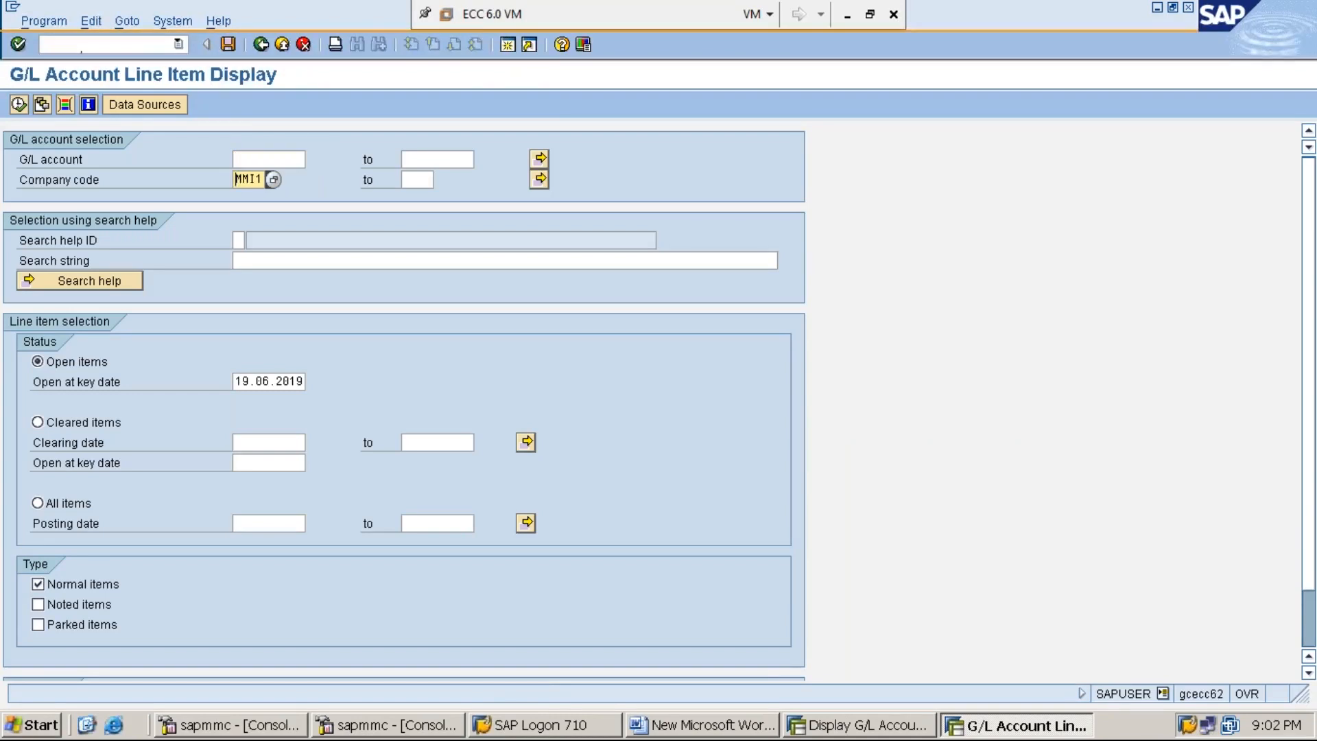
key(BackSpace)
key(BackSpace)
key(BackSpace)
key(BackSpace)
click(258, 157)
click(250, 179)
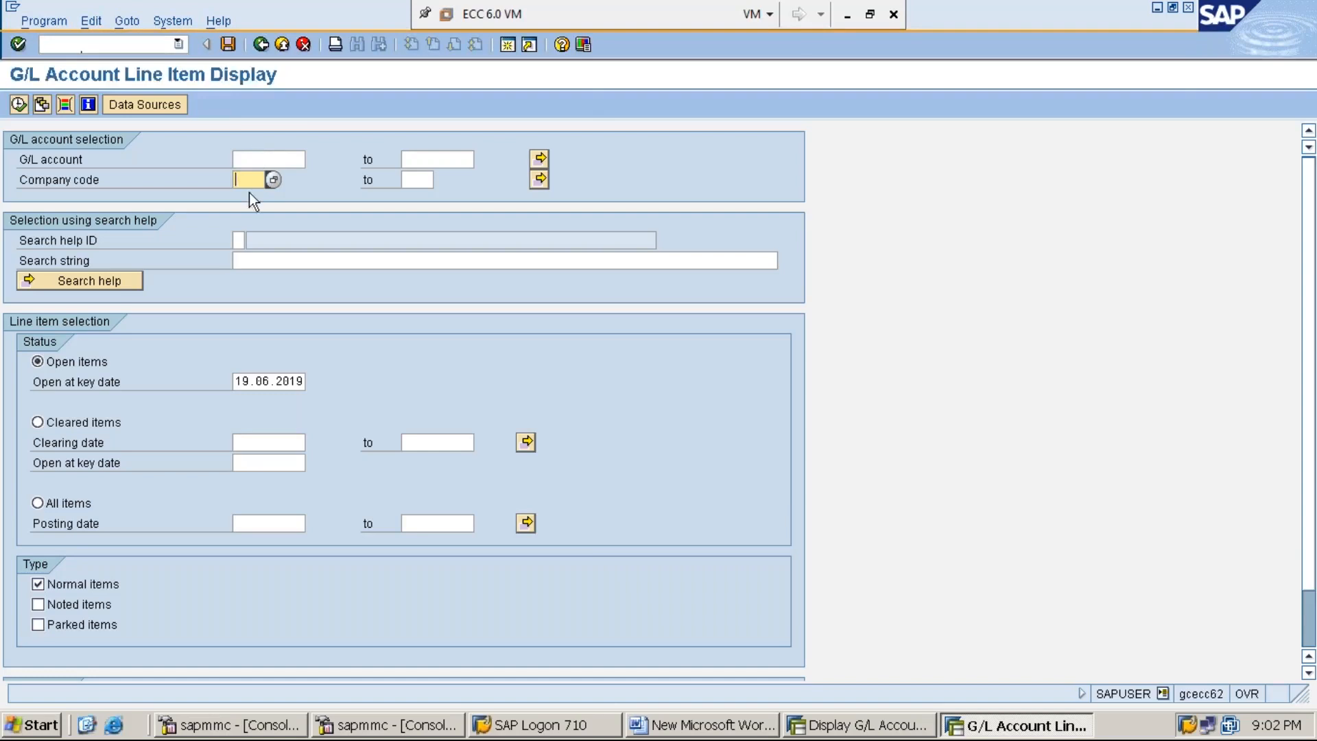
click(67, 109)
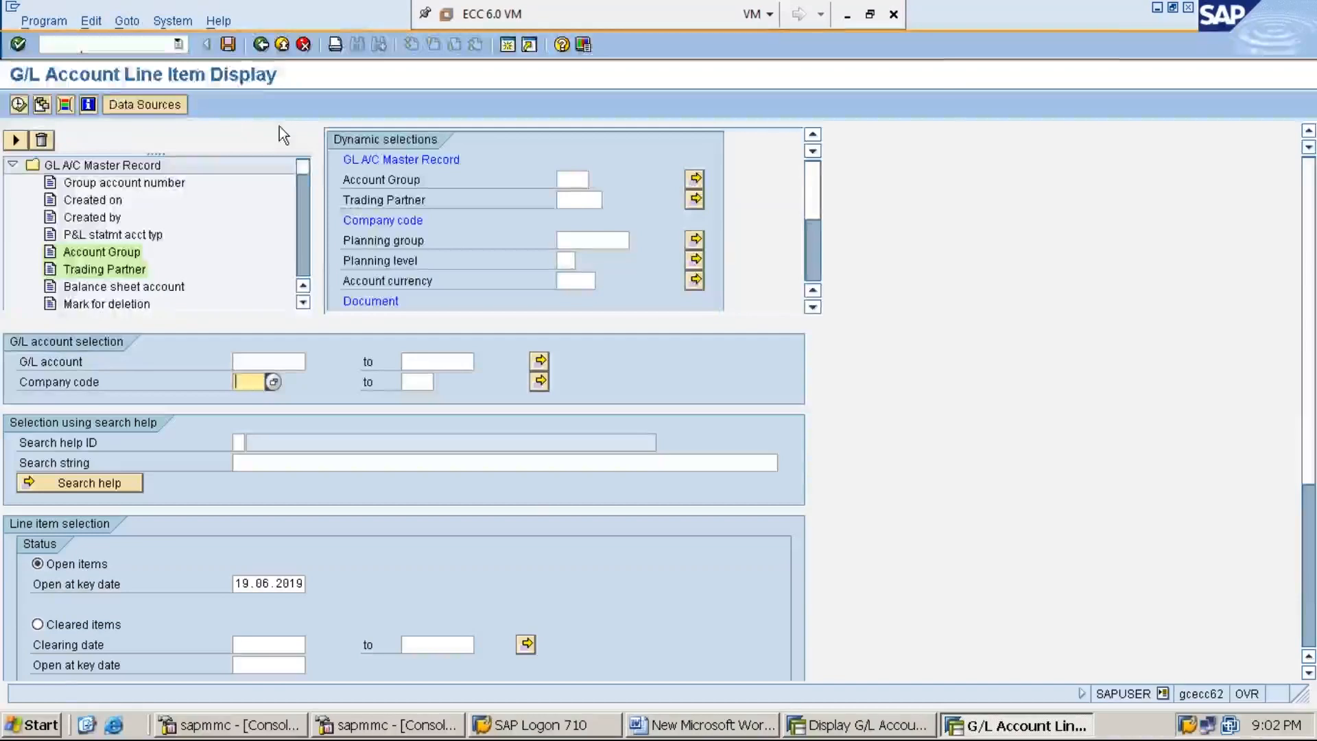
Step: Leave the line item display and end all SAP sessions with the command /NEX
click(262, 46)
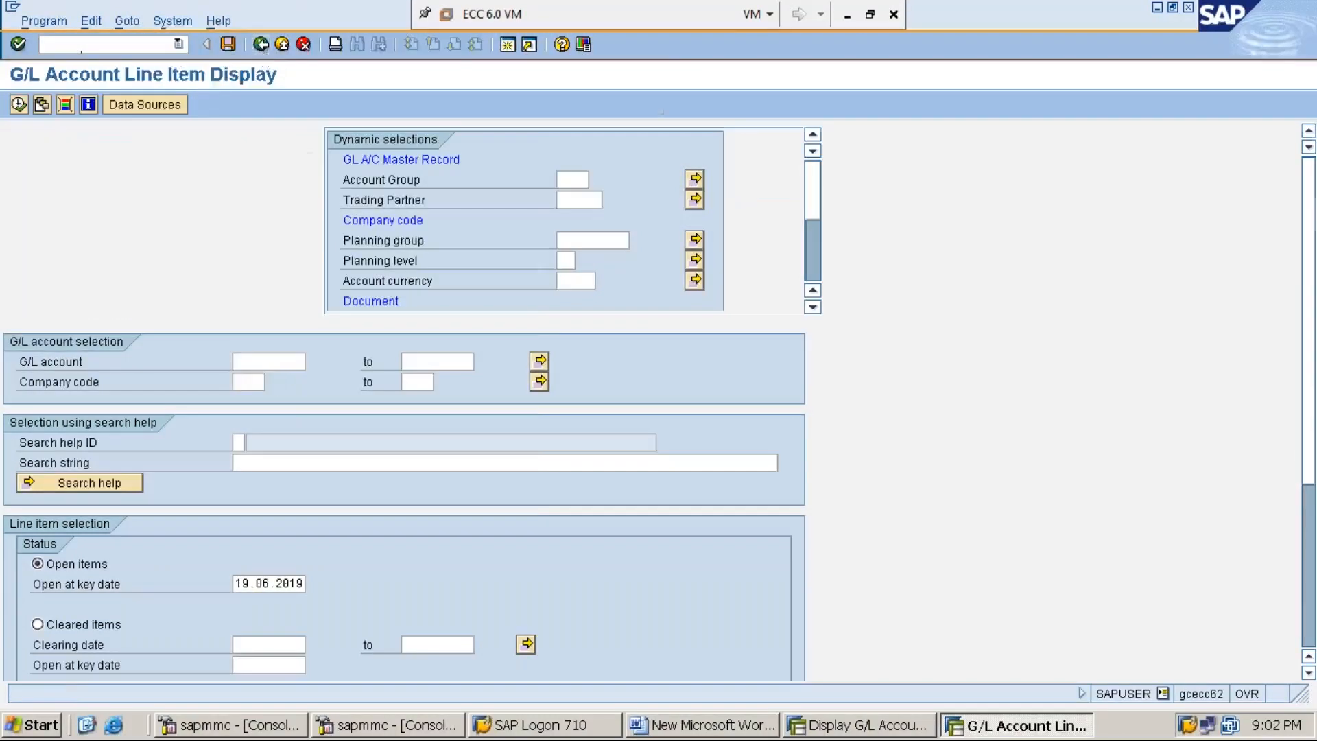
text(/)
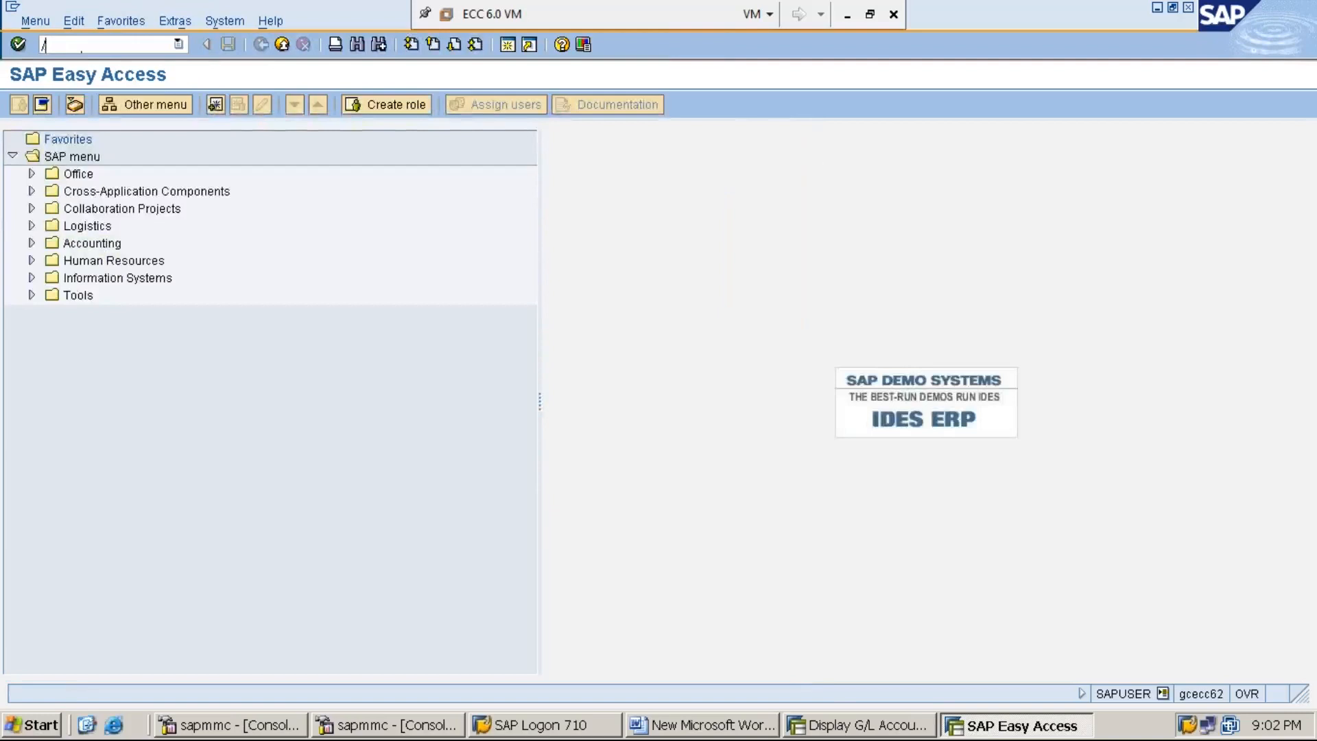
text(NEX)
key(Return)
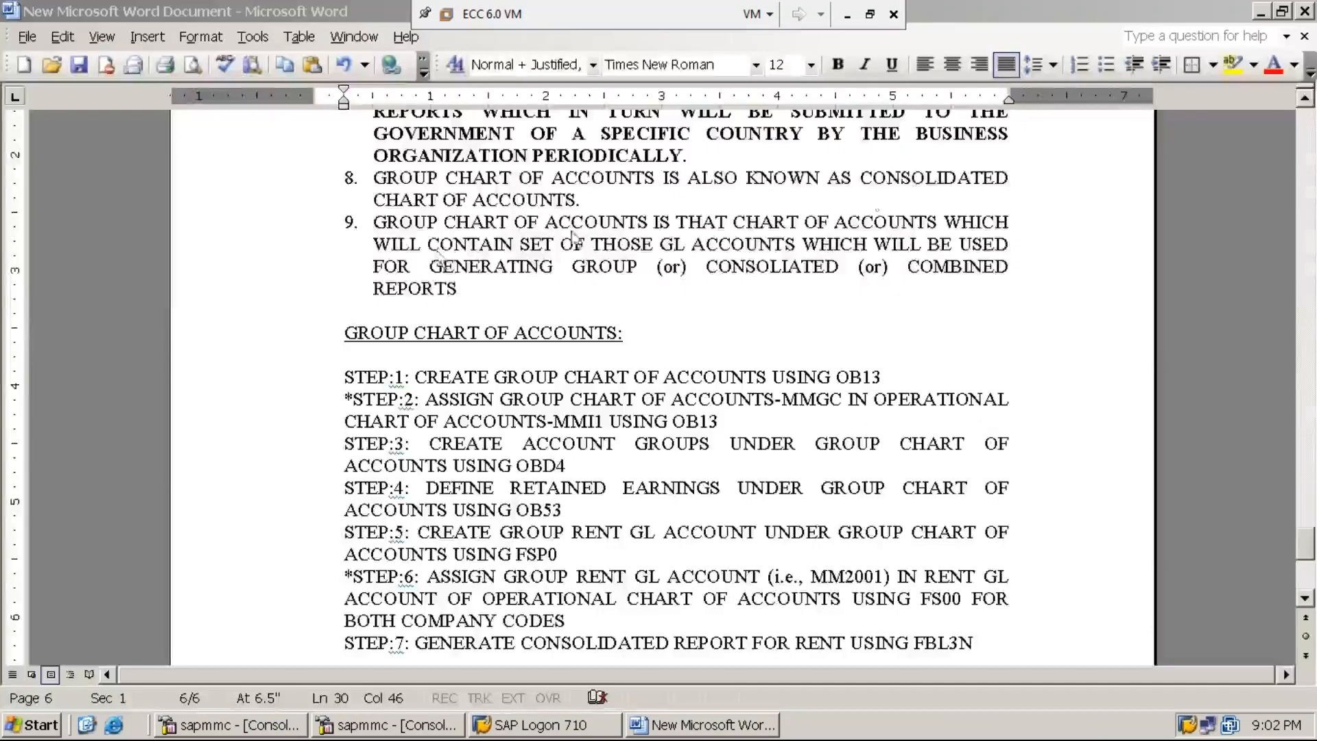
Step: Minimize the Word notes and log on to the ECC 6 system with the user name and password
click(1260, 12)
click(544, 297)
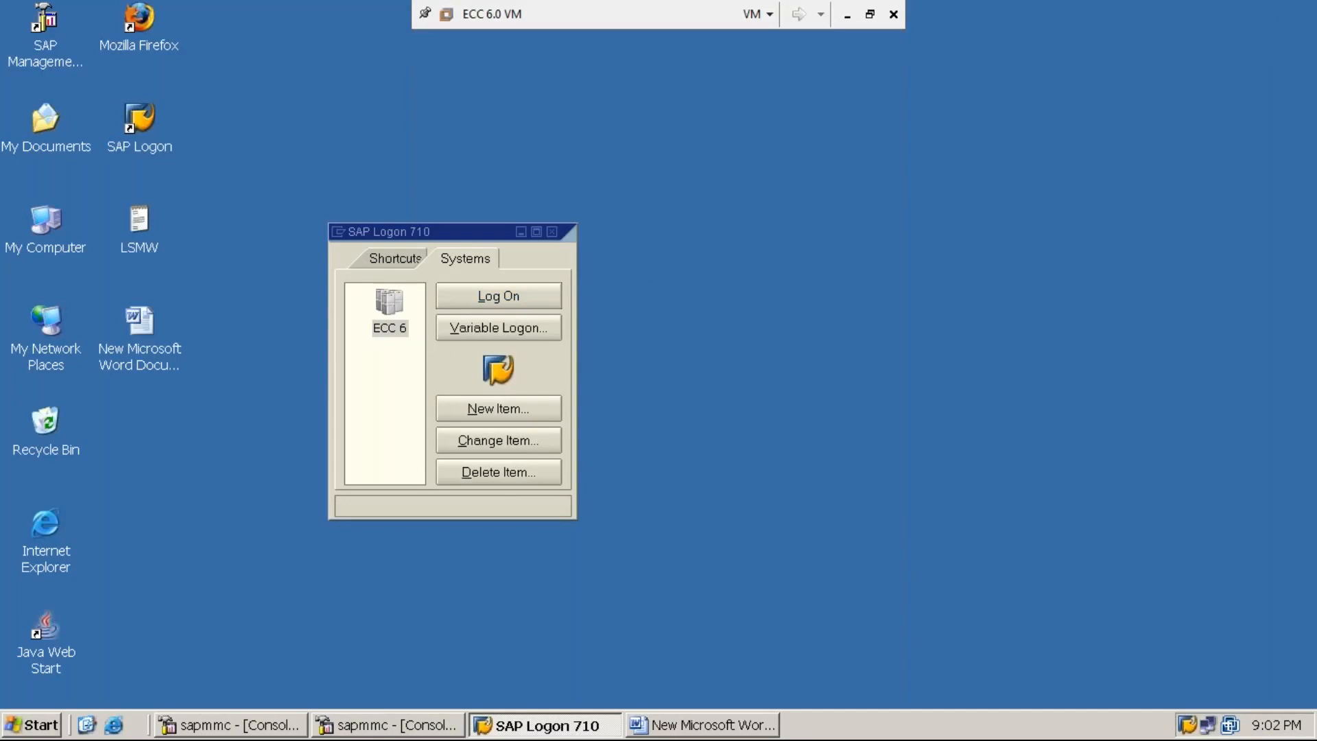
text(sapuser)
key(Tab)
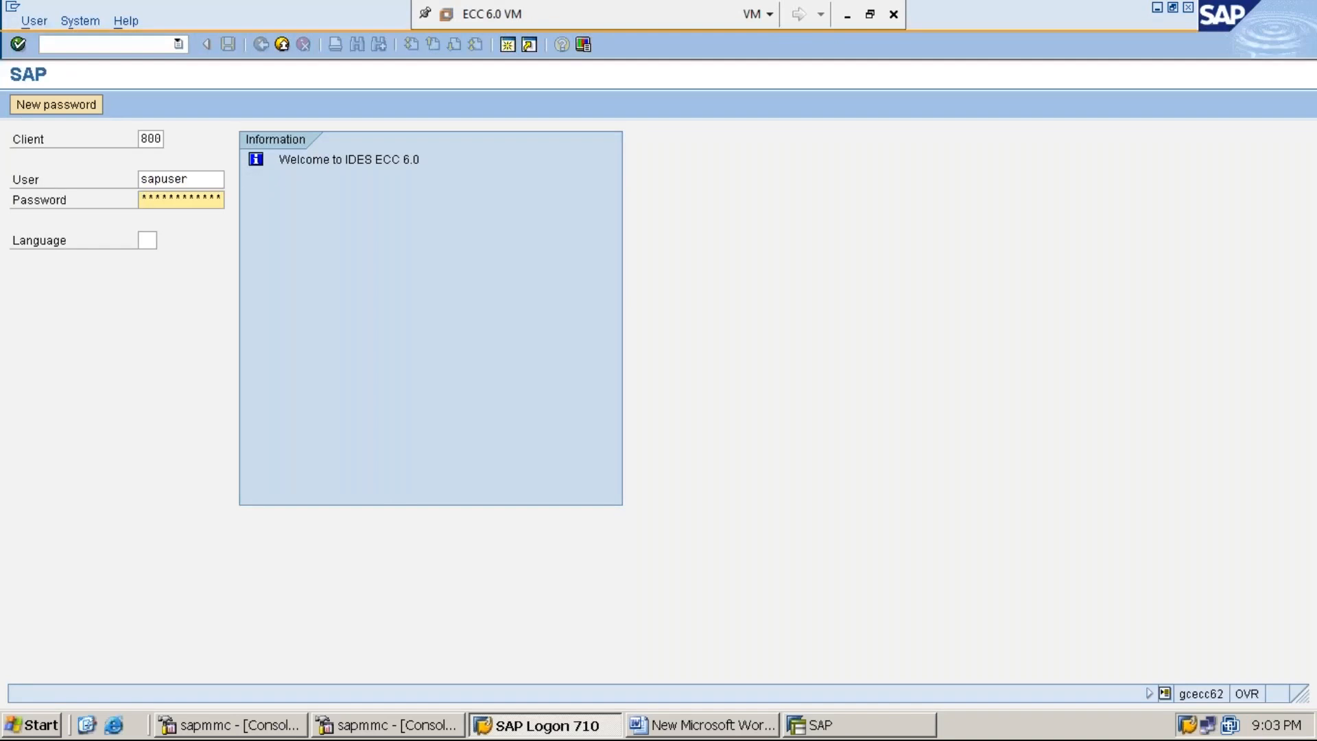
key(Return)
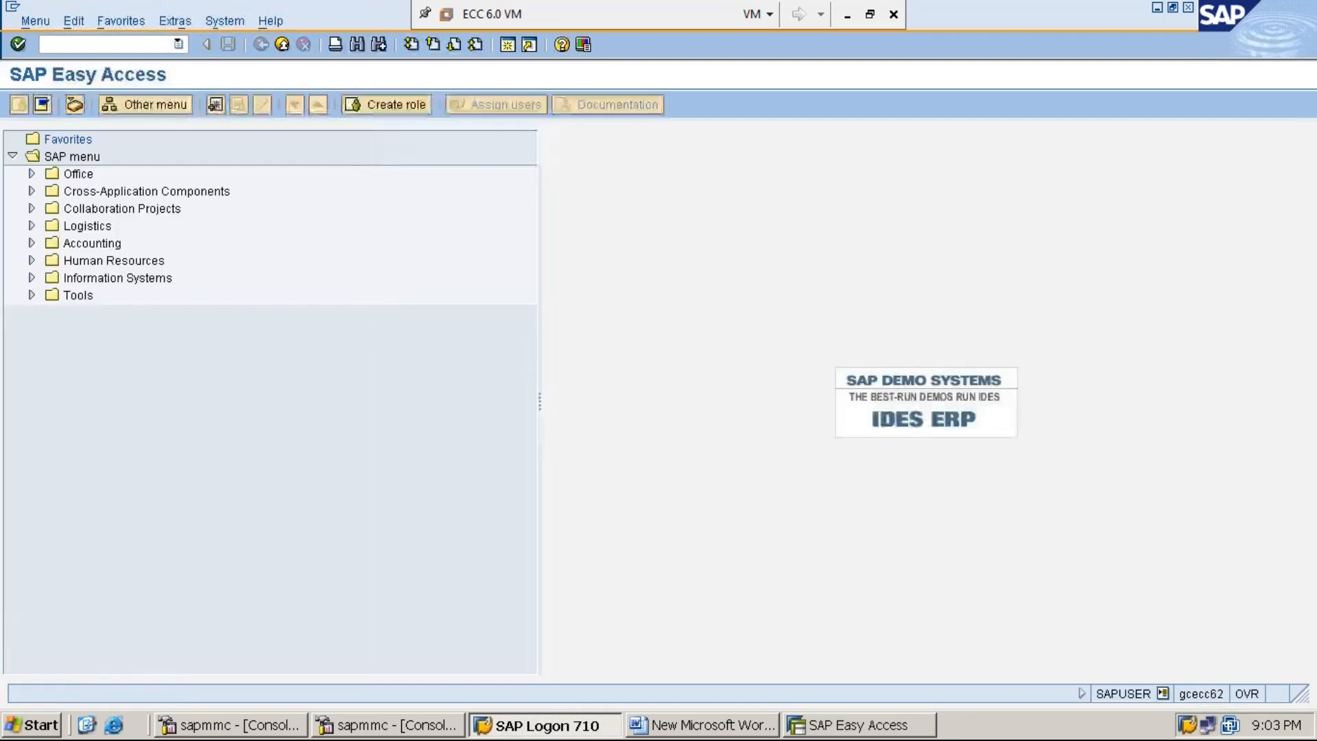
Step: Start transaction FBL3N for the G/L account line item display
text(fbl3n)
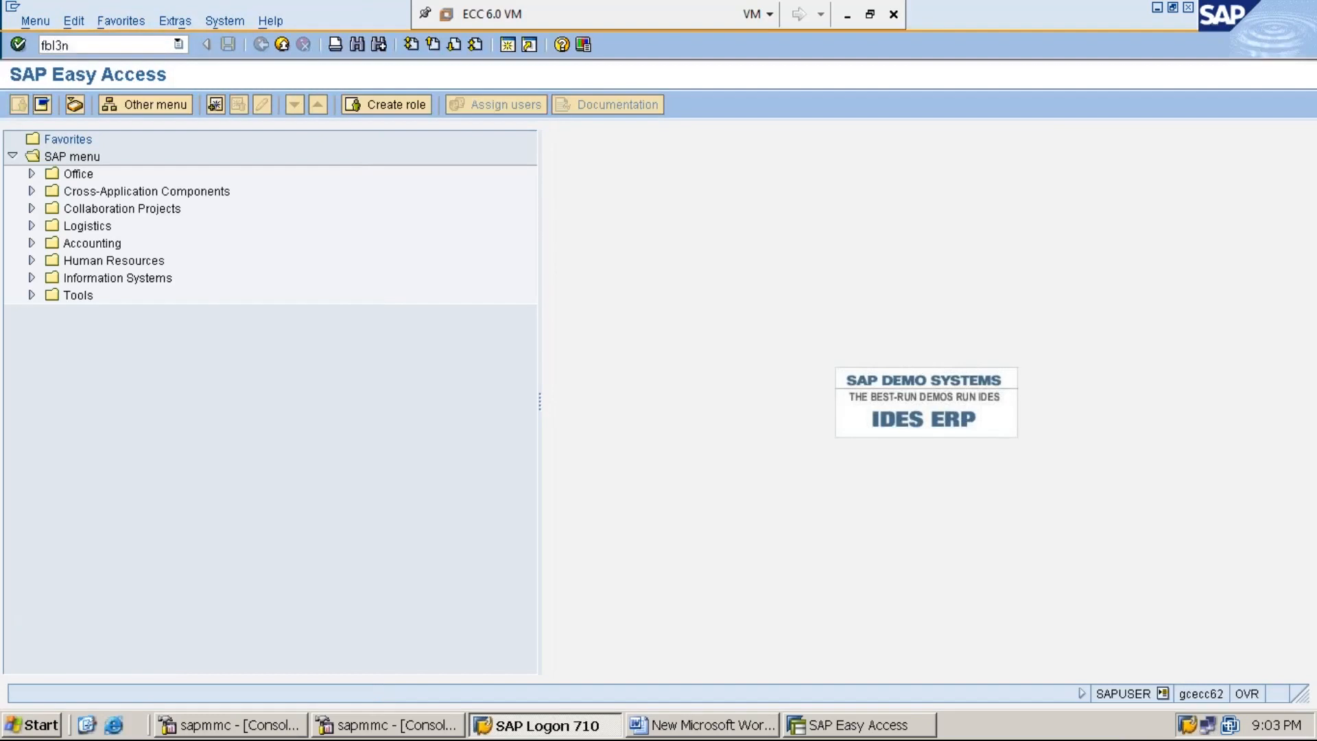
key(BackSpace)
key(BackSpace)
key(BackSpace)
key(BackSpace)
key(BackSpace)
text(FBL3N)
key(Return)
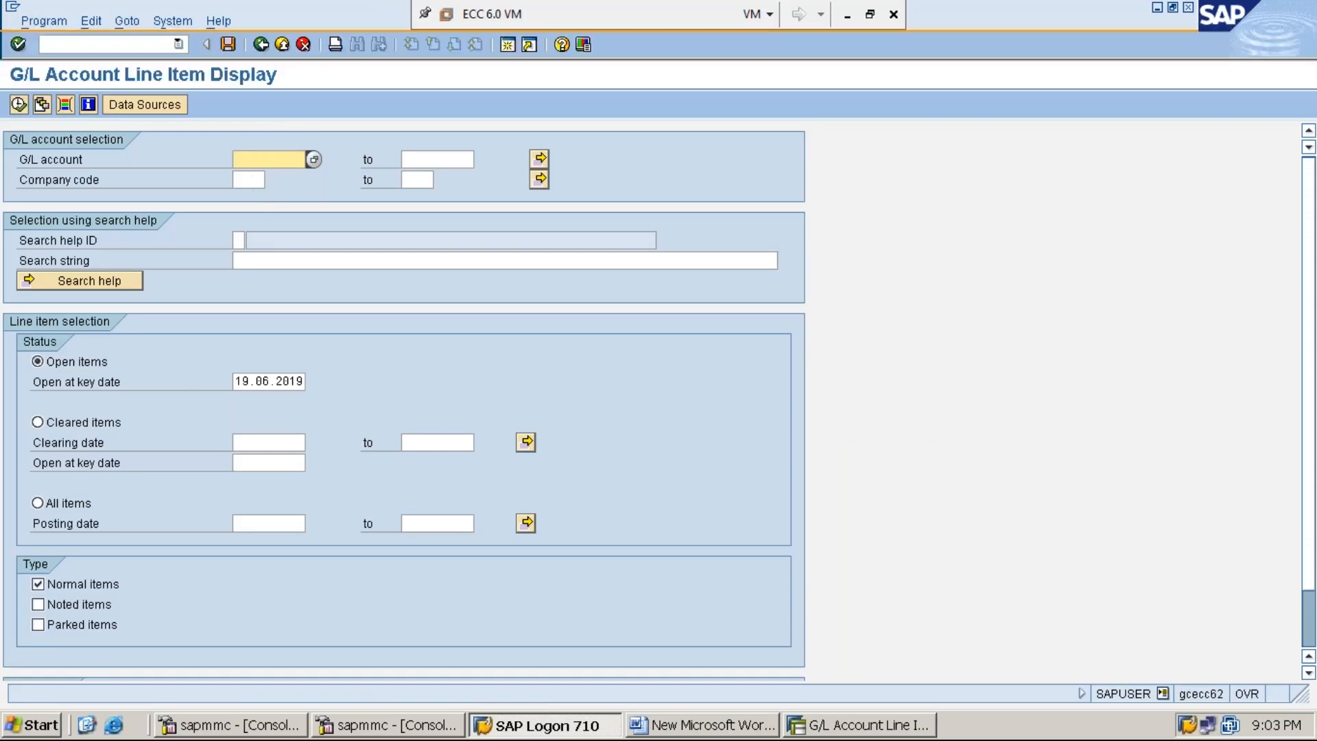
Step: Set the line item status to all items and open the dynamic selections
click(37, 503)
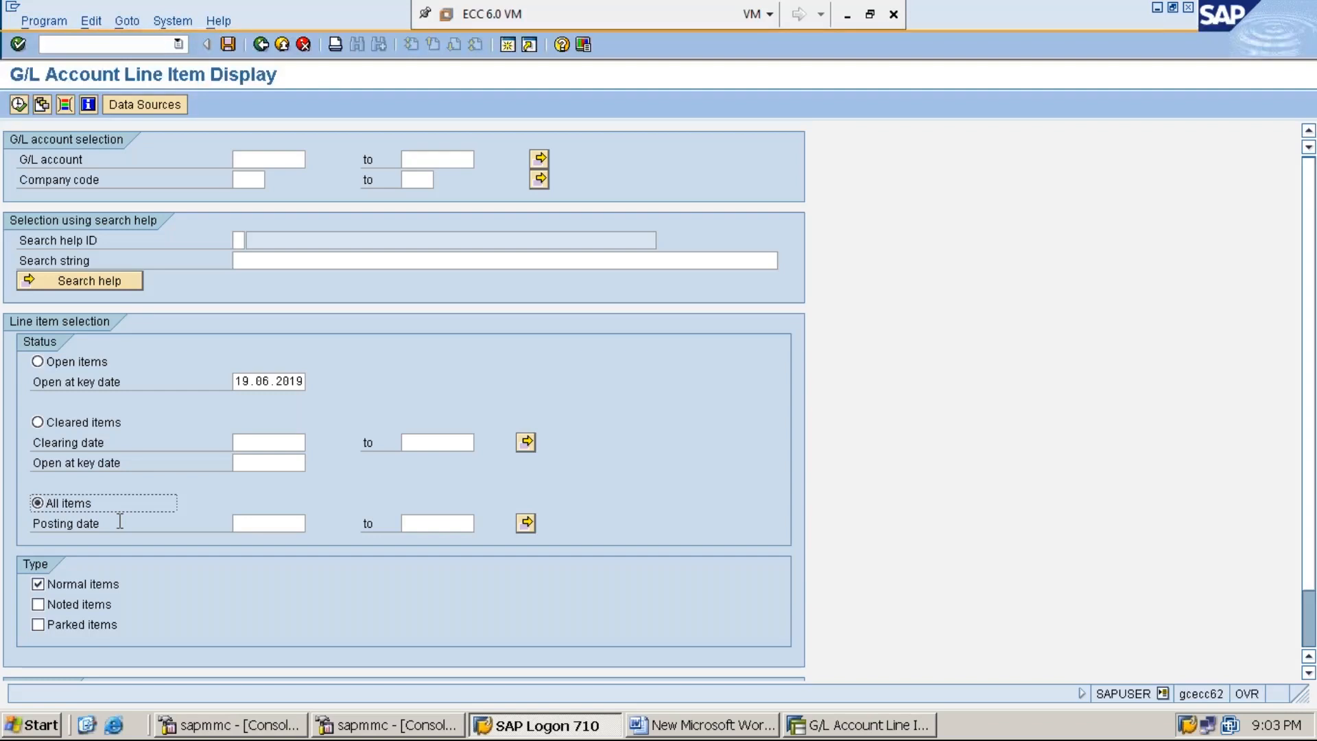
click(64, 107)
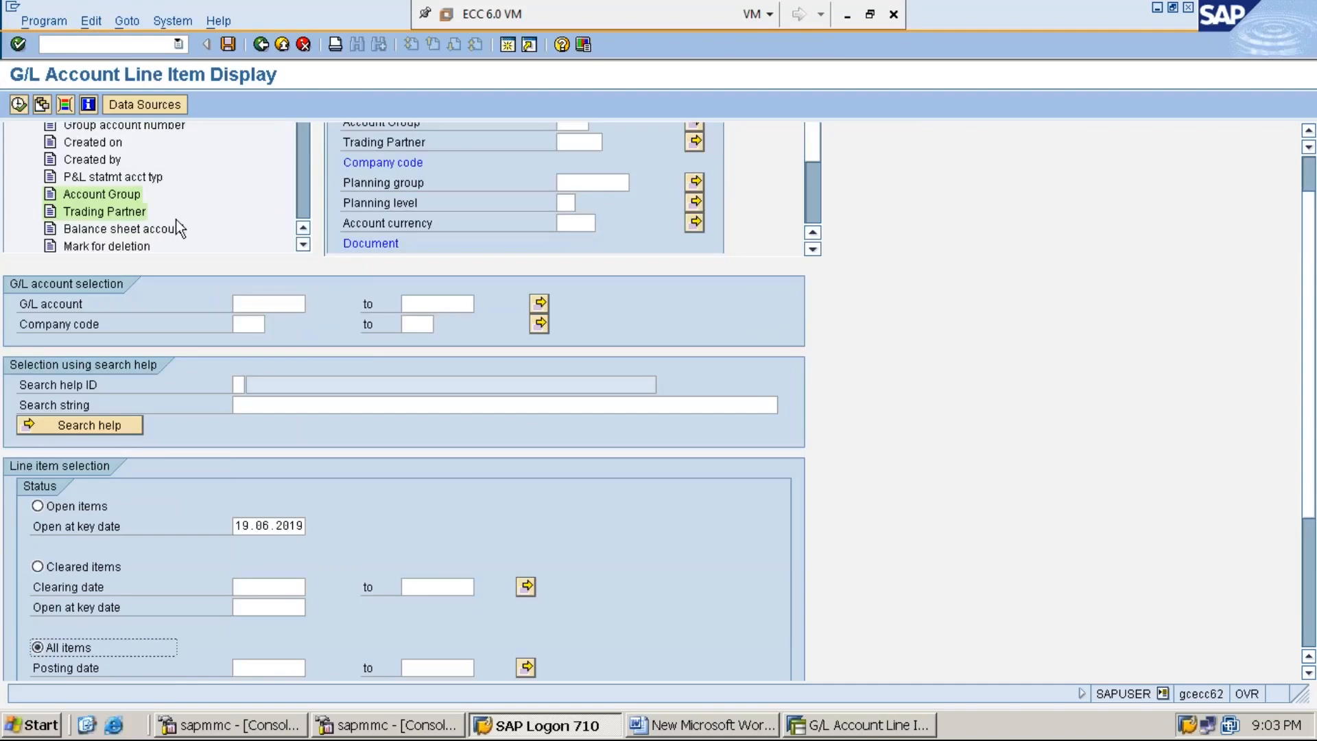
Step: Examine the G/L master record, company code and document fields offered in the dynamic selections
click(306, 229)
click(304, 245)
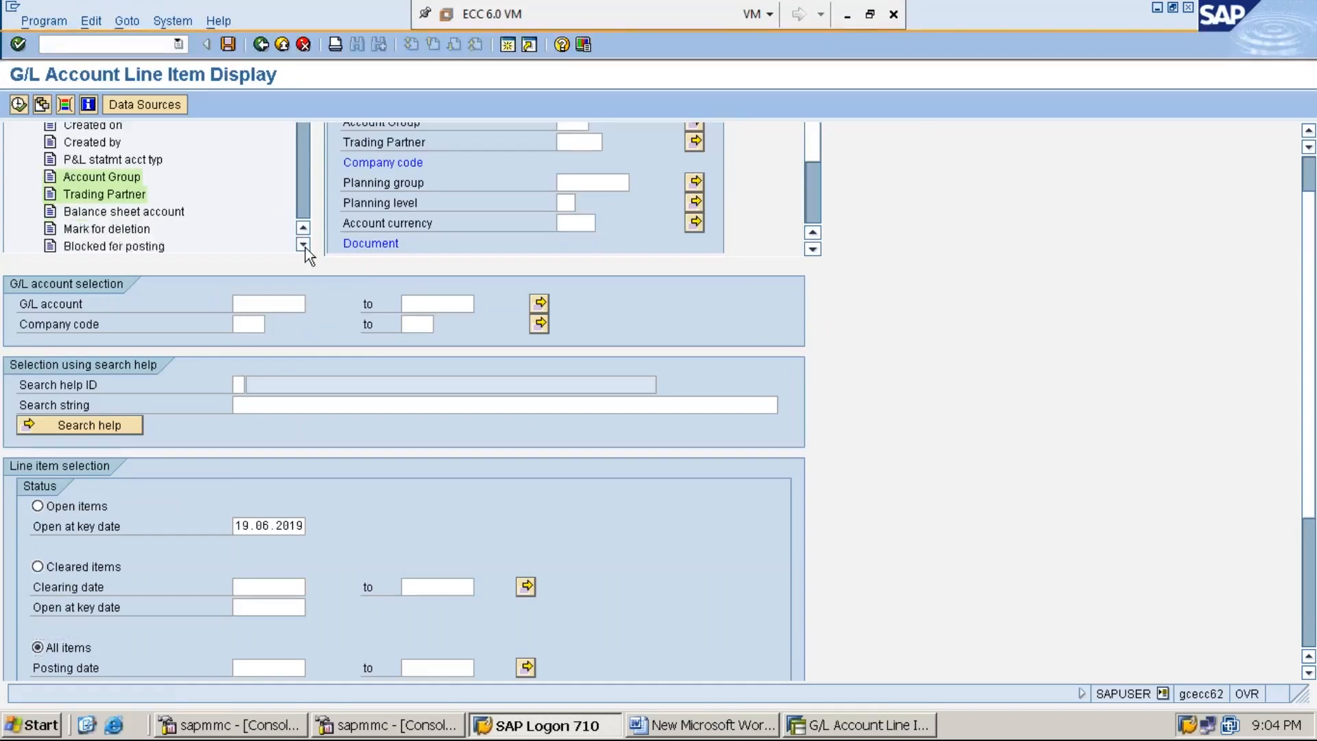
click(304, 245)
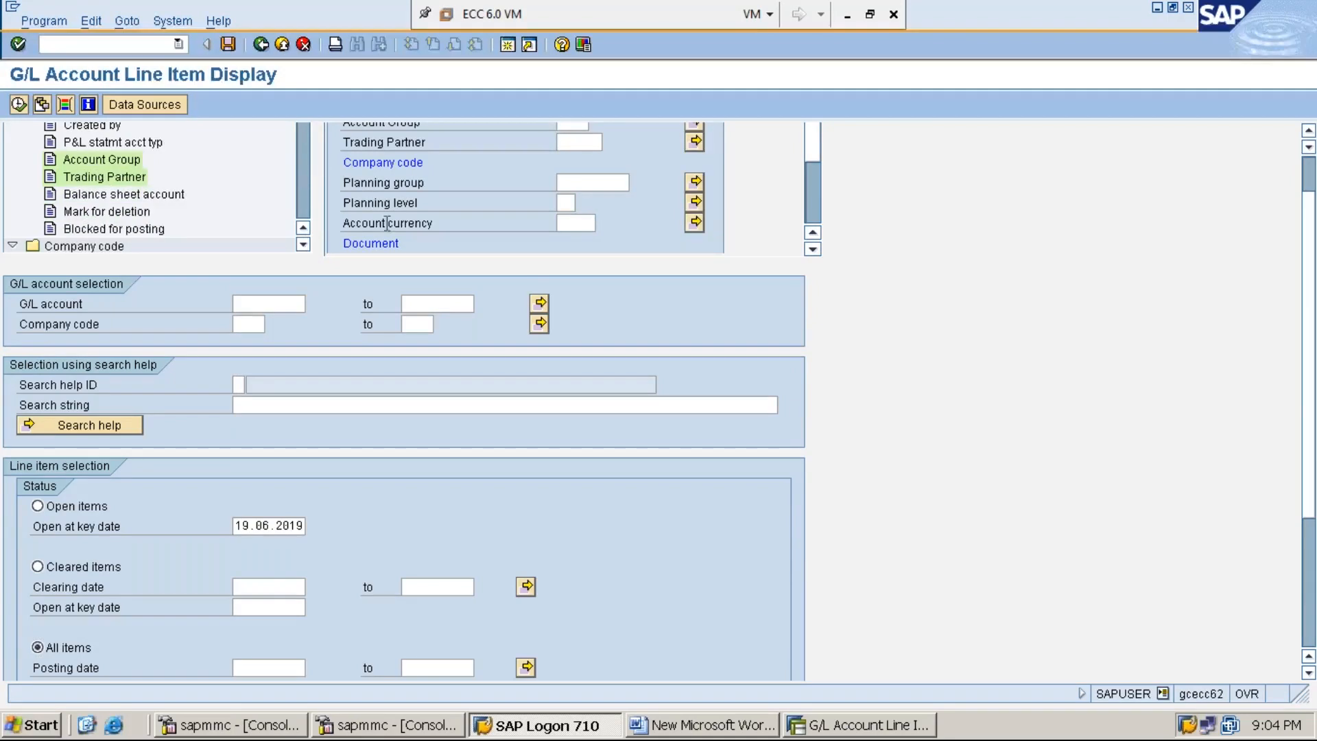
click(814, 195)
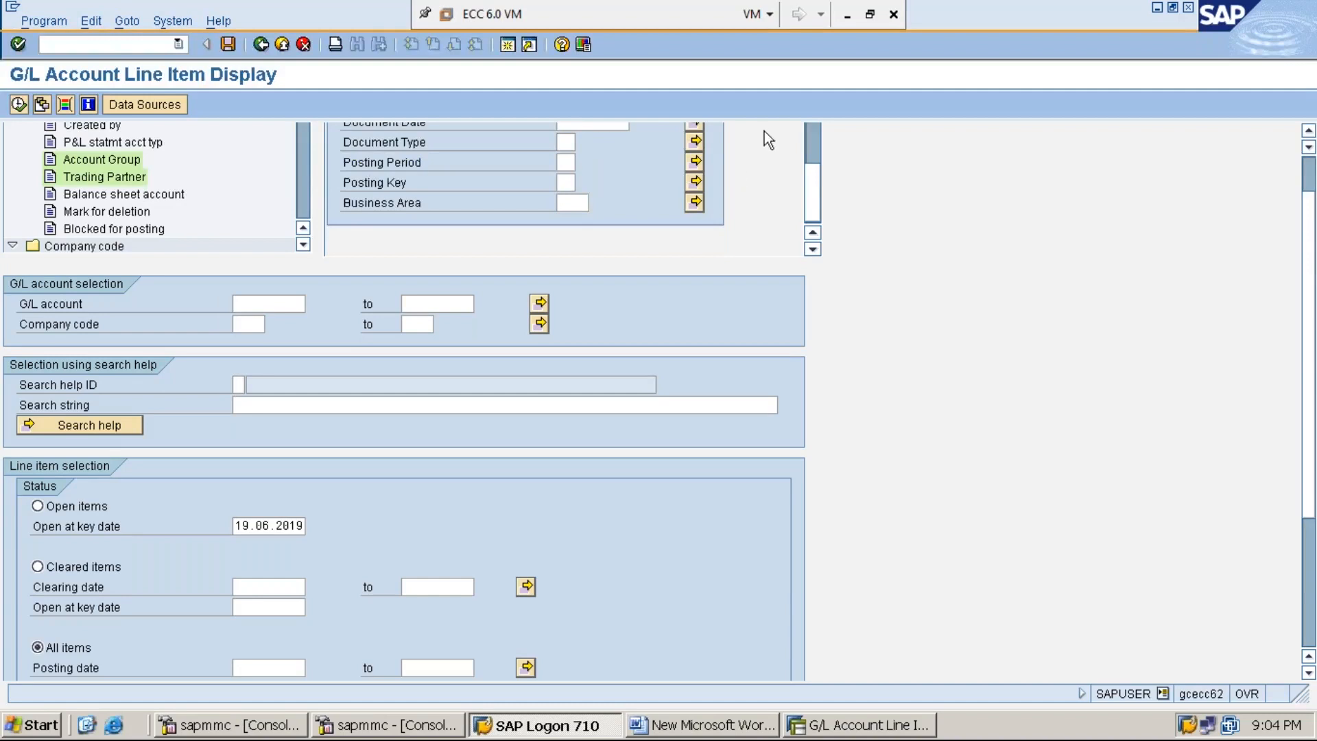
click(813, 229)
click(812, 229)
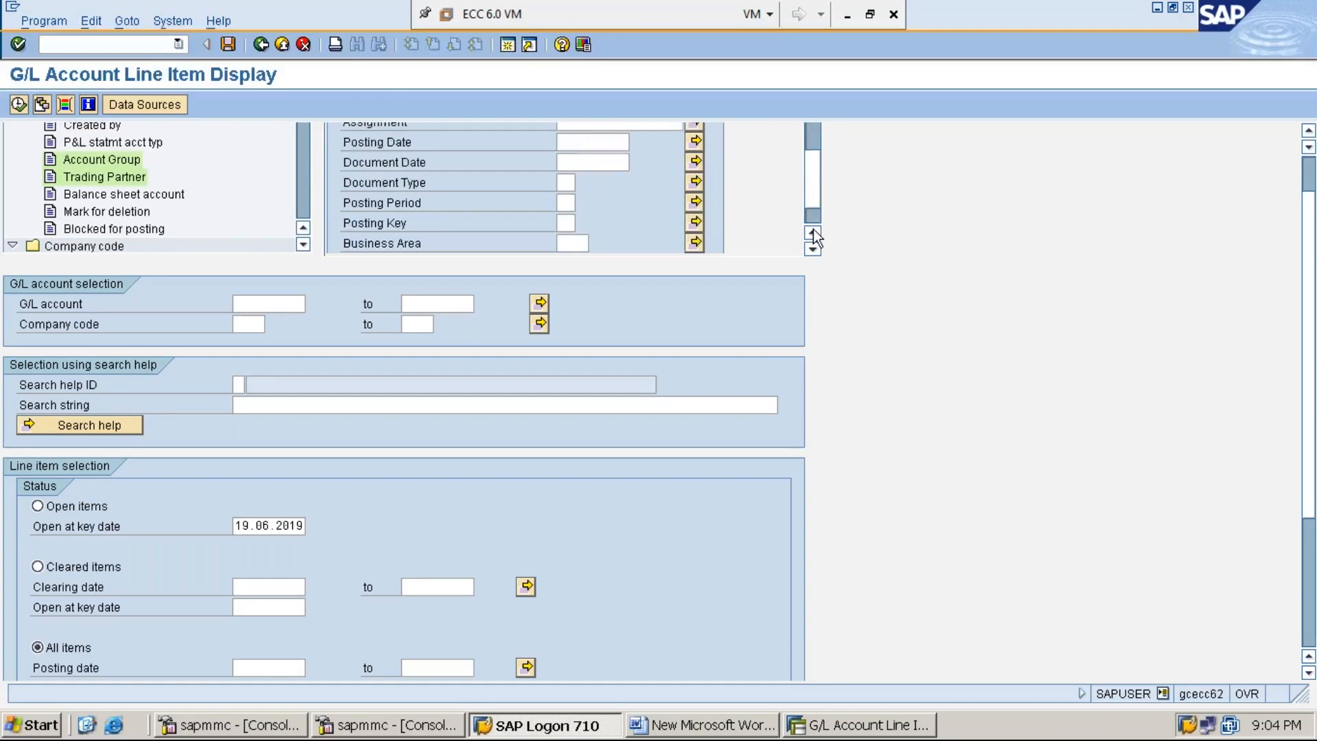
click(813, 229)
click(813, 229)
click(812, 229)
click(813, 229)
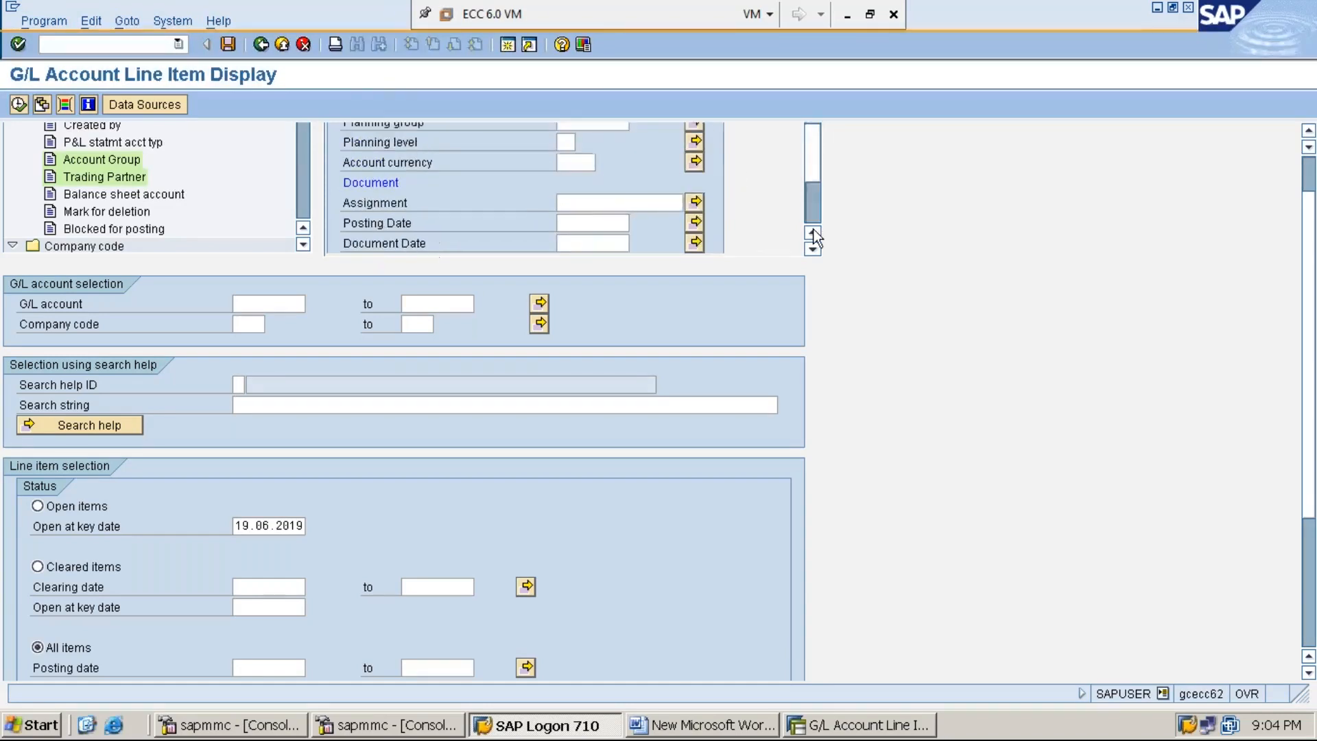
Step: Add the group account number field from the G/L account master record to the dynamic selections
click(302, 227)
click(302, 227)
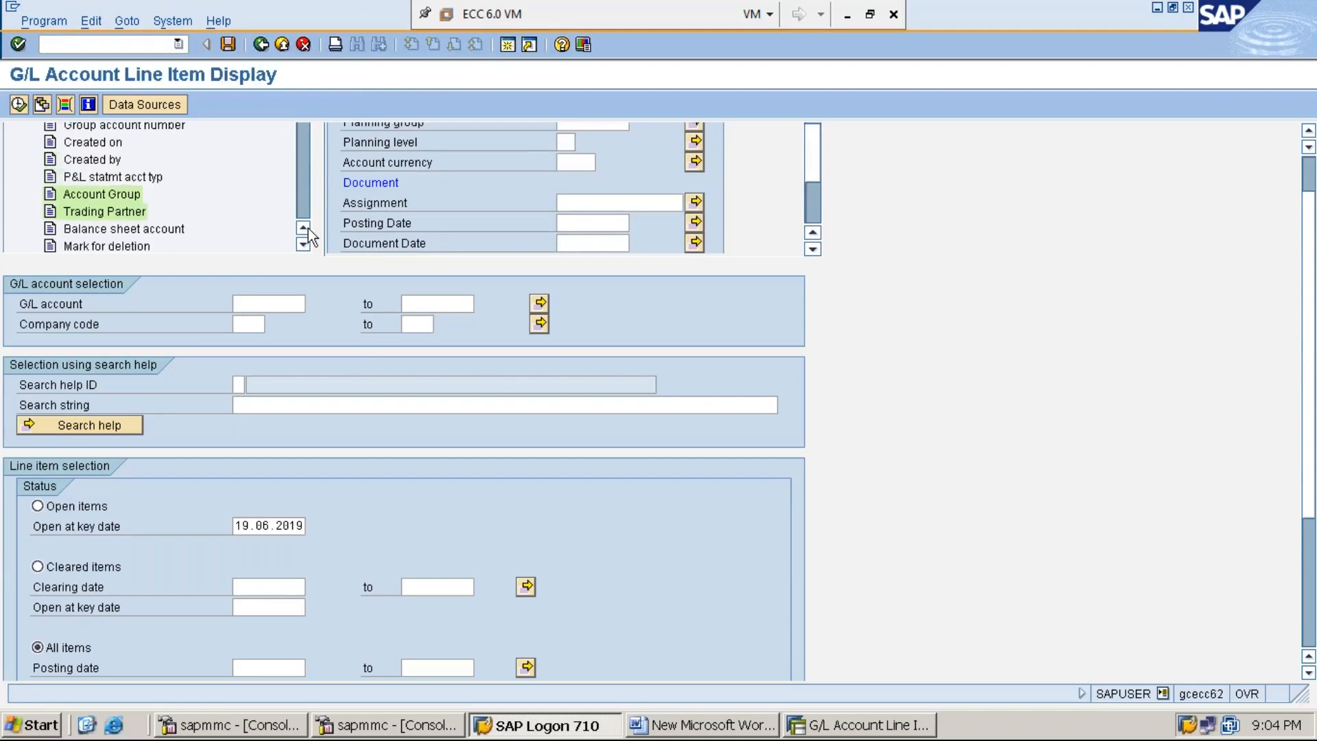
click(166, 128)
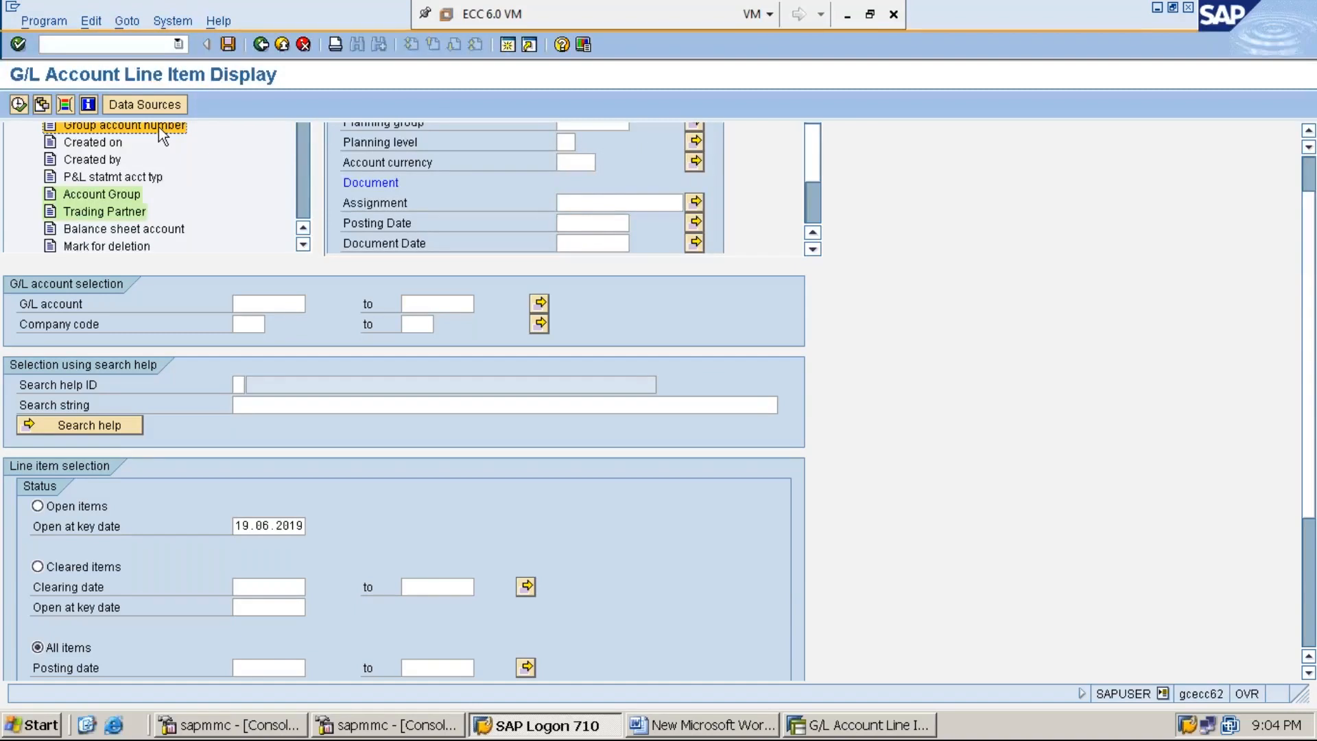
double_click(158, 126)
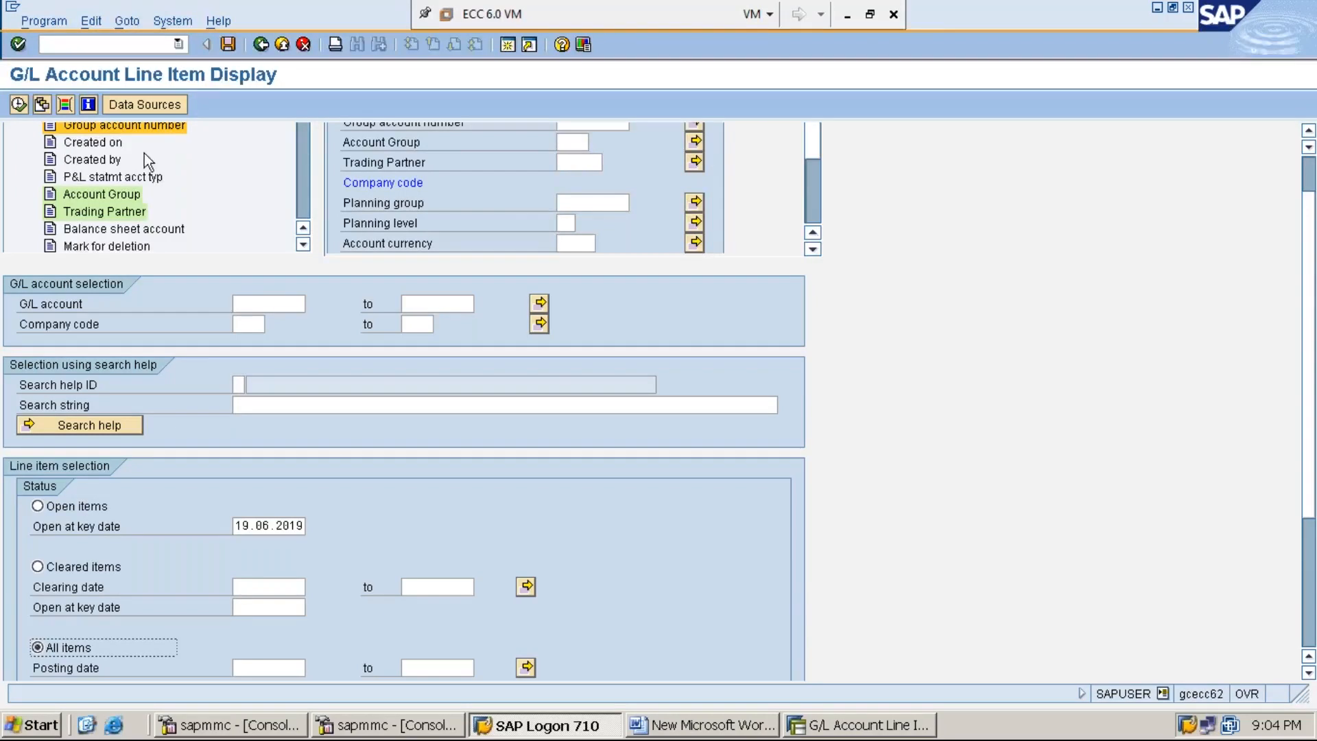
click(304, 225)
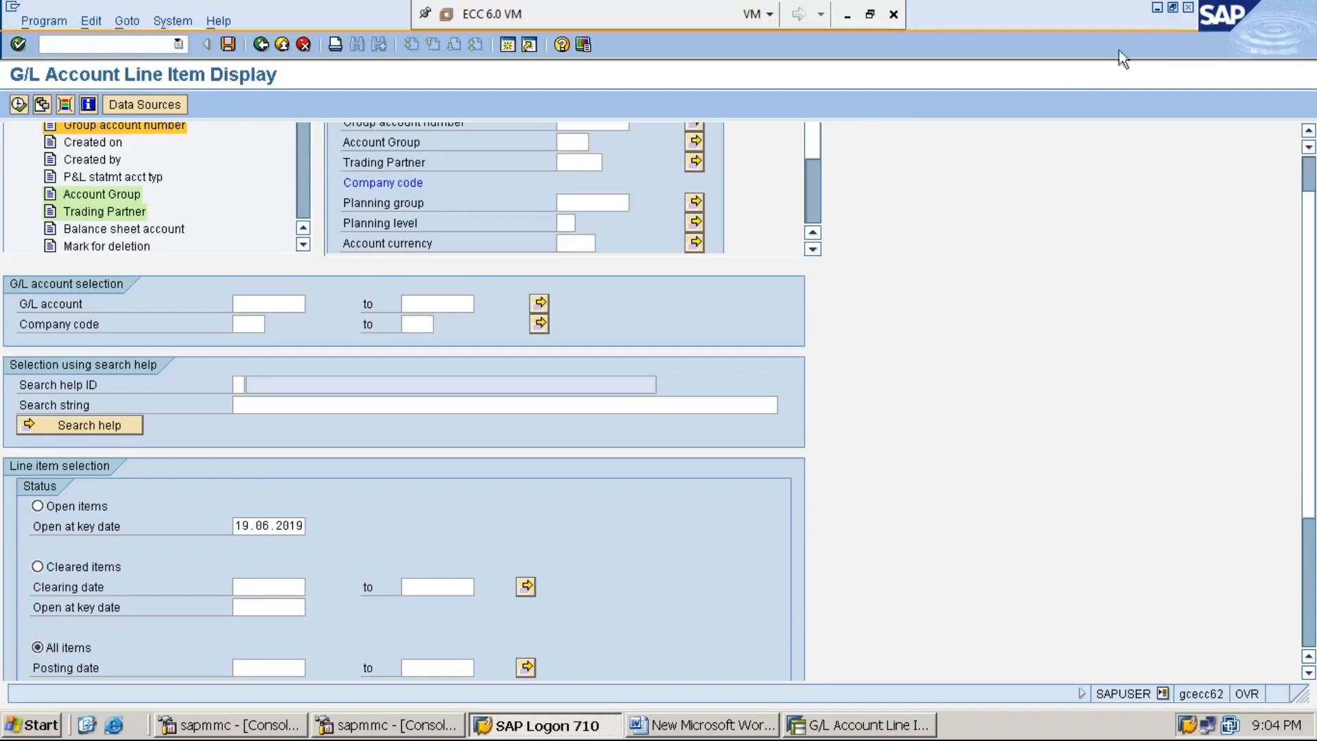
click(1172, 8)
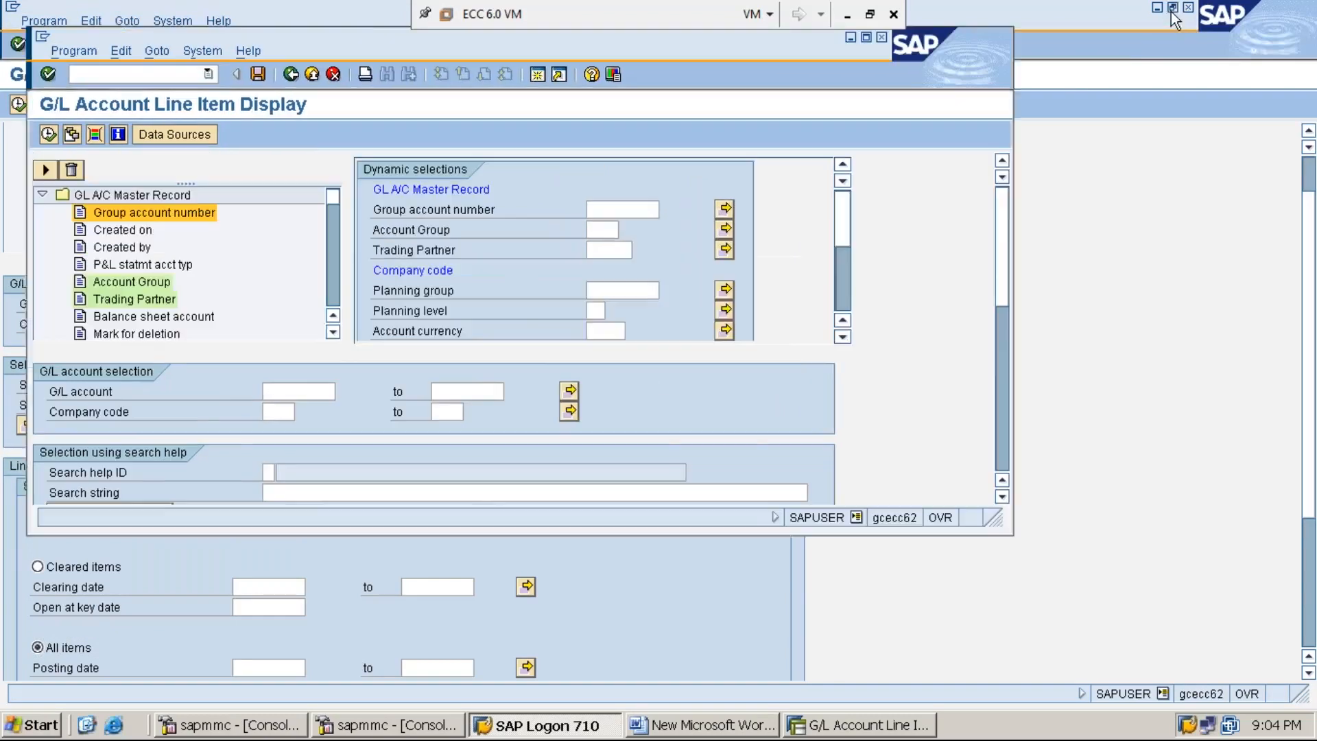
click(866, 37)
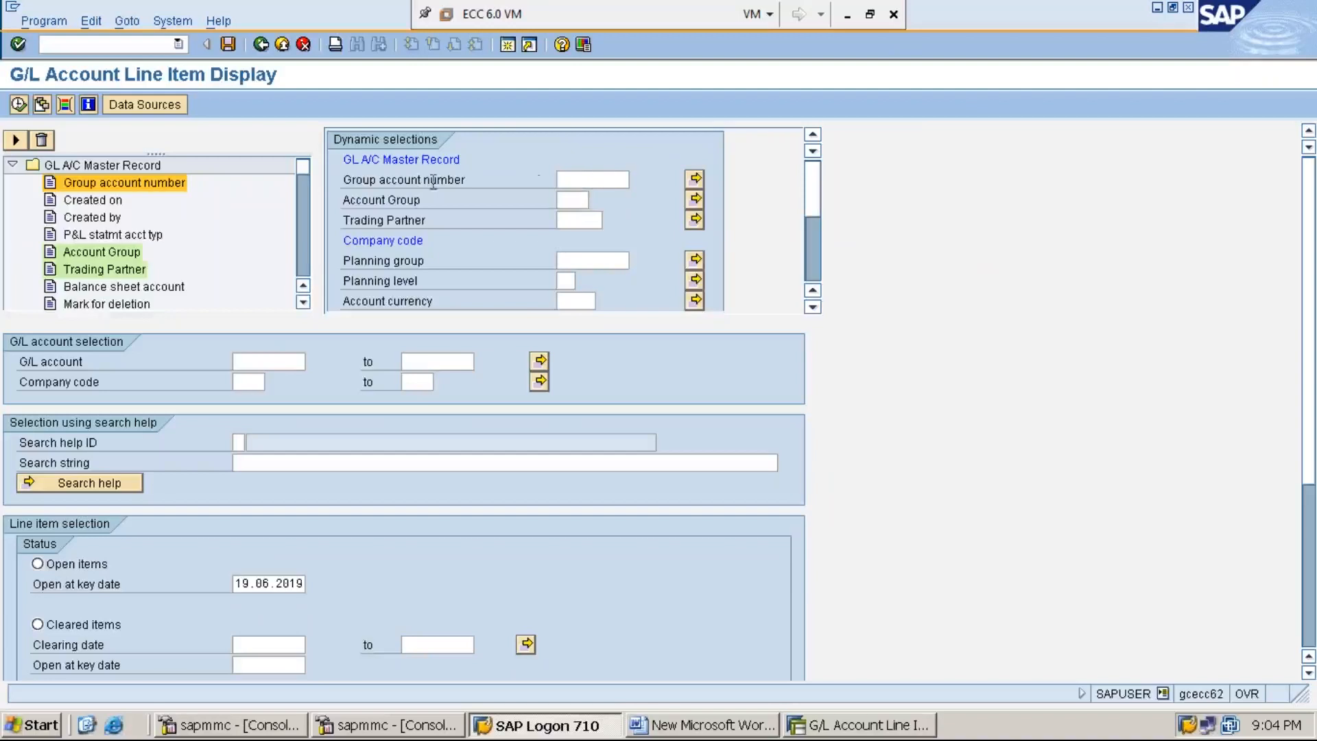
Step: Set the group account number to MM2001 and run the line item report, accepting the long-selection caution
click(589, 178)
text(MM2001)
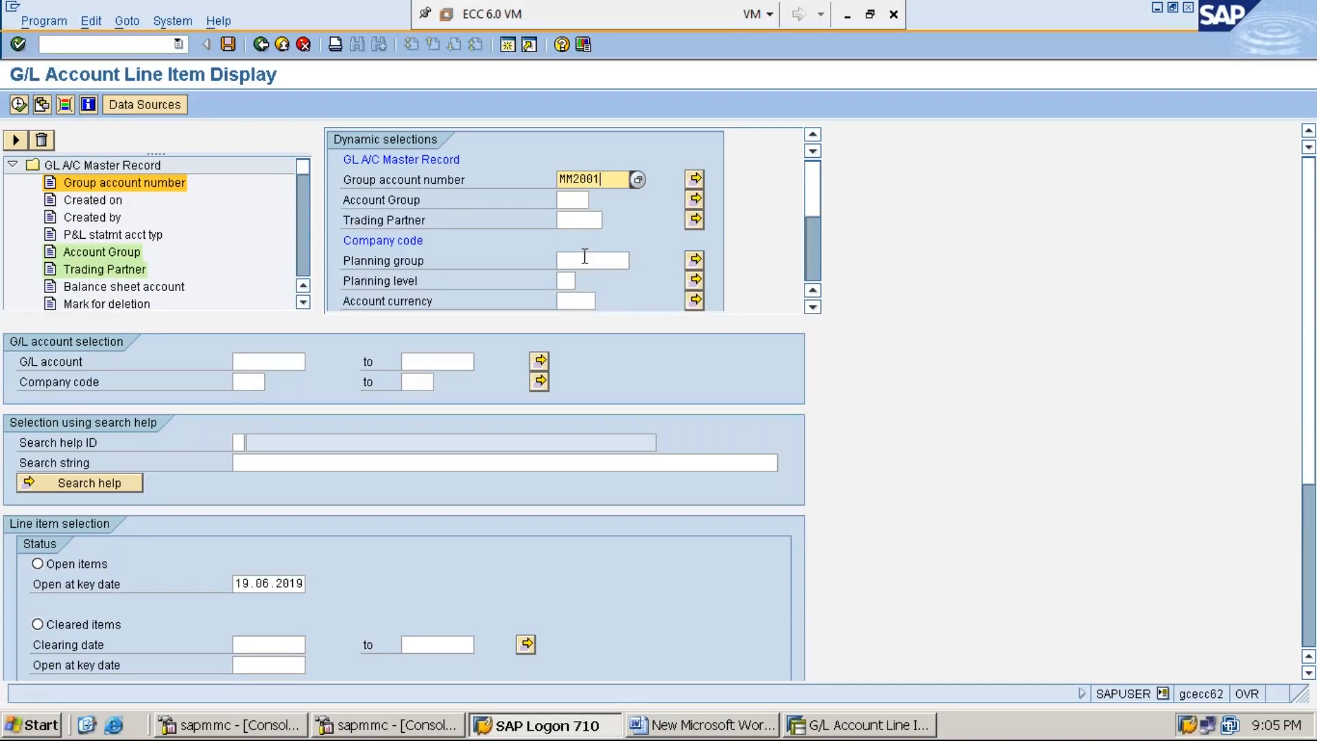
click(19, 106)
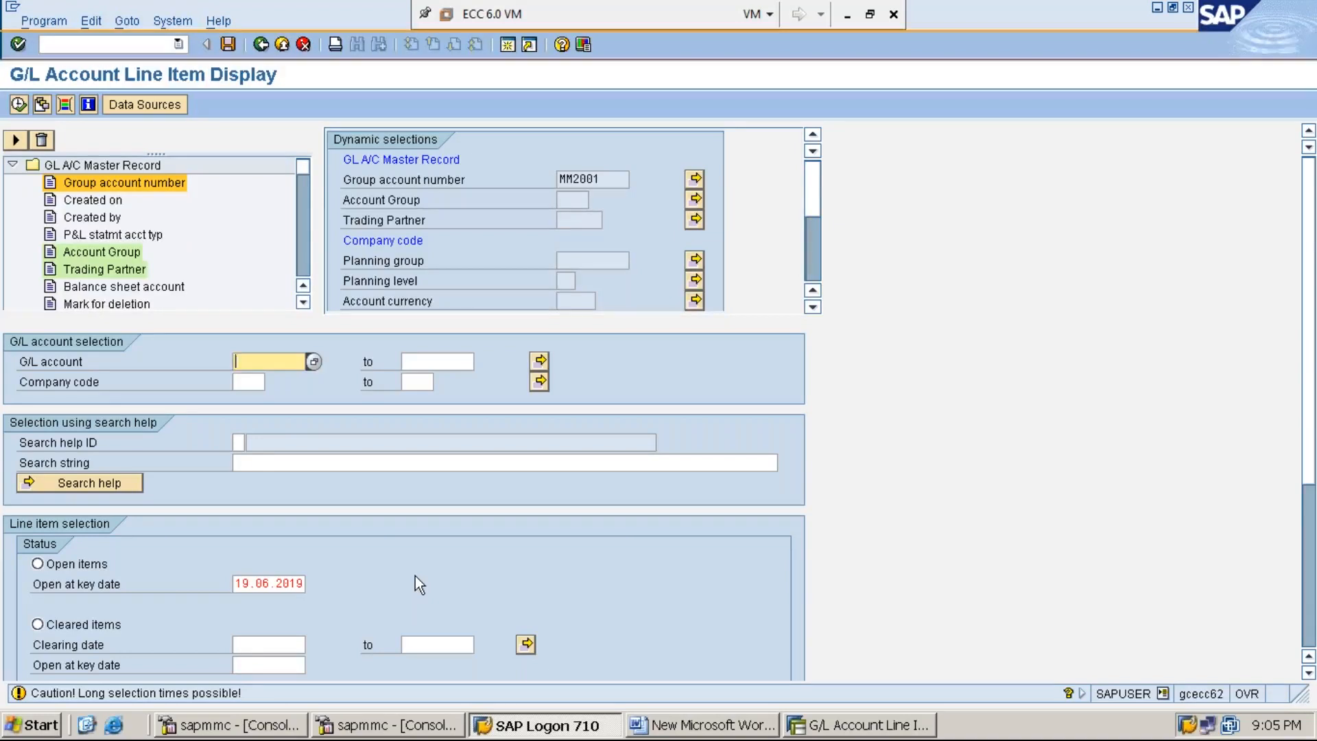
key(Return)
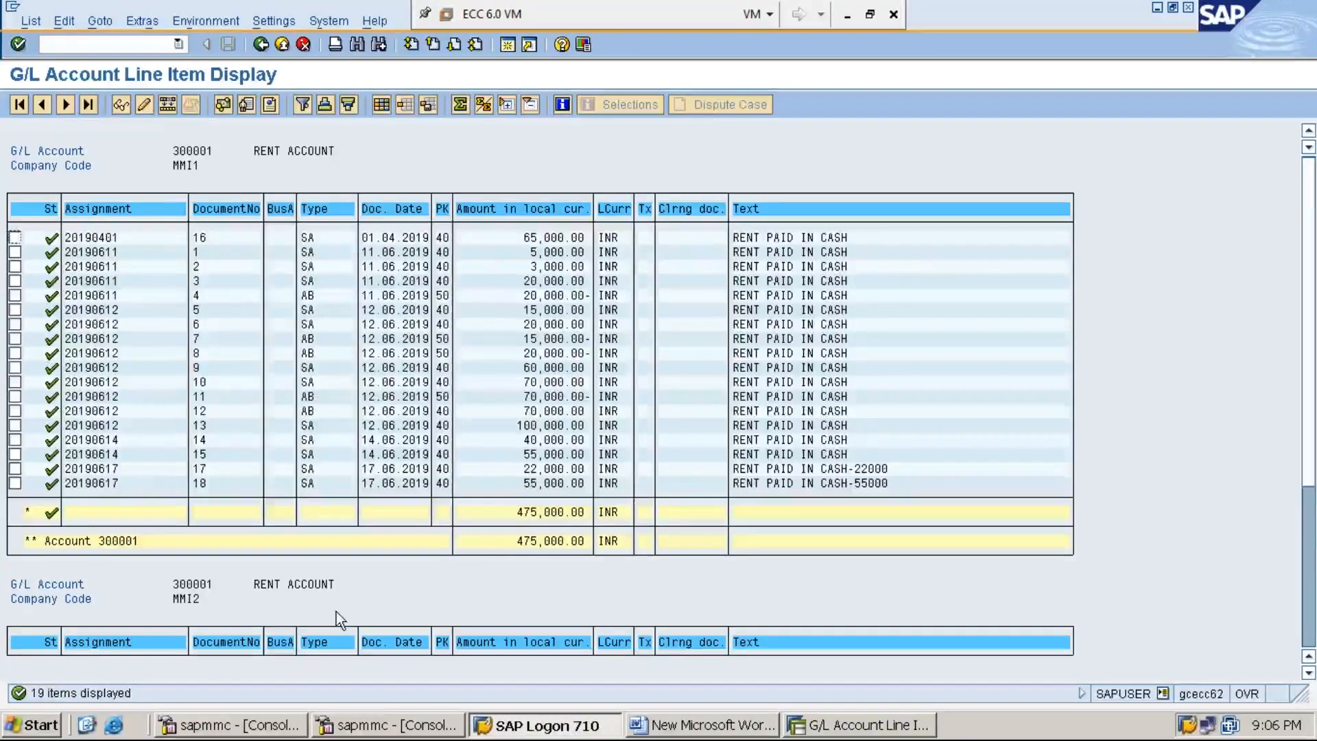
Step: Examine the consolidated rent line items for company codes MMI1 and MMI2 down to the grand total
click(1308, 672)
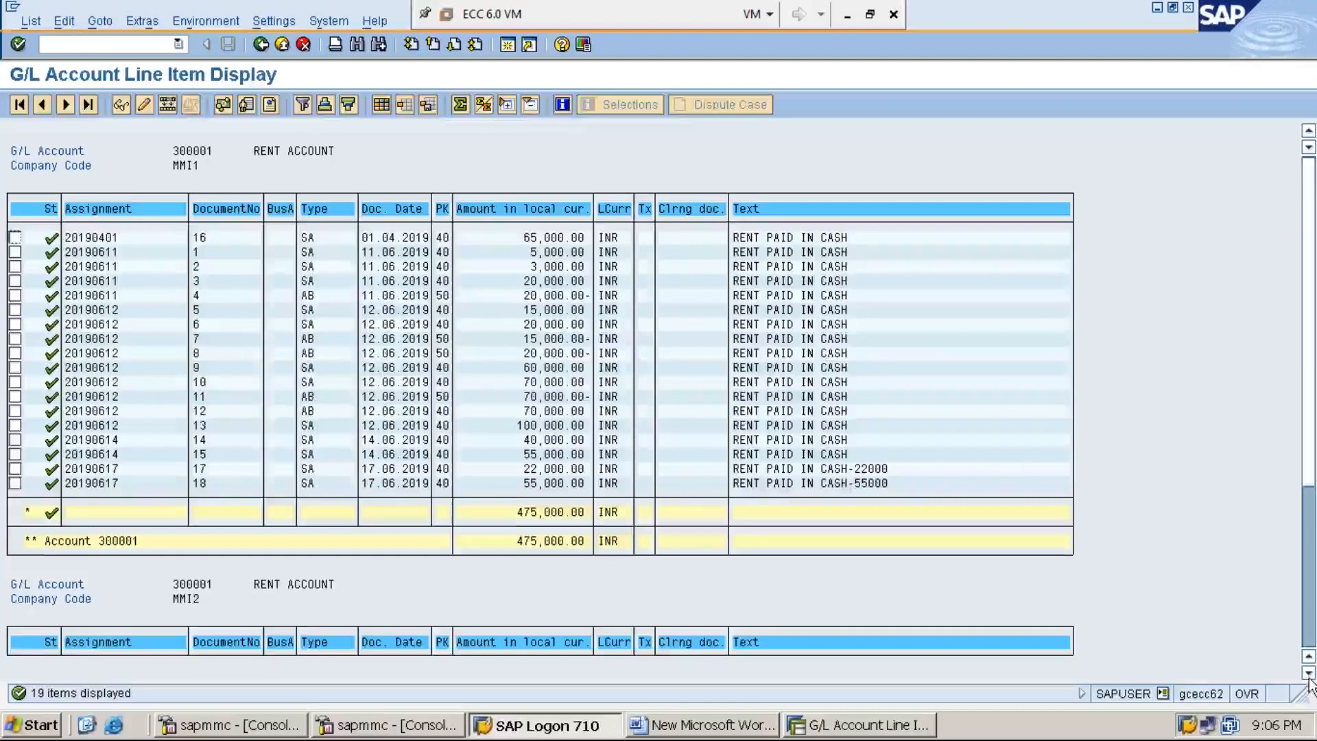
click(1308, 672)
click(1309, 672)
click(1308, 673)
click(1308, 673)
click(1309, 673)
scroll(1310, 679, down, 3)
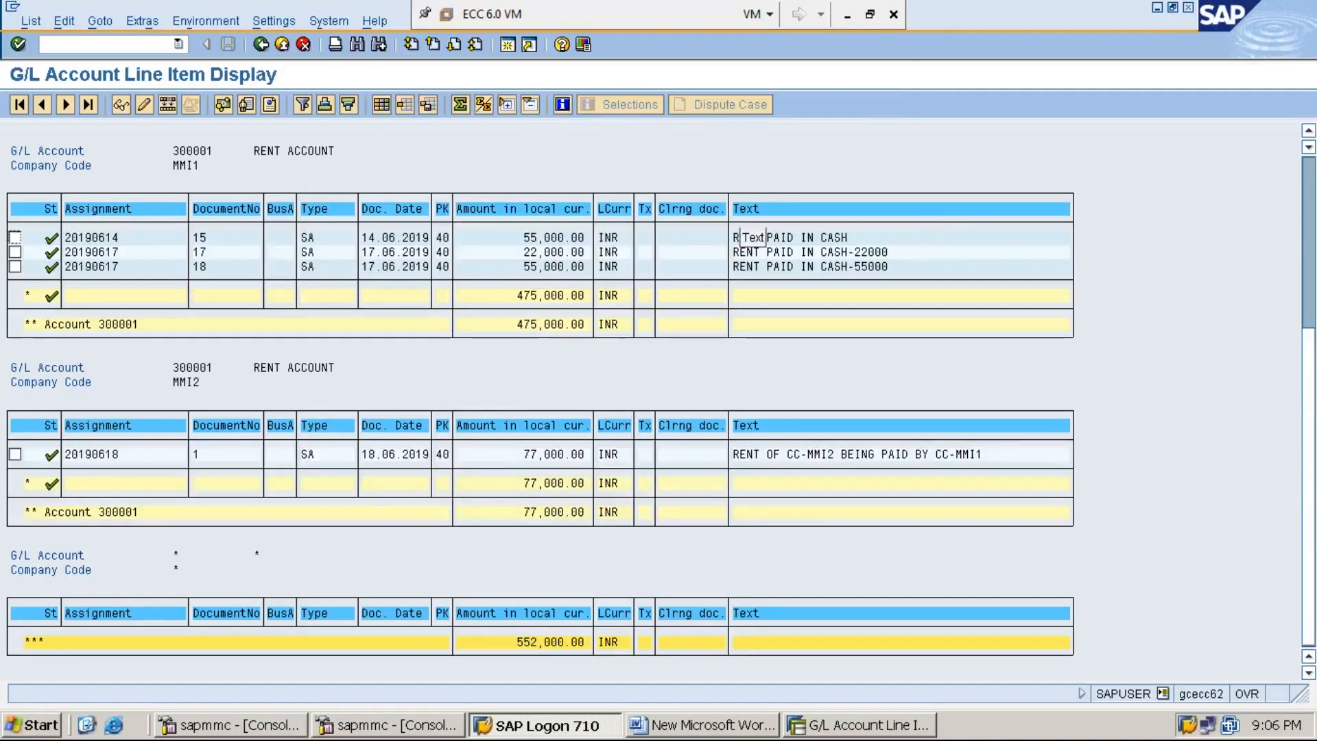
click(848, 16)
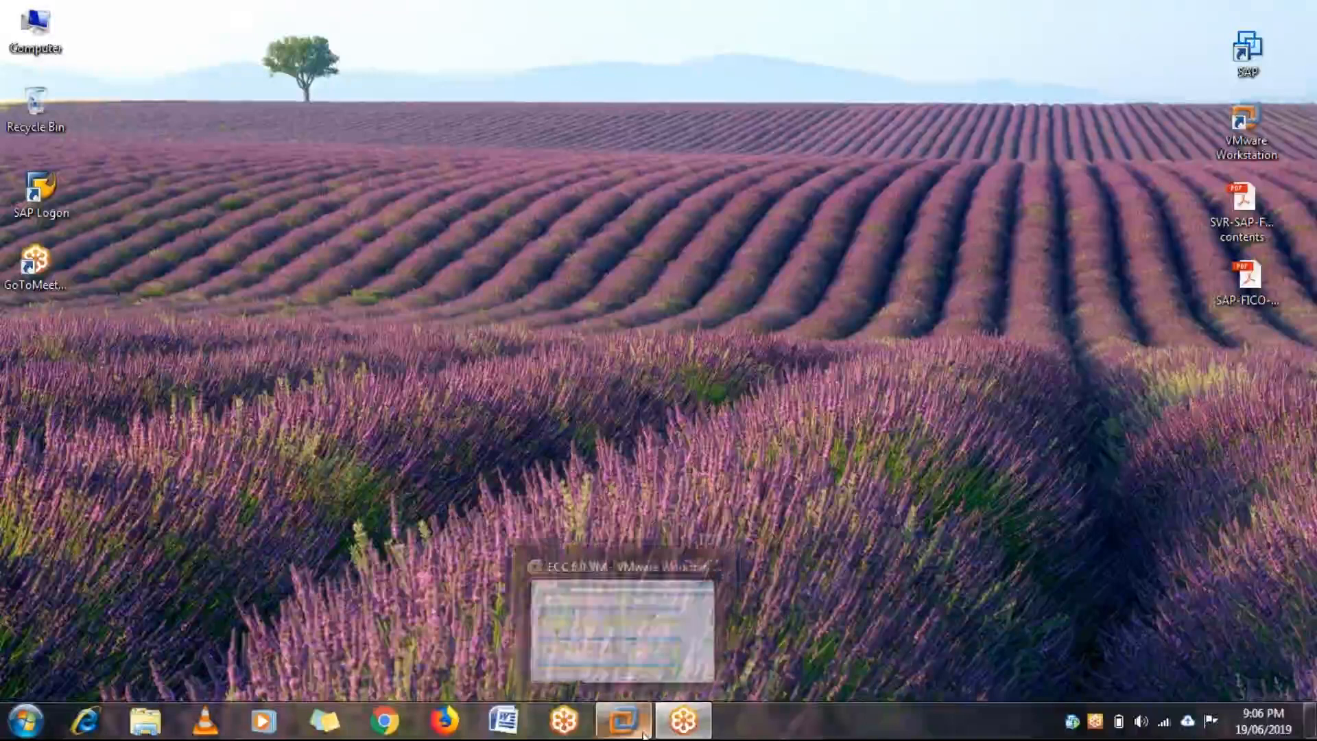
click(689, 639)
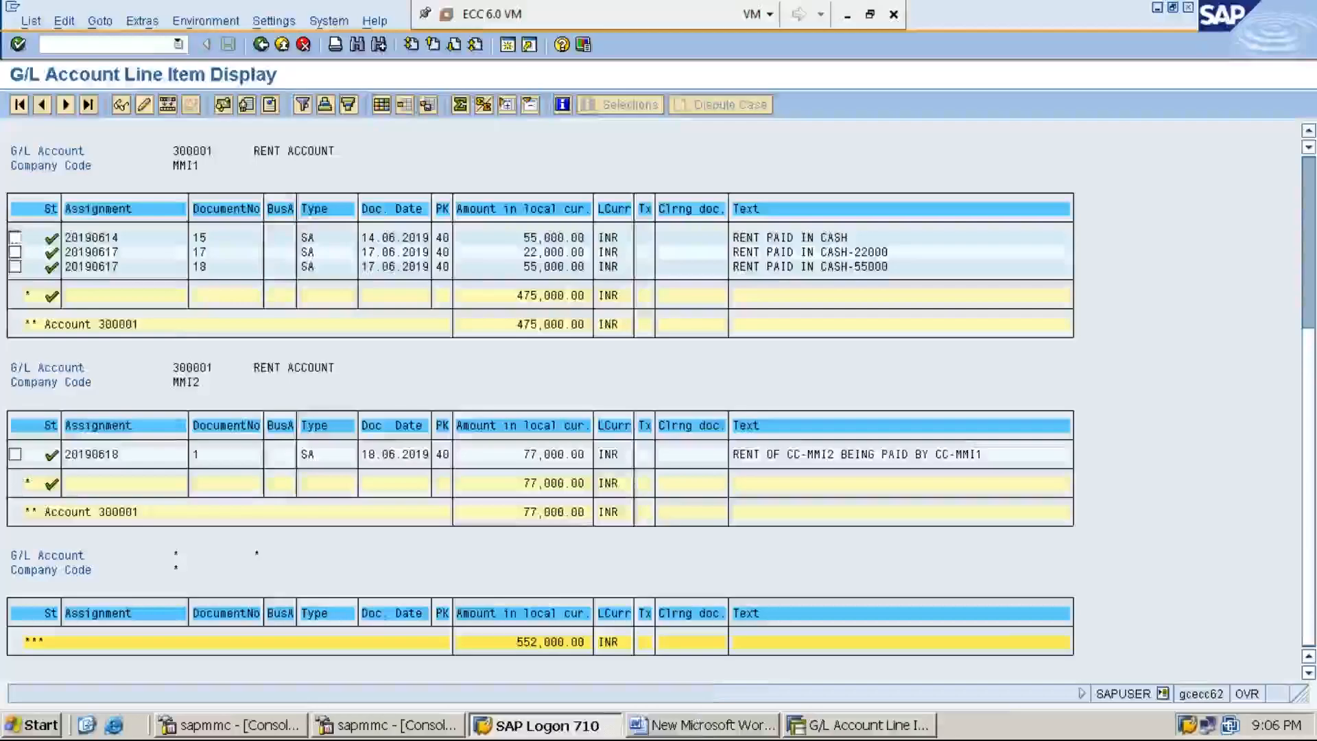
Step: Switch to the Word notes and add the line FOREIGN CURRENCY TRANSACTIONS below STEP:7, leaving a blank line between
click(706, 725)
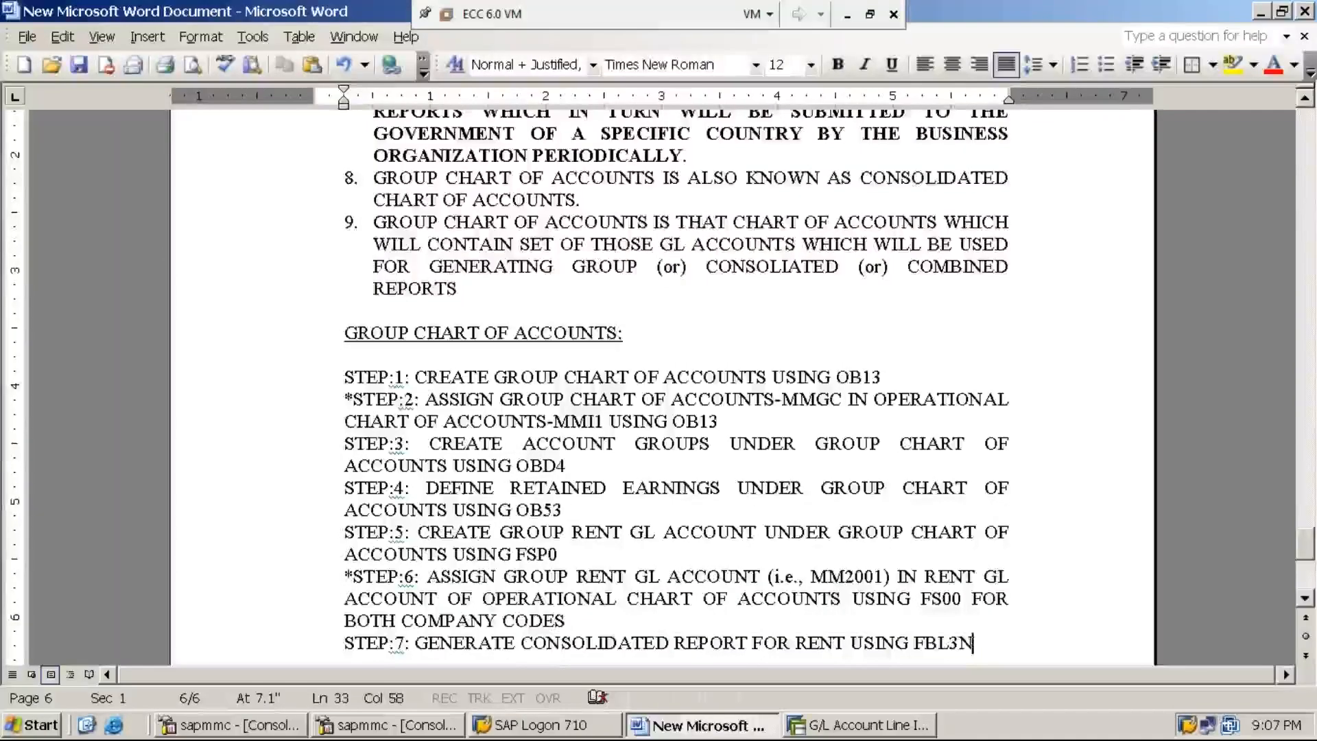
key(Return)
key(Return)
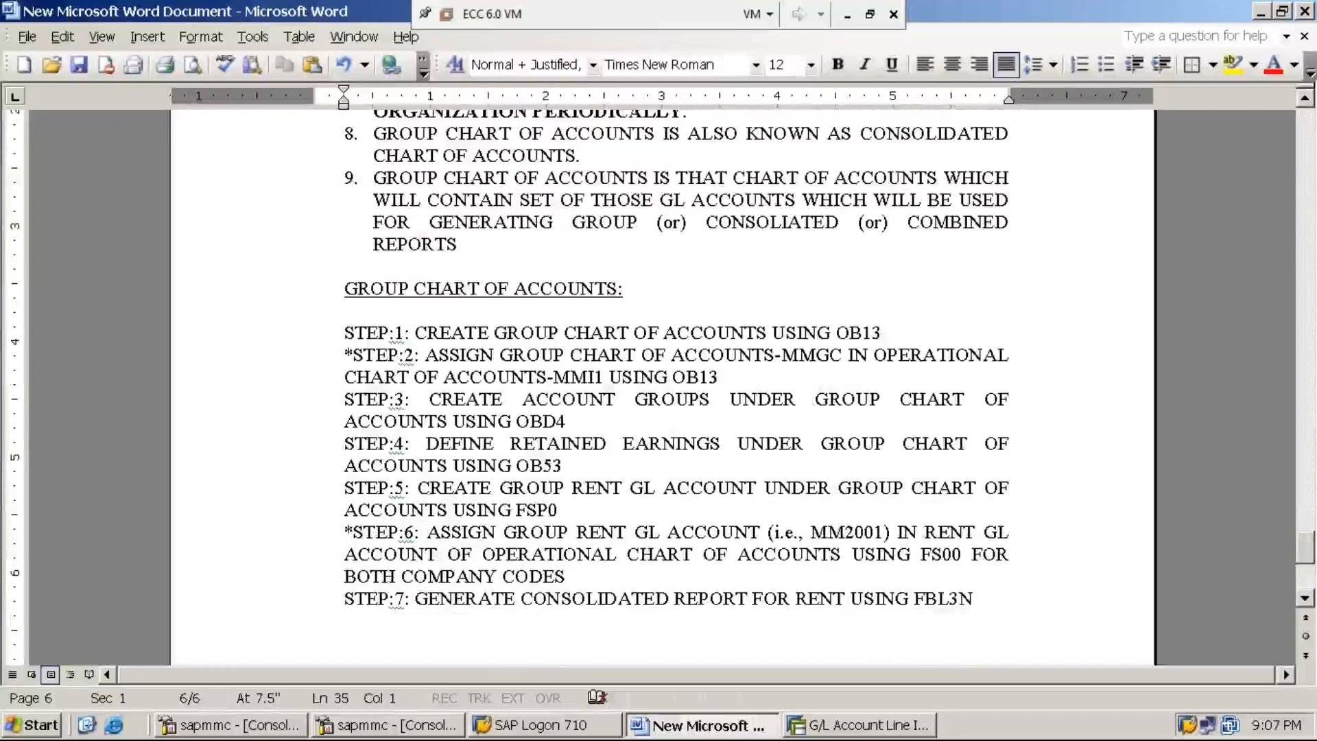
text(FOREI)
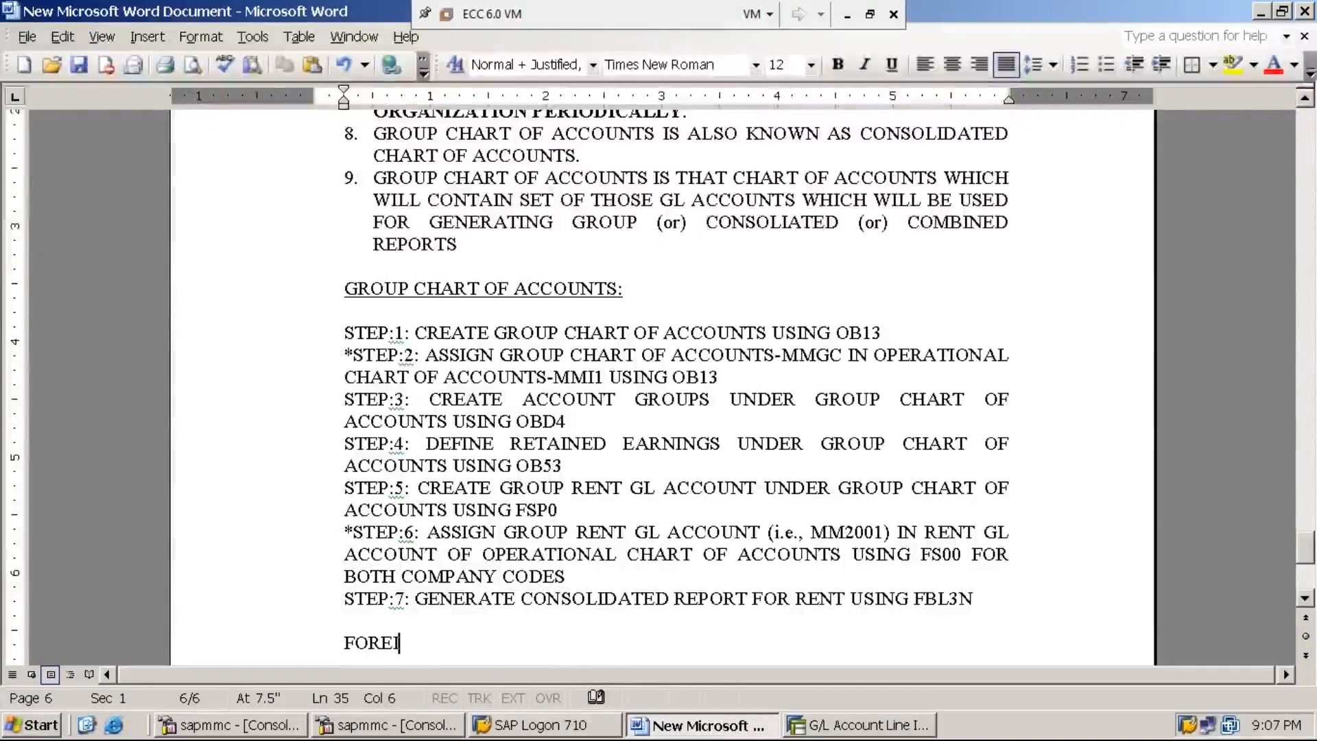
text(GN CUR)
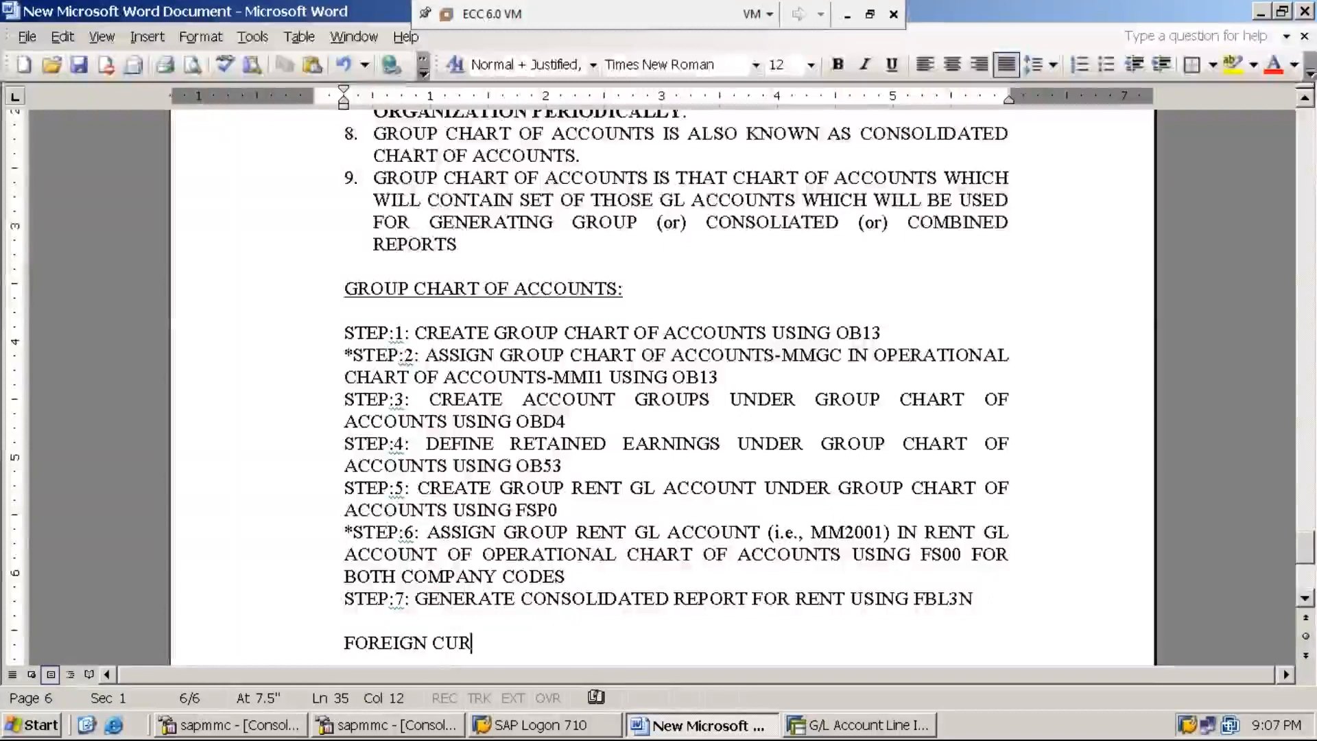
text(RENCY TRA)
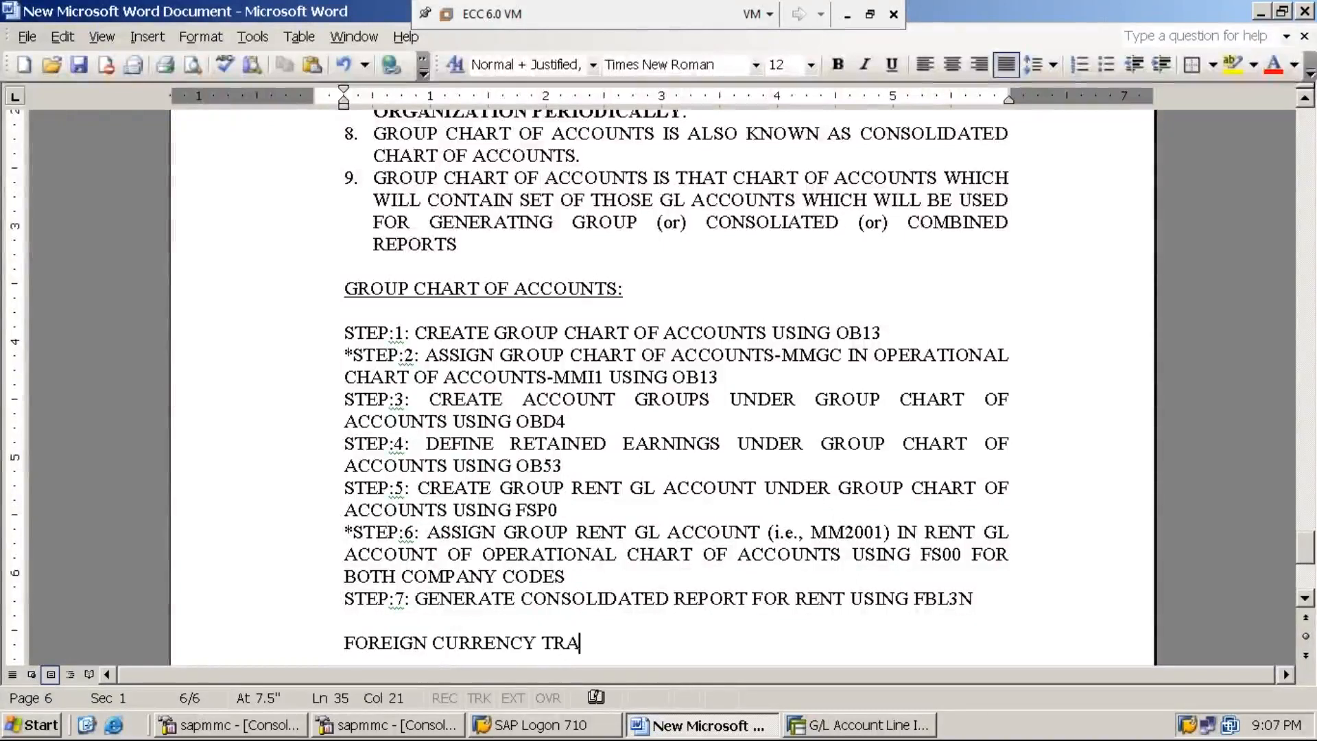
text(NS)
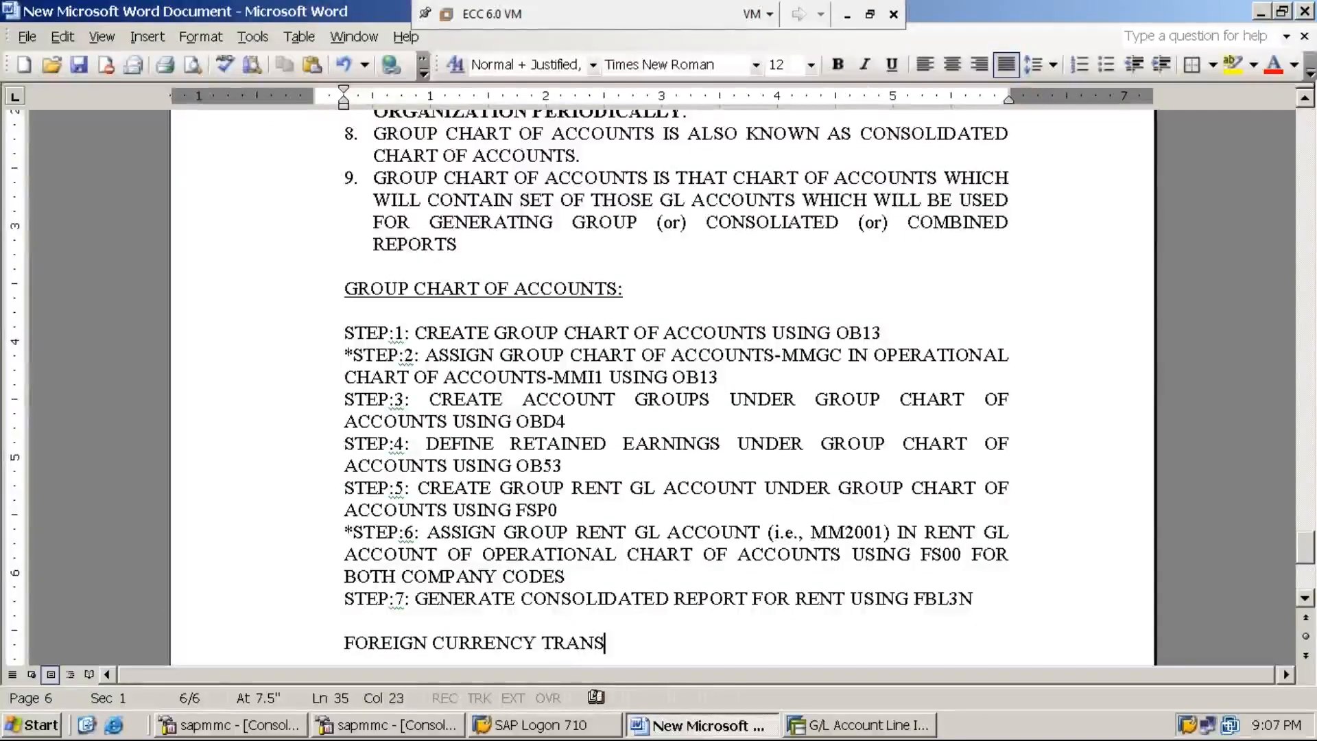
text(ACTIONS)
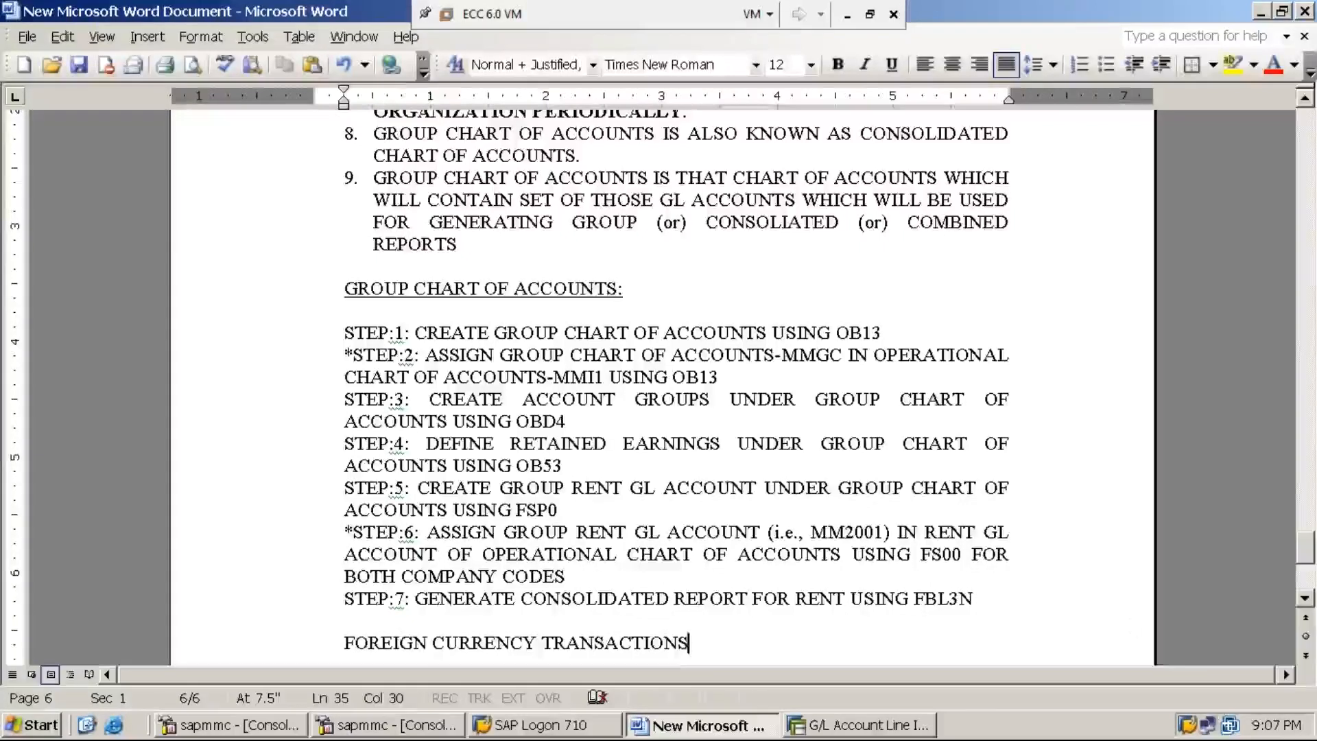
Step: Check the earlier topic numbering in the notes and prefix the FOREIGN CURRENCY TRANSACTIONS line with TOPIC:9:
click(1305, 101)
scroll(1305, 101, up, 12)
scroll(1305, 102, up, 8)
drag(1308, 492, 1307, 571)
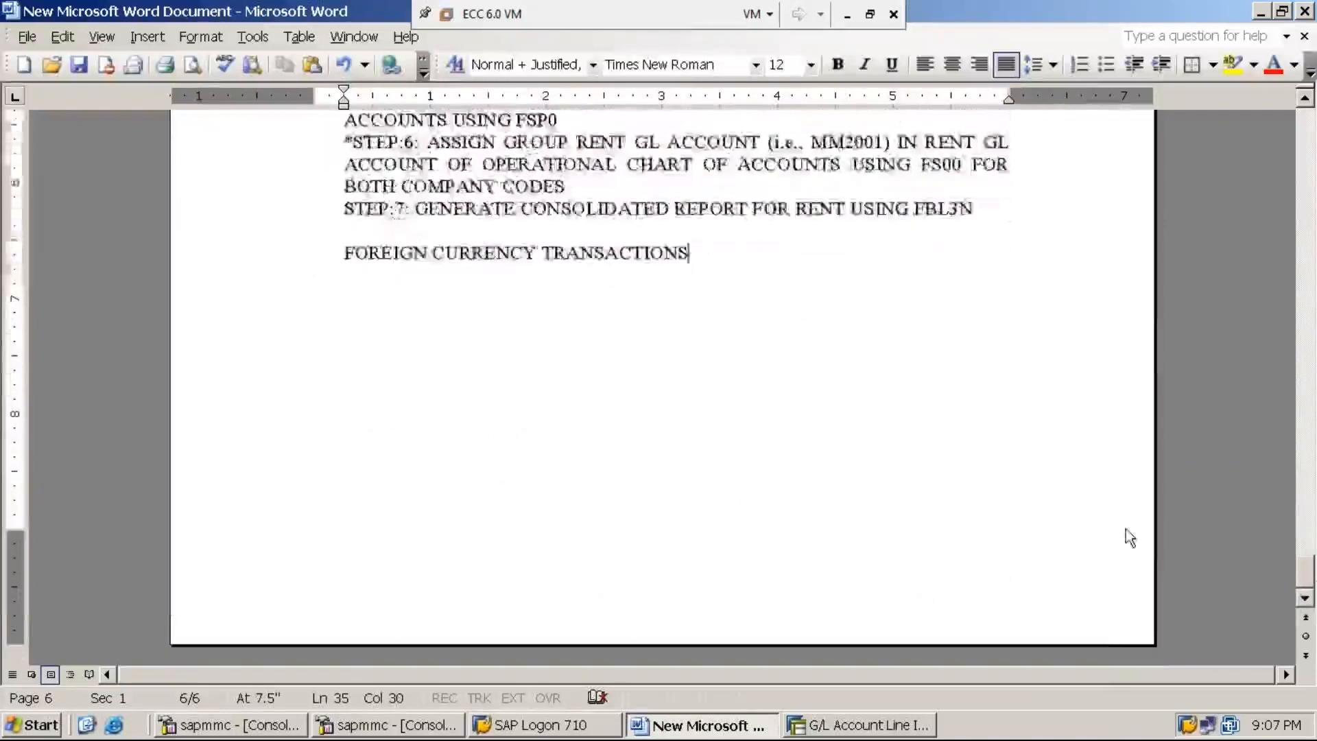
key(Home)
text(TOPIC:9:)
Step: Make the TOPIC:9: FOREIGN CURRENCY TRANSACTIONS heading bold and underlined
key(End)
key(shift+Home)
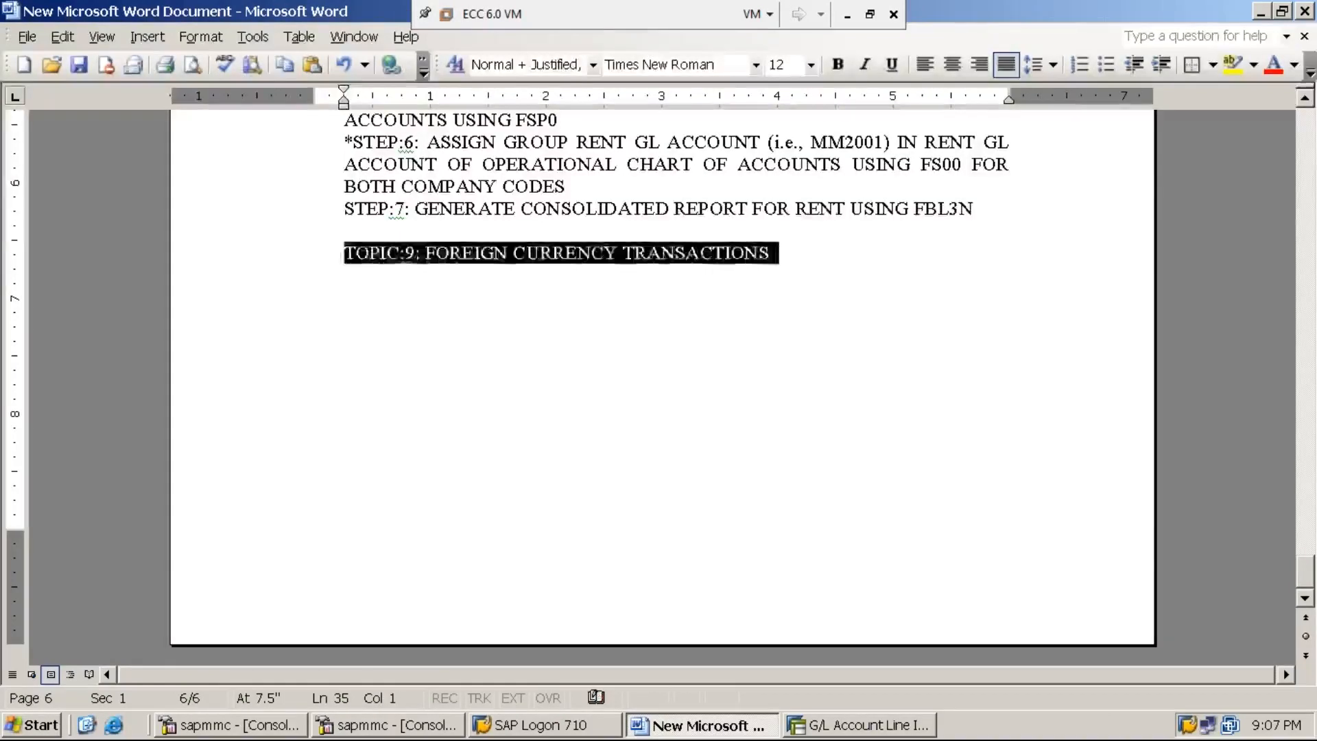
key(ctrl+u)
key(ctrl+b)
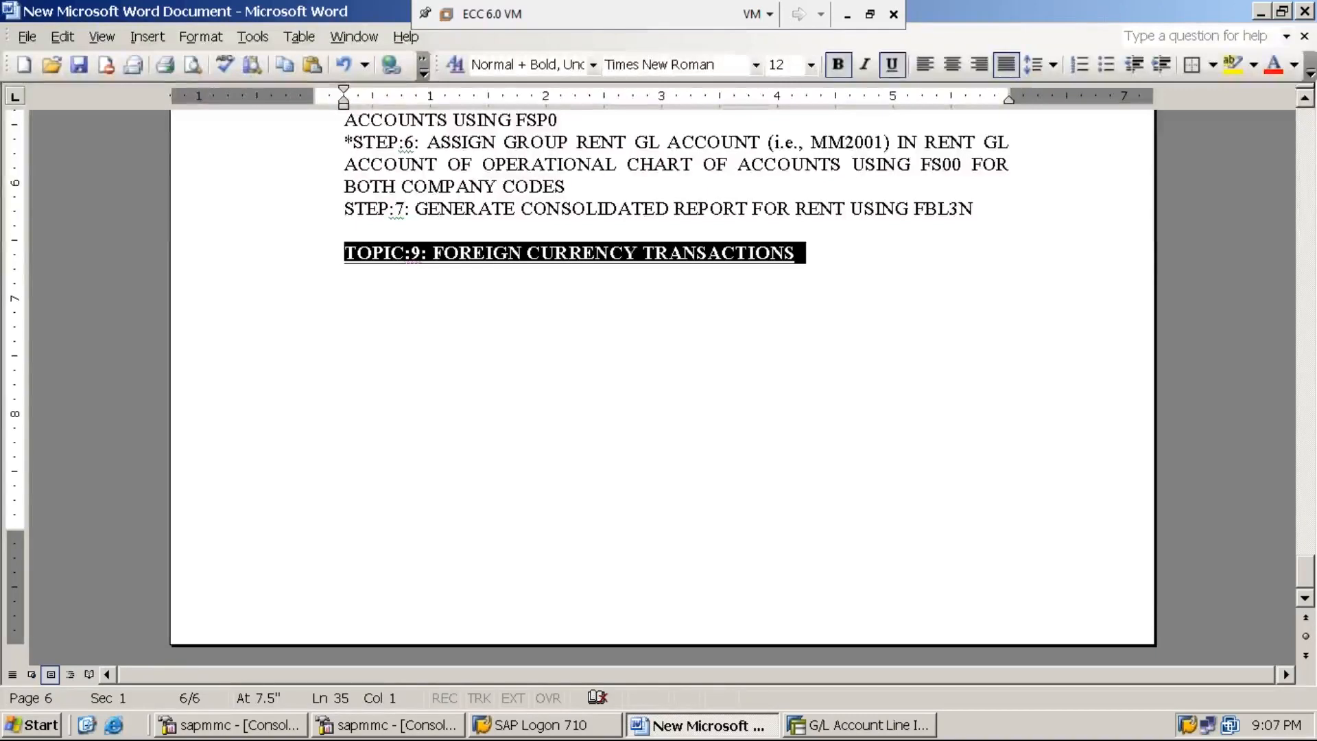
click(936, 425)
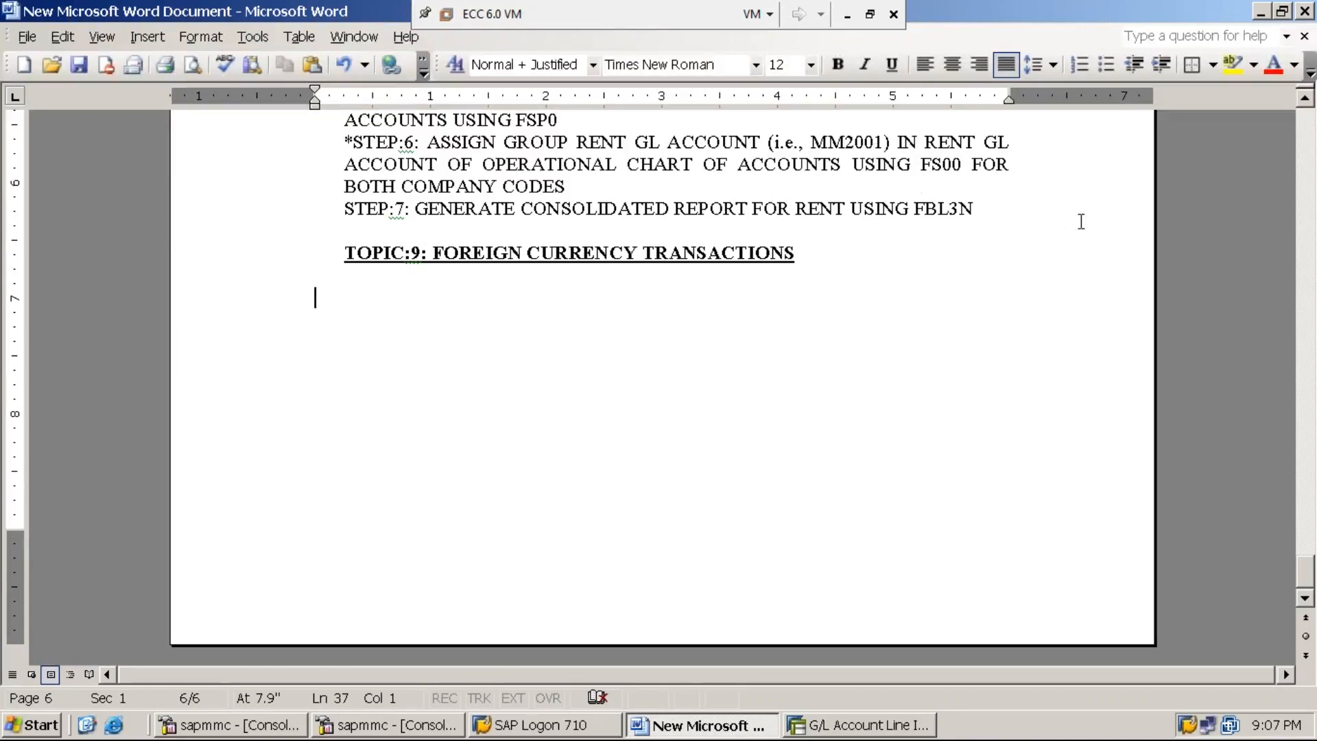
Step: Close the Word notes and minimize the ECC 6.0 virtual machine
click(1305, 12)
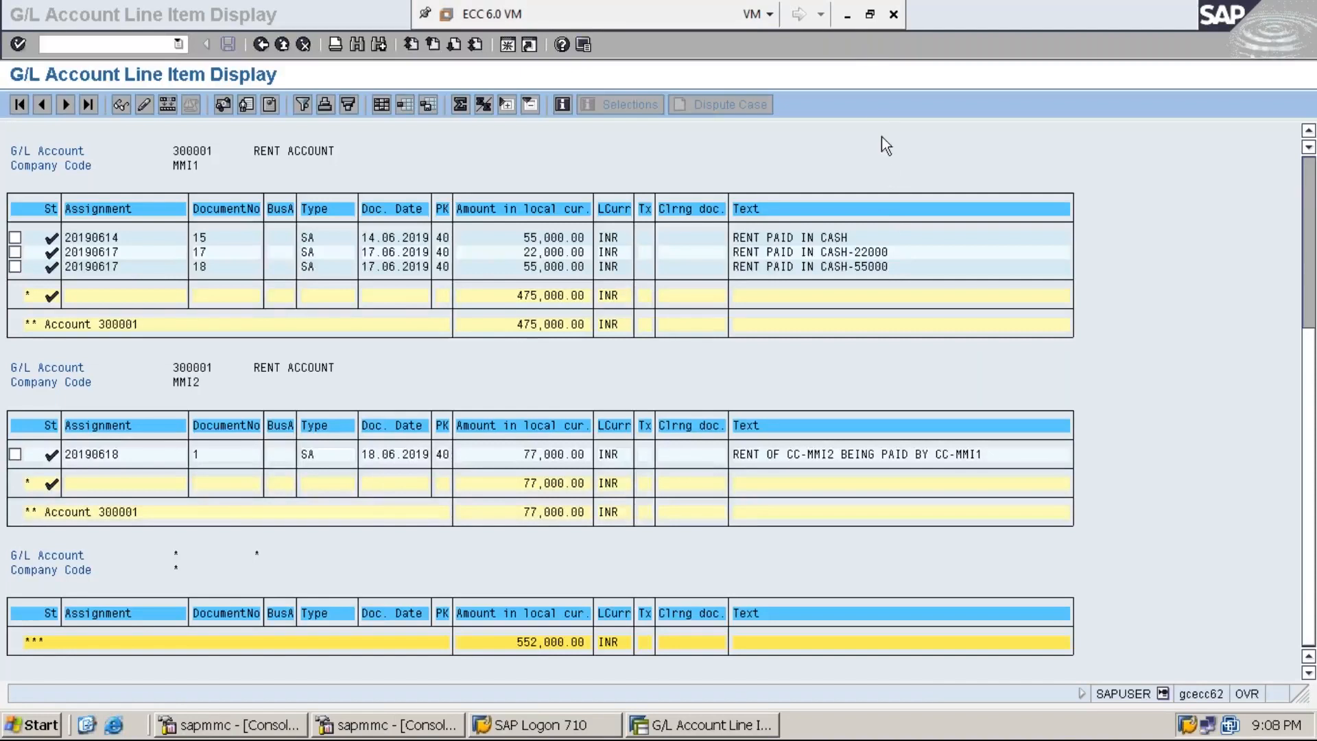
click(847, 15)
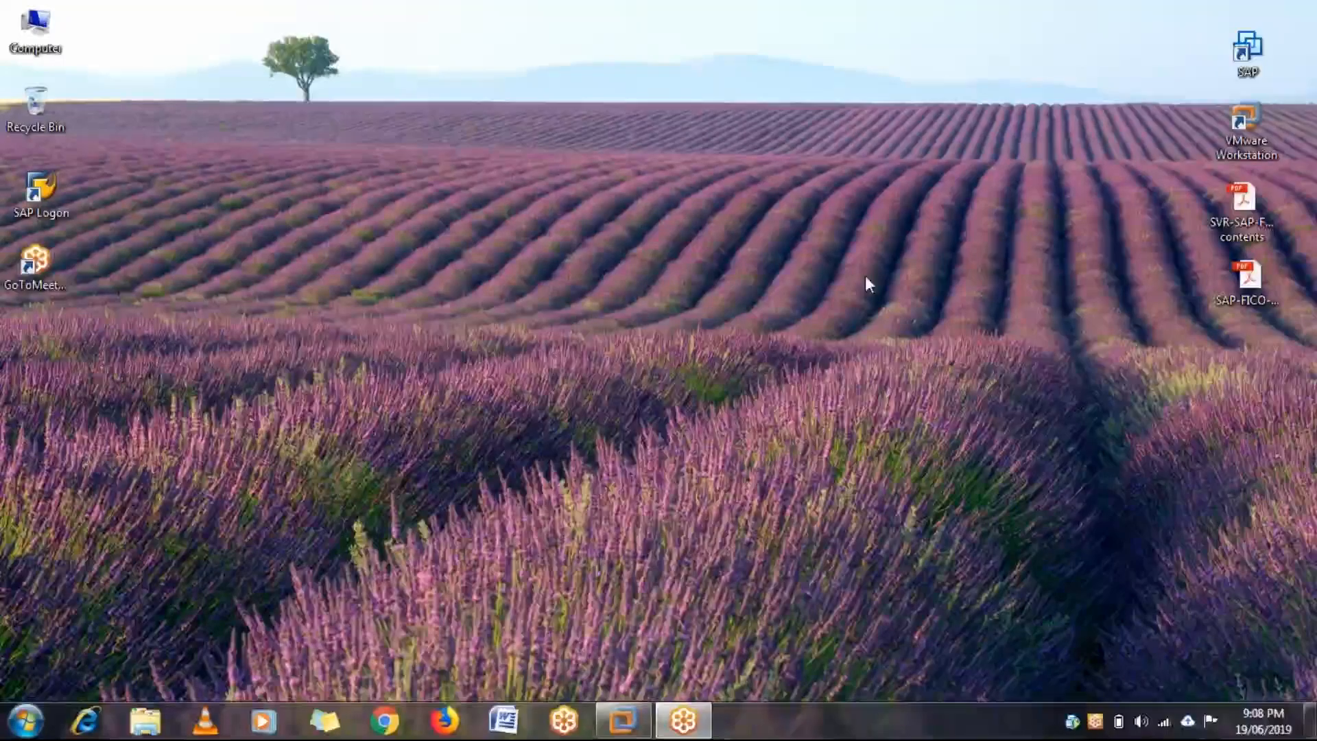